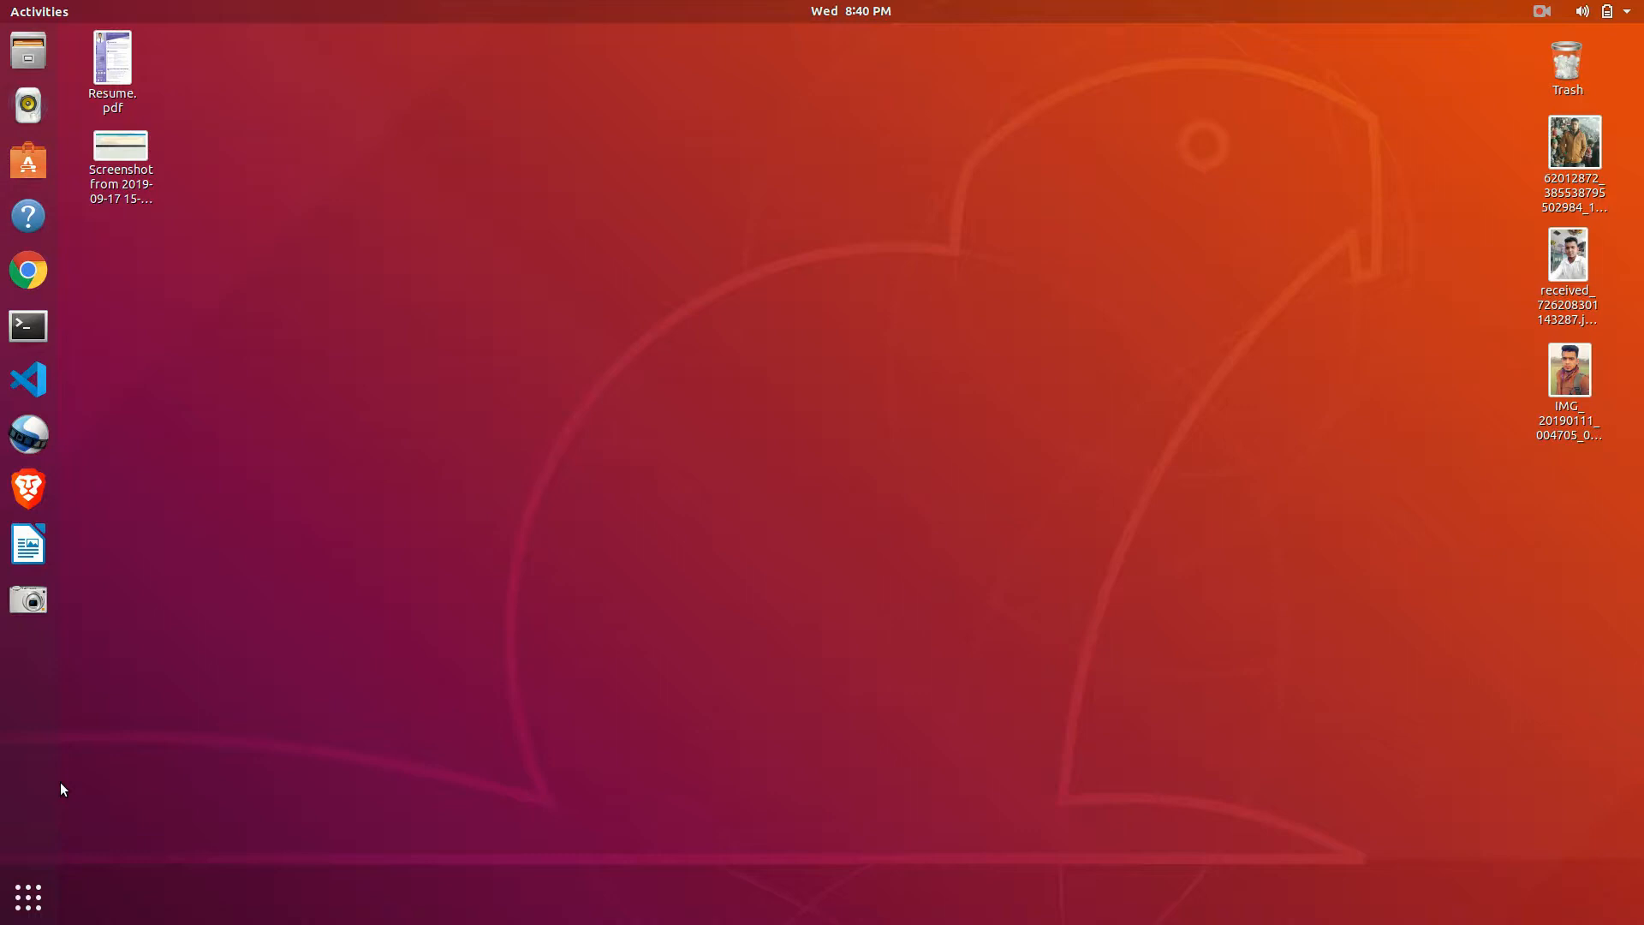
Open LibreOffice Writer and write three lines: "Hello everybody", "this is" with the presenter's name, and "Please subscribe my youtube channel".
{"action": "left_click", "coordinate": [36, 542]}
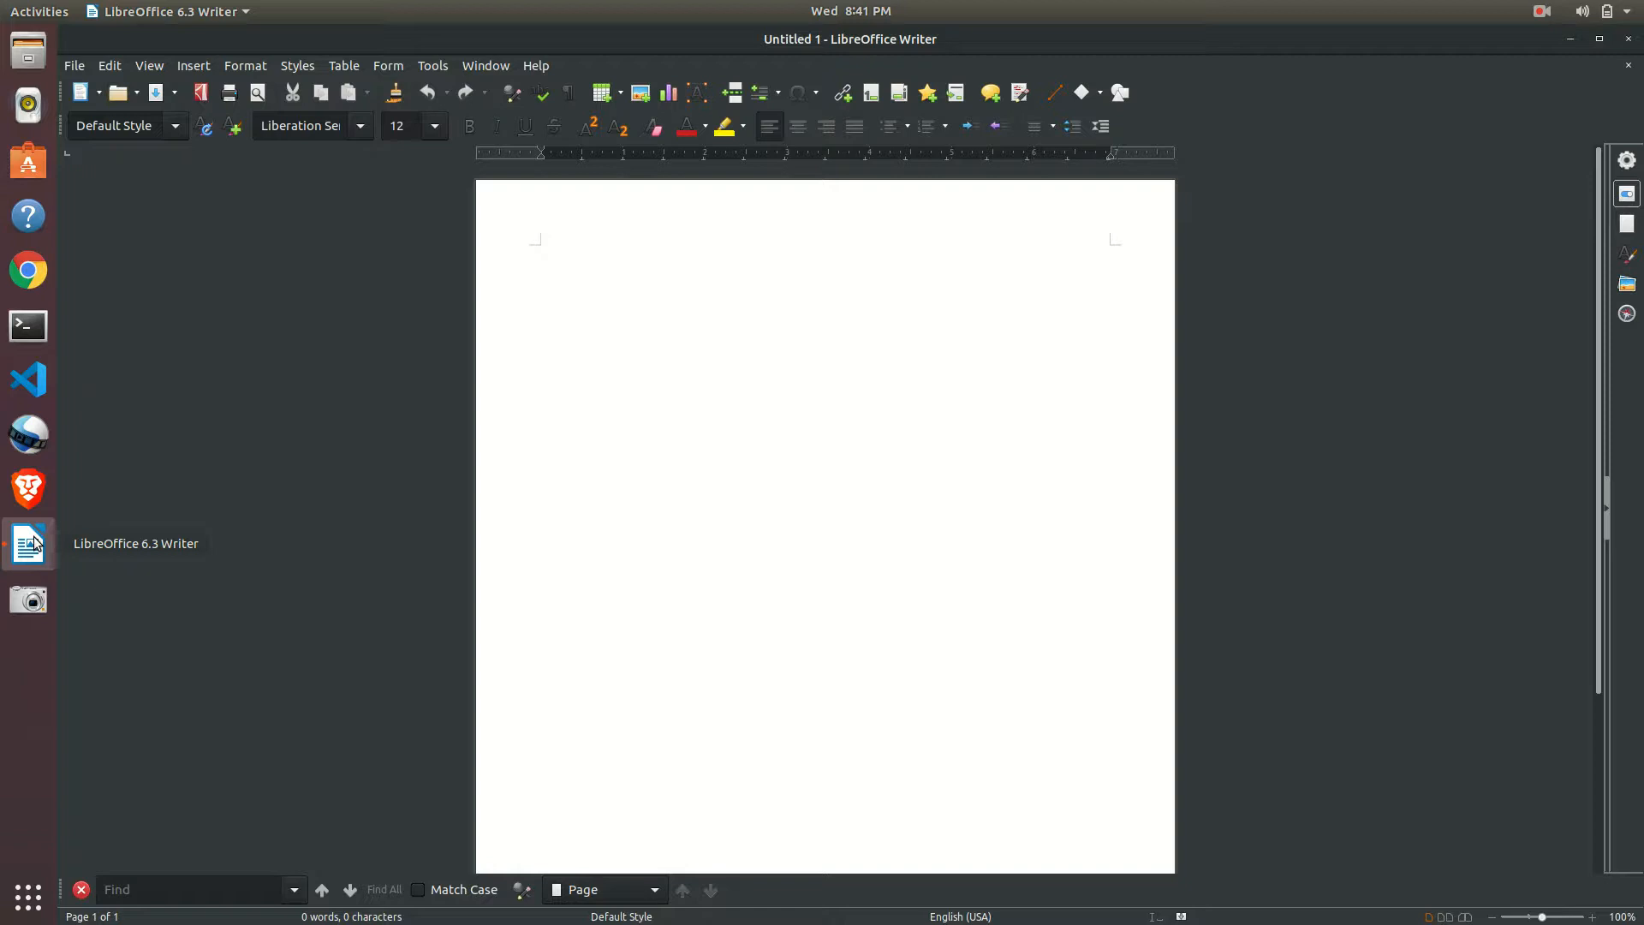
{"action": "type", "text": "Hello everybody"}
{"action": "key", "text": "Return"}
{"action": "type", "text": "this is Shayon"}
{"action": "key", "text": "Return"}
{"action": "type", "text": "Please subscribe my youtube channel"}
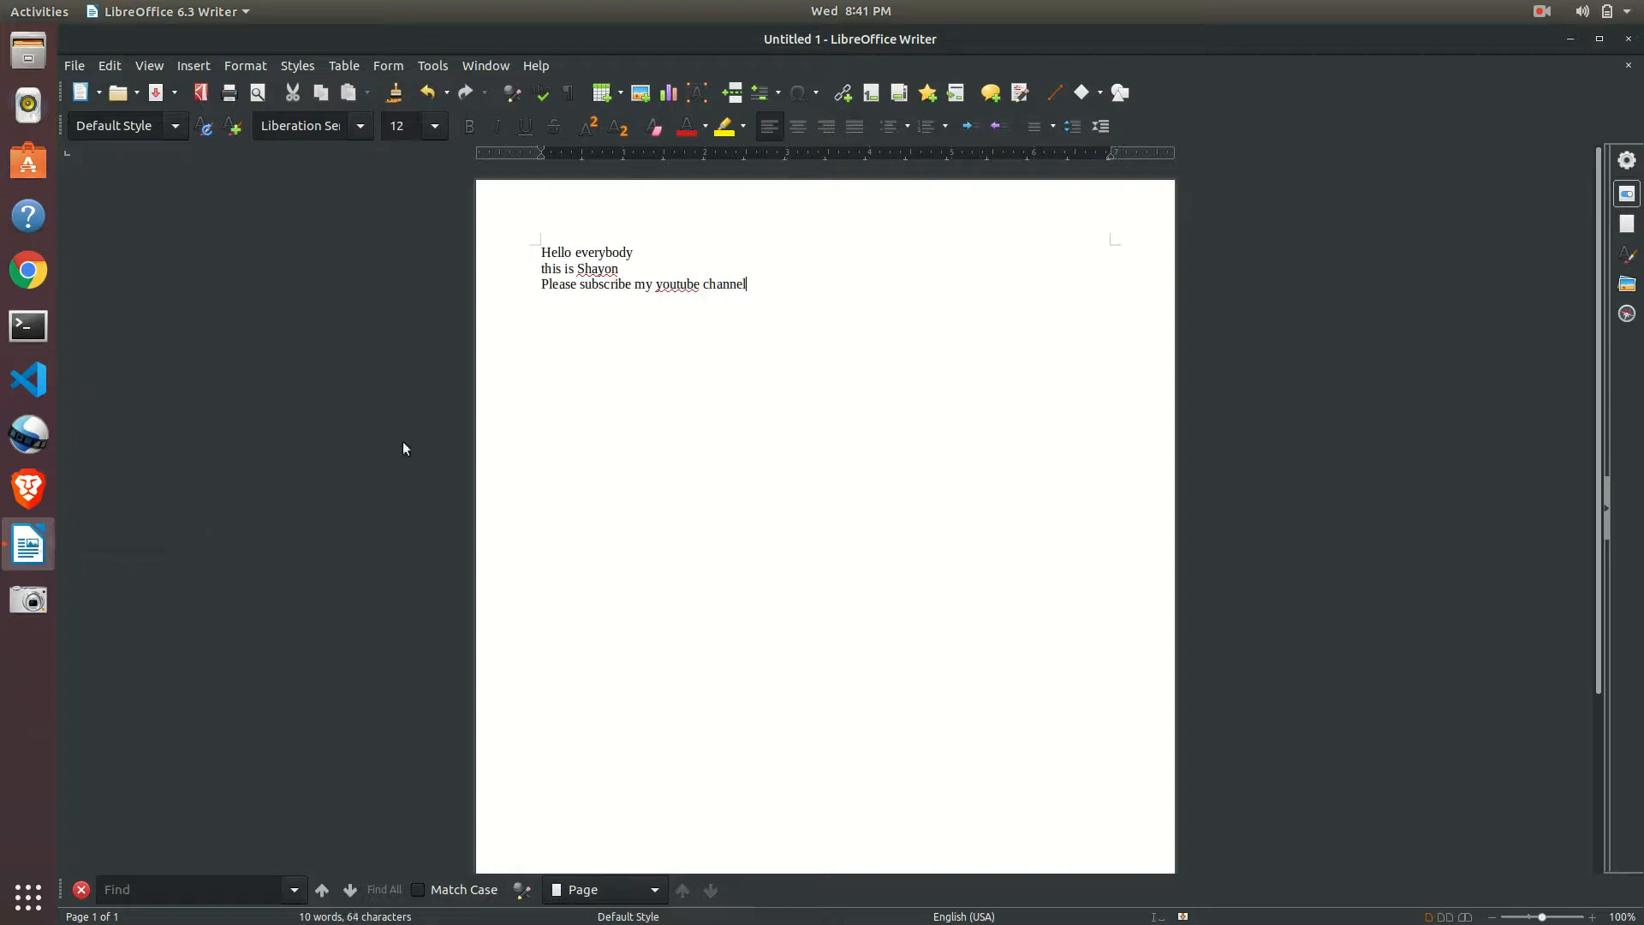
Correct the misspelled "youtube" to the suggestion "YouTube" and ignore all spelling flags for the name in the second line.
{"action": "right_click", "coordinate": [681, 285]}
{"action": "left_click", "coordinate": [726, 349]}
{"action": "right_click", "coordinate": [588, 269]}
{"action": "right_click", "coordinate": [680, 285]}
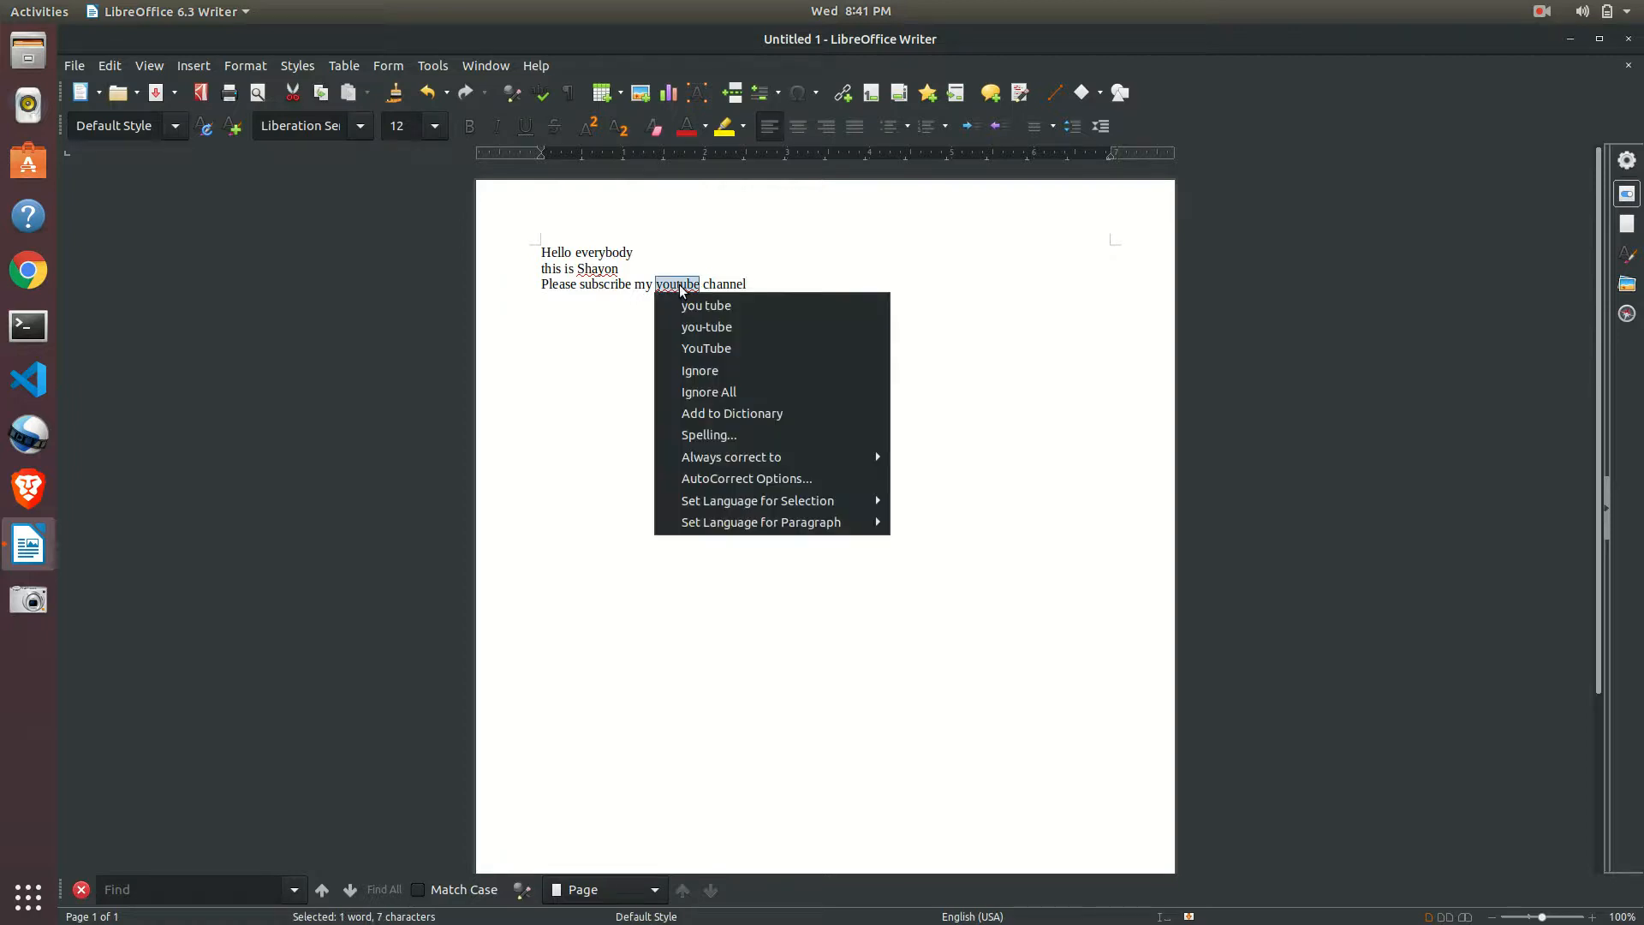
{"action": "left_click", "coordinate": [726, 348]}
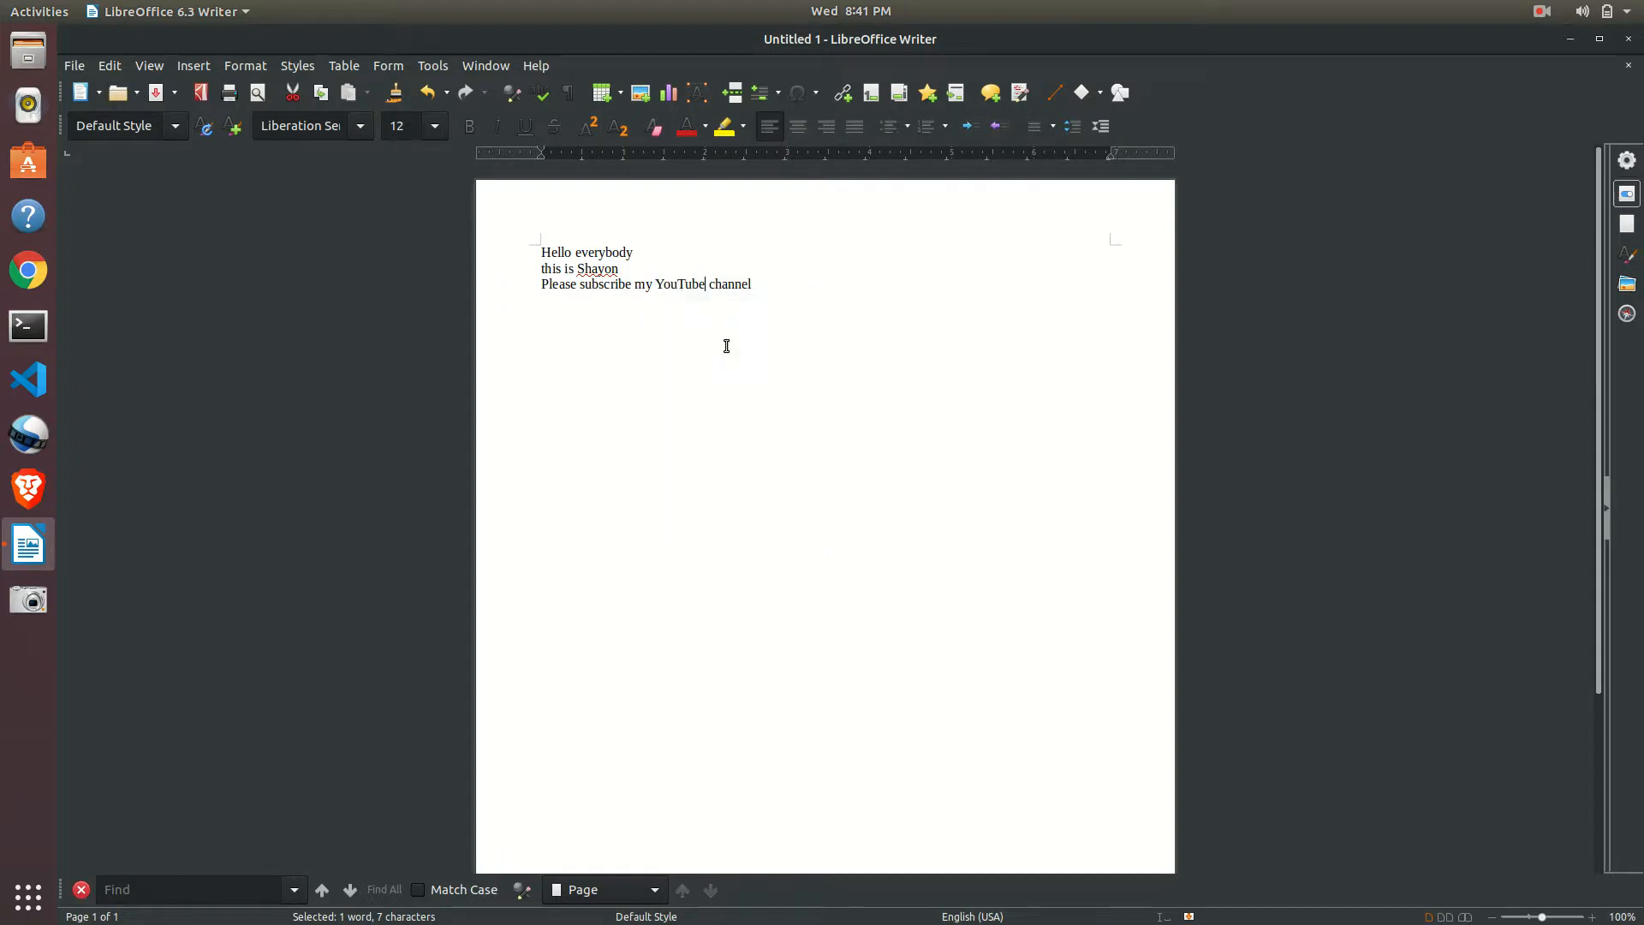
{"action": "right_click", "coordinate": [591, 271]}
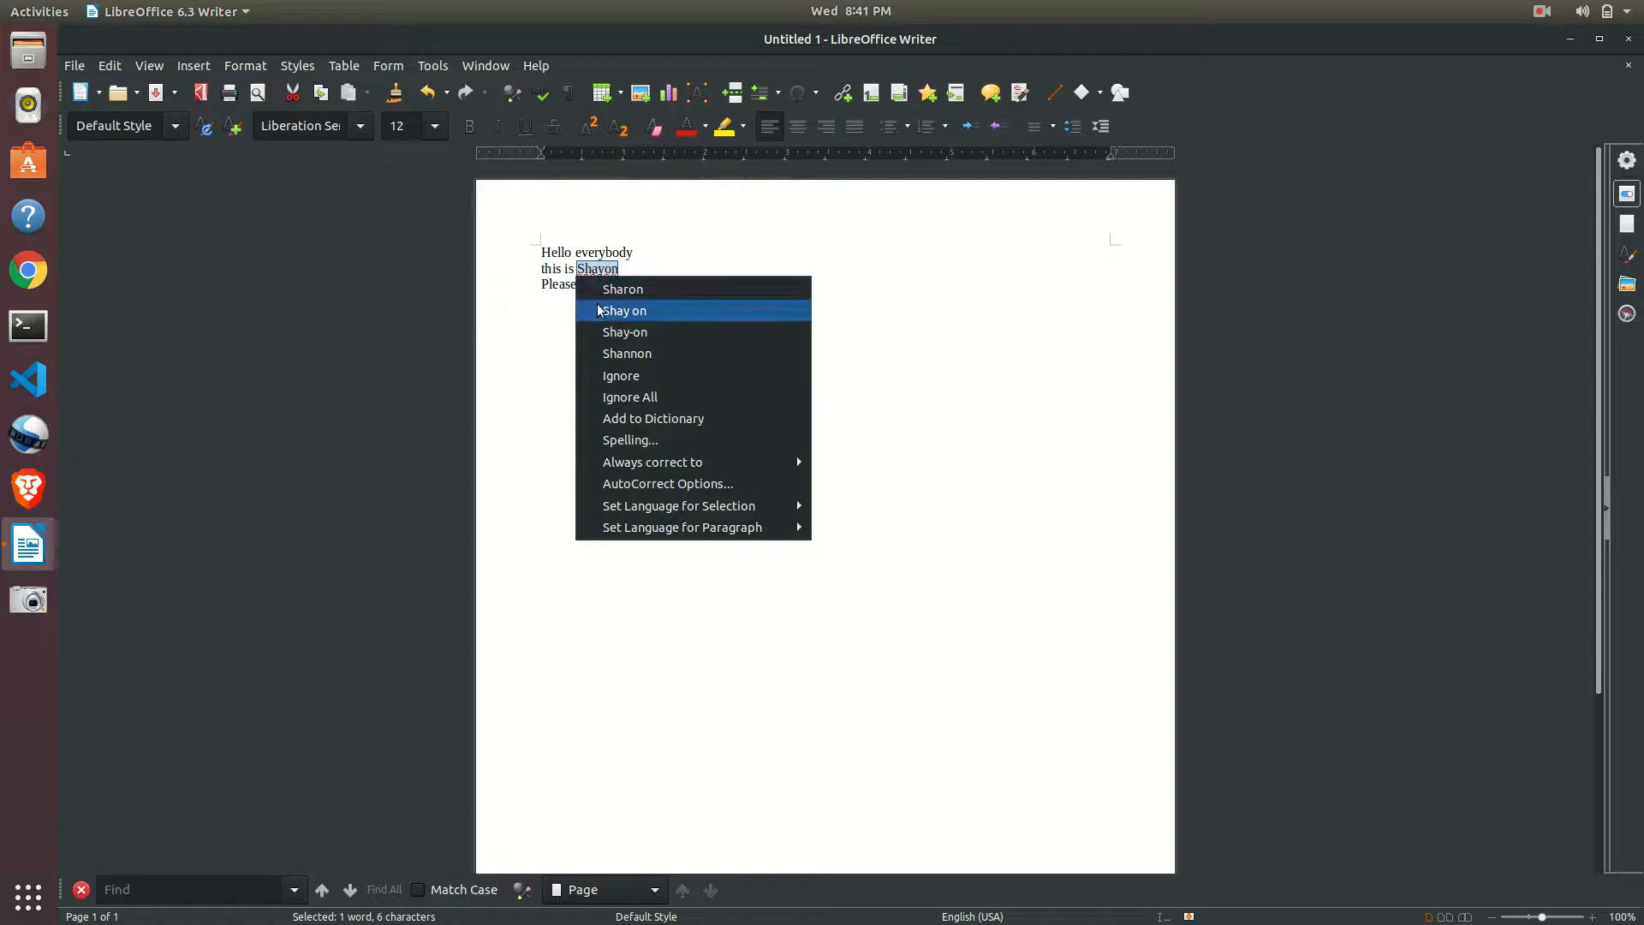
{"action": "left_click", "coordinate": [626, 398]}
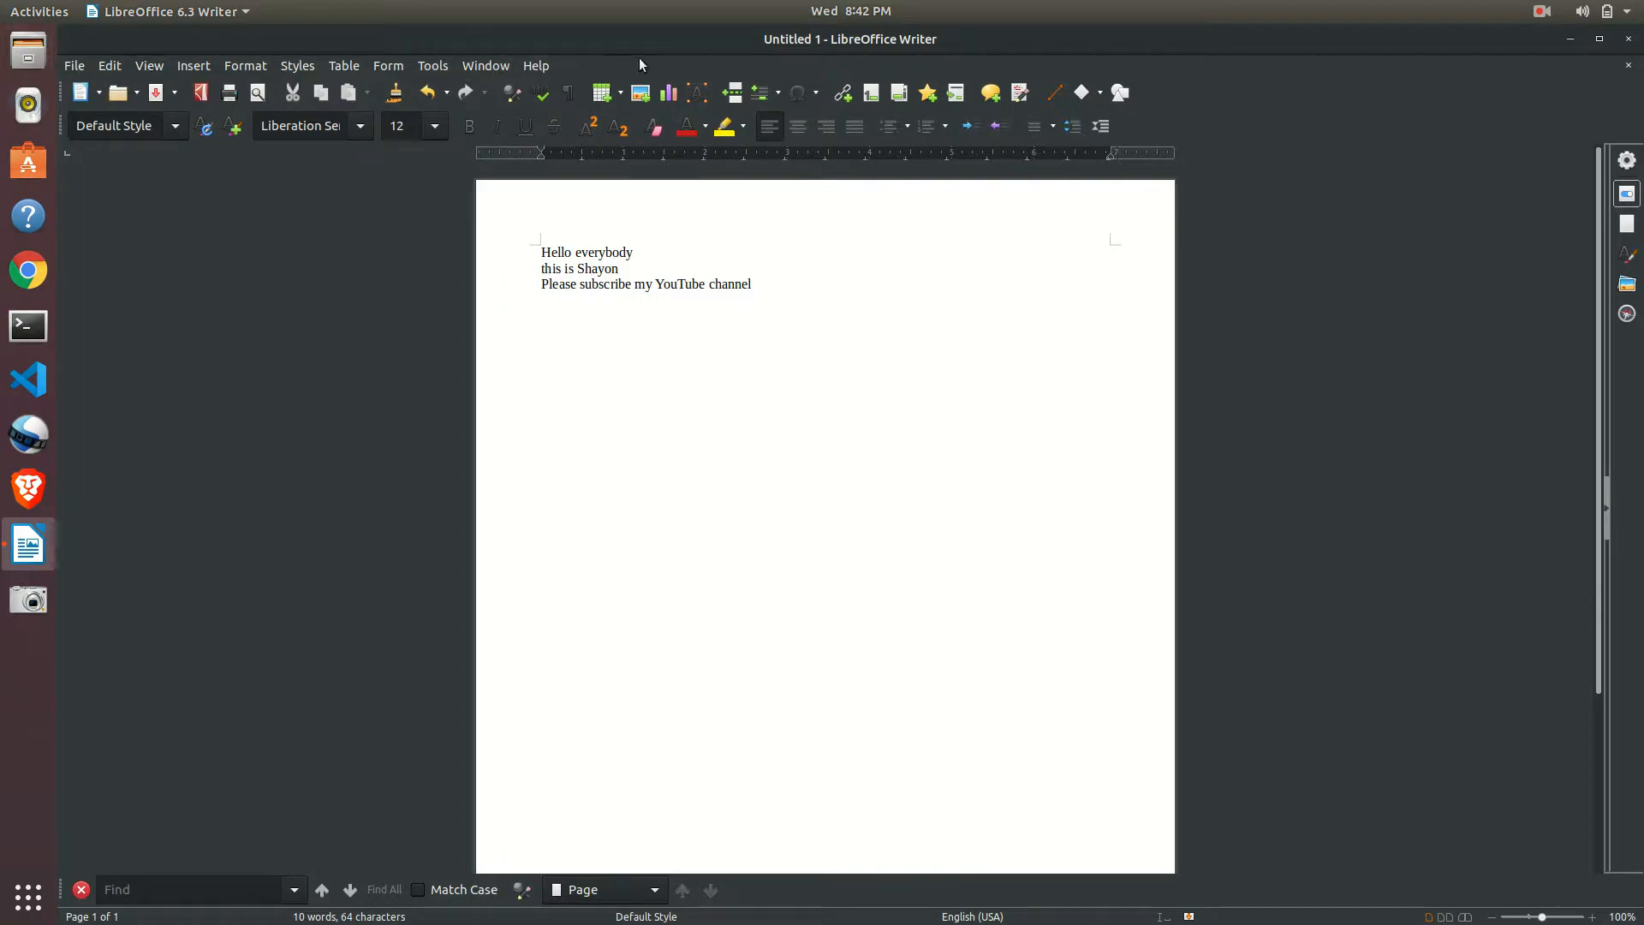
Show the Properties deck in the sidebar.
{"action": "left_click", "coordinate": [1630, 165]}
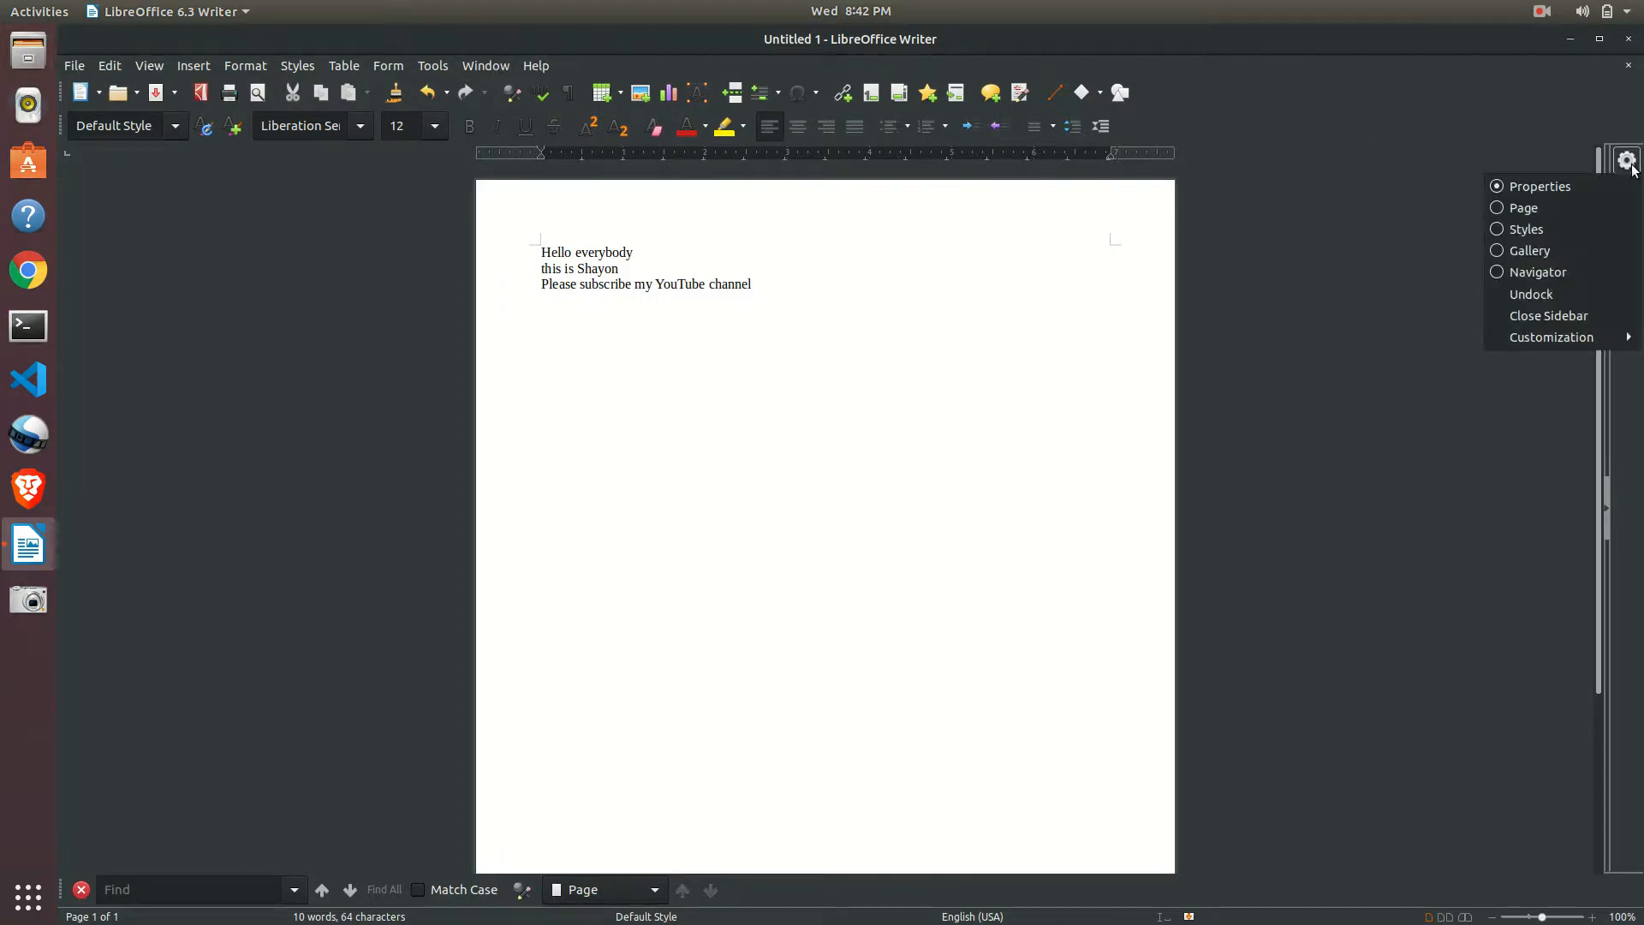
{"action": "left_click", "coordinate": [1628, 163]}
{"action": "left_click", "coordinate": [1632, 196]}
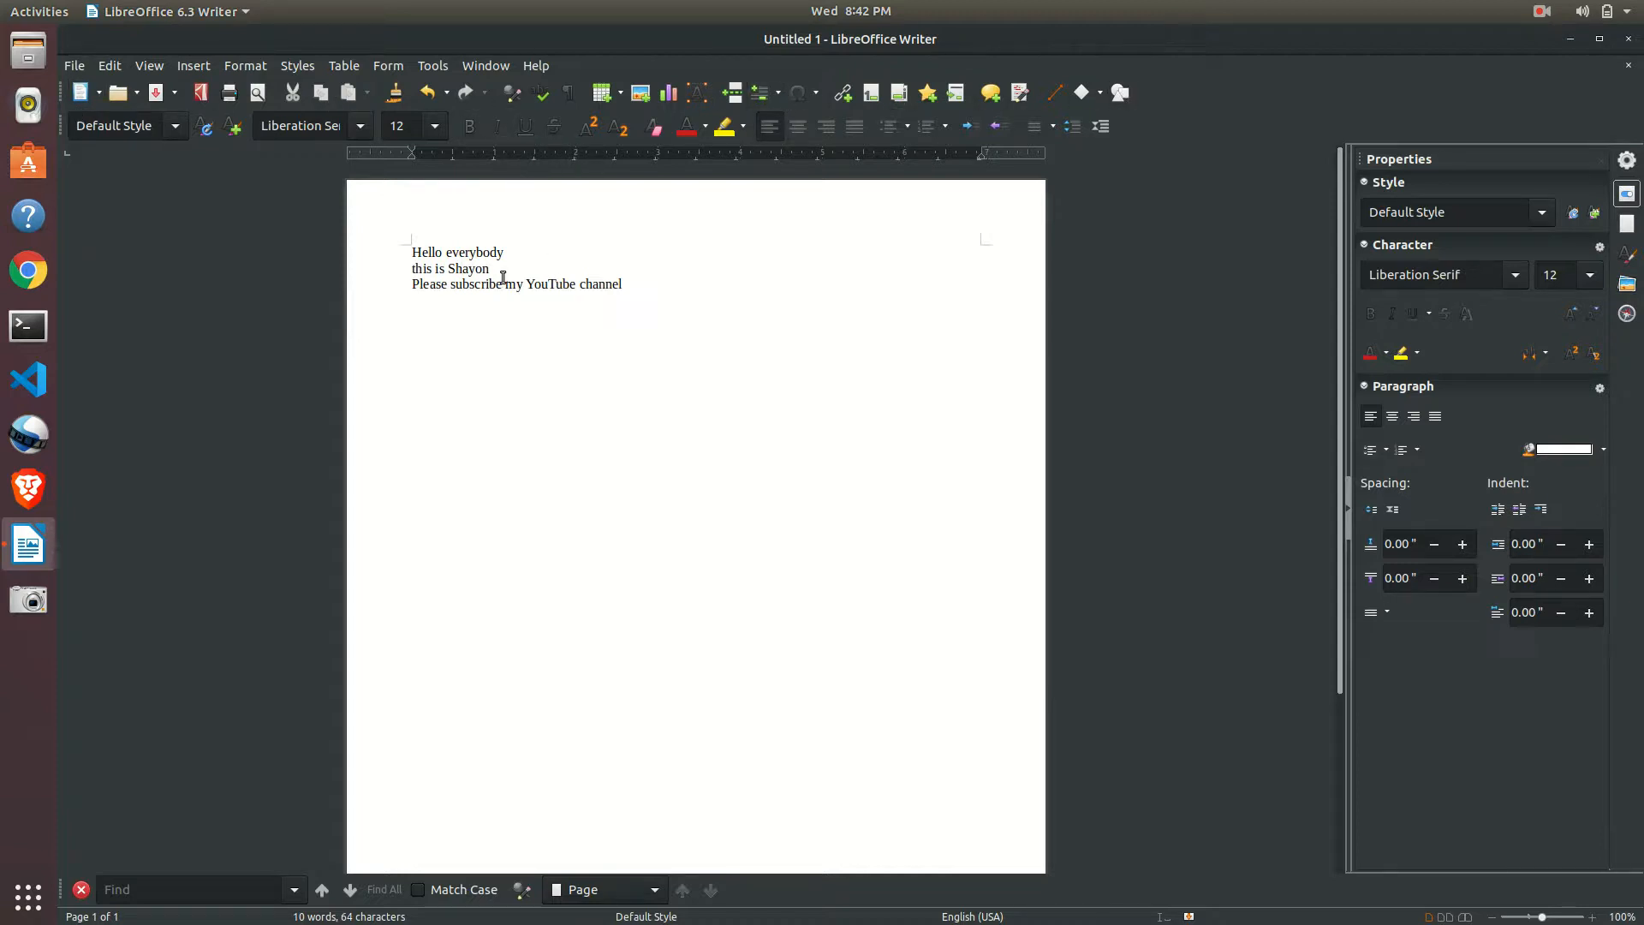
Make the "Hello everybody" line bold and set its font to Great Vibes.
{"action": "left_click_drag", "start_coordinate": [511, 249], "coordinate": [406, 249]}
{"action": "left_click", "coordinate": [469, 126]}
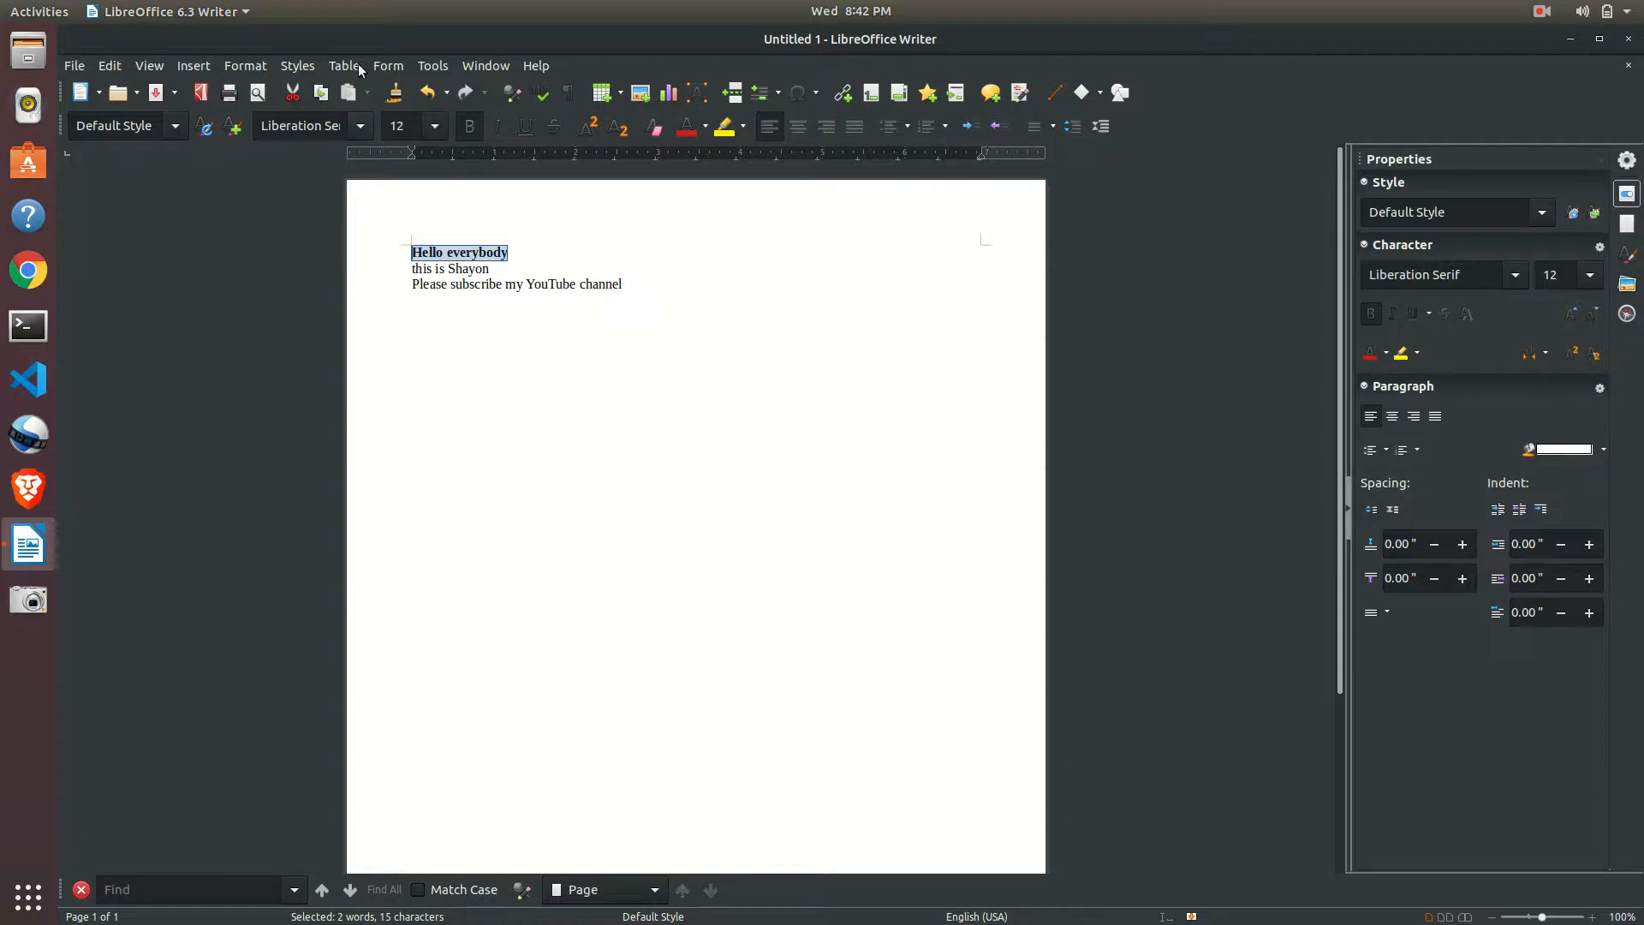
{"action": "left_click", "coordinate": [328, 129]}
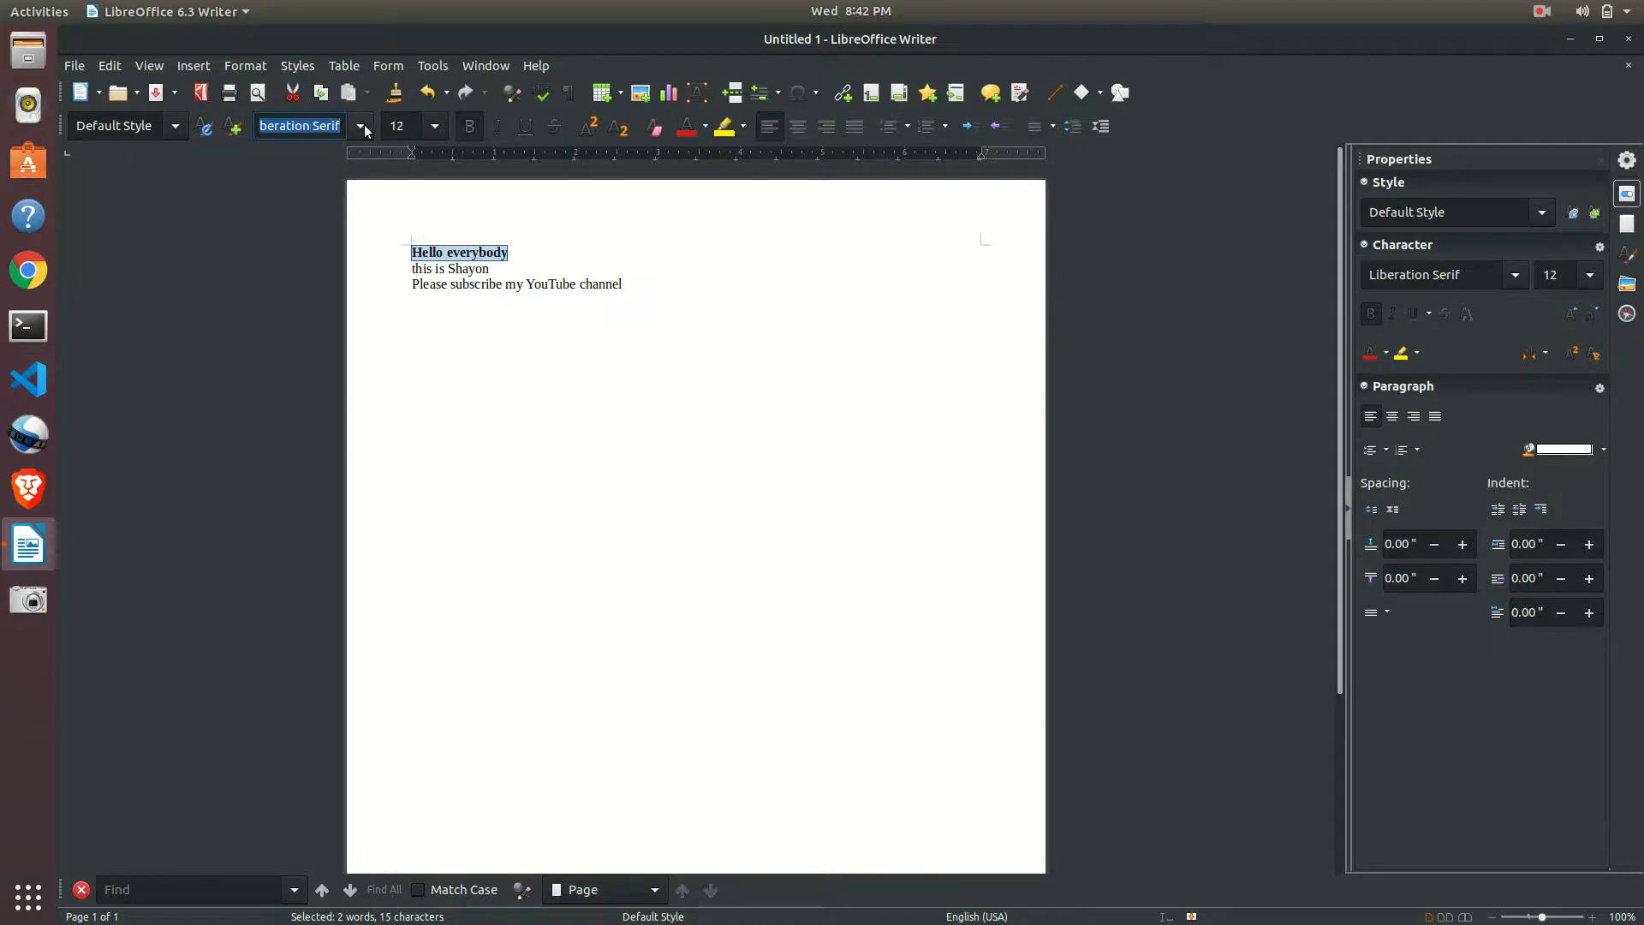
{"action": "left_click", "coordinate": [363, 128]}
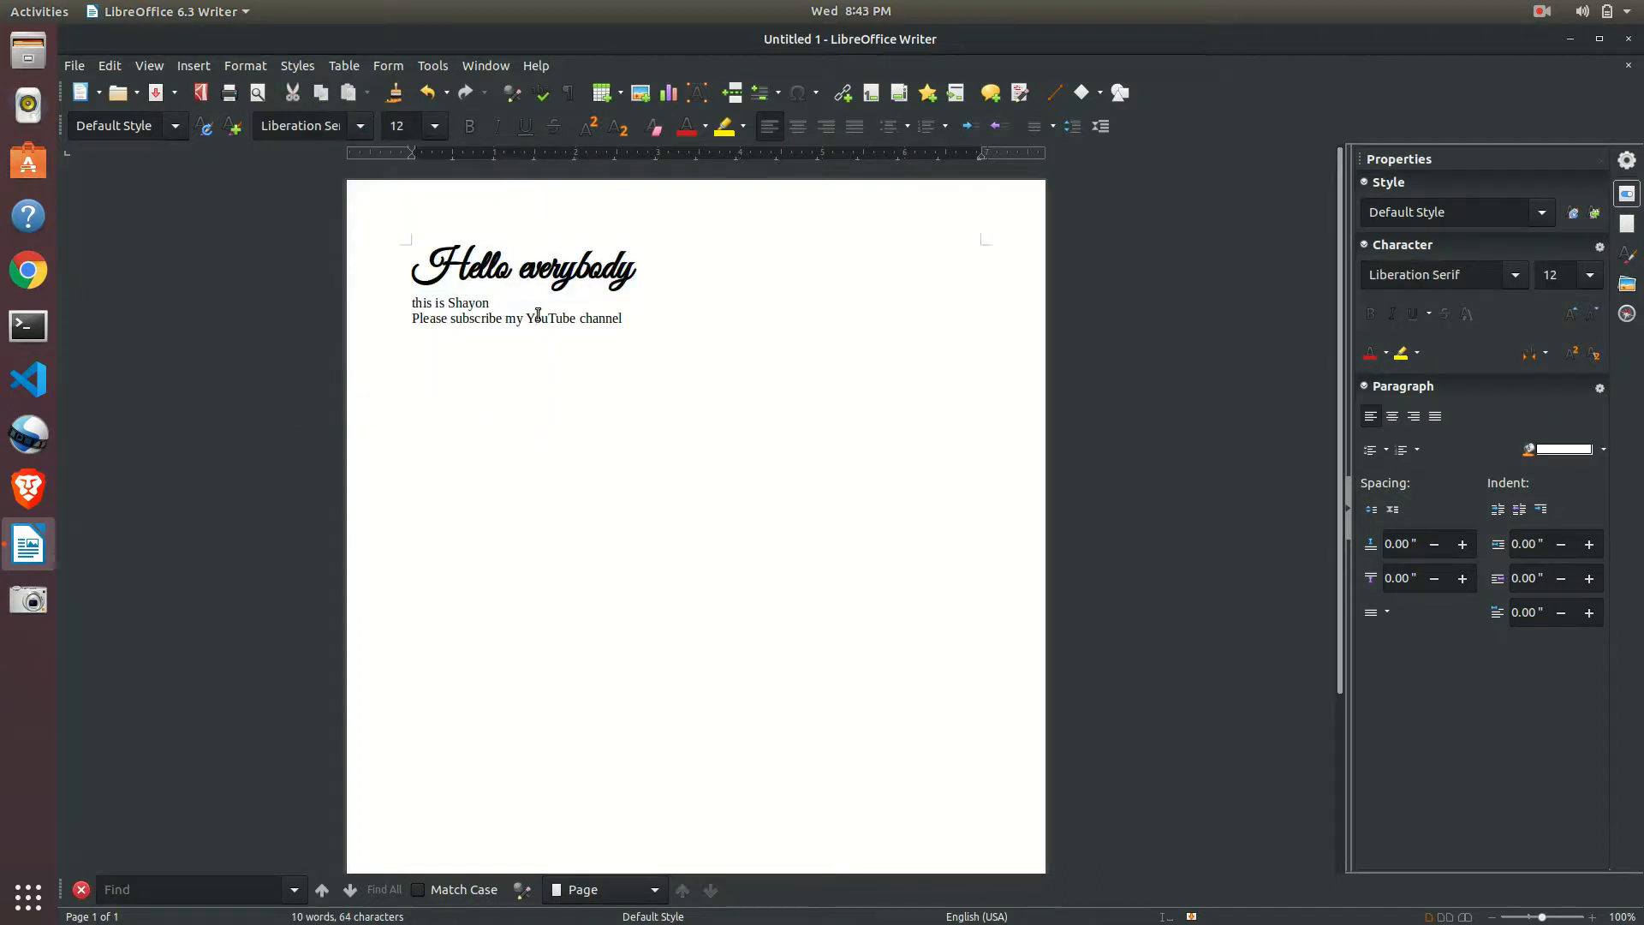
{"action": "left_click_drag", "start_coordinate": [412, 302], "coordinate": [489, 302]}
{"action": "left_click", "coordinate": [525, 126]}
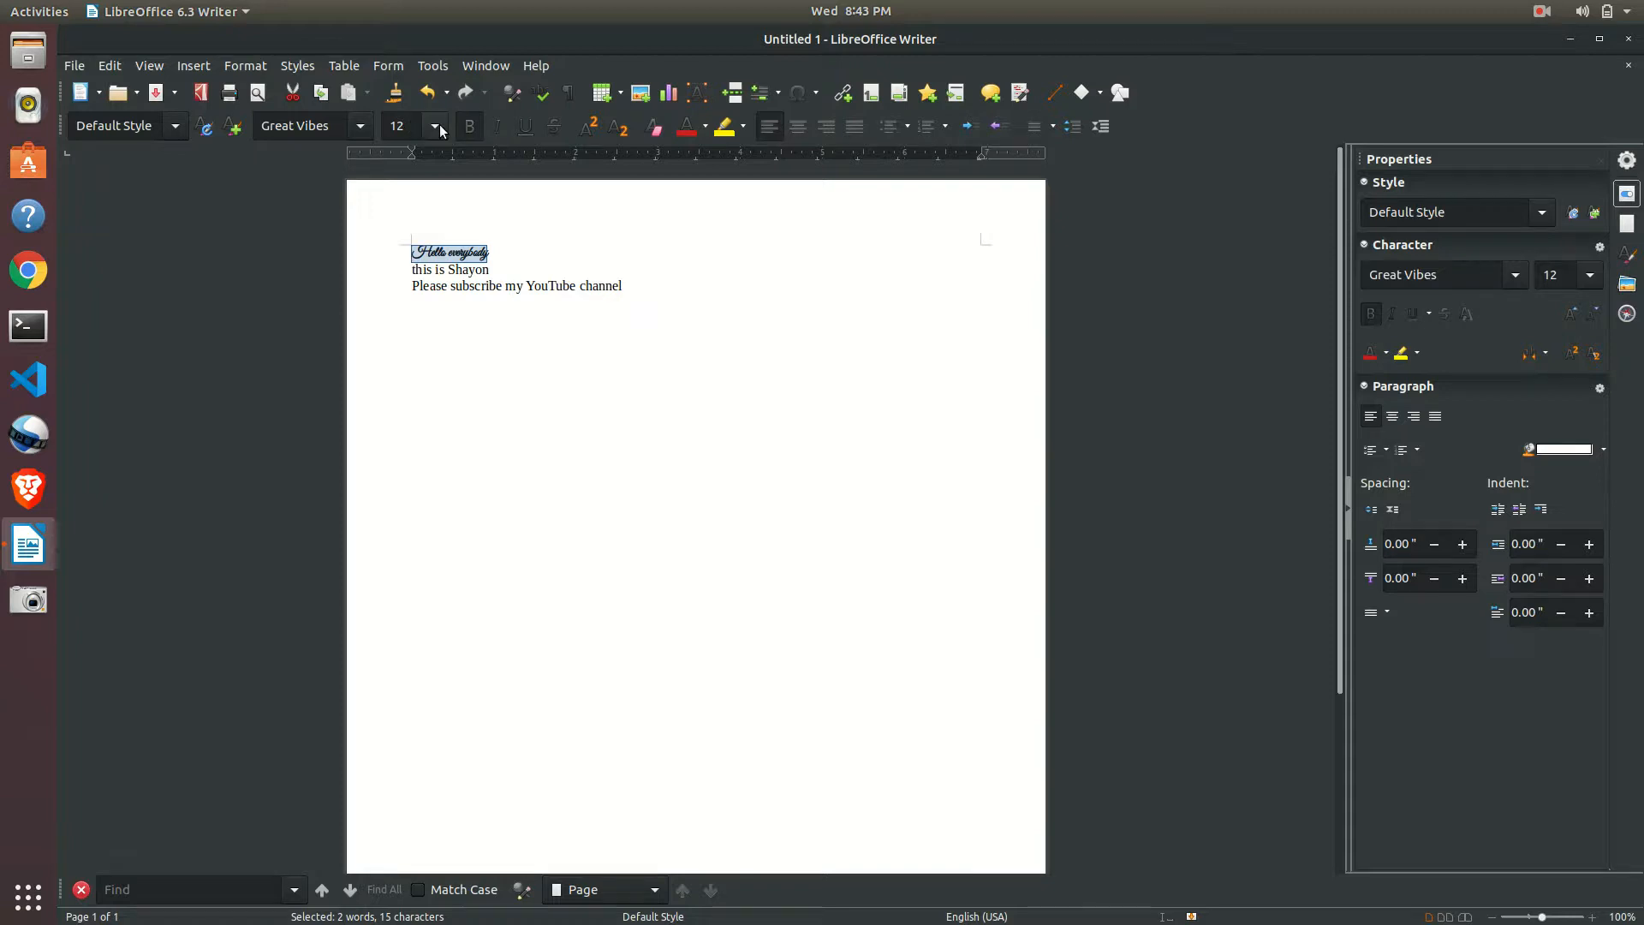
Set the font size of "Hello everybody" to 40 pt.
{"action": "left_click", "coordinate": [439, 125]}
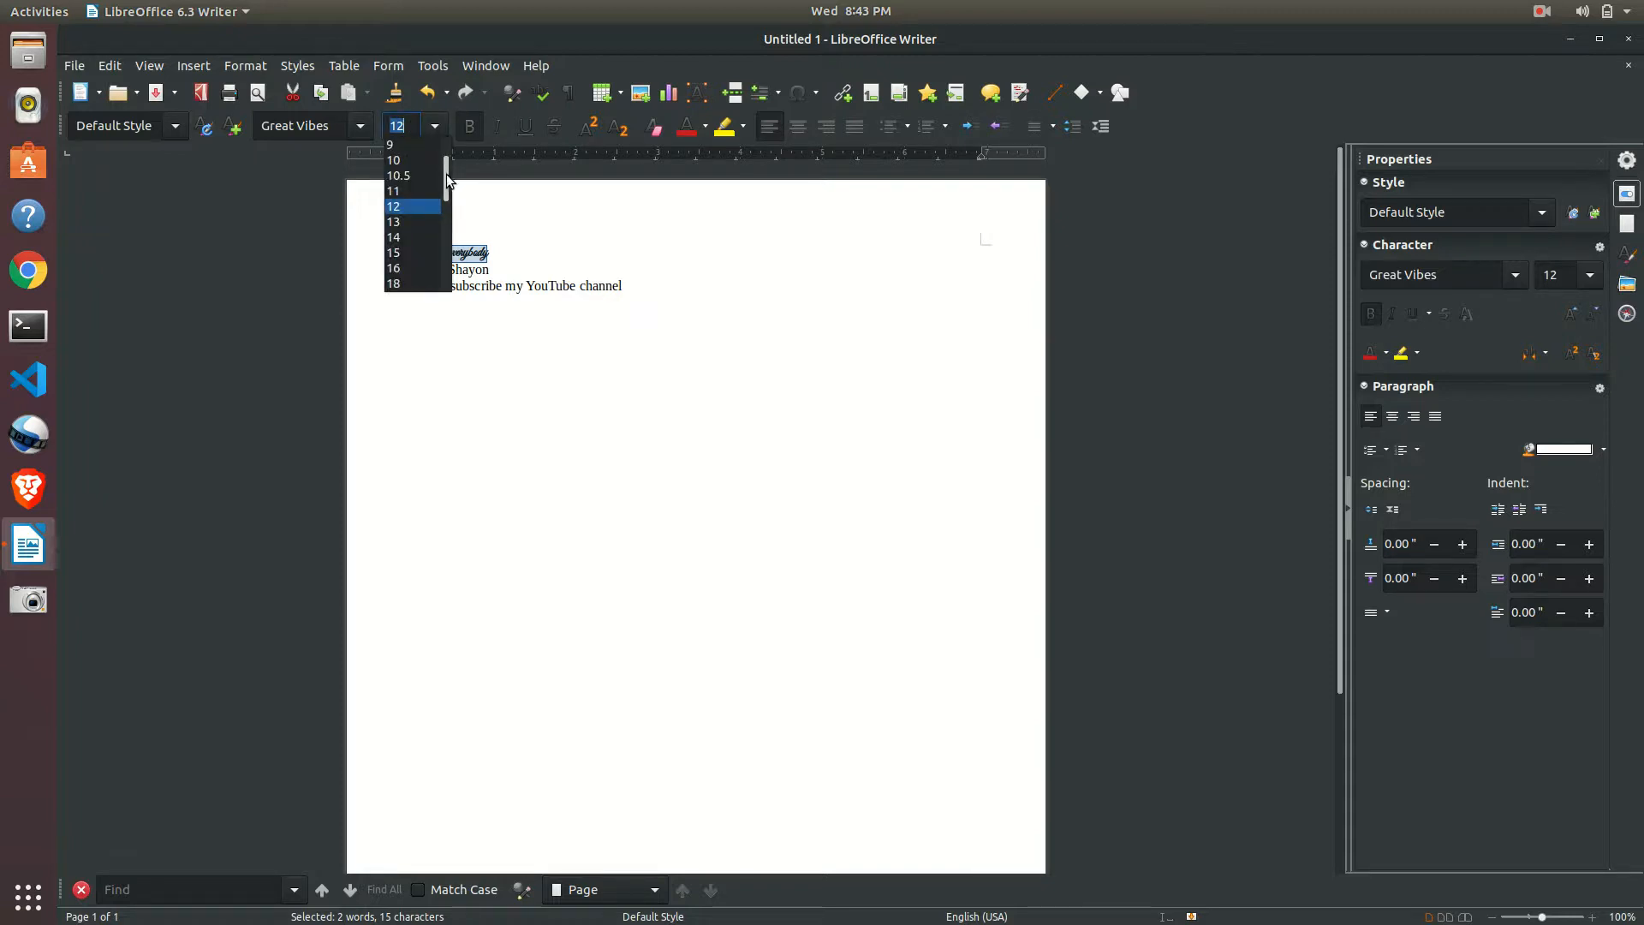
{"action": "scroll", "coordinate": [415, 232], "scroll_direction": "down", "scroll_amount": 4}
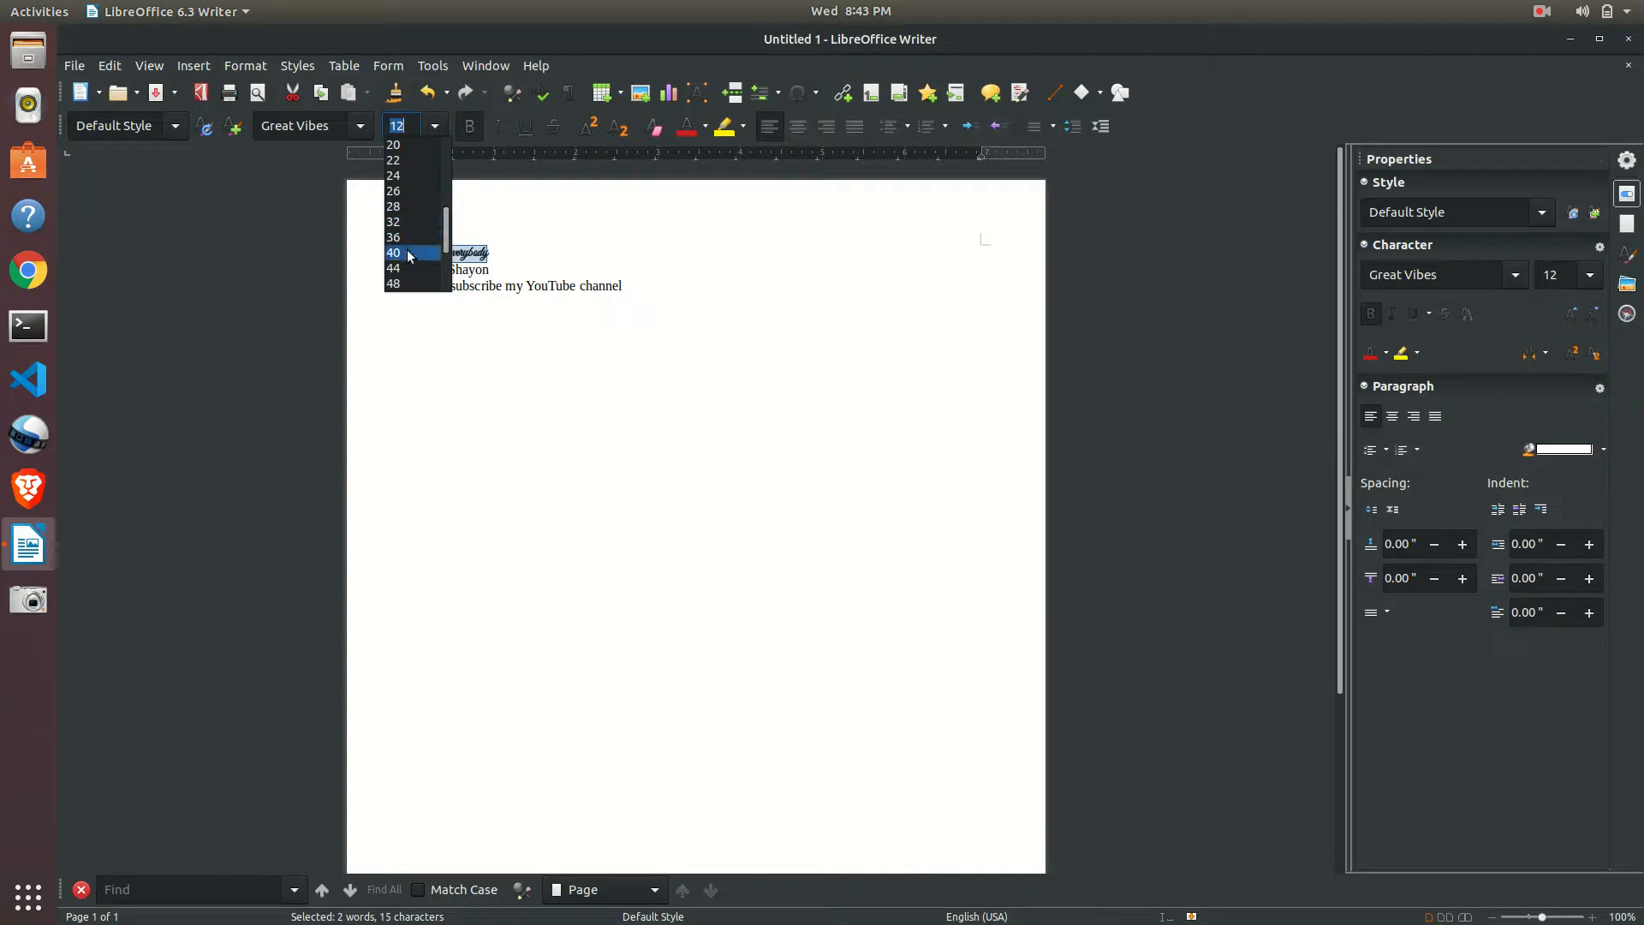
{"action": "left_click", "coordinate": [408, 252]}
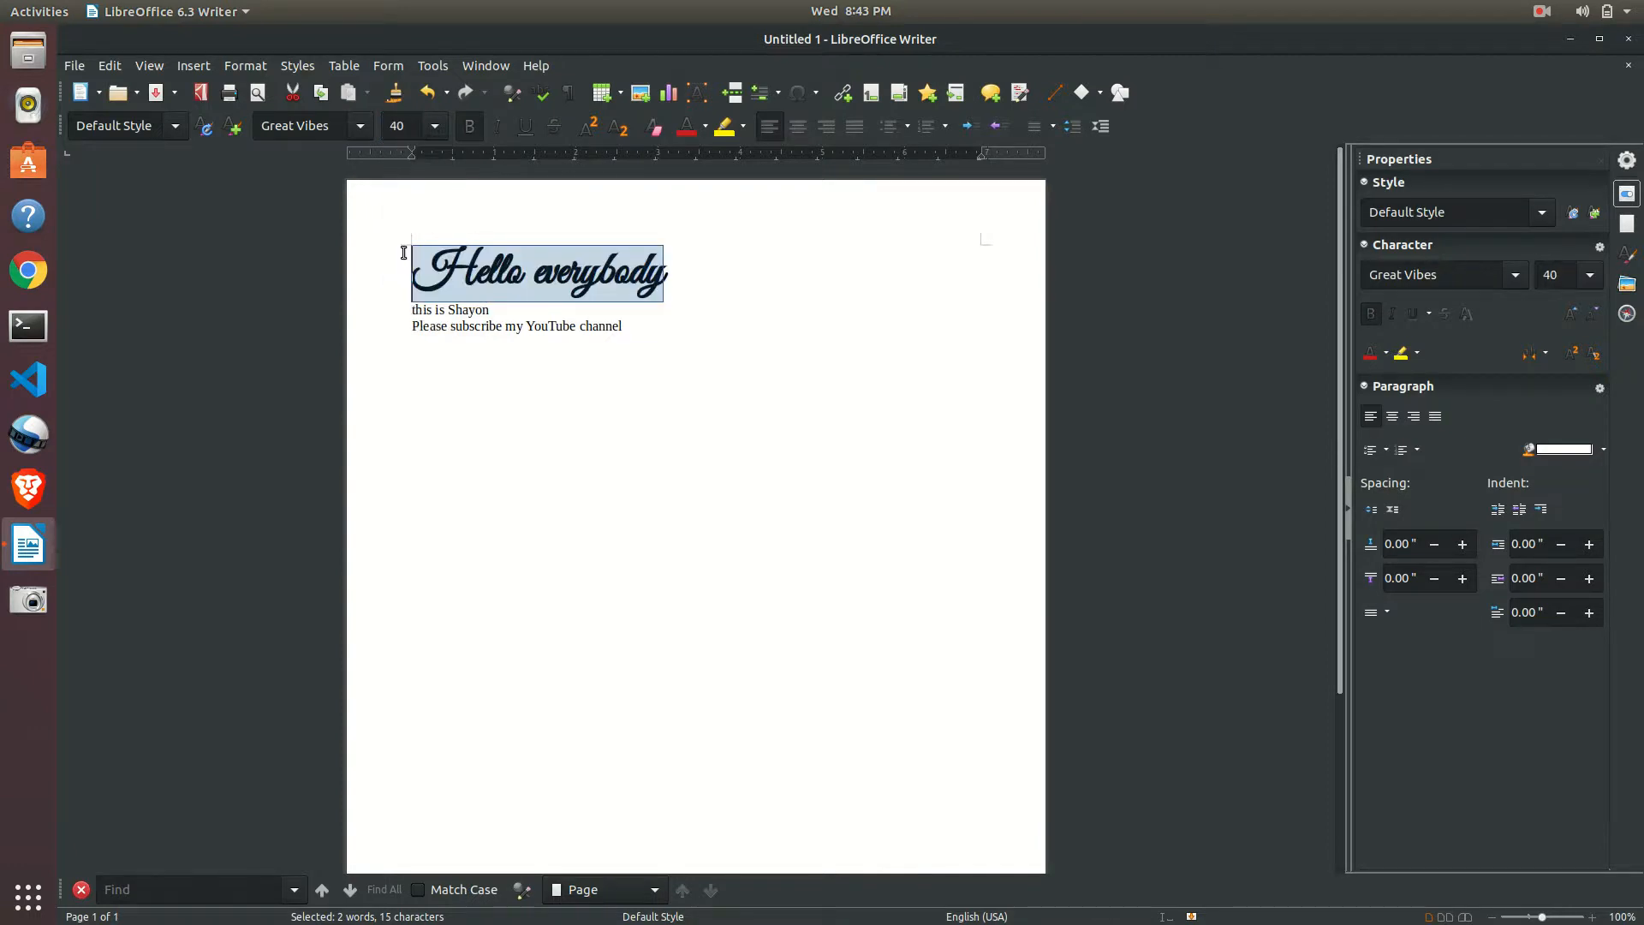
Set the font size of "Hello everybody" to 35 pt and deselect the text.
{"action": "left_click", "coordinate": [409, 125]}
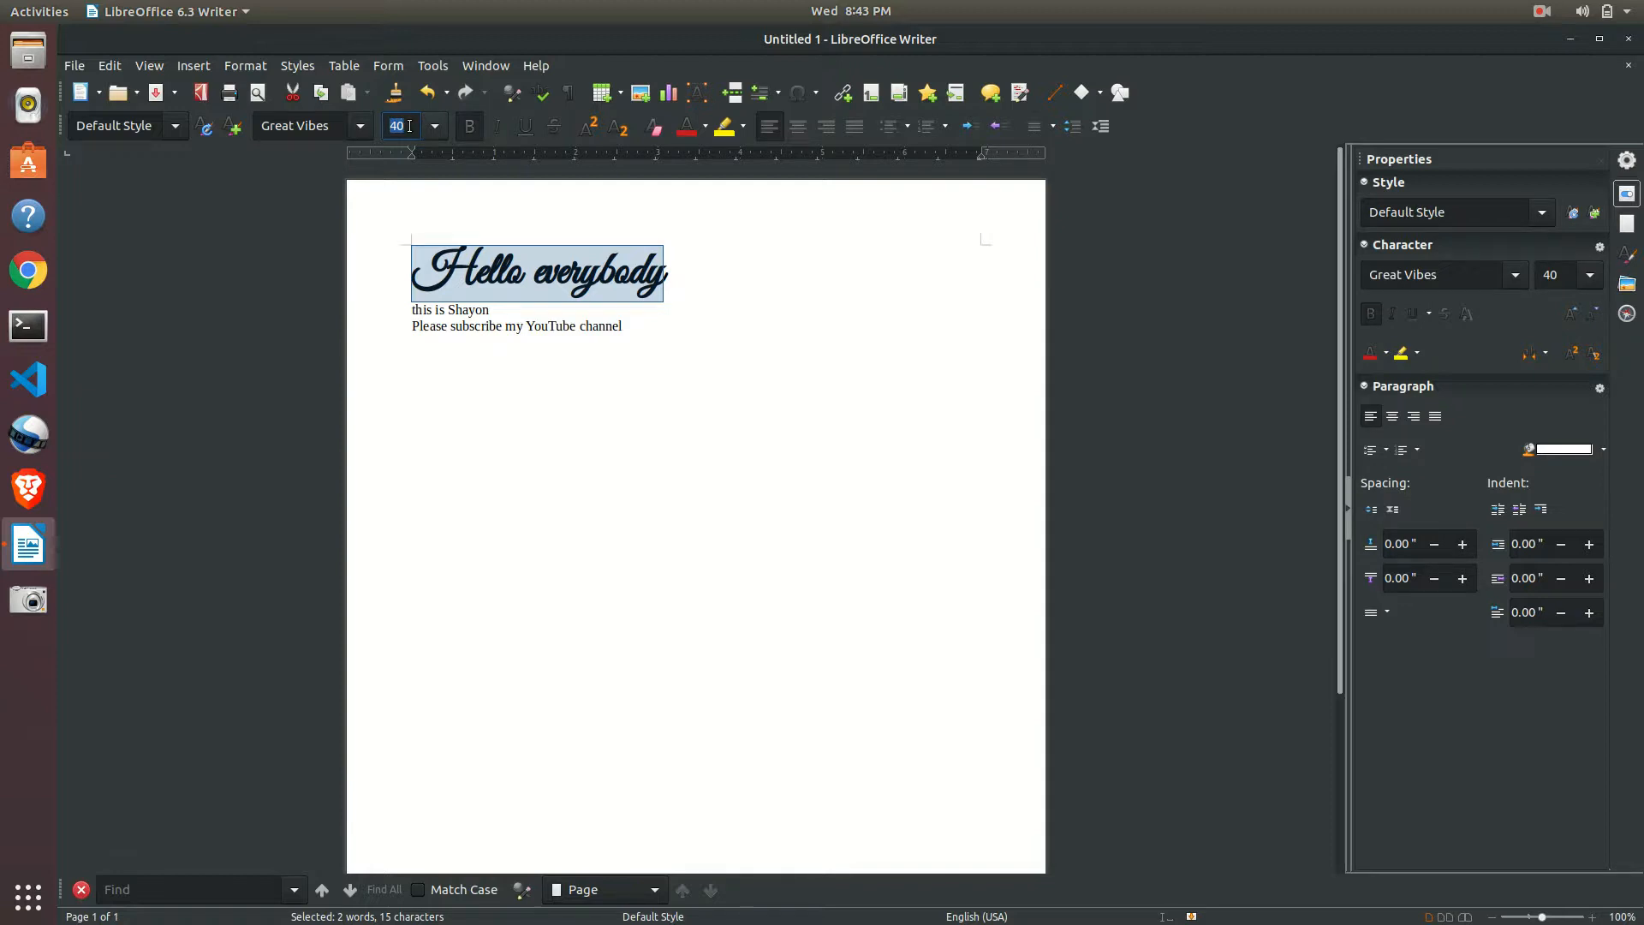
{"action": "type", "text": "35"}
{"action": "key", "text": "Return"}
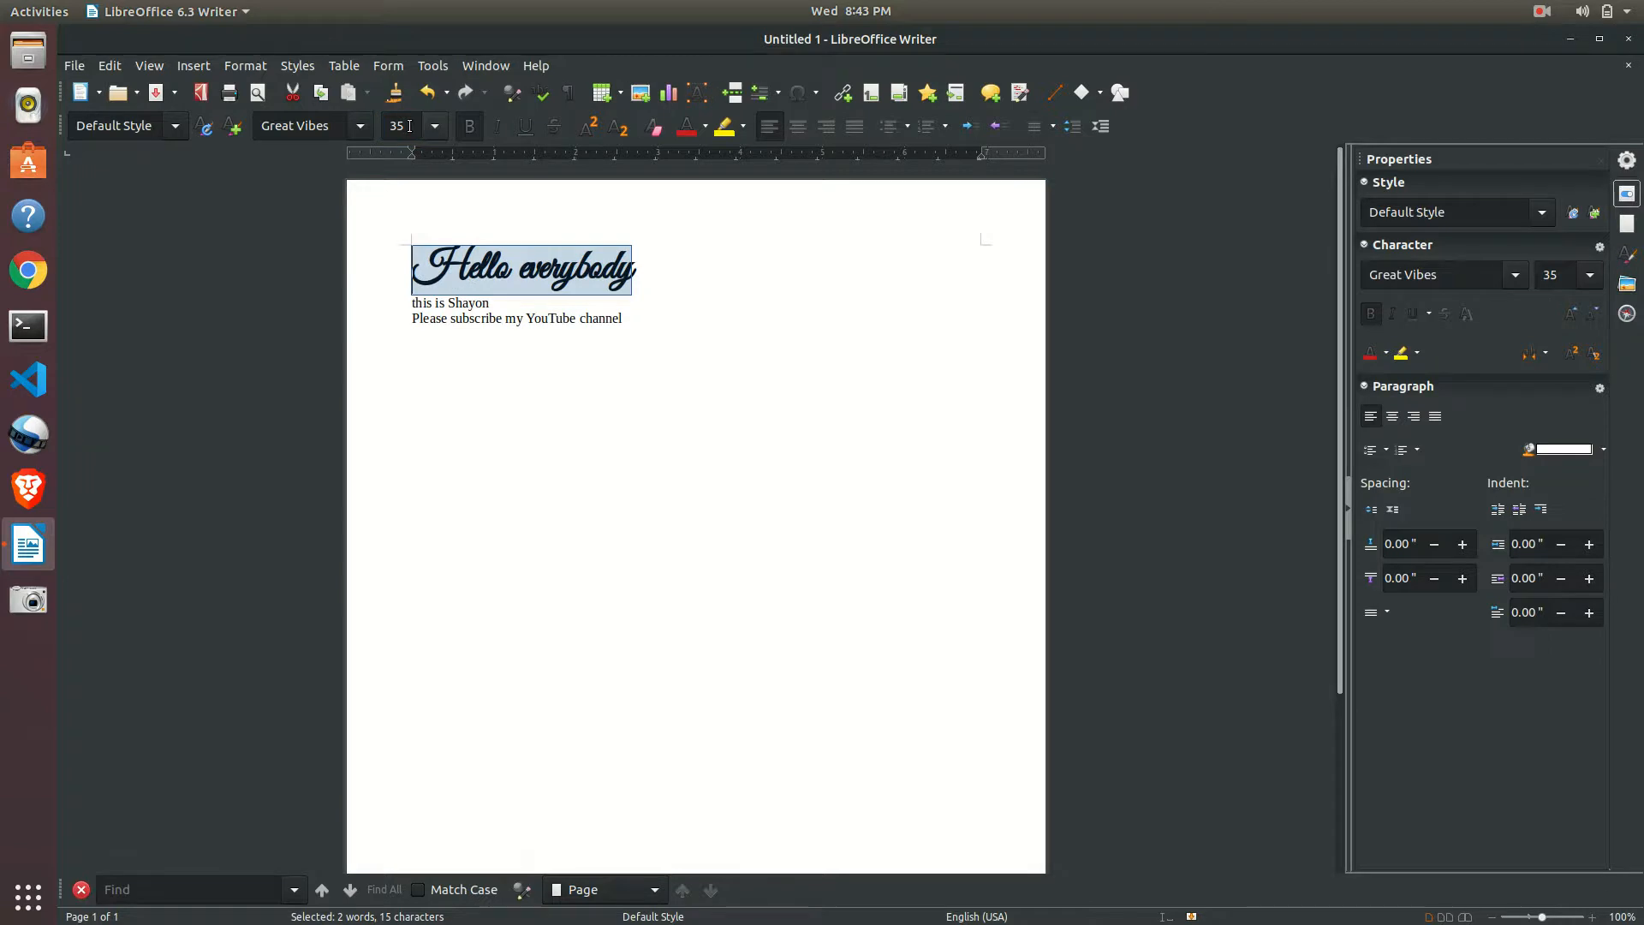
{"action": "left_click", "coordinate": [538, 315]}
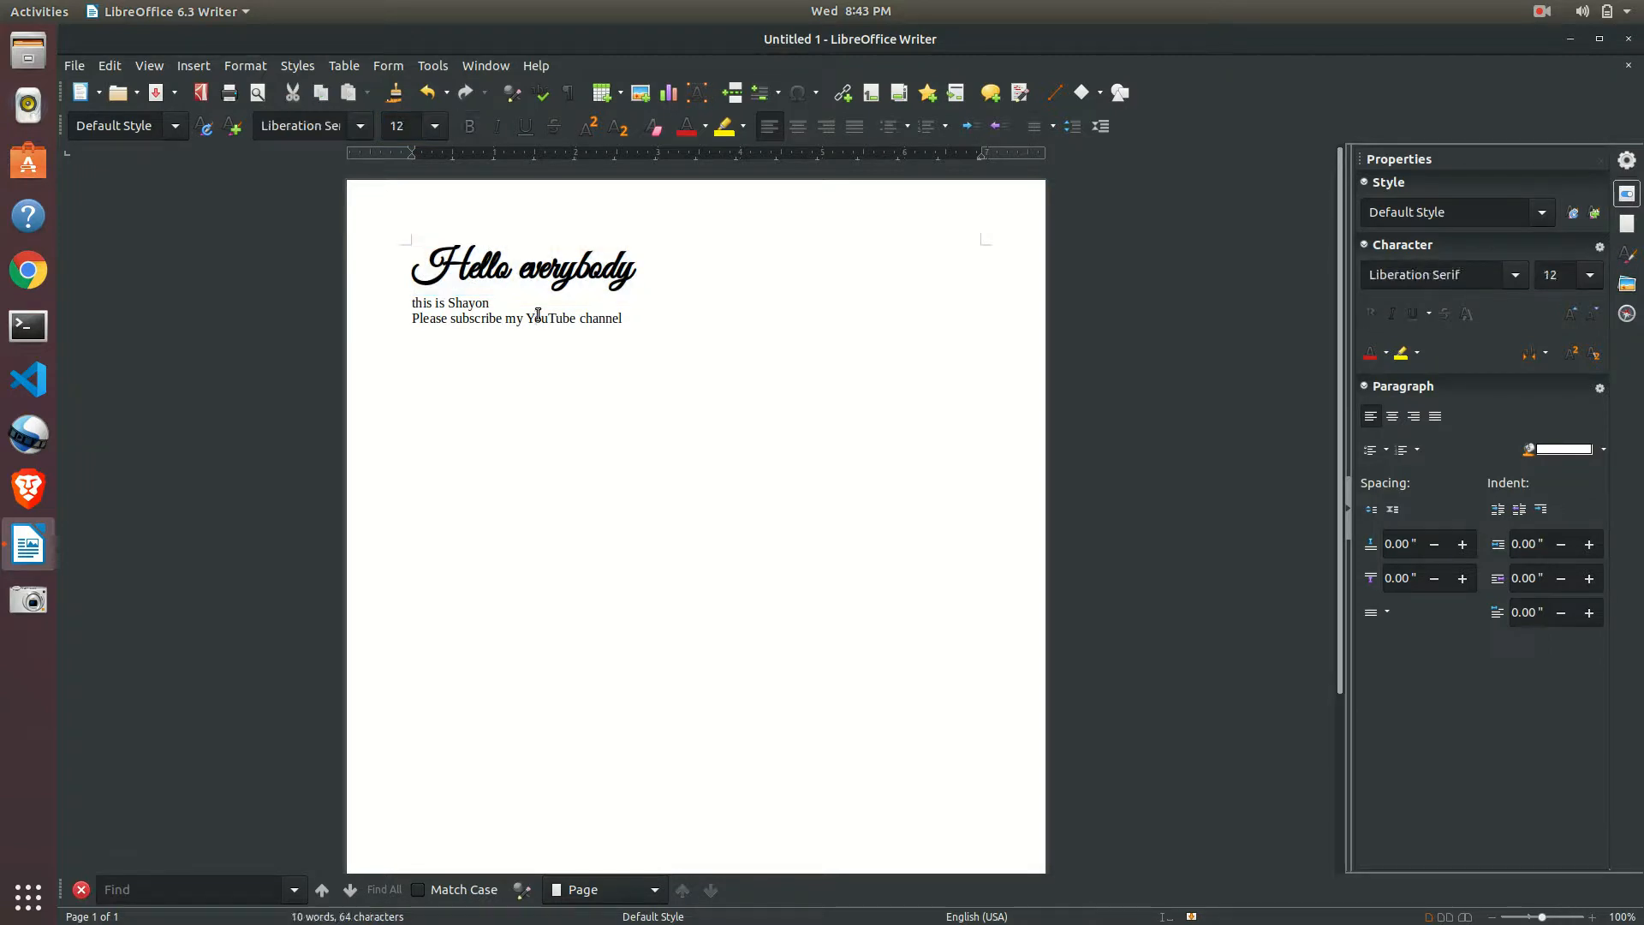
Format the second line of the document as italic and underlined.
{"action": "left_click_drag", "start_coordinate": [490, 303], "coordinate": [408, 300]}
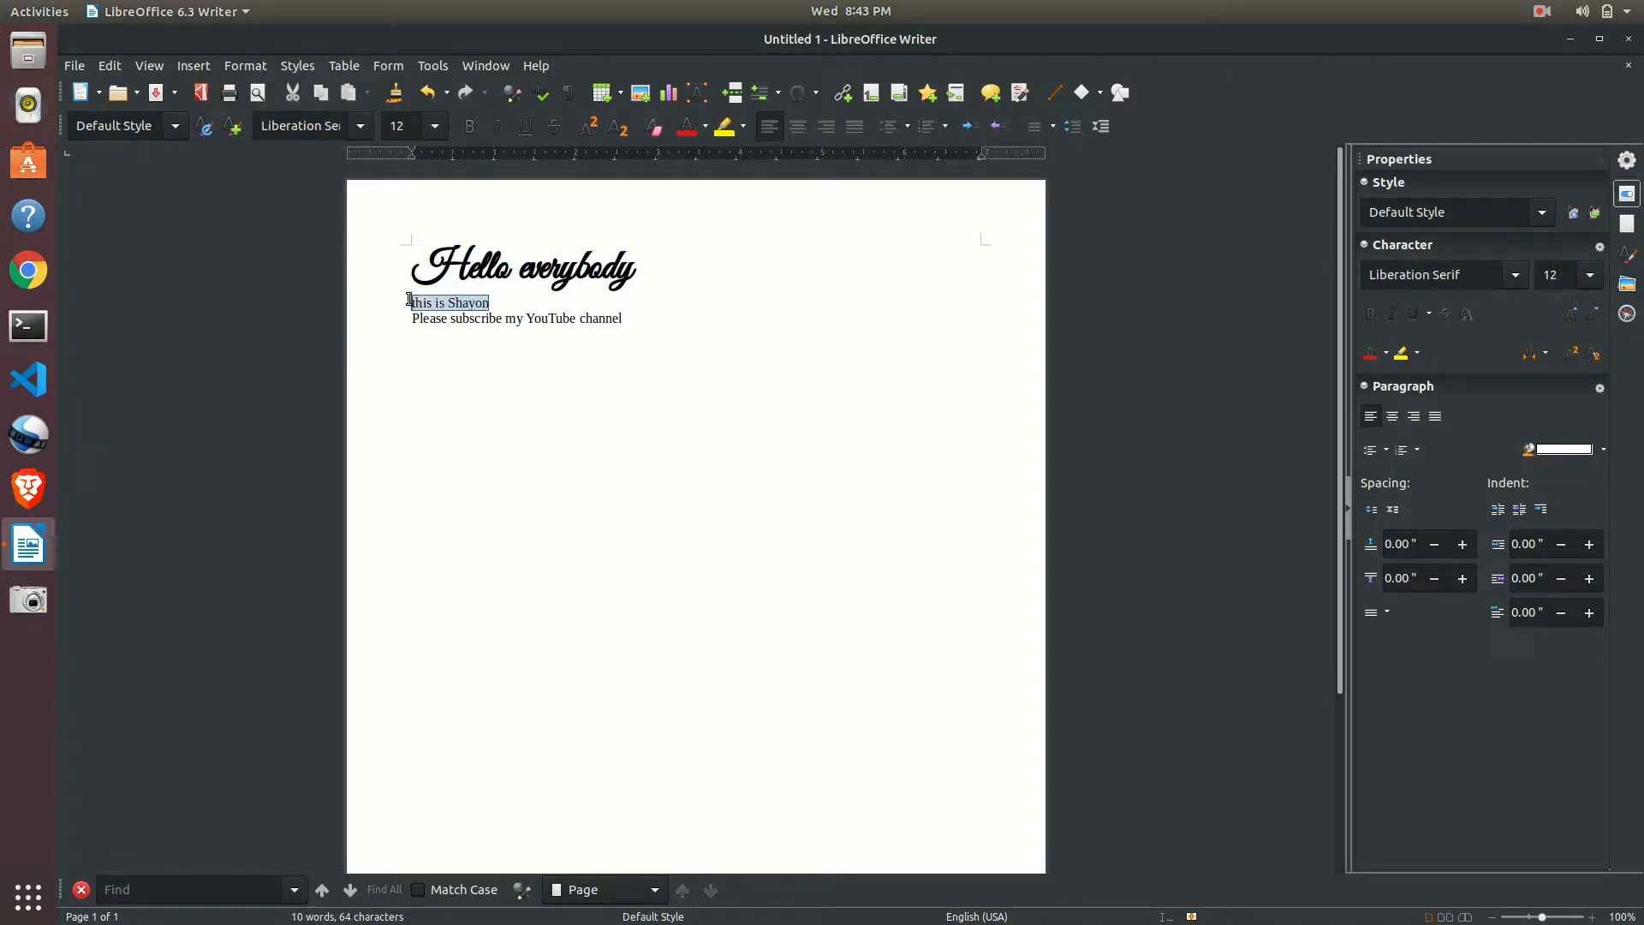
{"action": "left_click", "coordinate": [496, 126]}
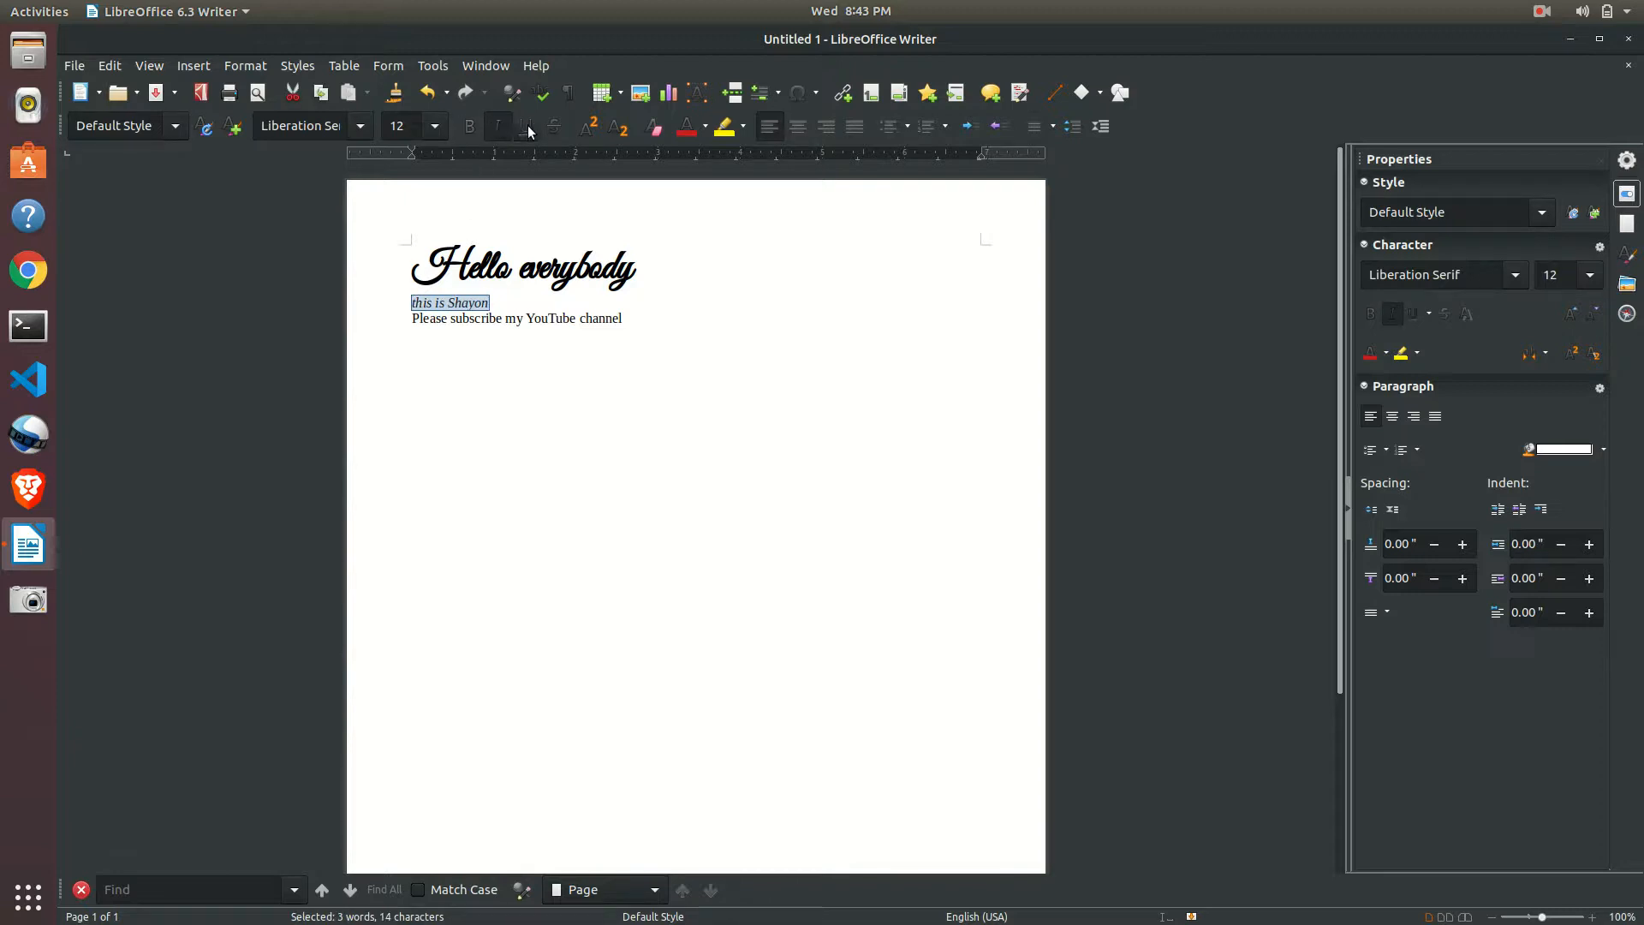
{"action": "left_click", "coordinate": [525, 126]}
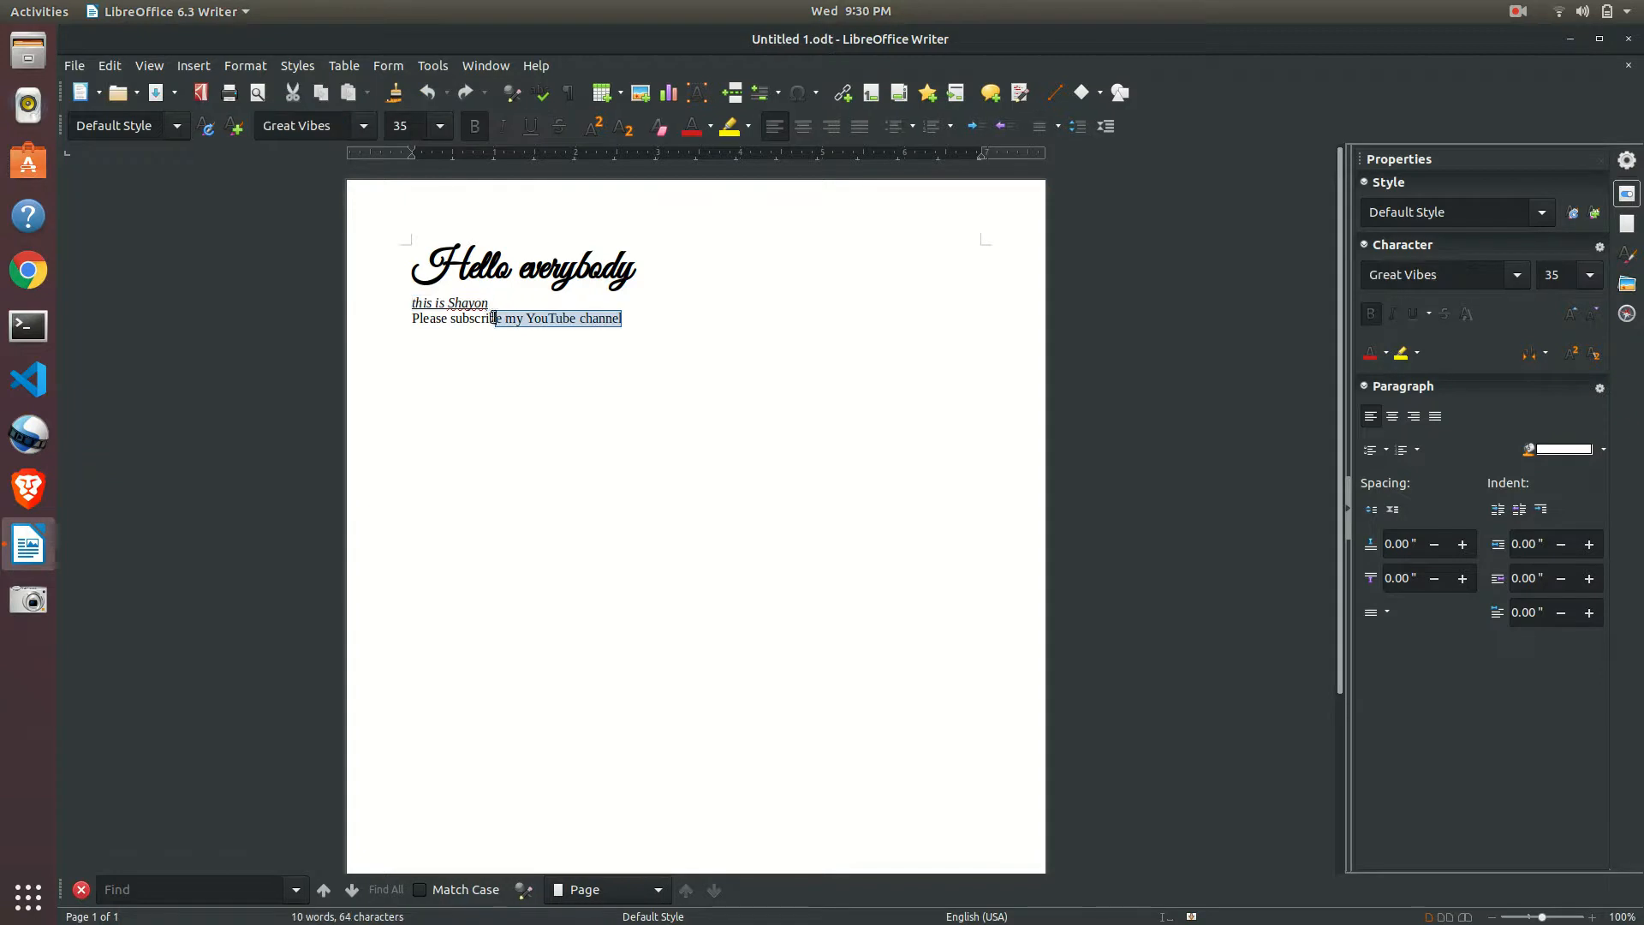
Color the end of the third line, from "ribe" through "YouTube channel", in the recent green (#127622).
{"action": "left_click_drag", "start_coordinate": [492, 318], "coordinate": [480, 319]}
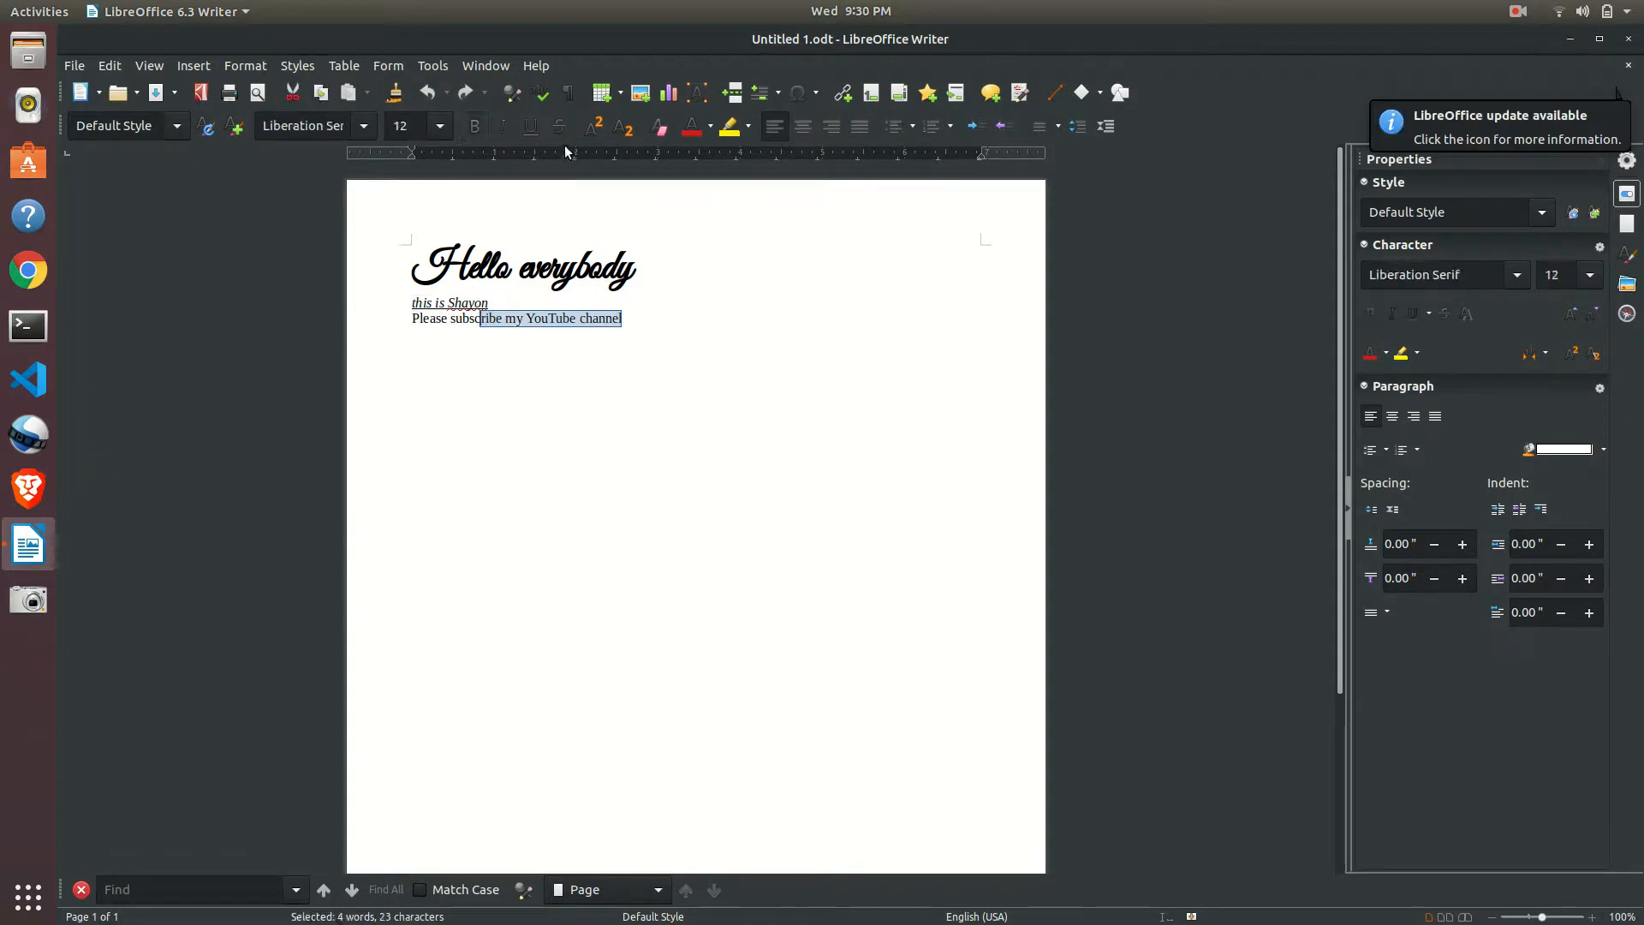
{"action": "left_click", "coordinate": [711, 127]}
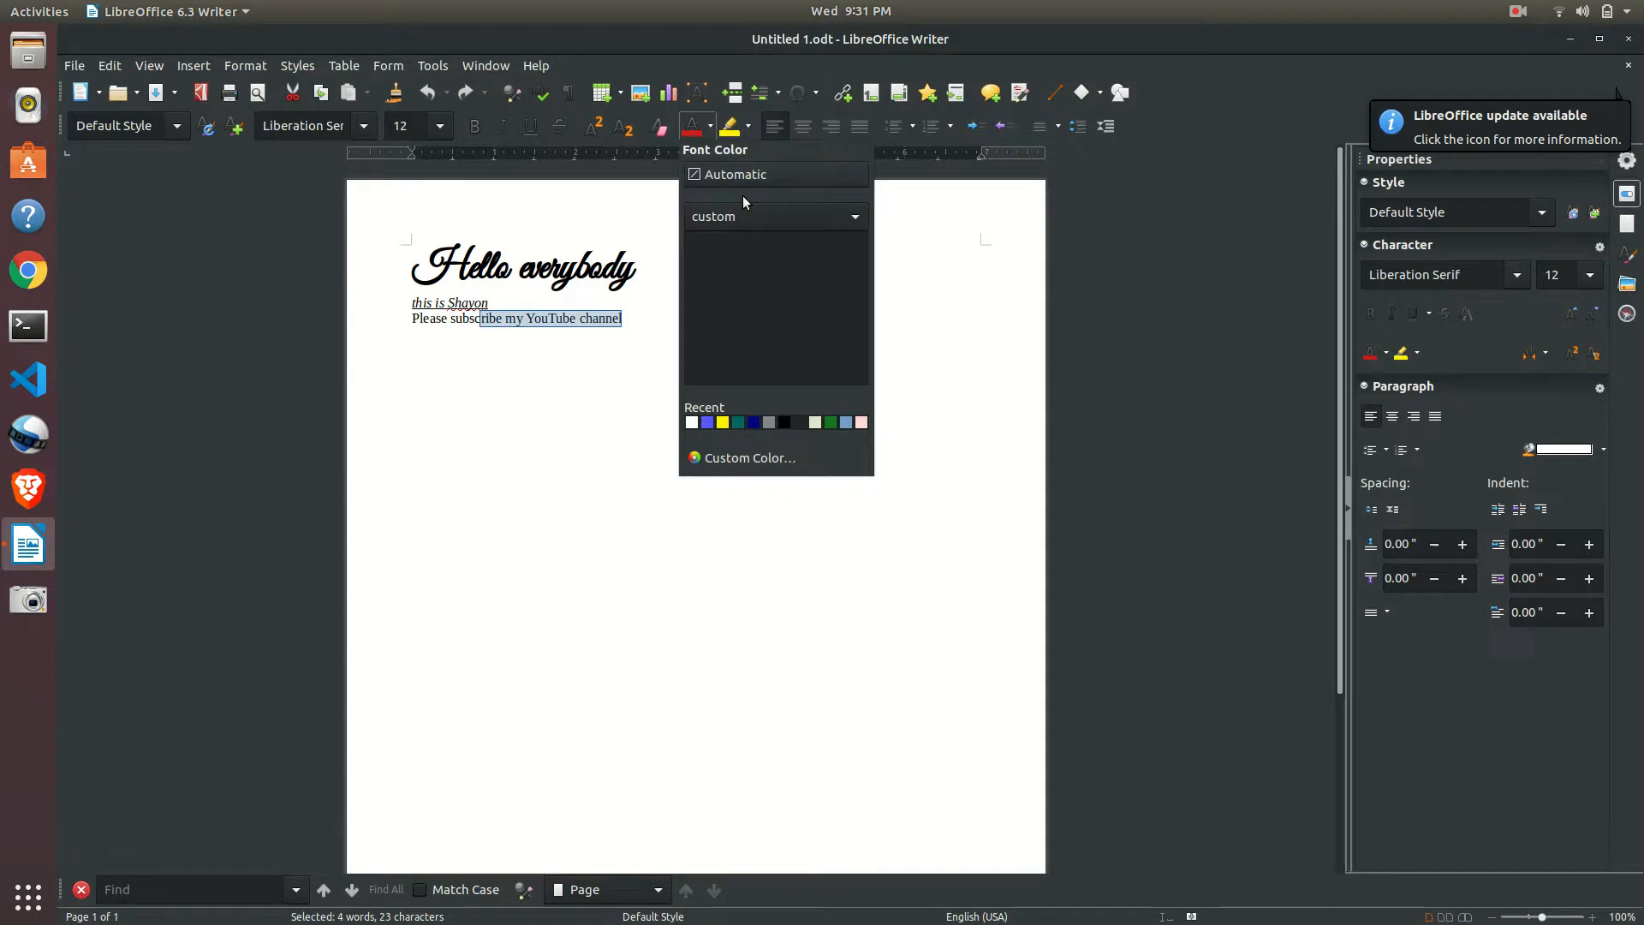
{"action": "left_click", "coordinate": [830, 422]}
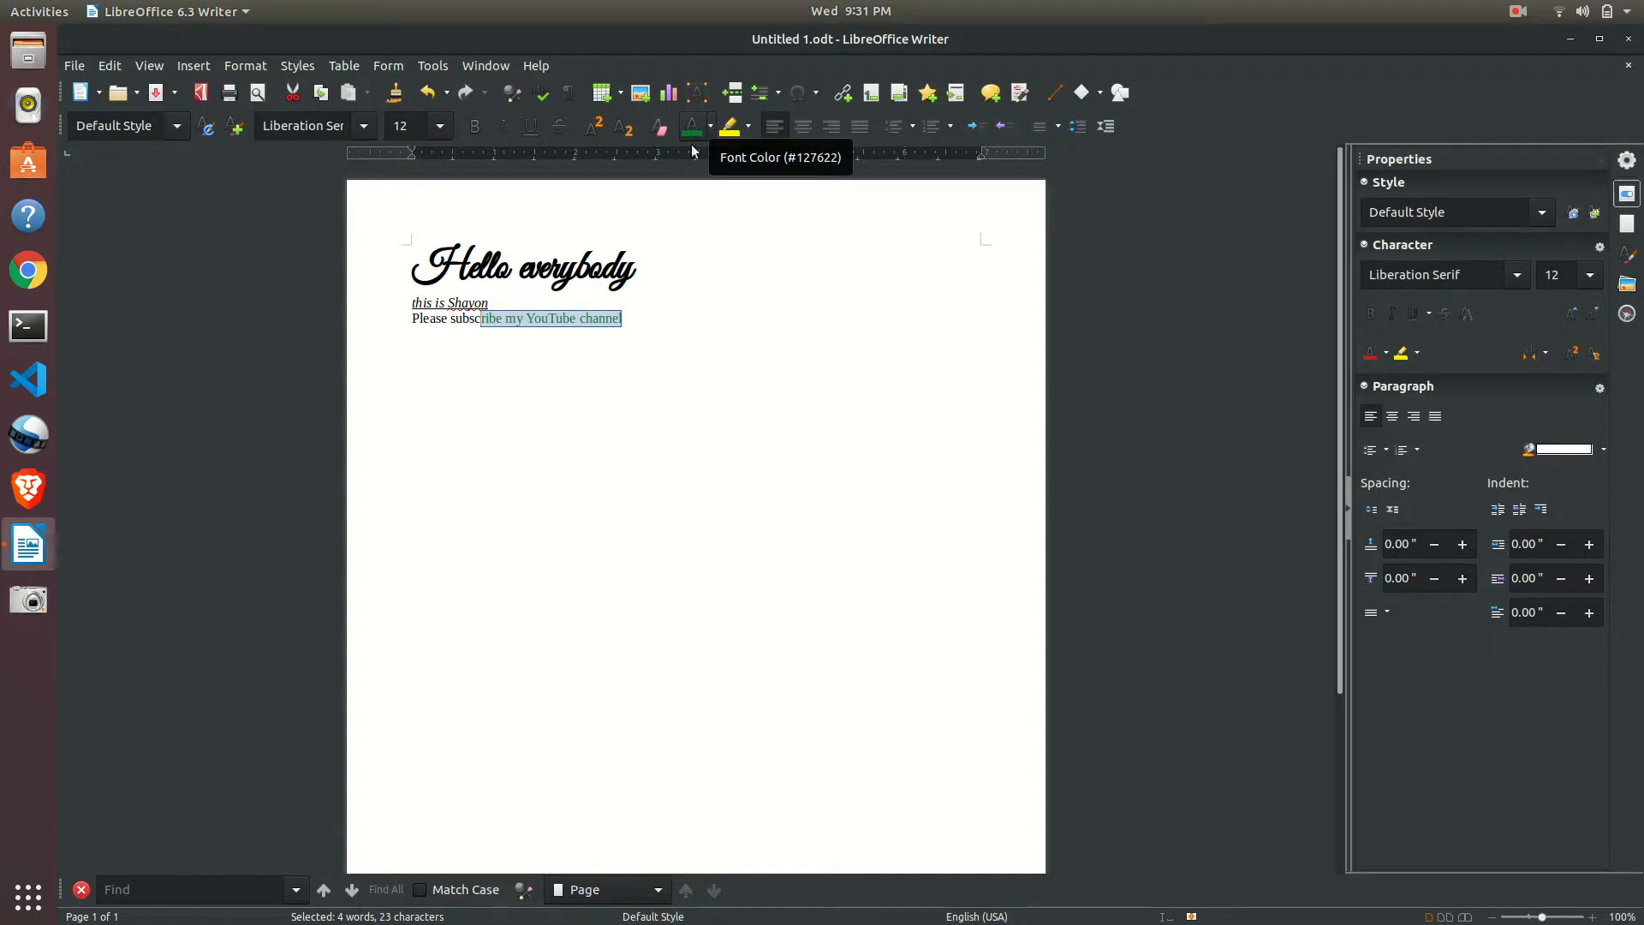
{"action": "left_click", "coordinate": [463, 324]}
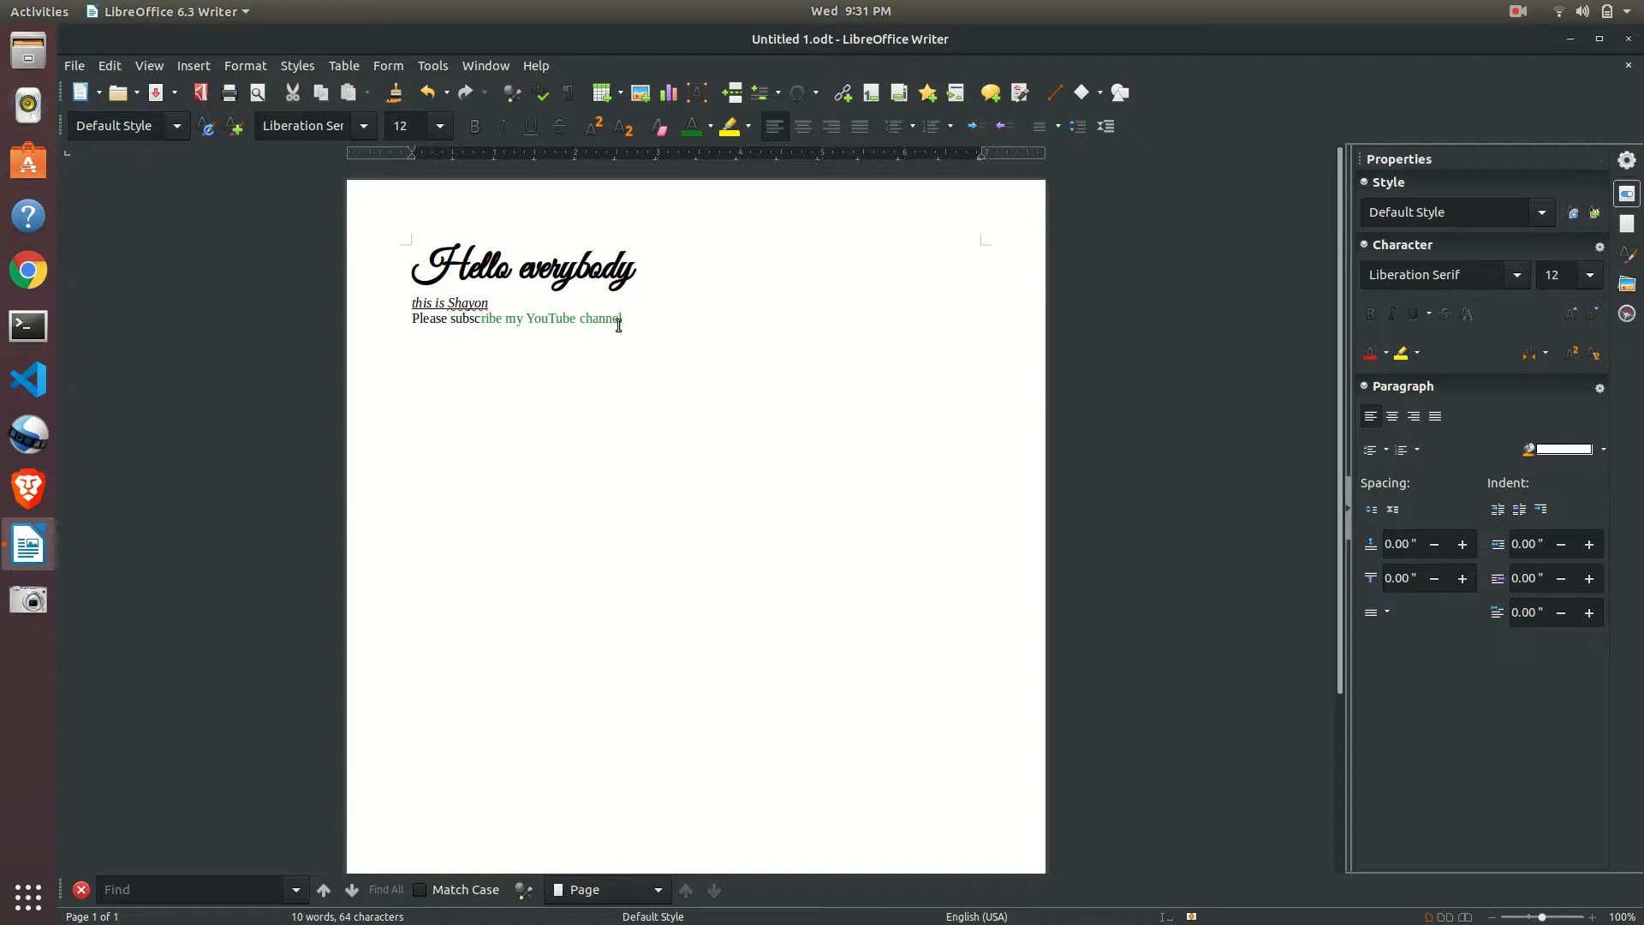
Highlight the whole "Please subscribe my YouTube channel" line in dark blue.
{"action": "left_click_drag", "start_coordinate": [620, 320], "coordinate": [411, 319]}
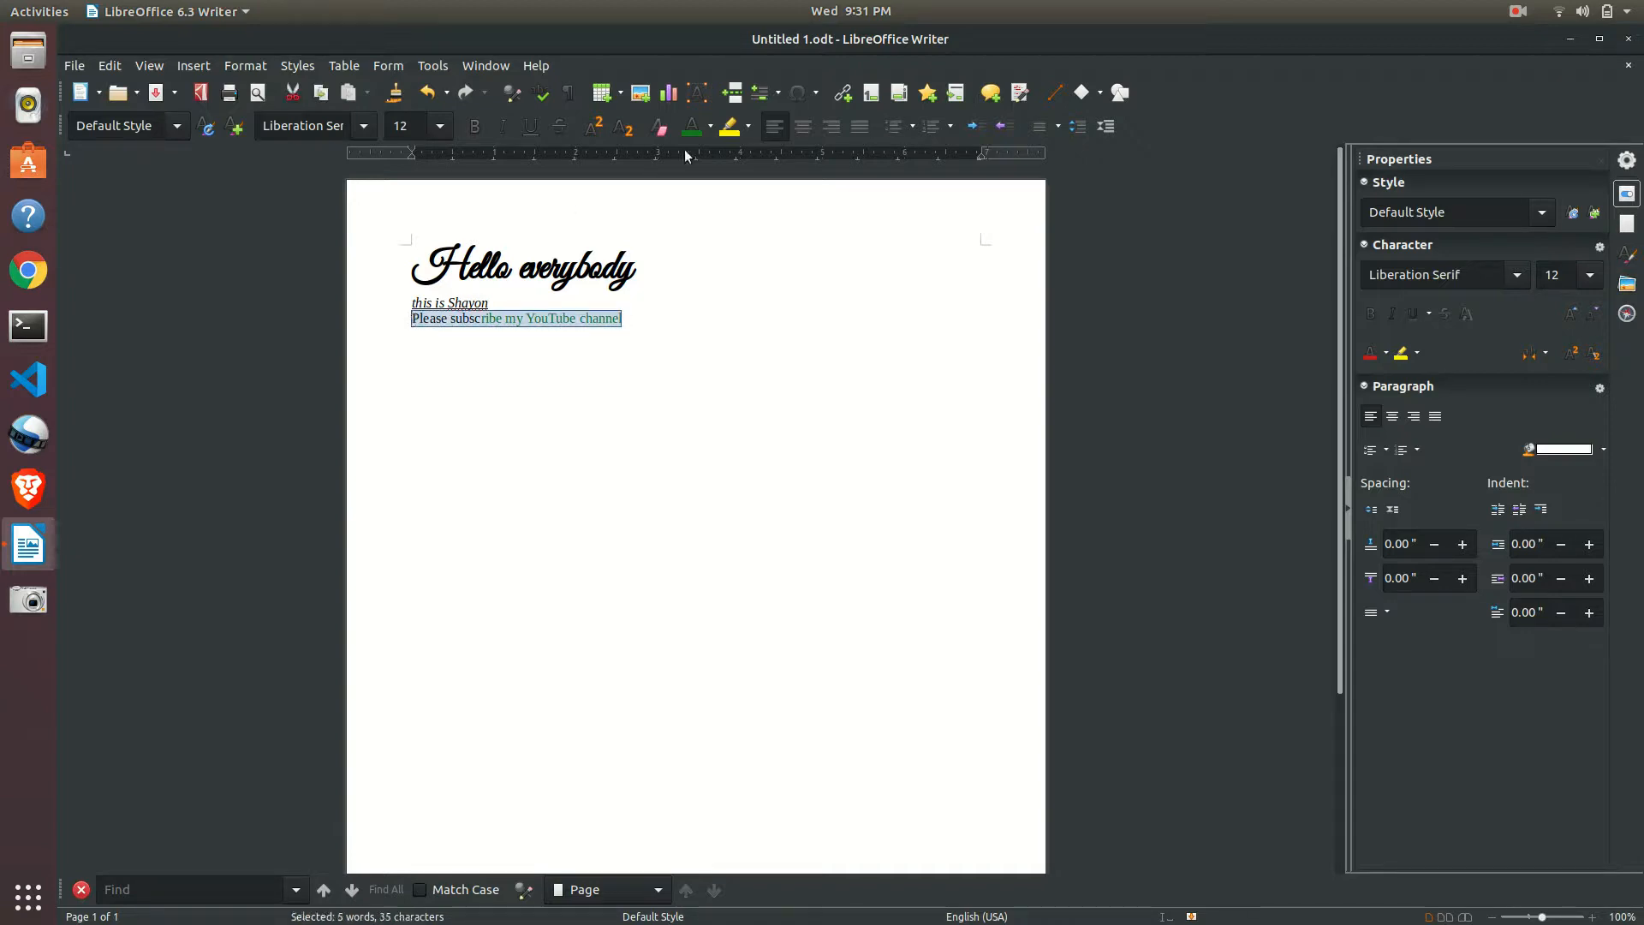
{"action": "left_click", "coordinate": [750, 128]}
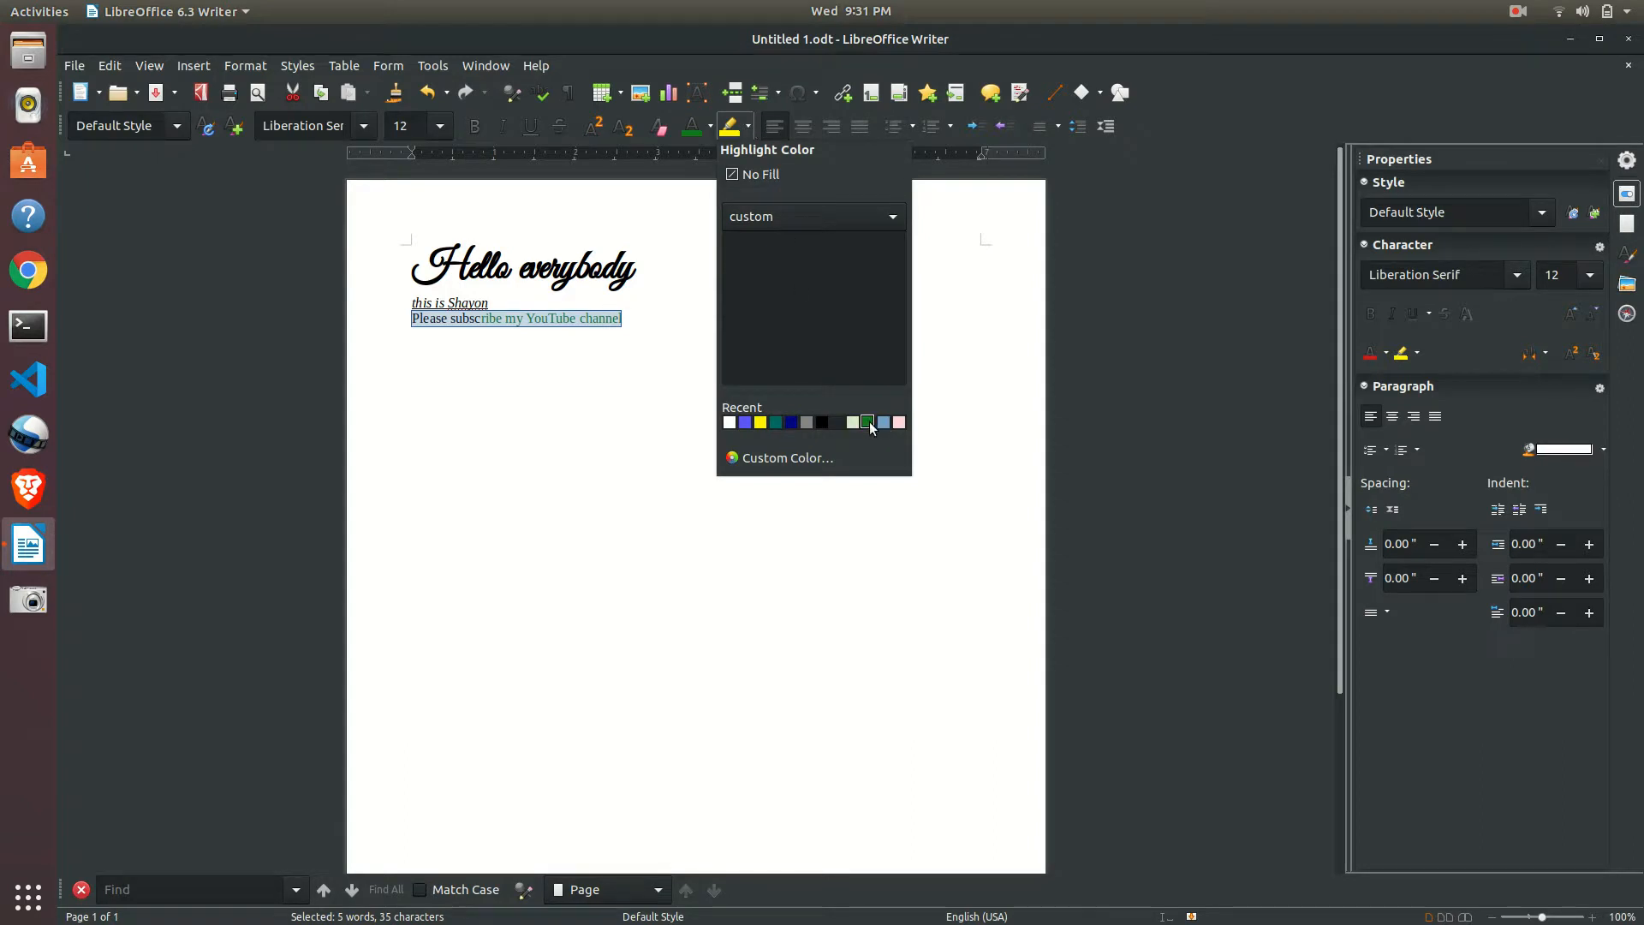
{"action": "left_click", "coordinate": [793, 420]}
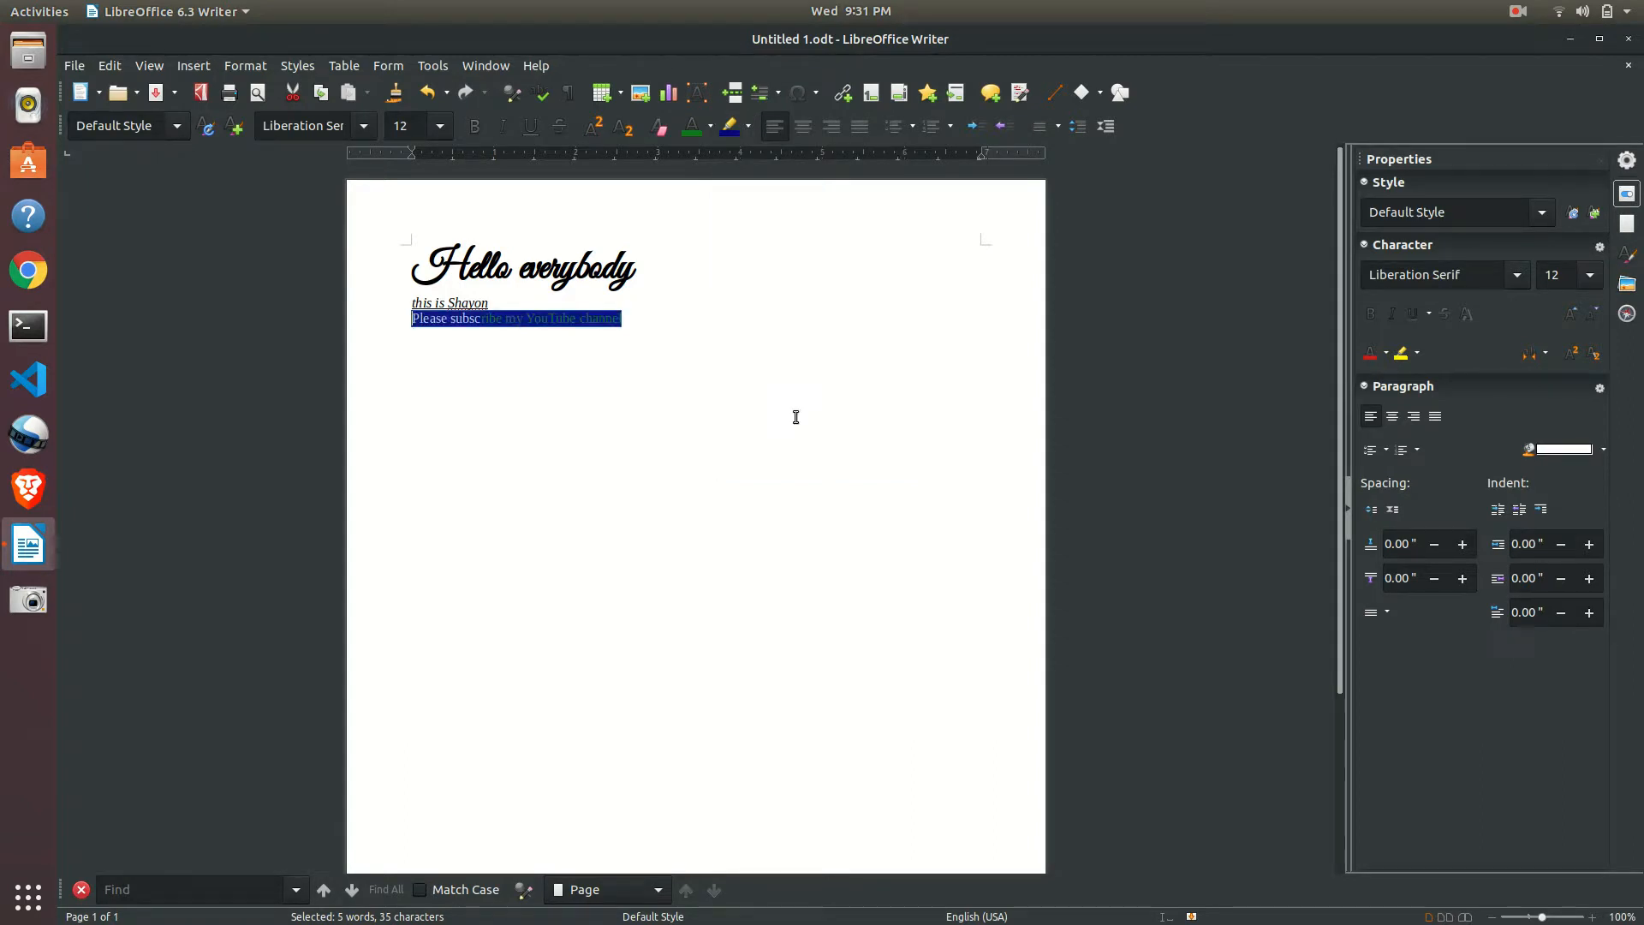
{"action": "left_click", "coordinate": [635, 313]}
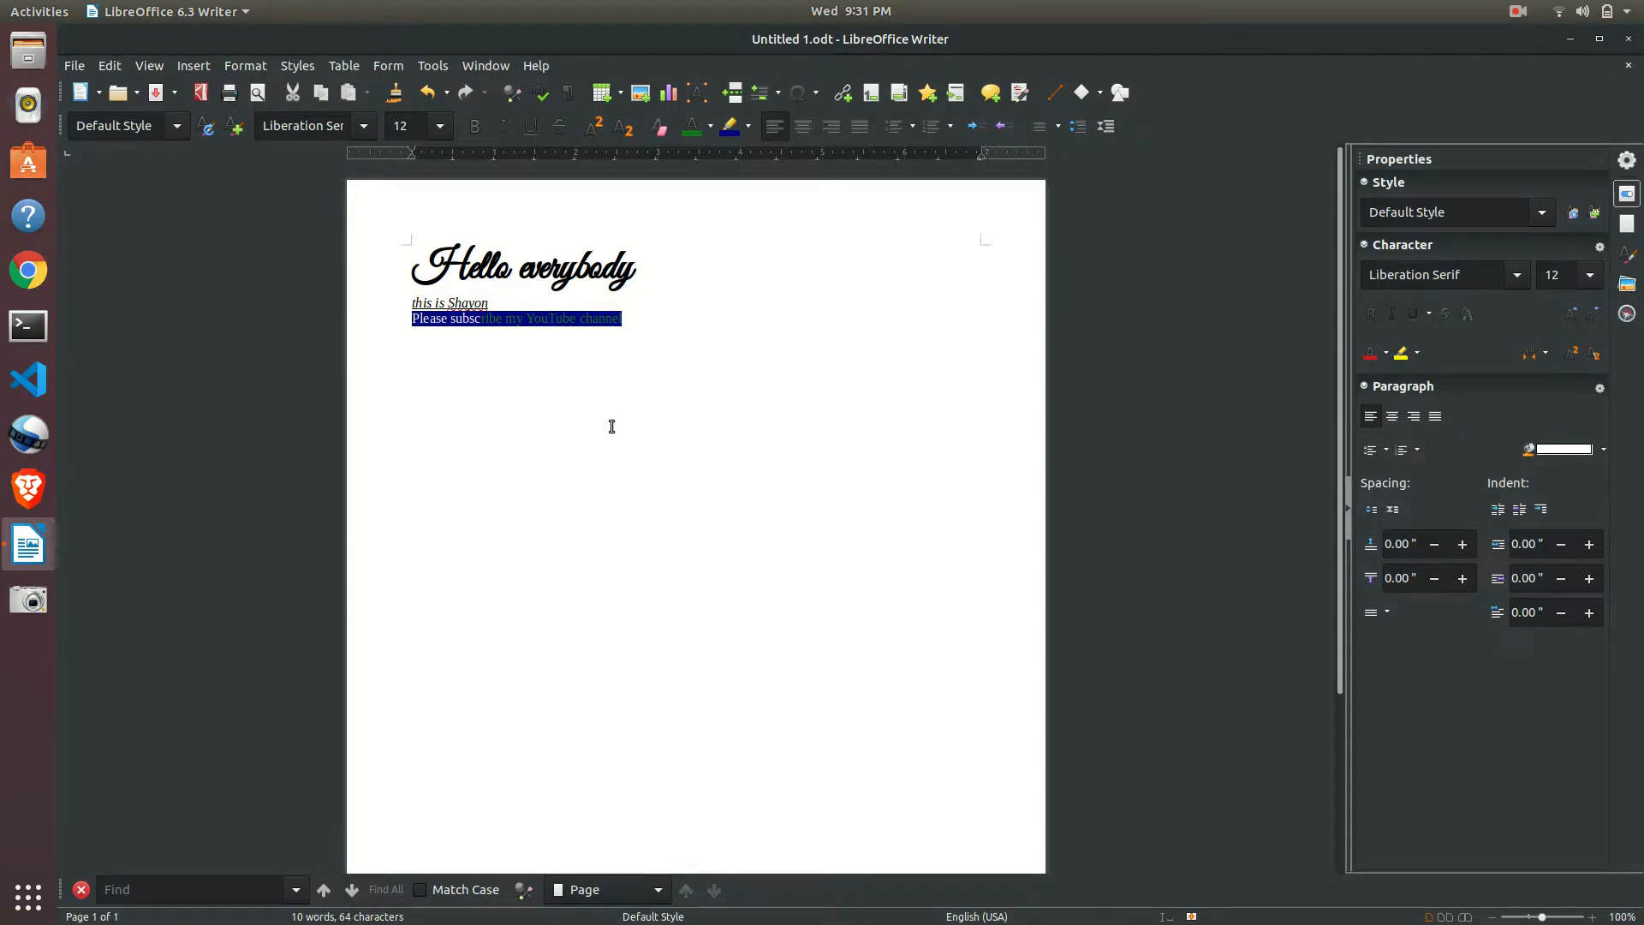
Add two lines of filler text below the third line, the second reading "sisdisdsdsi" with its highlight set to No Fill.
{"action": "key", "text": "Return"}
{"action": "type", "text": "hd"}
{"action": "left_click_drag", "start_coordinate": [497, 335], "coordinate": [470, 333]}
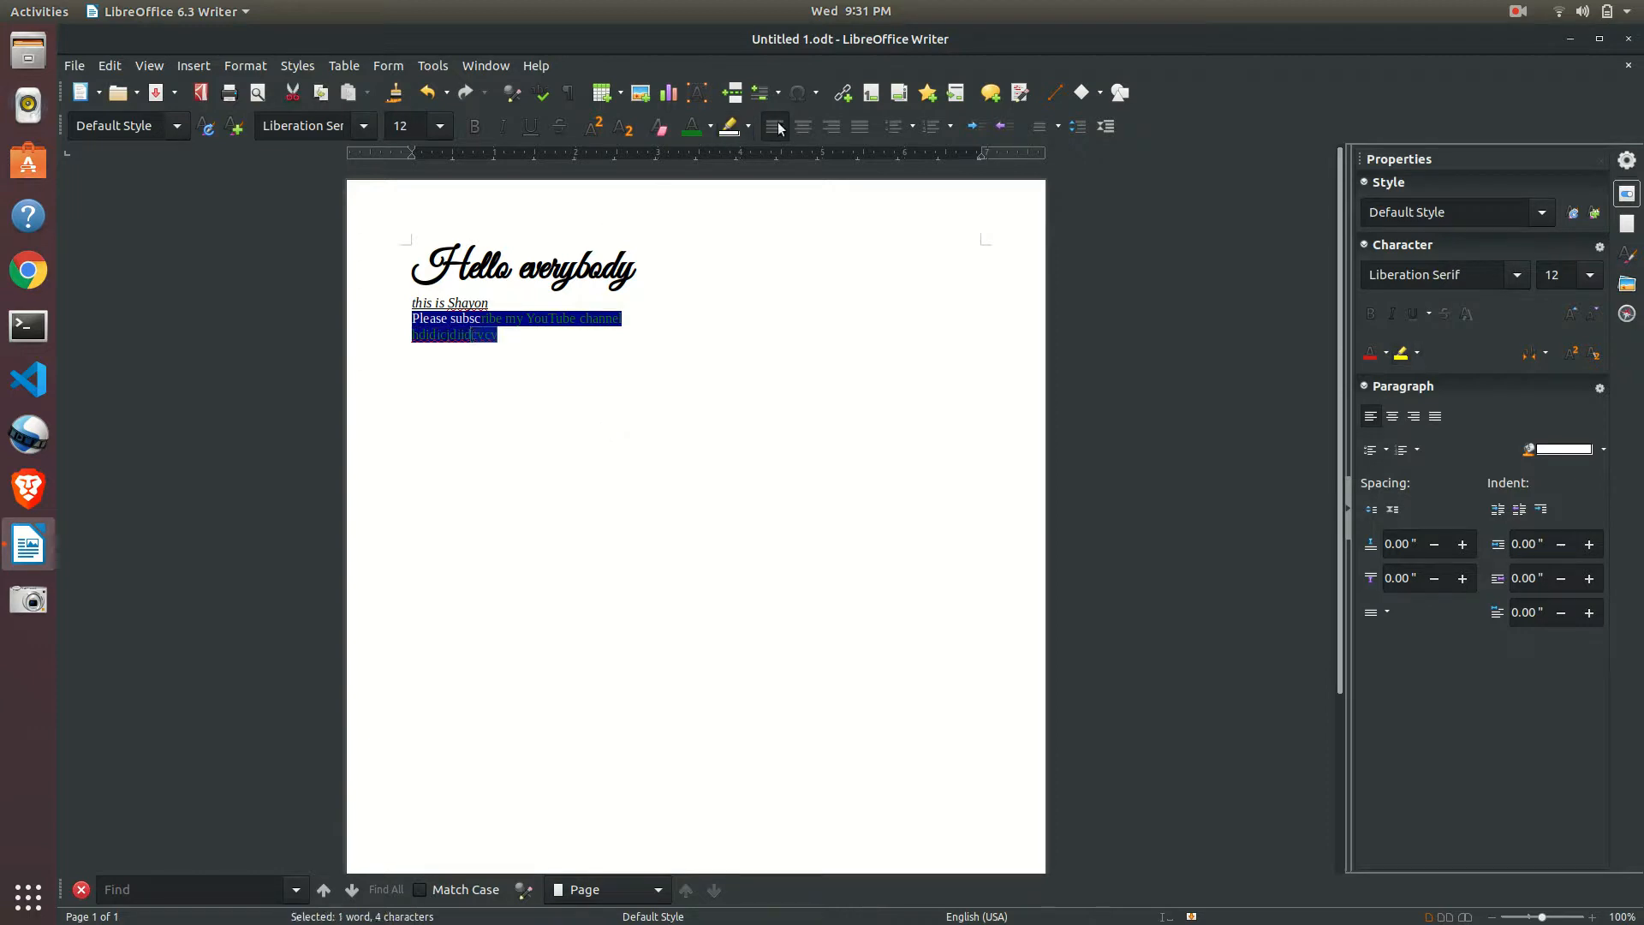
{"action": "left_click", "coordinate": [748, 128]}
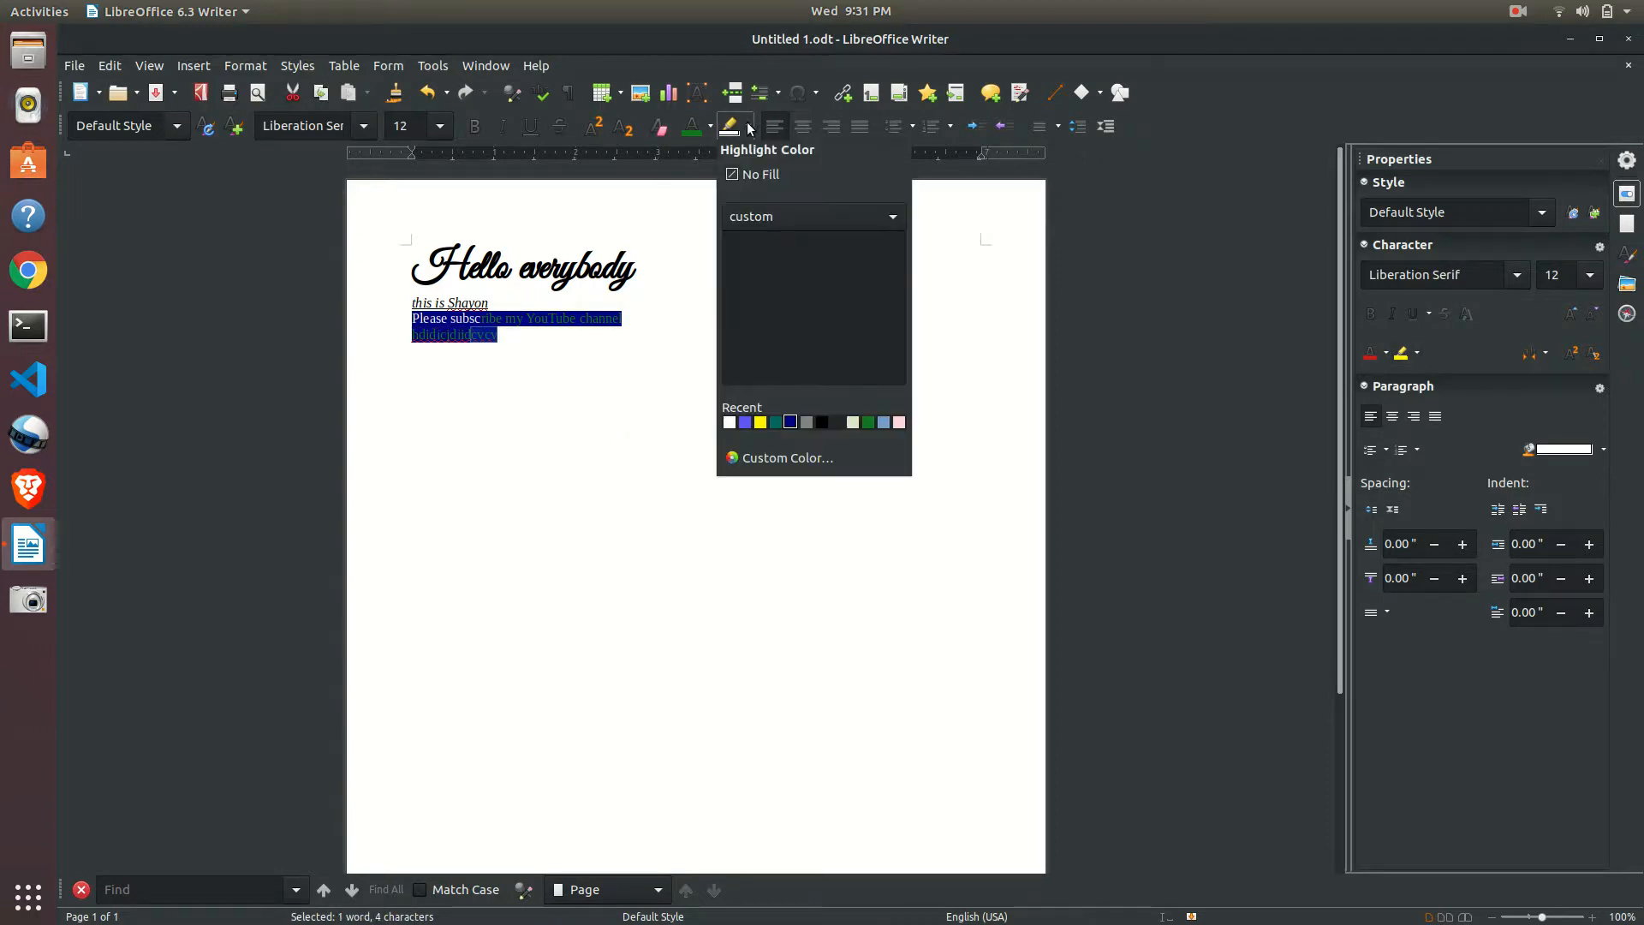
{"action": "left_click", "coordinate": [756, 174]}
{"action": "key", "text": "BackSpace"}
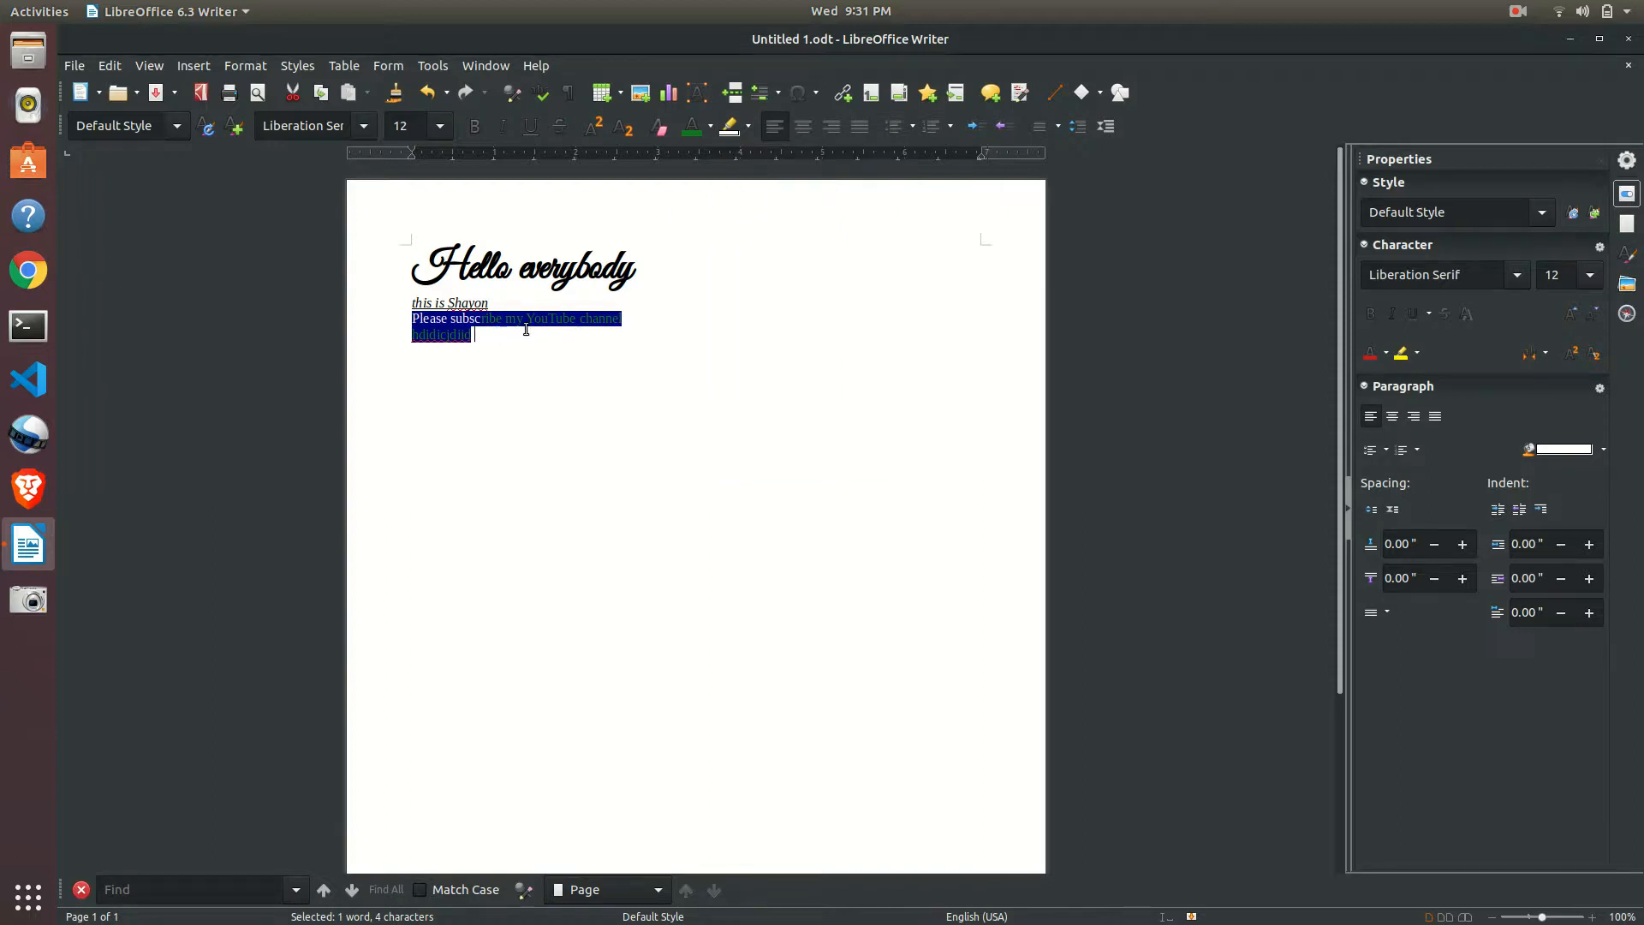
{"action": "type", "text": "sisdisdsdsi"}
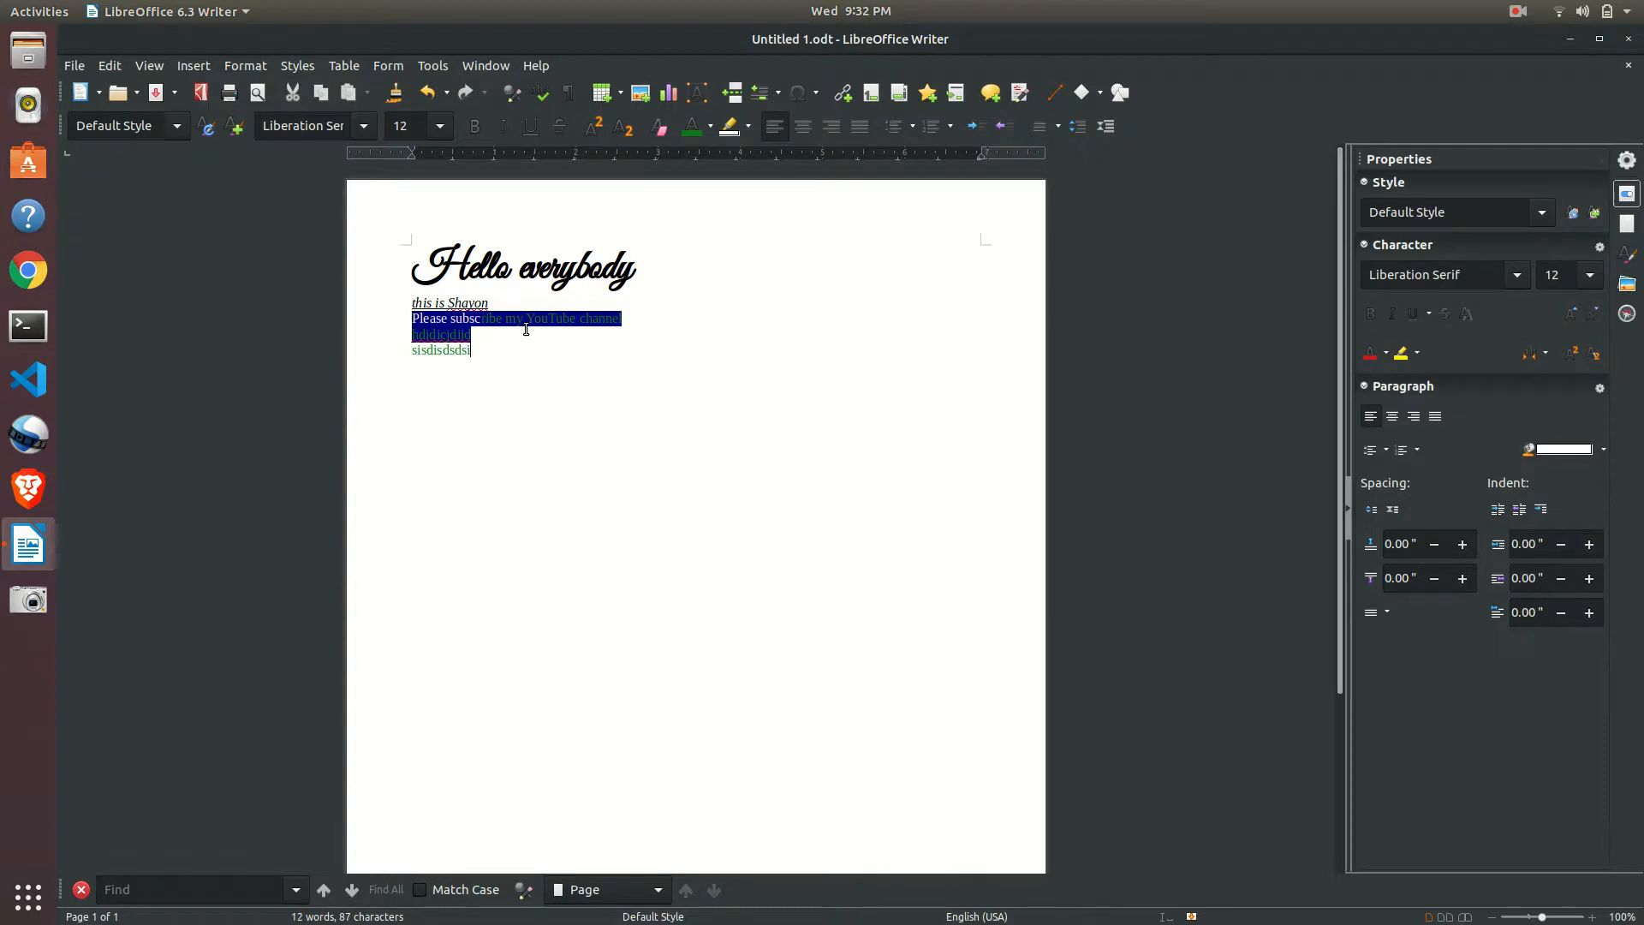
After a blank line, add four lines: "Web developer", "Video editor", "Photographer" and "Motion Graphics".
{"action": "key", "text": "Return"}
{"action": "key", "text": "Return"}
{"action": "type", "text": "Web developer"}
{"action": "key", "text": "Return"}
{"action": "type", "text": "Video editor"}
{"action": "key", "text": "Return"}
{"action": "type", "text": "Photographer"}
{"action": "key", "text": "Return"}
{"action": "type", "text": "Motion Graphics"}
Set the font color of the four lines from "Web developer" to "Motion Graphics" to black.
{"action": "left_click_drag", "start_coordinate": [507, 430], "coordinate": [407, 382]}
{"action": "left_click", "coordinate": [710, 126]}
{"action": "left_click", "coordinate": [754, 154]}
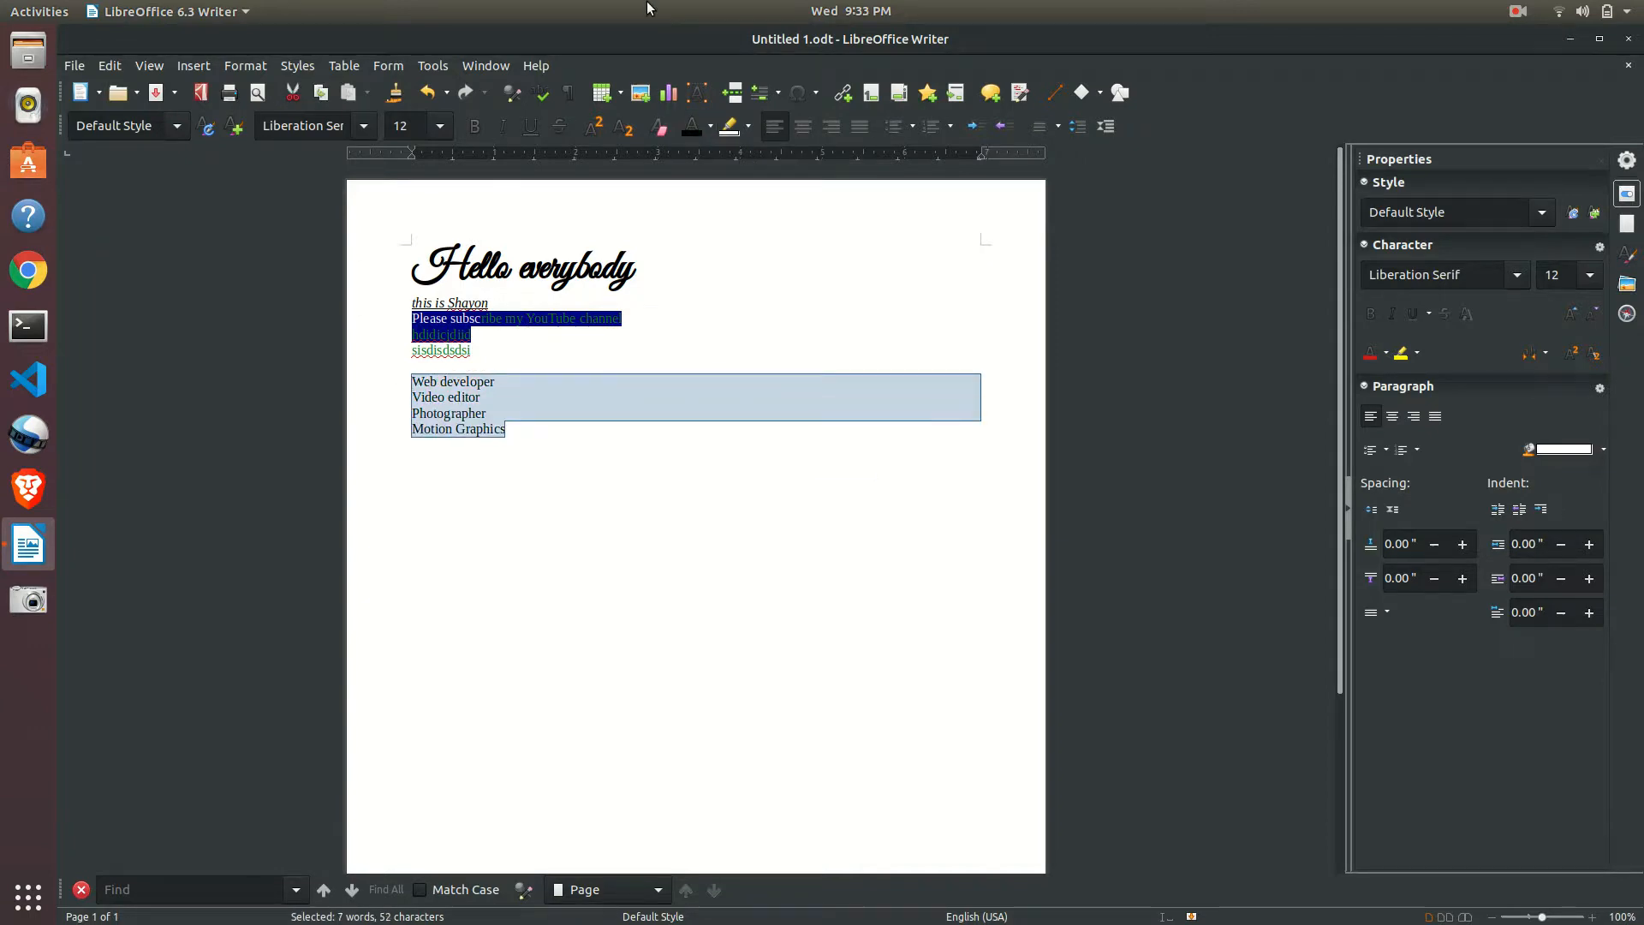
Try centered, right and justified alignment on the four selected lines, then restore left alignment.
{"action": "left_click", "coordinate": [803, 126]}
{"action": "left_click", "coordinate": [831, 126]}
{"action": "left_click", "coordinate": [859, 125]}
{"action": "key", "text": "ctrl+l"}
Center the four lines from "Web developer" to "Motion Graphics" on the page.
{"action": "left_click", "coordinate": [533, 429]}
{"action": "left_click_drag", "start_coordinate": [520, 434], "coordinate": [416, 379]}
{"action": "left_click", "coordinate": [810, 125]}
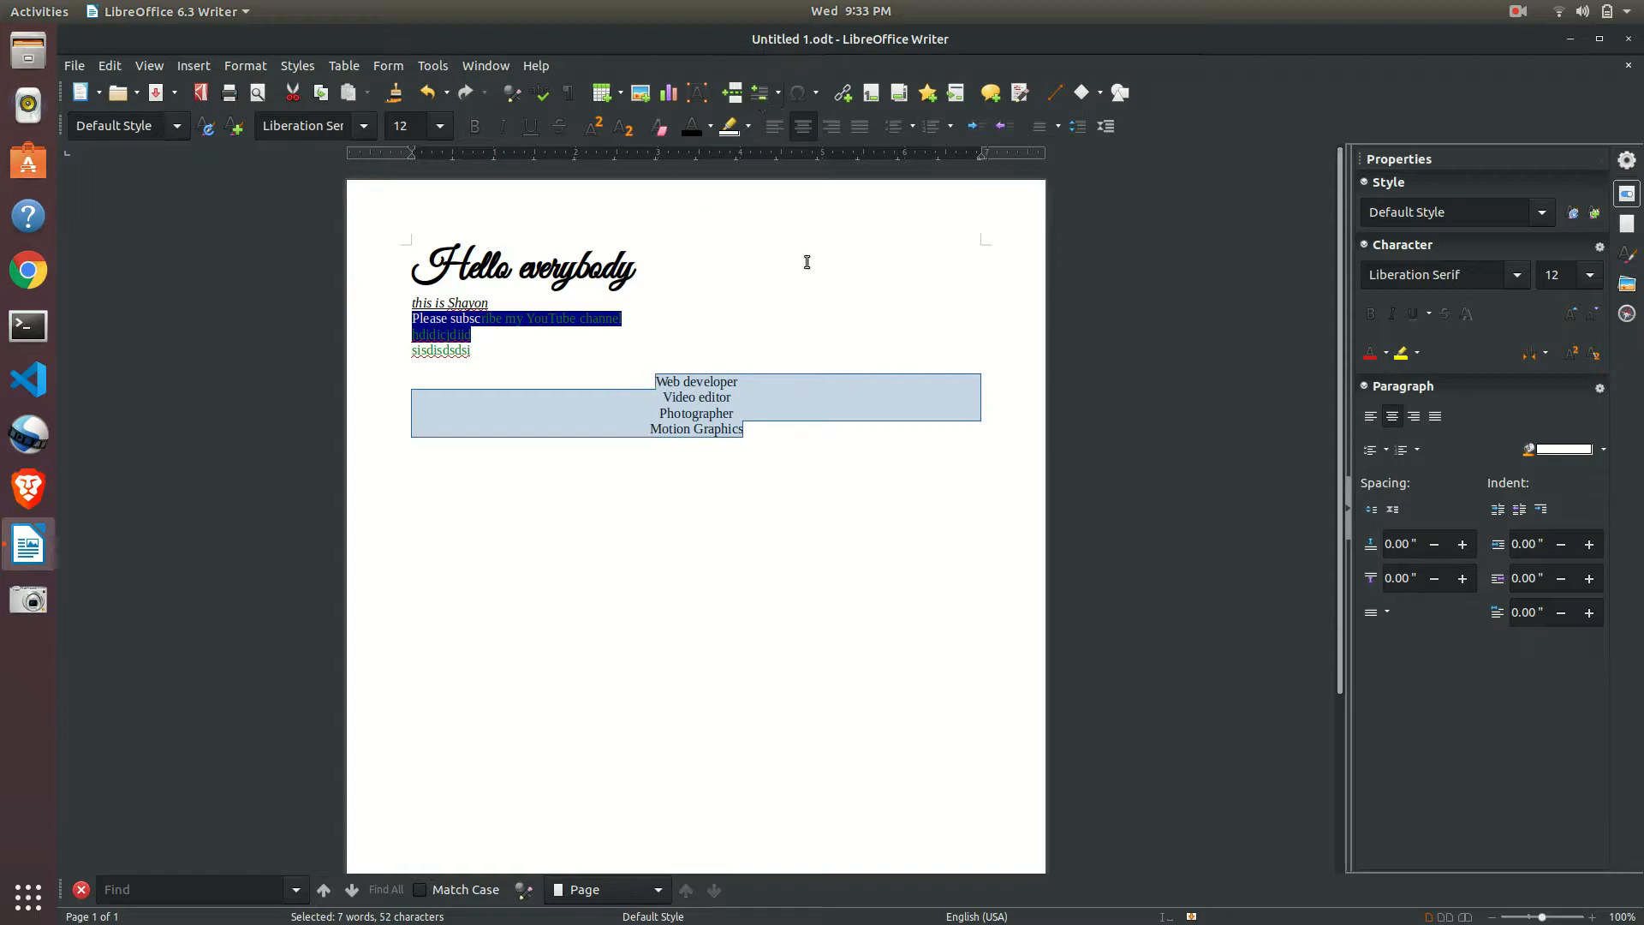
Right-align the four selected lines and switch to Chrome.
{"action": "left_click", "coordinate": [831, 126]}
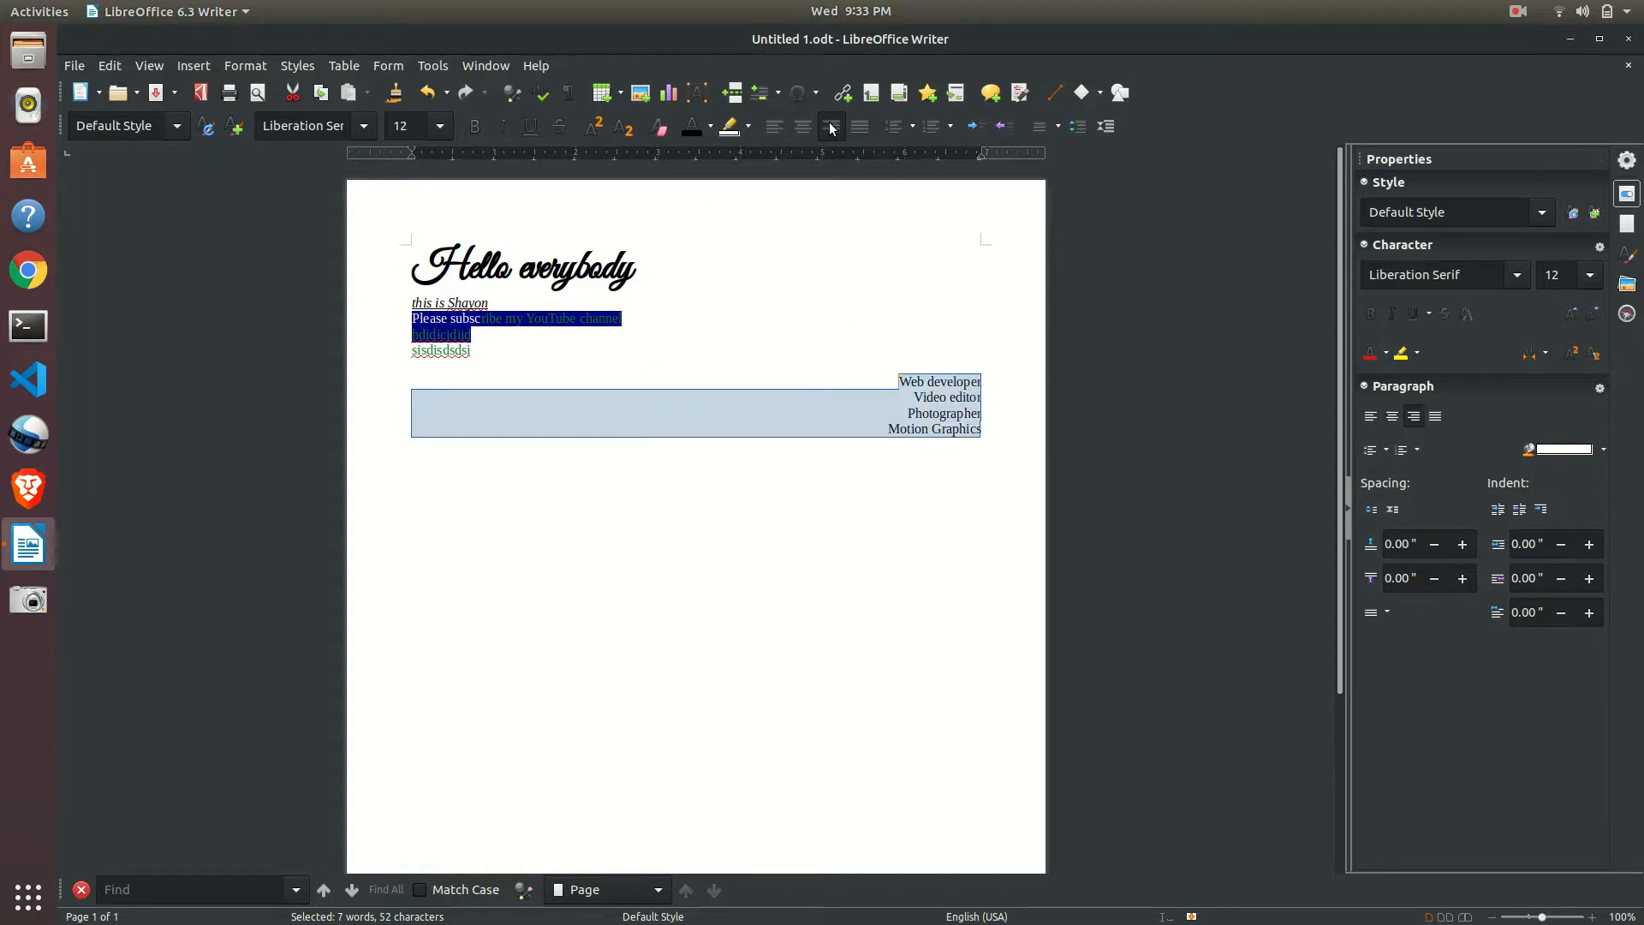
{"action": "left_click", "coordinate": [28, 271]}
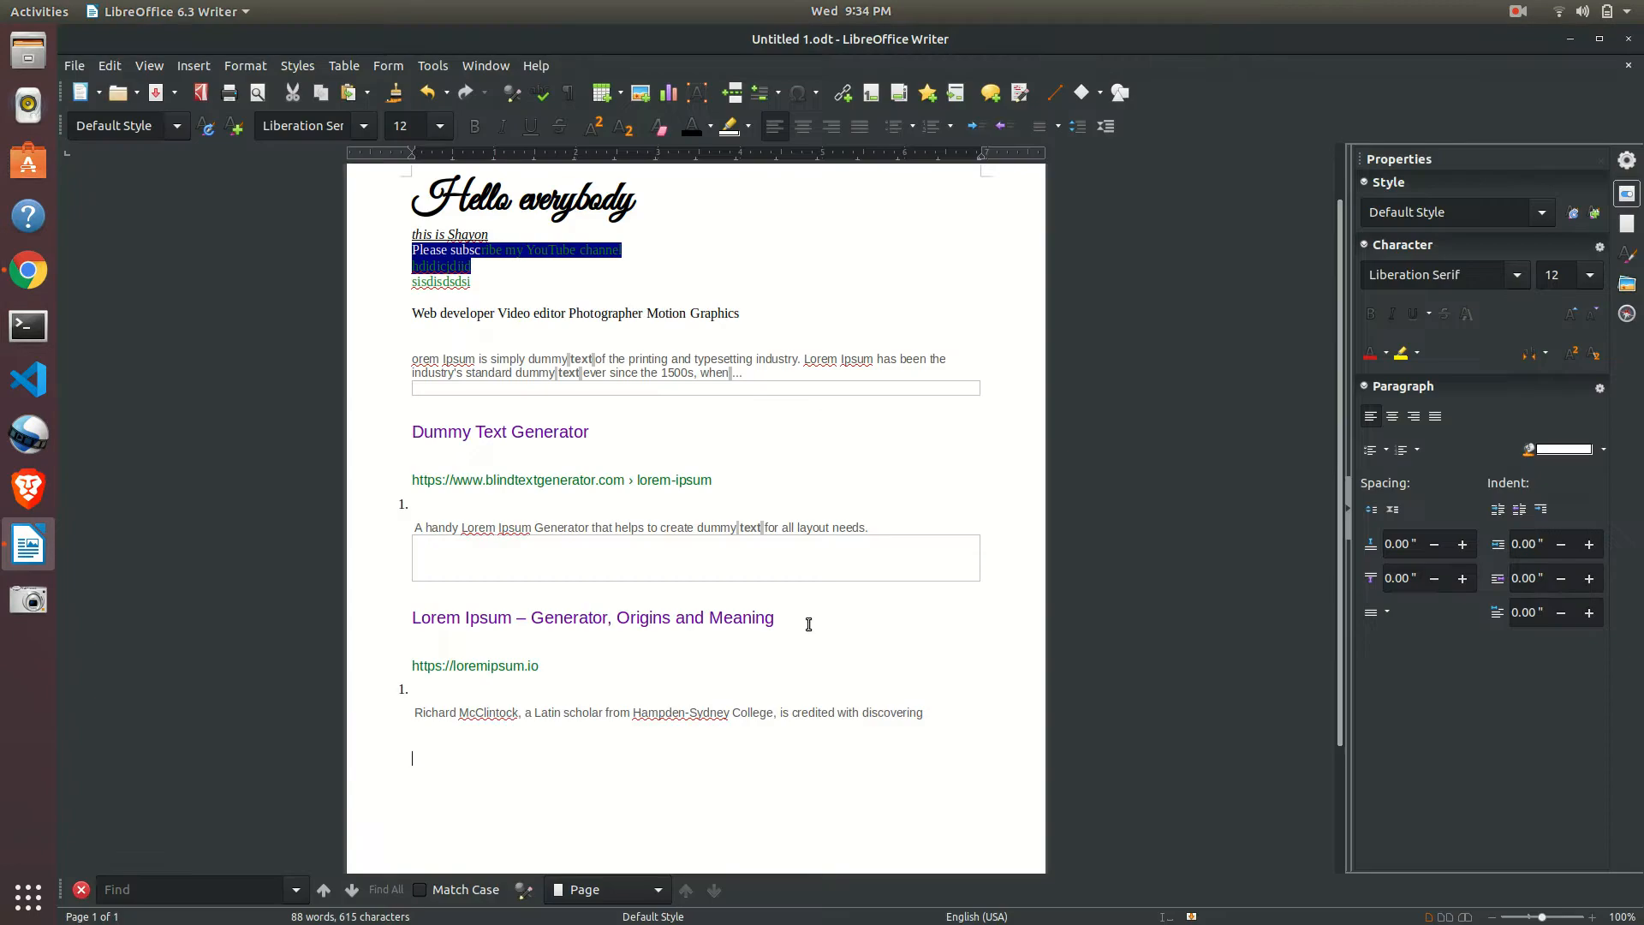
Undo and redo the paste of the copied web text several times, finishing with the paste undone.
{"action": "key", "text": "ctrl+z"}
{"action": "key", "text": "alt+e"}
{"action": "key", "text": "ctrl+y"}
{"action": "key", "text": "ctrl+z"}
{"action": "key", "text": "ctrl+y"}
{"action": "key", "text": "ctrl+z"}
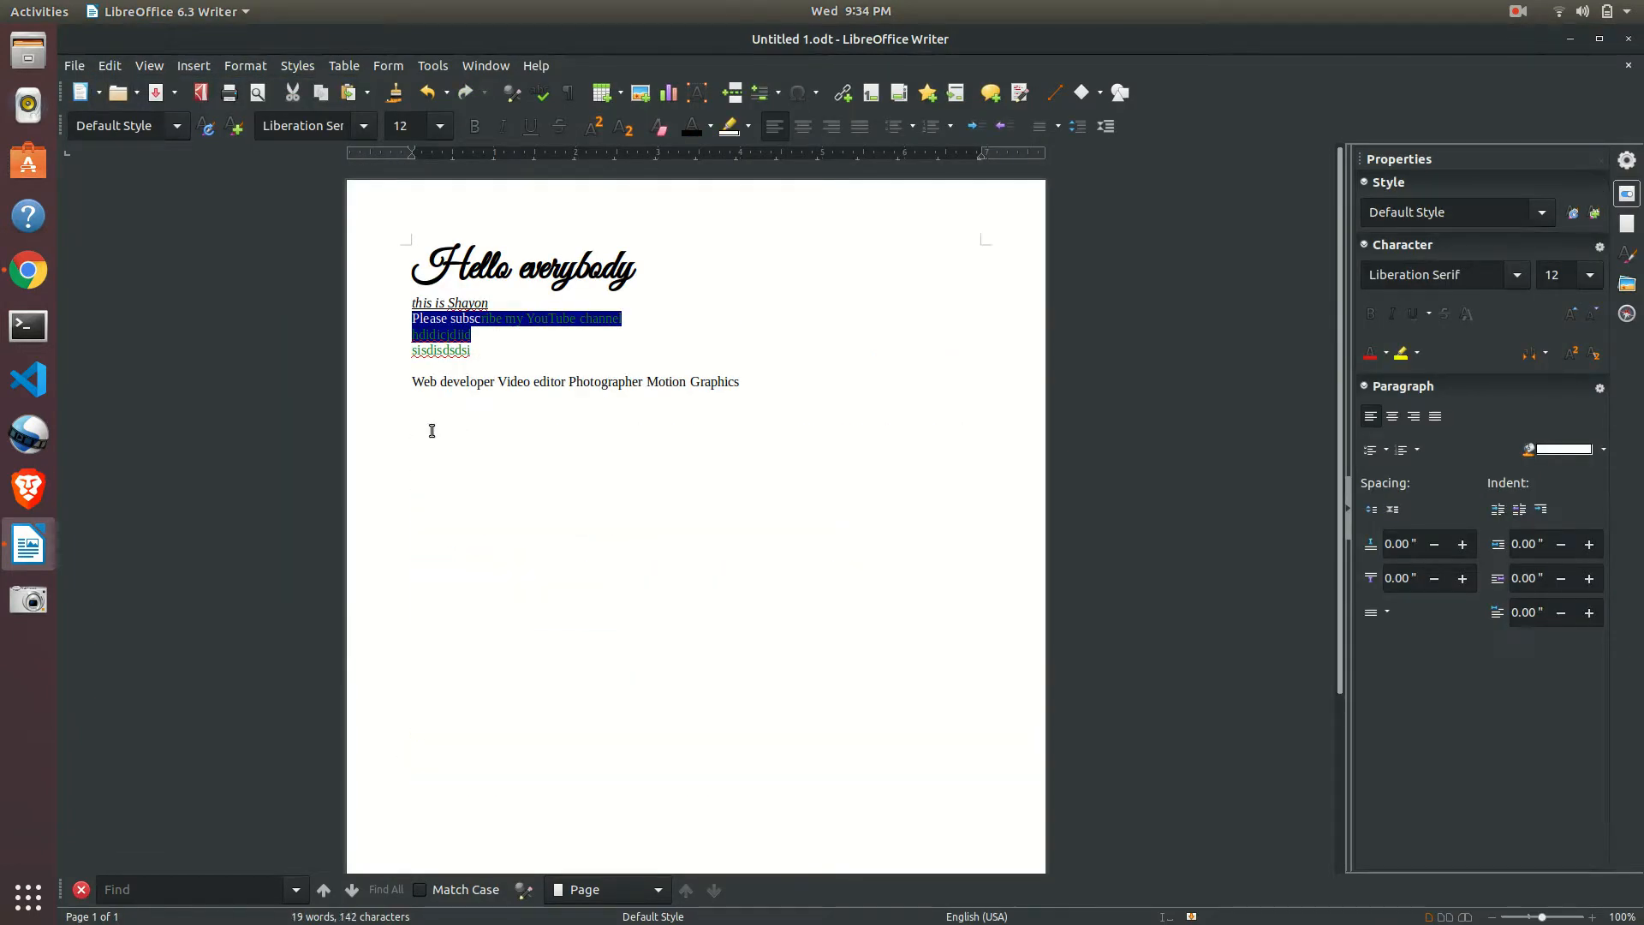
Paste the copied web text with its formatting below the "Web developer Video editor Photographer Motion Graphics" line, and undo the paste.
{"action": "right_click", "coordinate": [432, 430]}
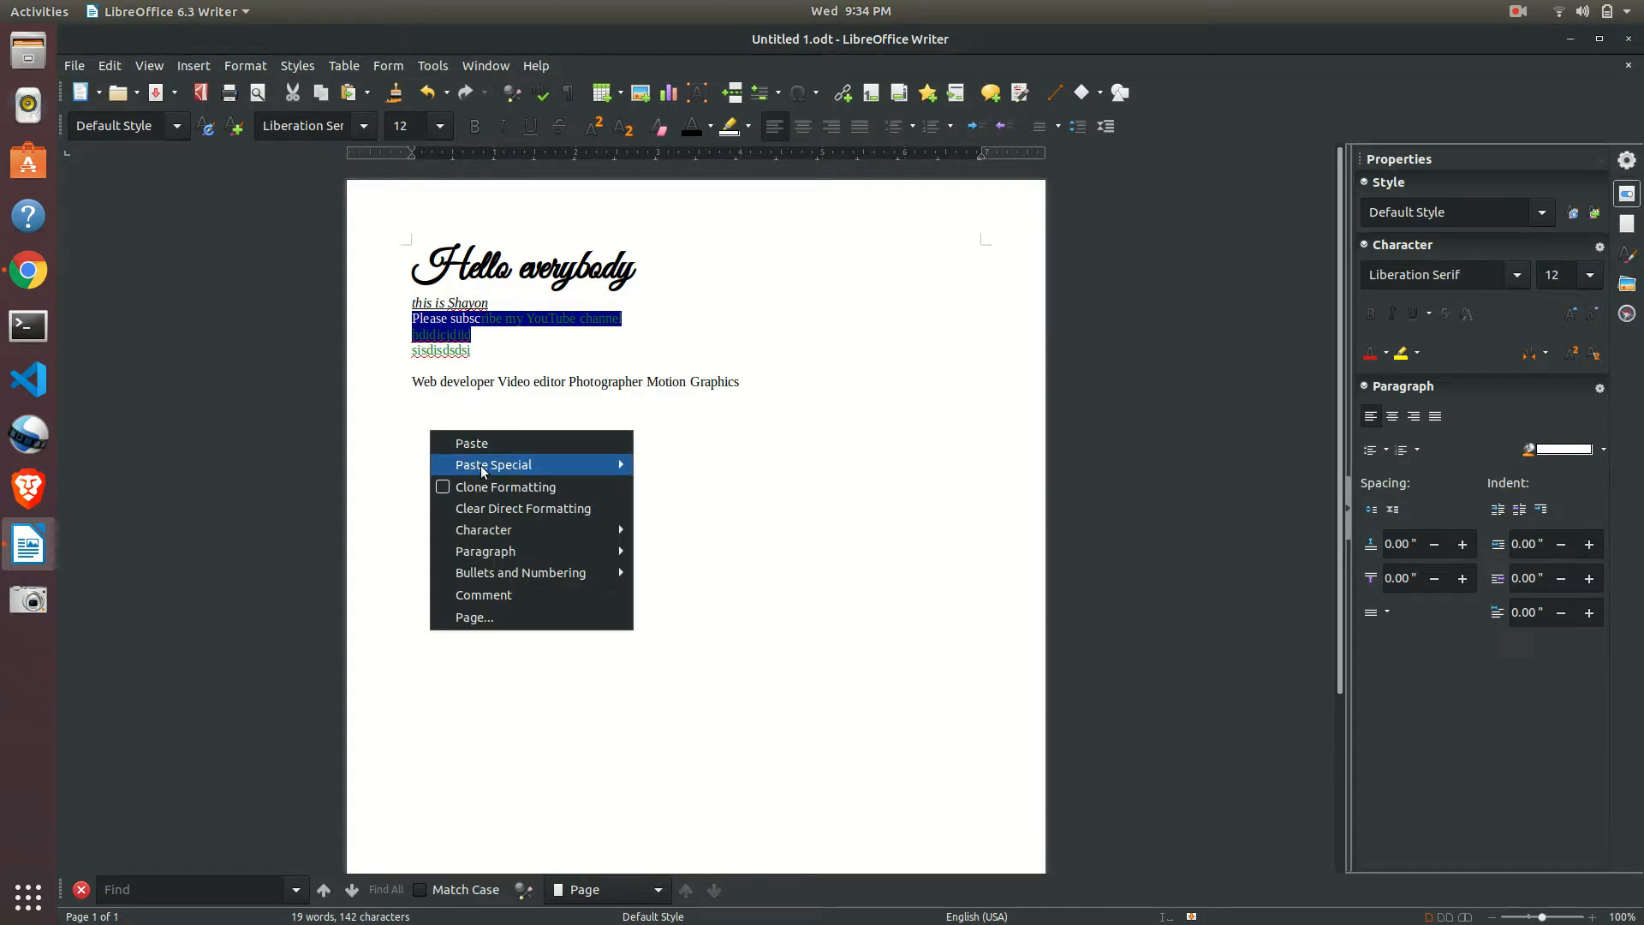
{"action": "mouse_move", "coordinate": [563, 466]}
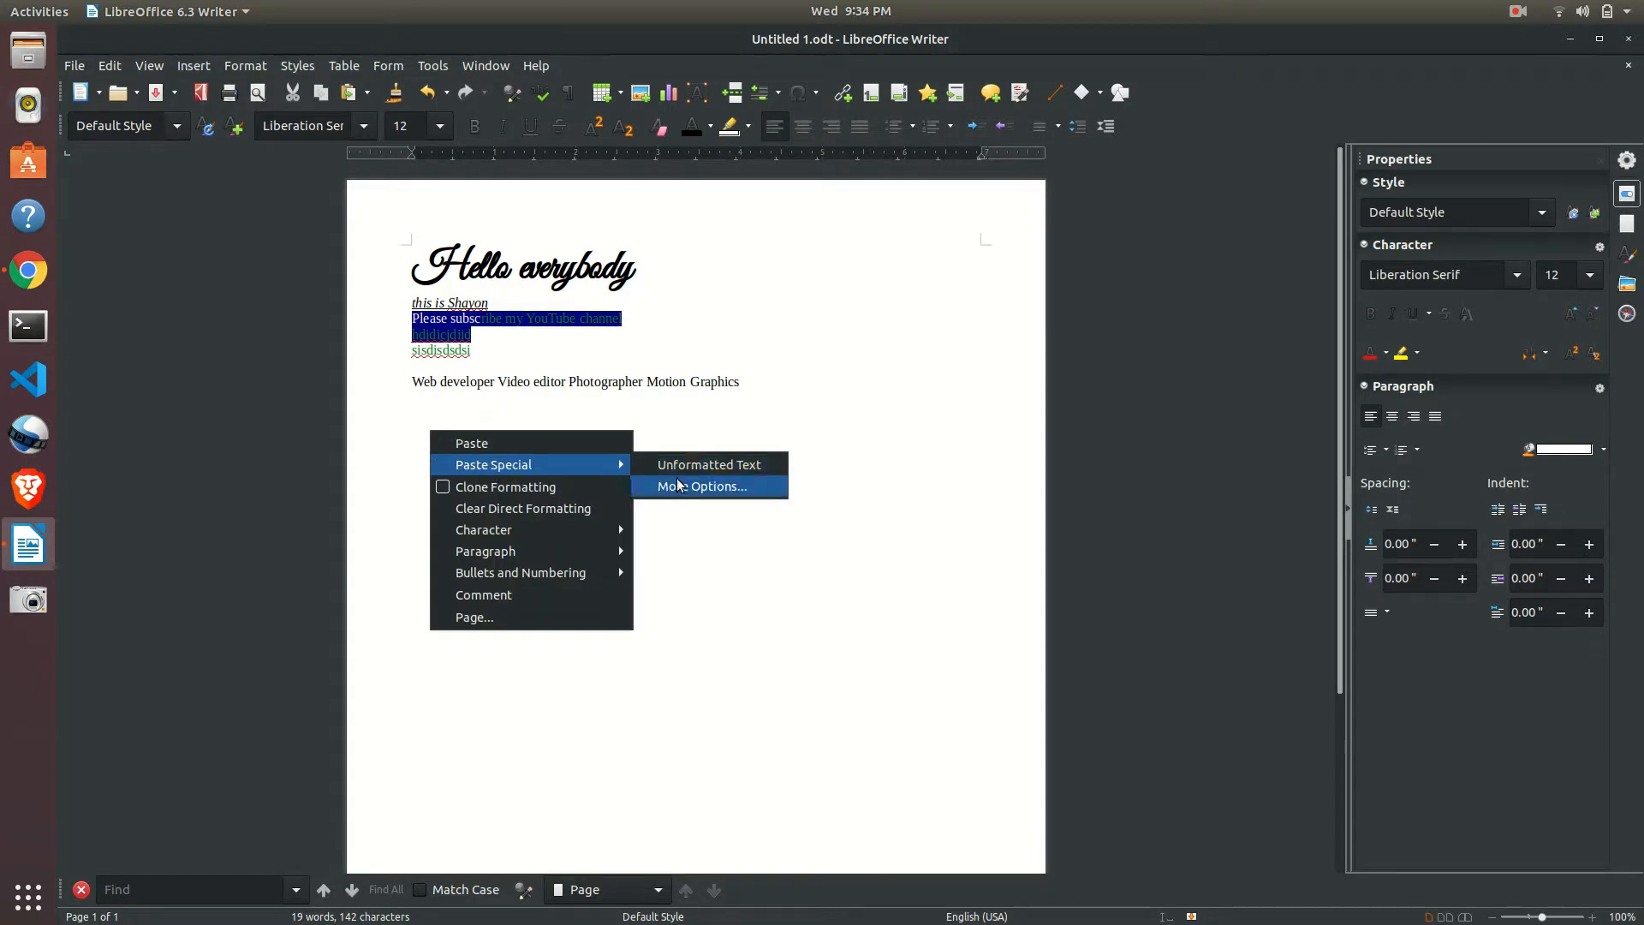
{"action": "left_click", "coordinate": [508, 445]}
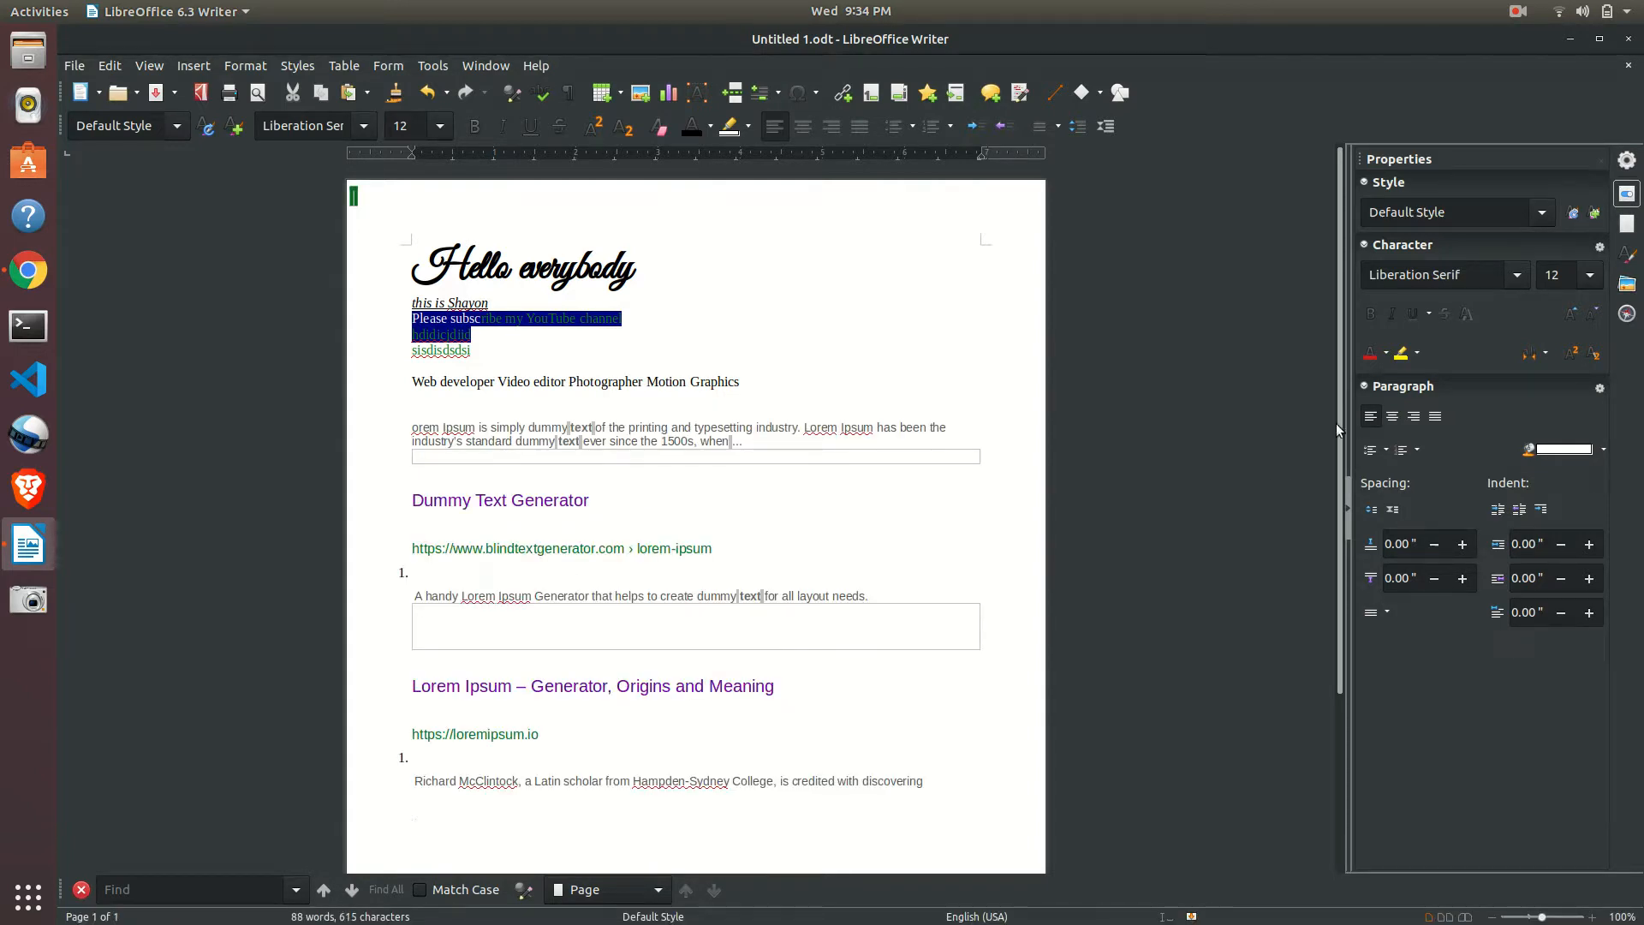
{"action": "scroll", "coordinate": [1344, 471], "scroll_direction": "down", "scroll_amount": 1}
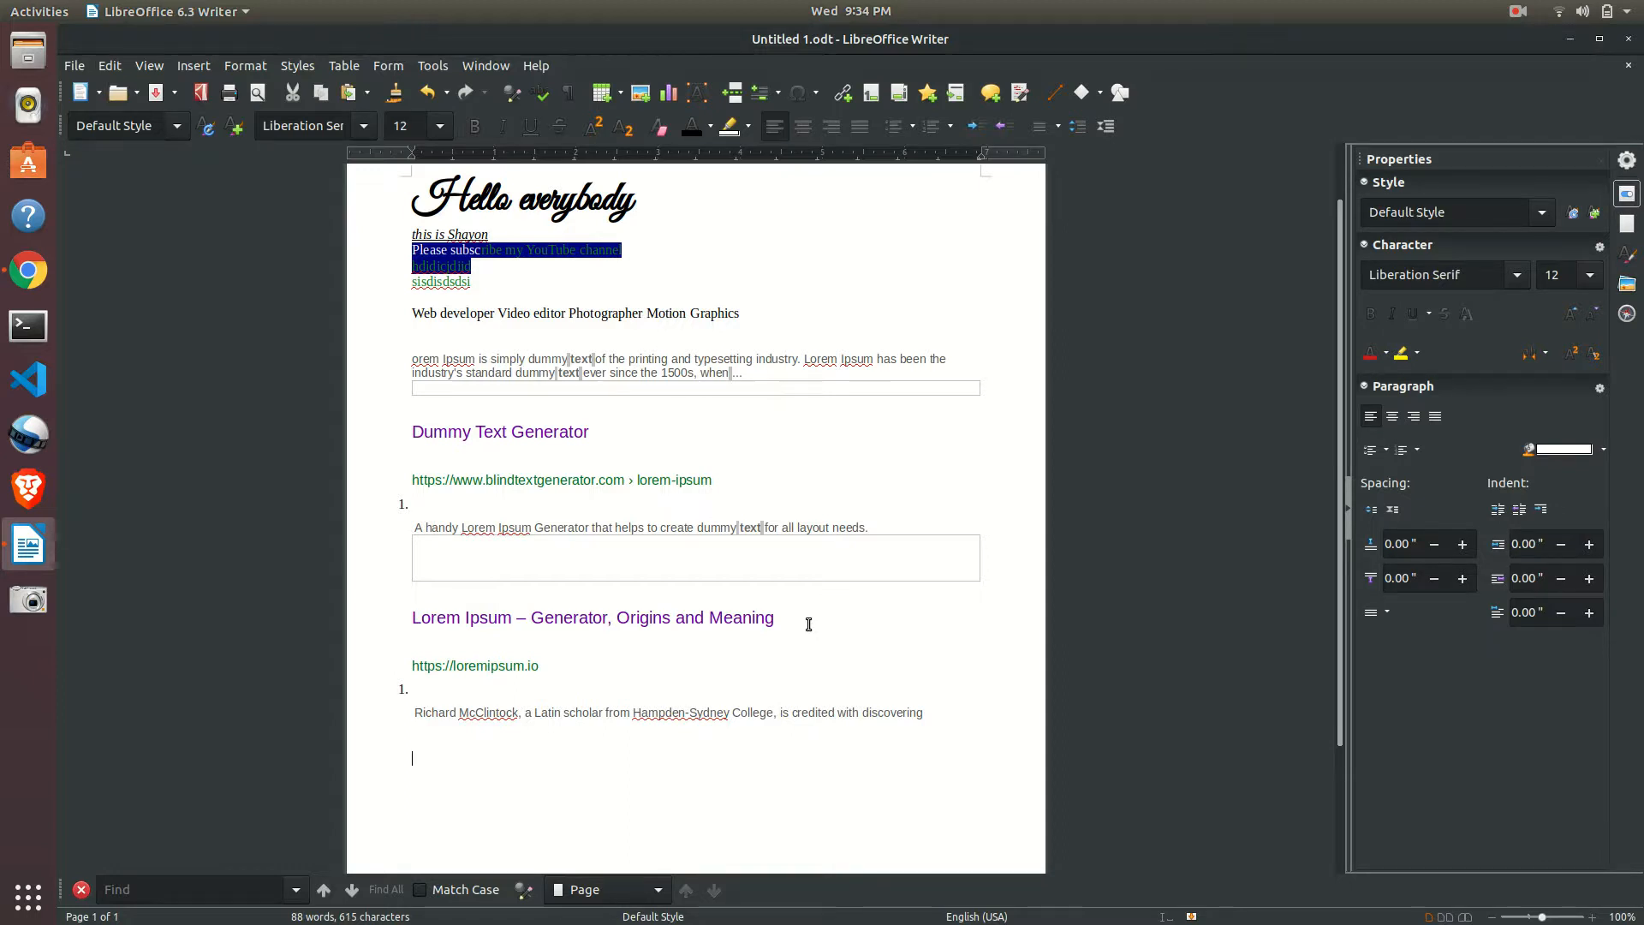
{"action": "key", "text": "ctrl+z"}
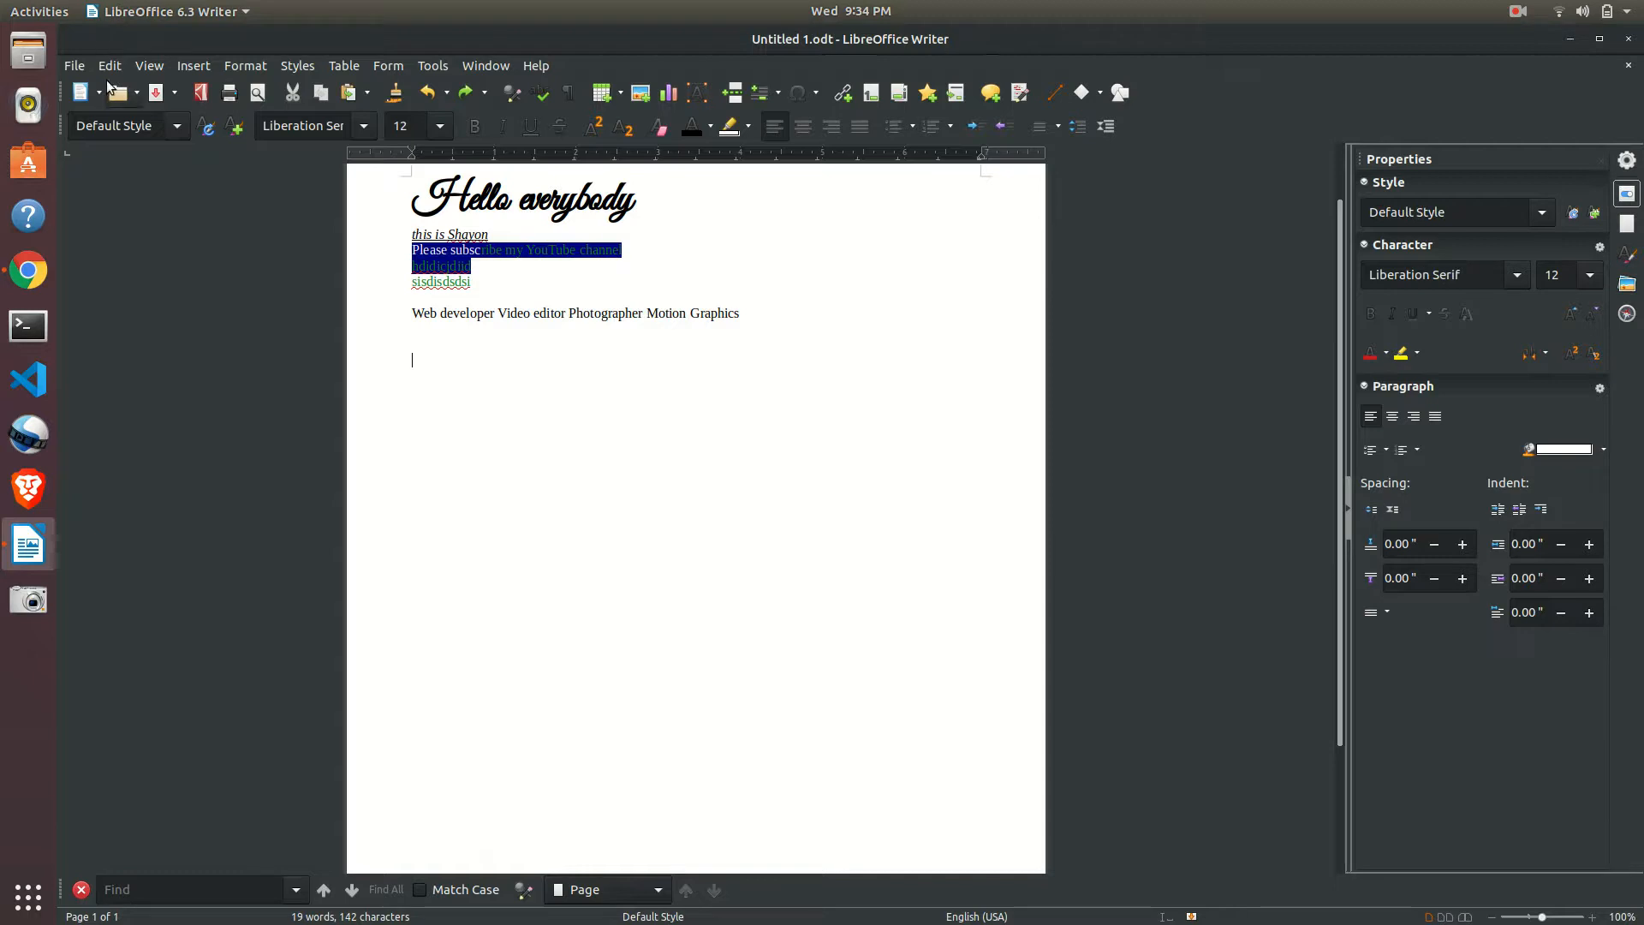
Redo the paste of the formatted web text and undo it again.
{"action": "left_click", "coordinate": [111, 66]}
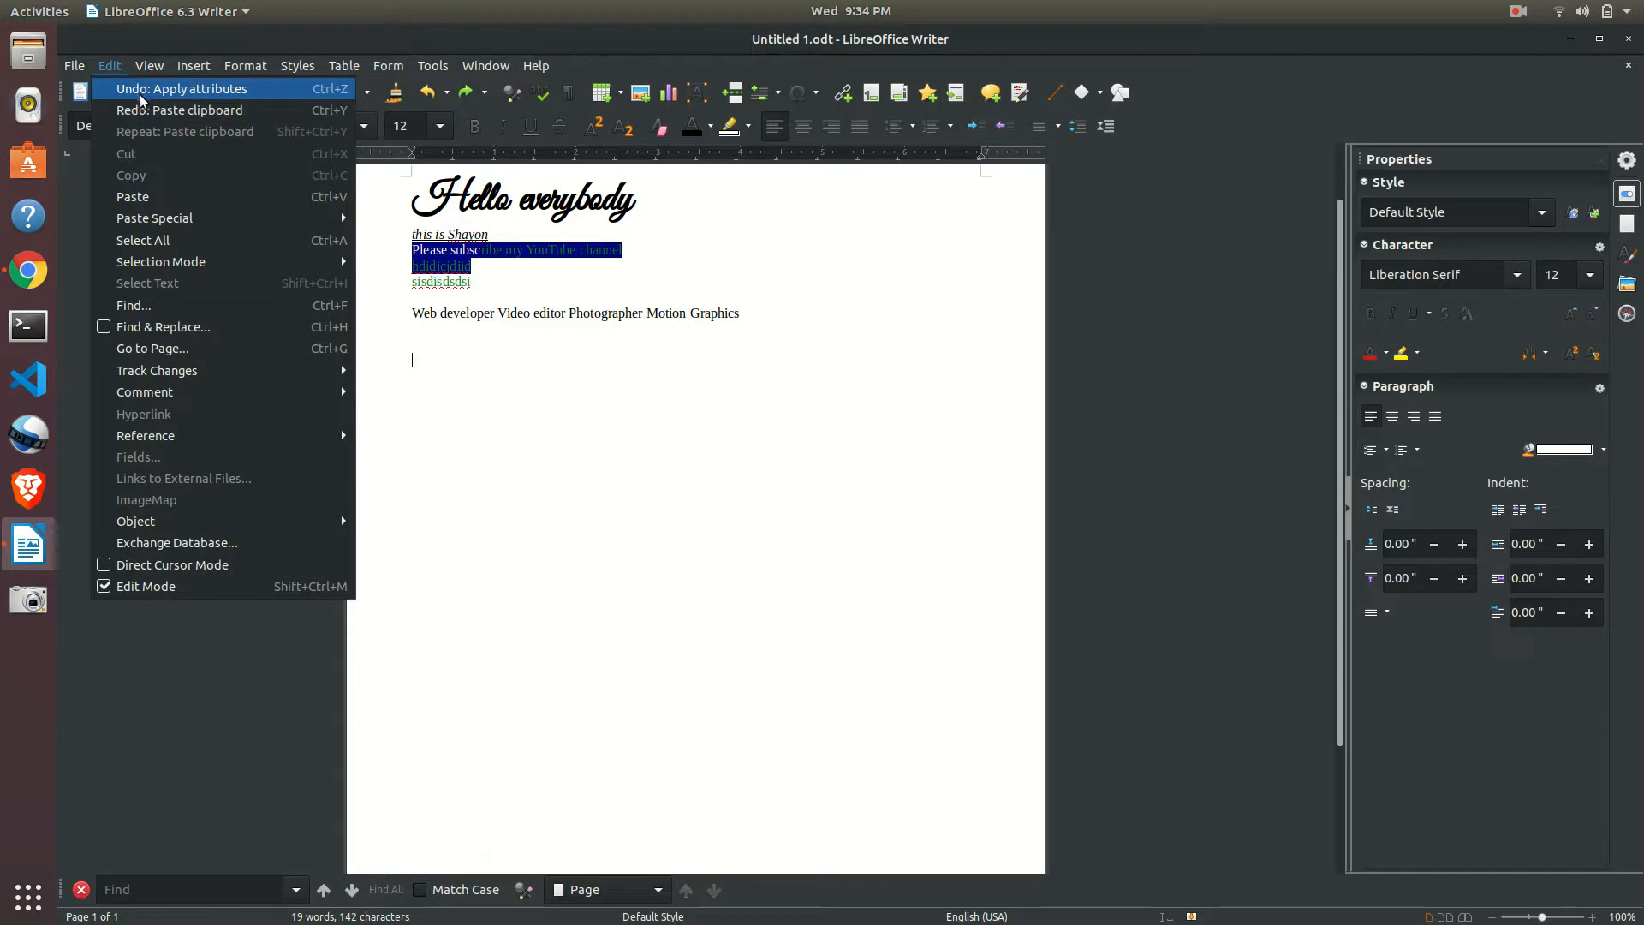
{"action": "left_click", "coordinate": [154, 111]}
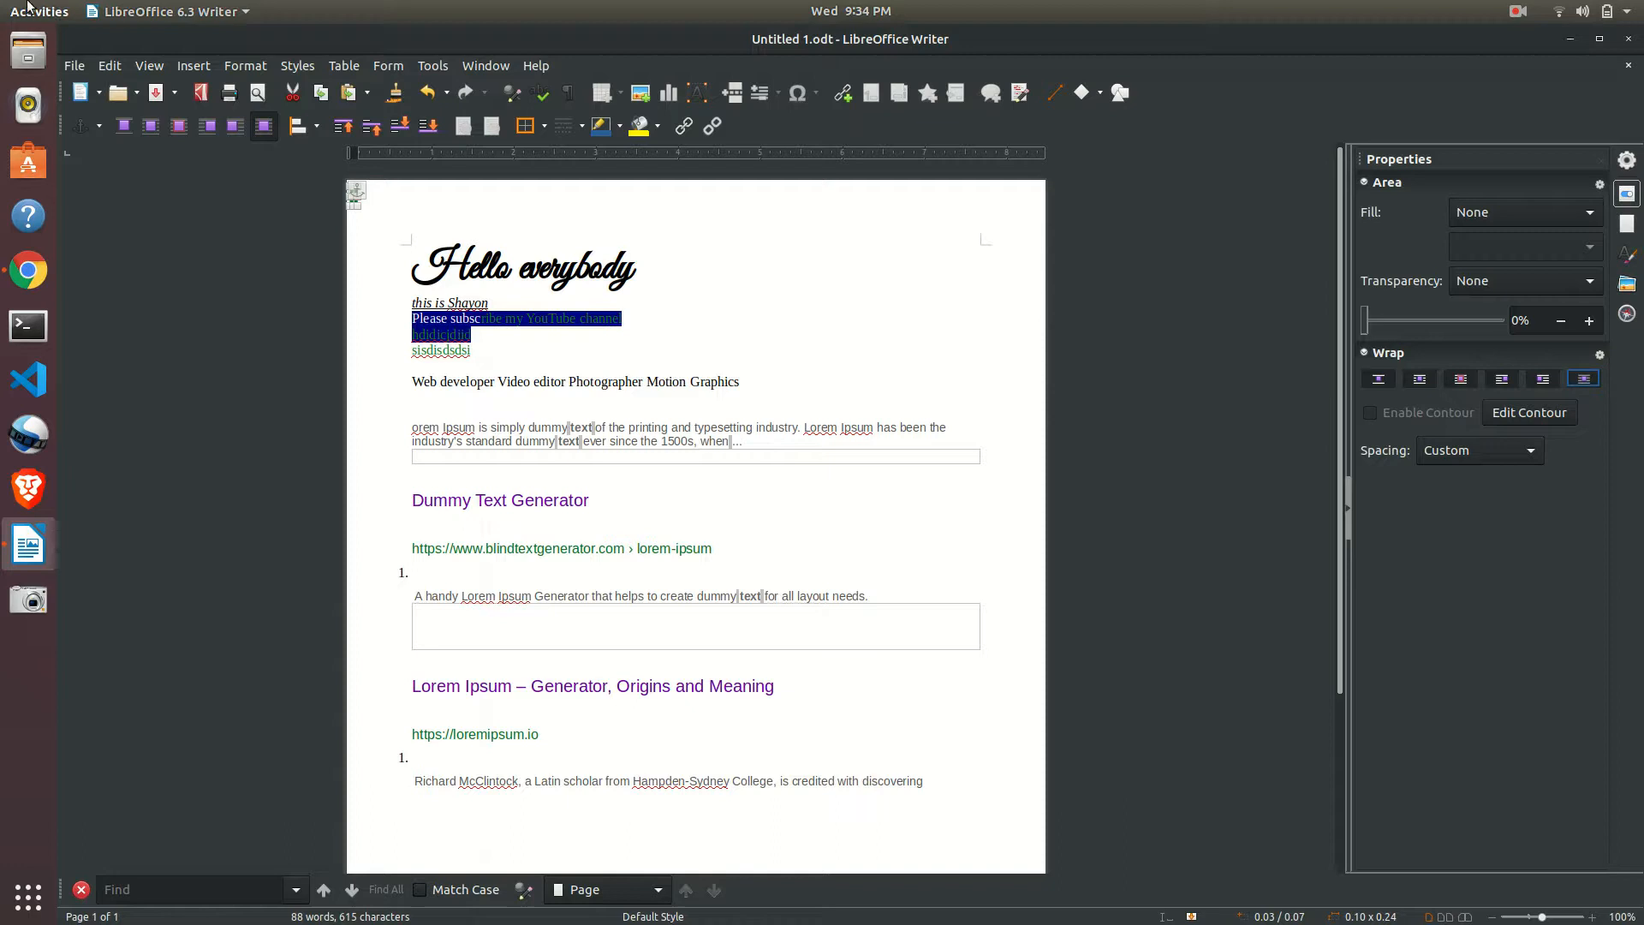
{"action": "left_click", "coordinate": [109, 66]}
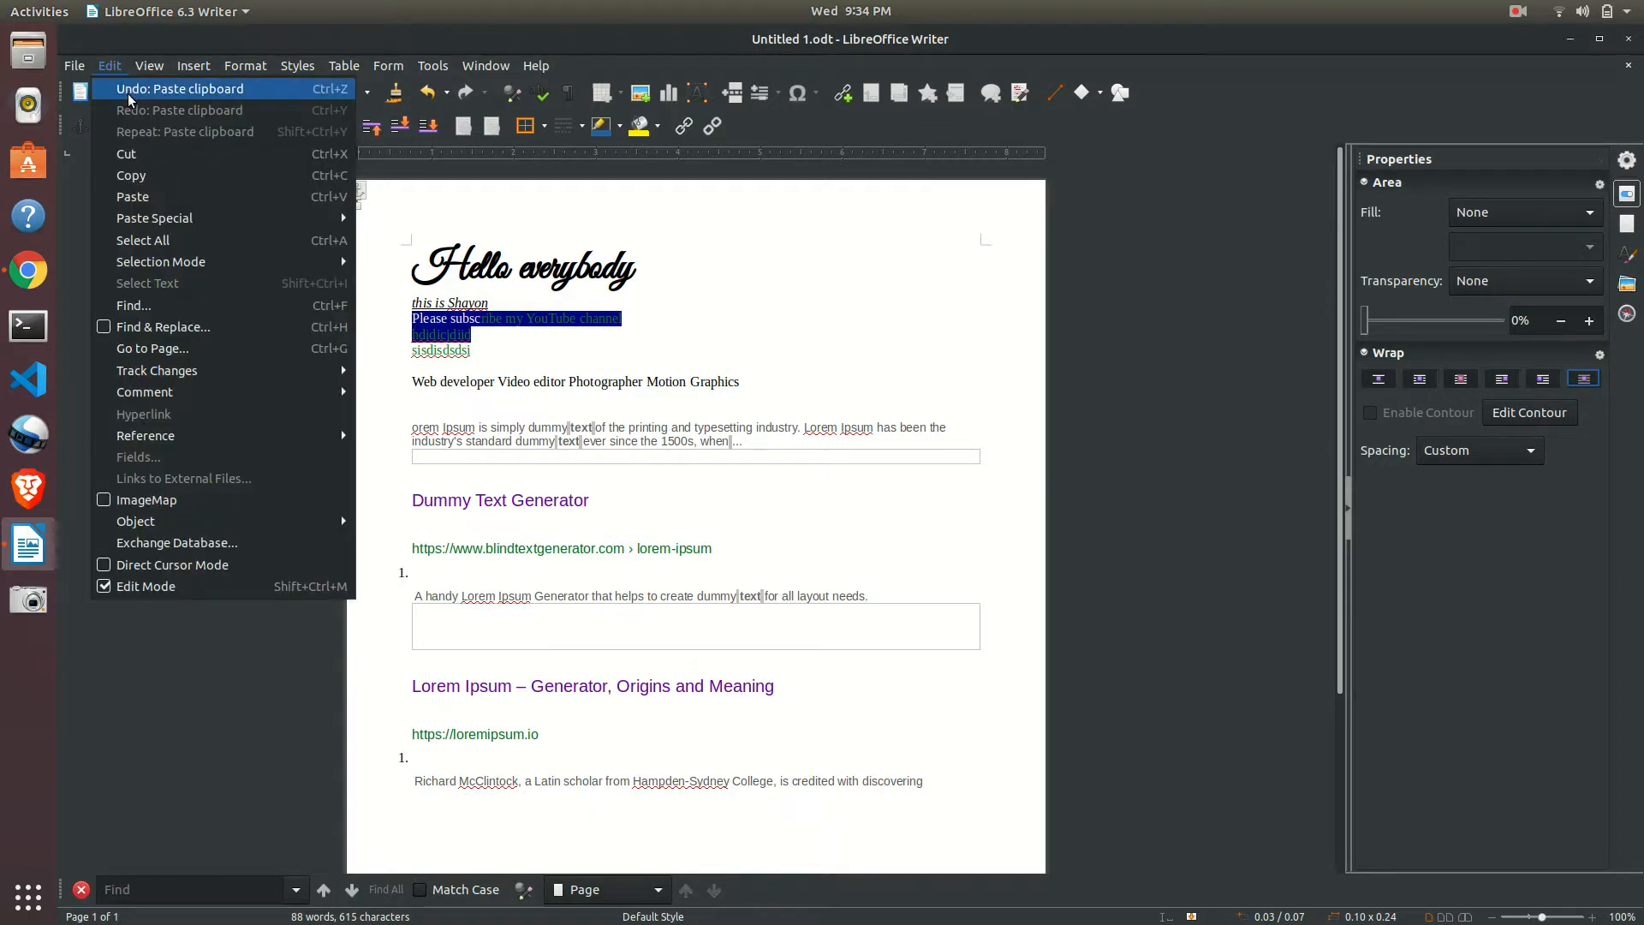
{"action": "left_click", "coordinate": [131, 99]}
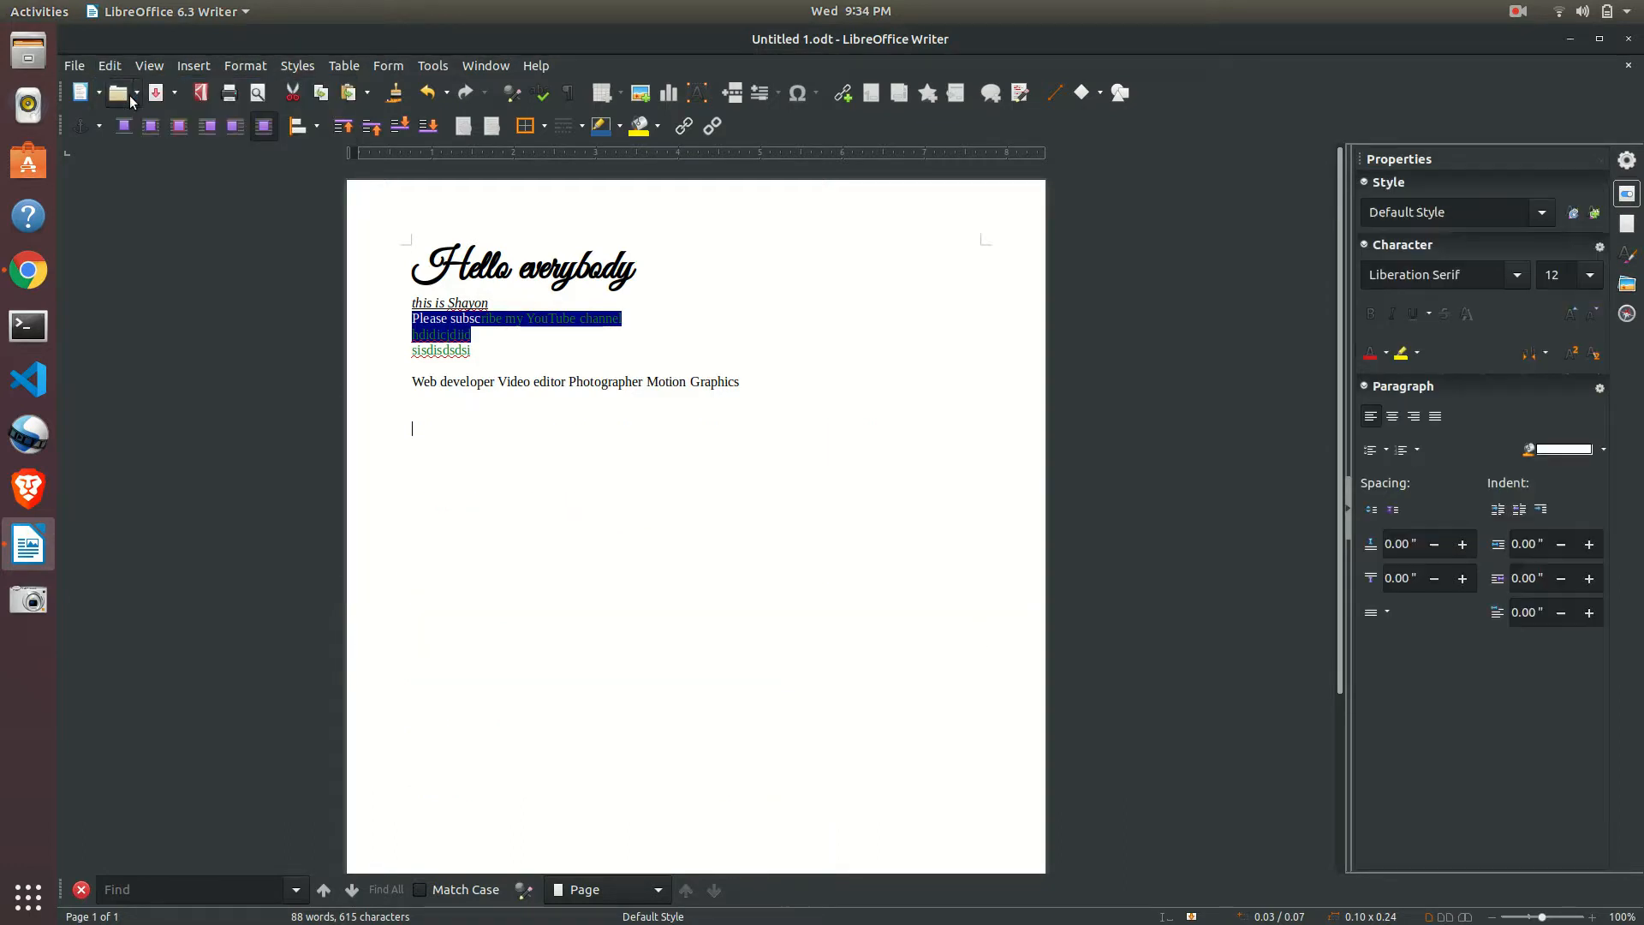
Paste the copied web text as unformatted text on the empty line below "Web developer Video editor Photographer Motion Graphics".
{"action": "right_click", "coordinate": [417, 427]}
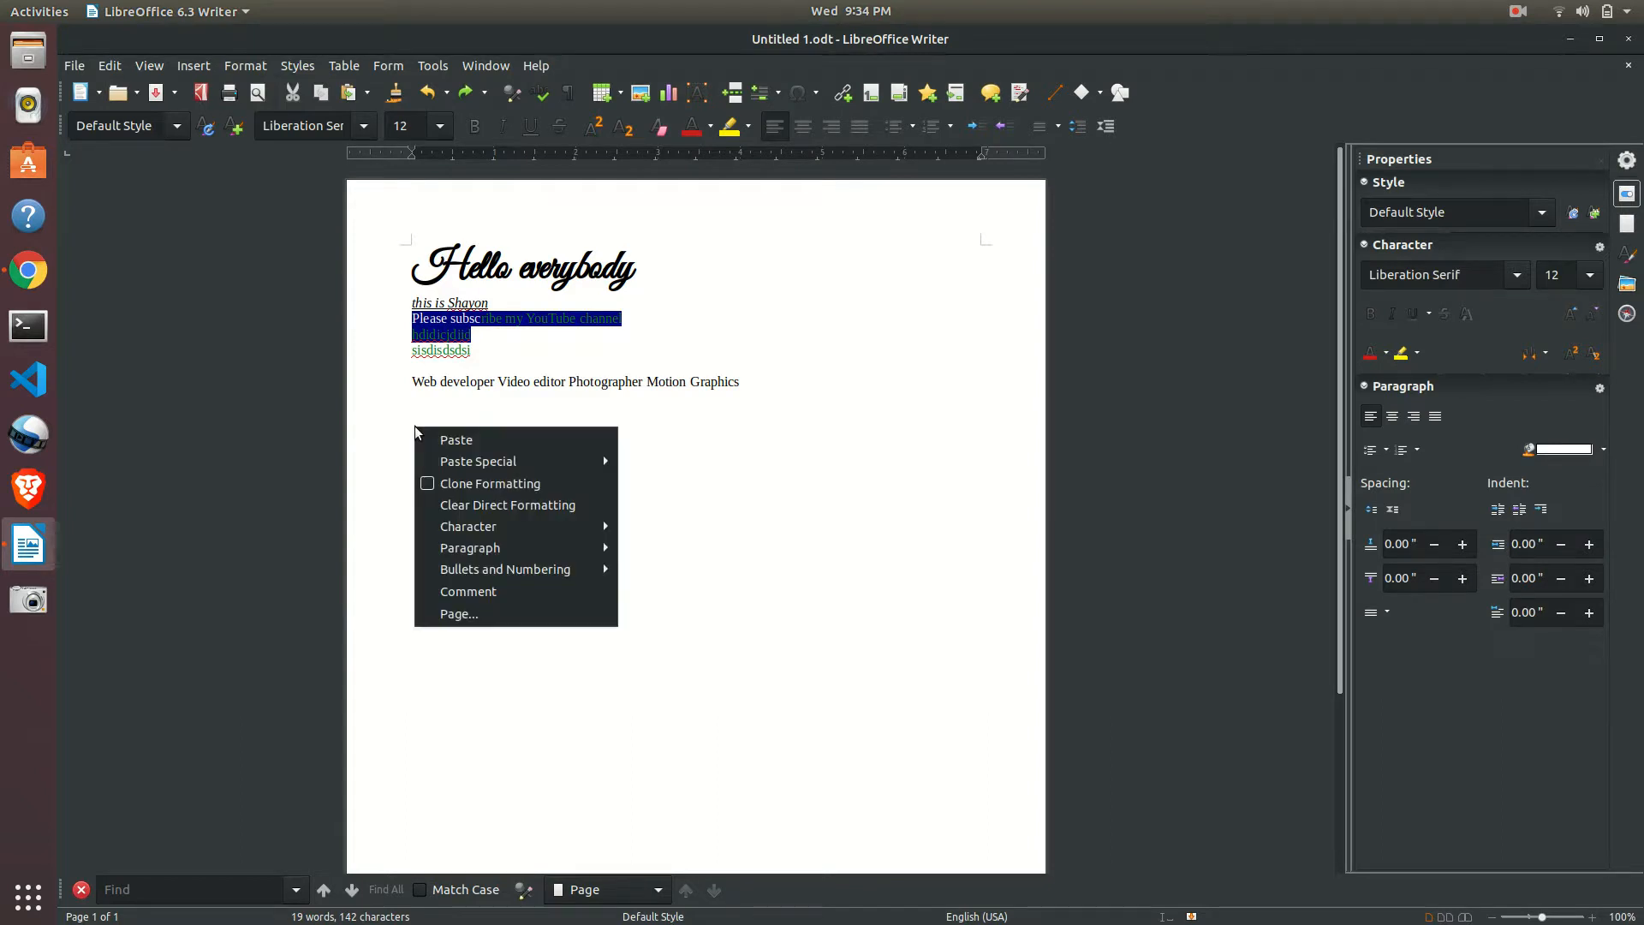
{"action": "mouse_move", "coordinate": [560, 463]}
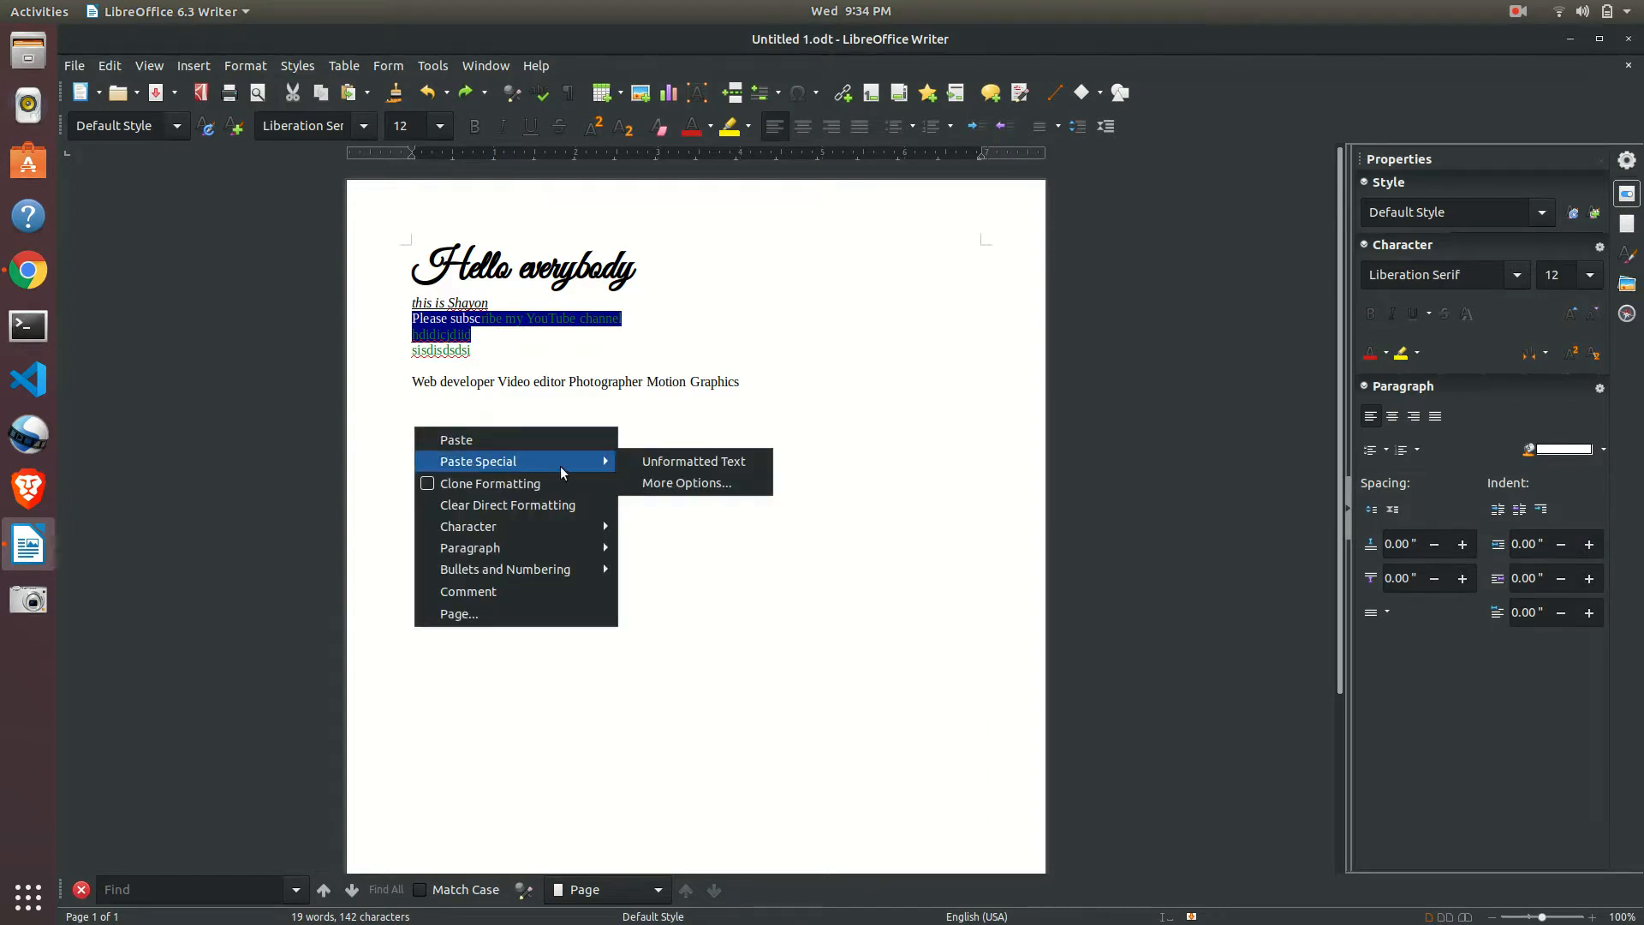
{"action": "left_click", "coordinate": [667, 465]}
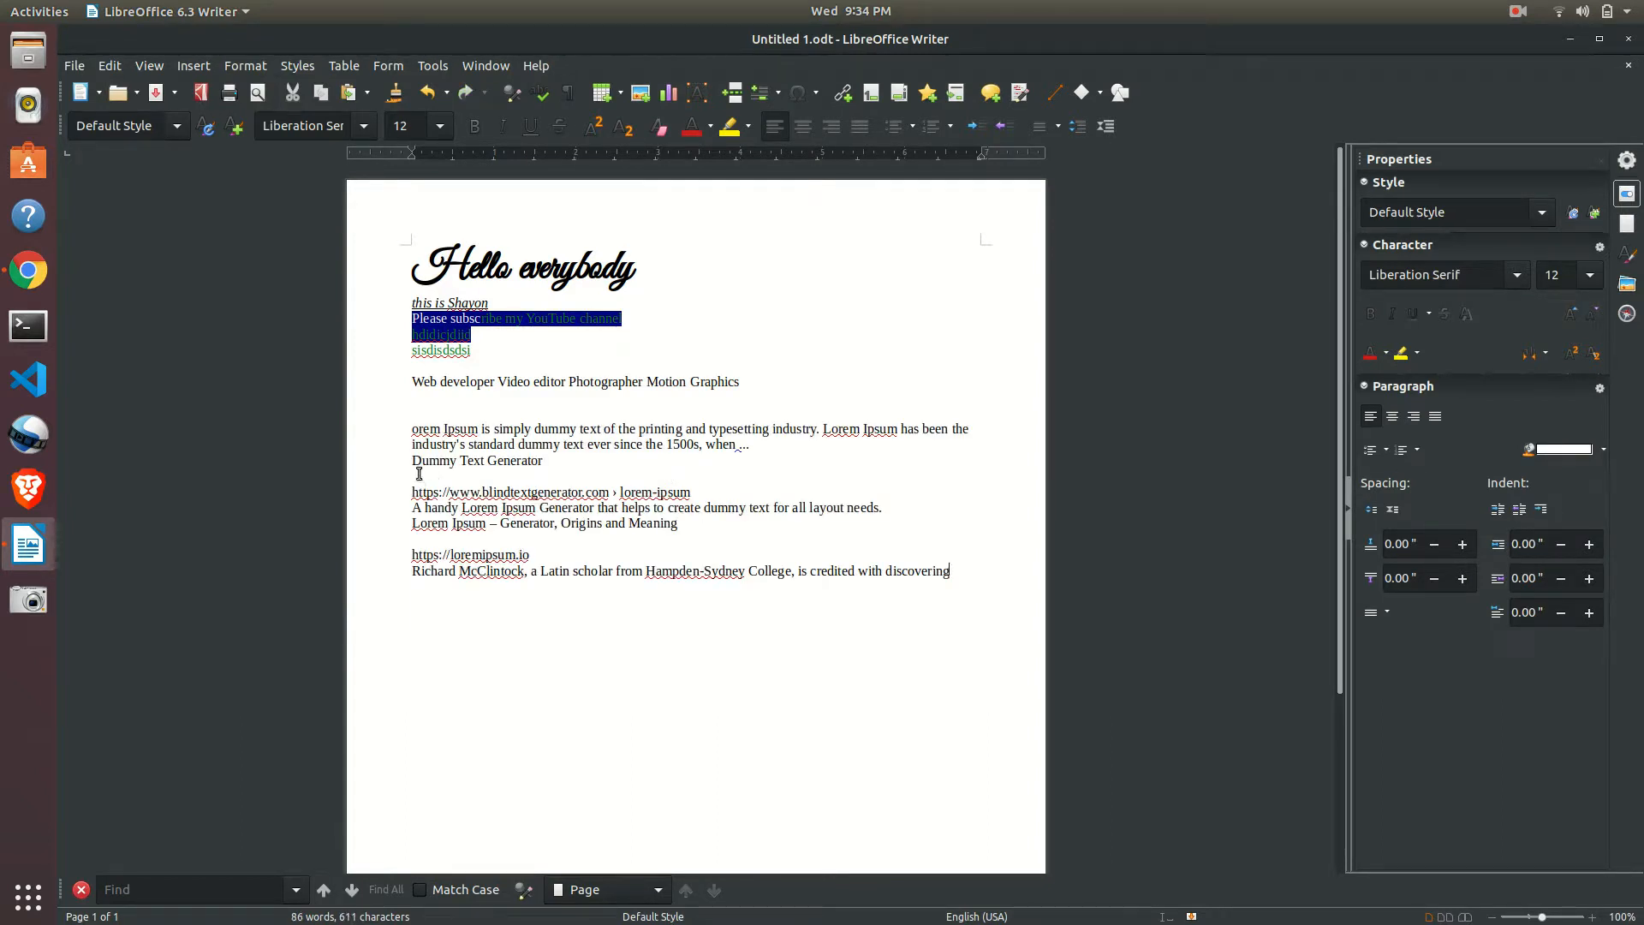
{"action": "key", "text": "BackSpace"}
{"action": "key", "text": "Delete"}
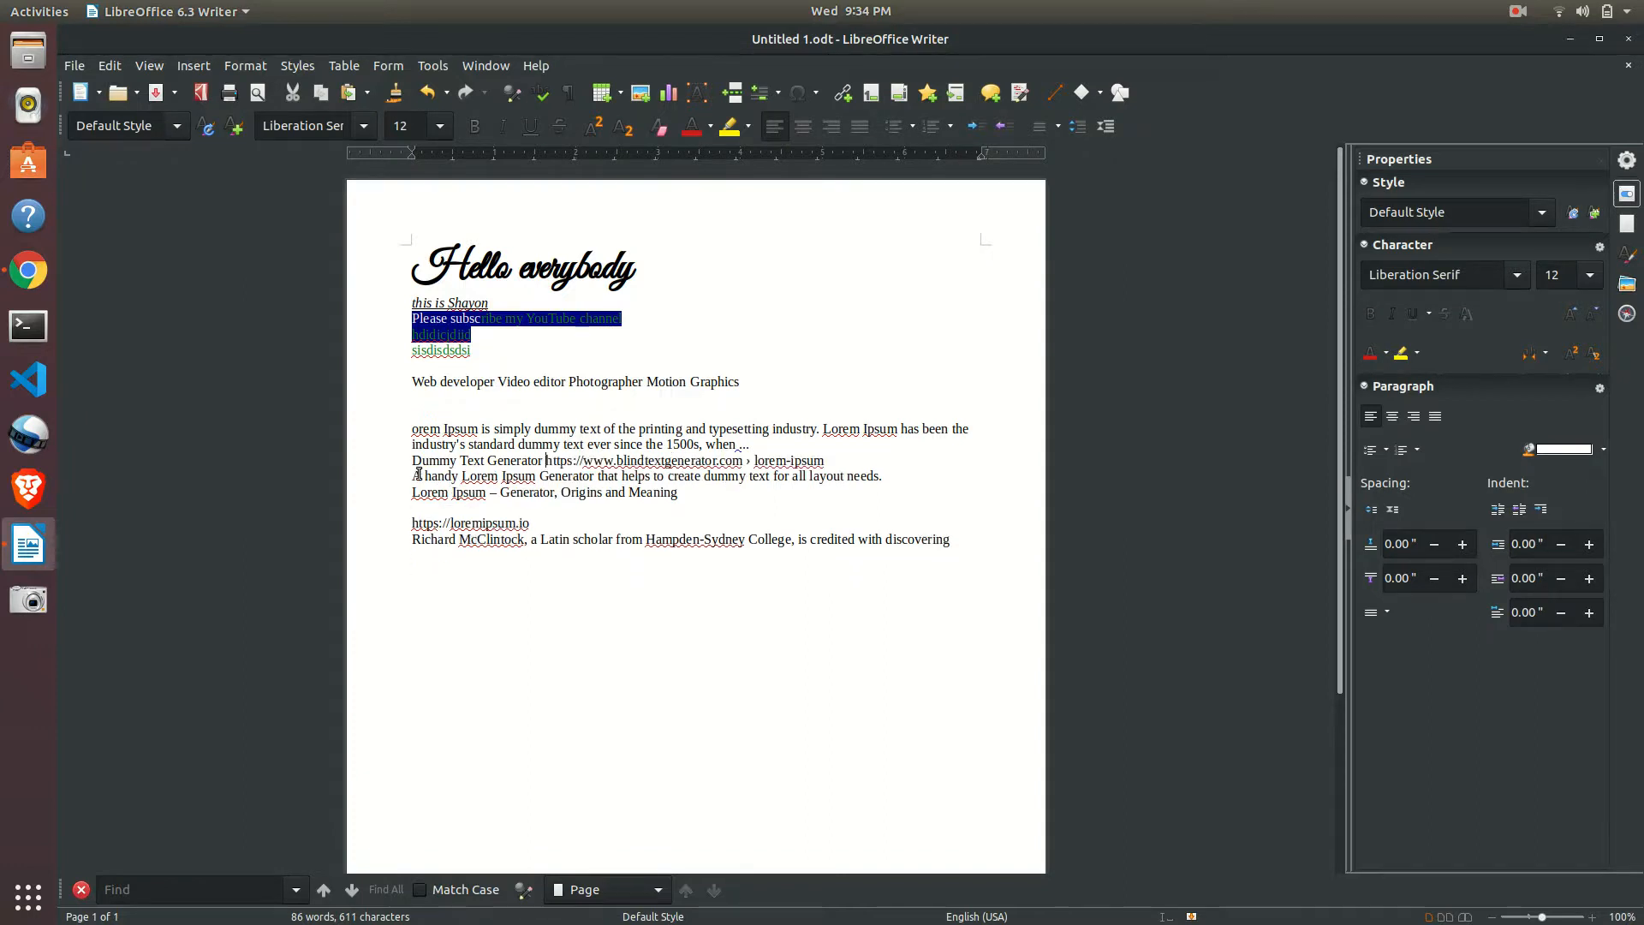
{"action": "left_click", "coordinate": [757, 446]}
{"action": "key", "text": "Delete"}
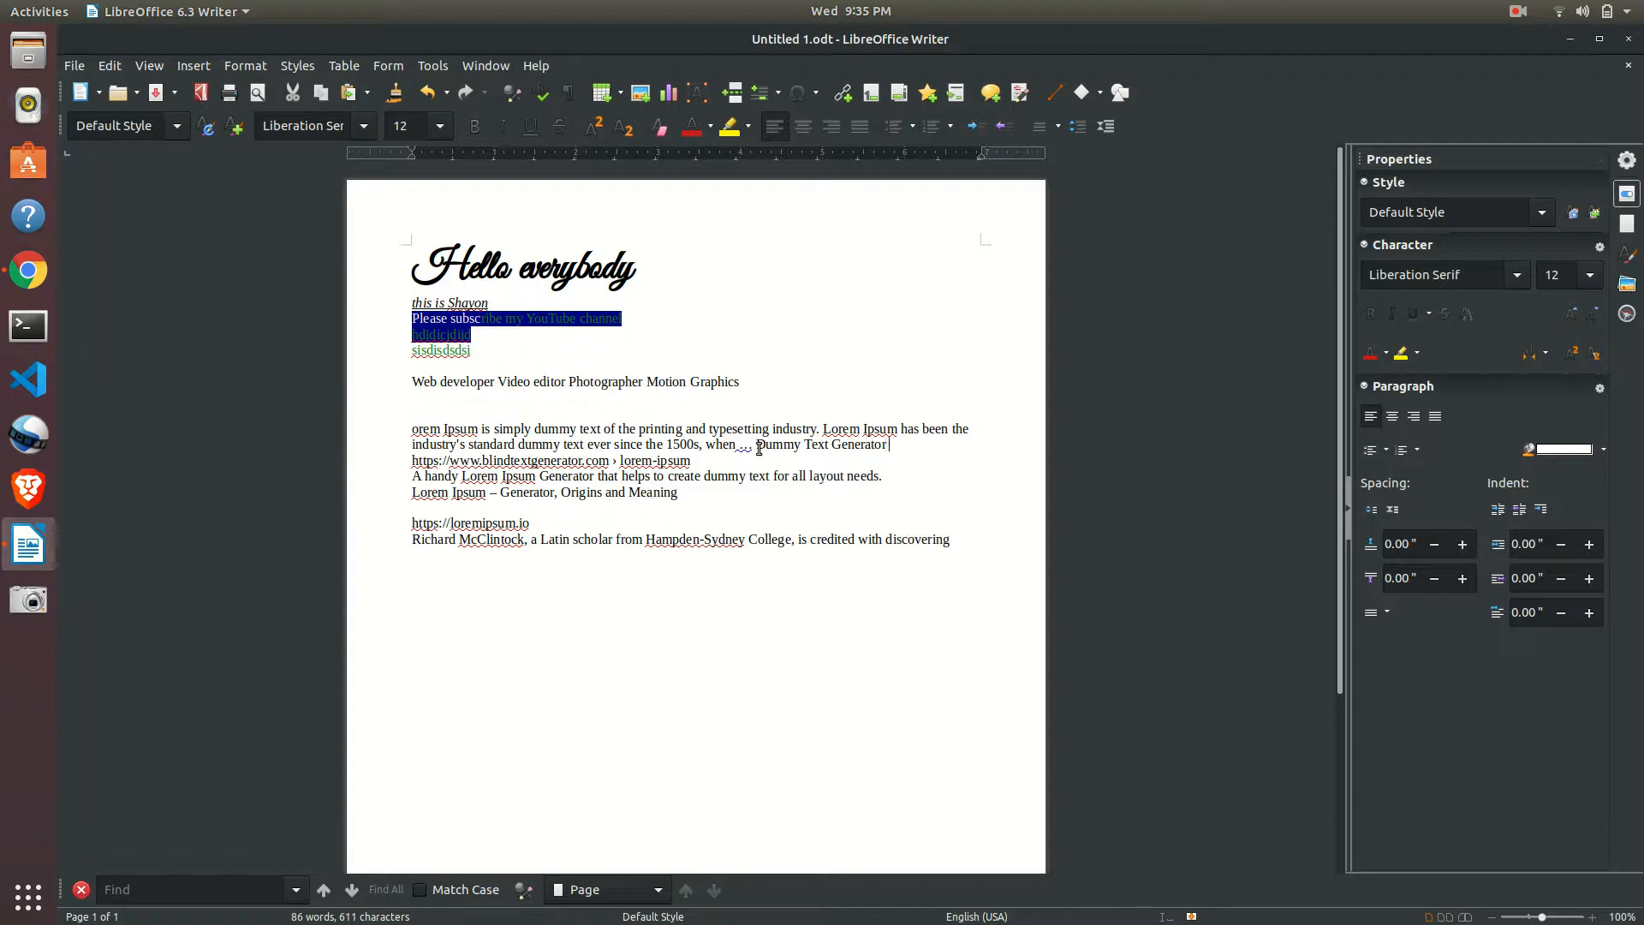
{"action": "key", "text": "Delete"}
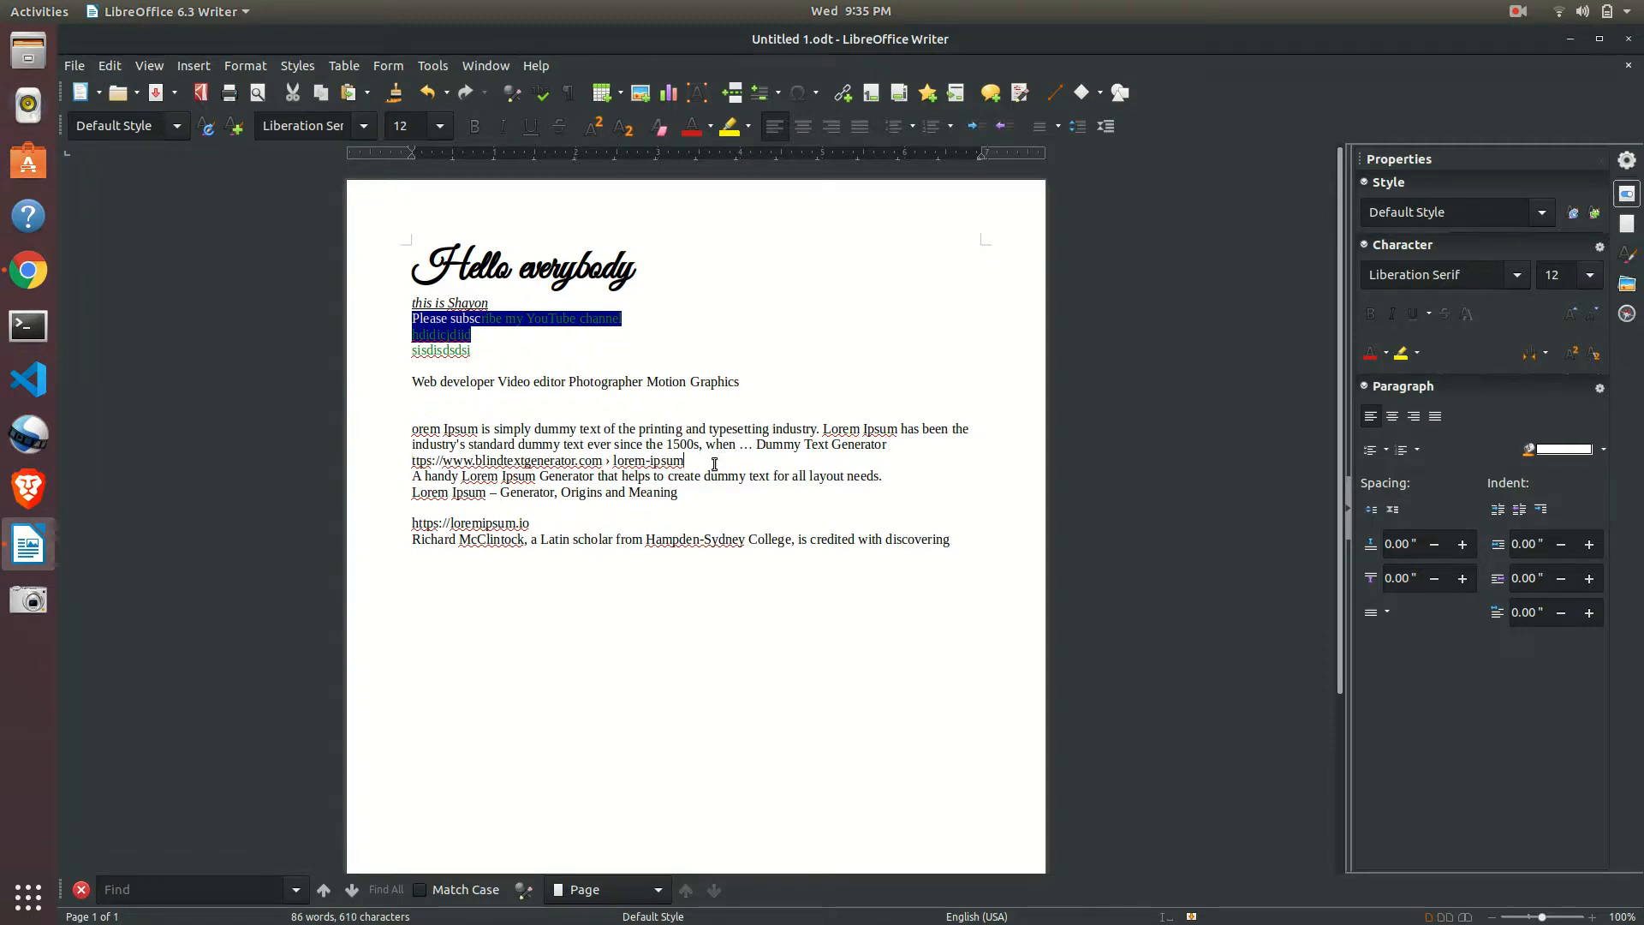
{"action": "key", "text": "Delete"}
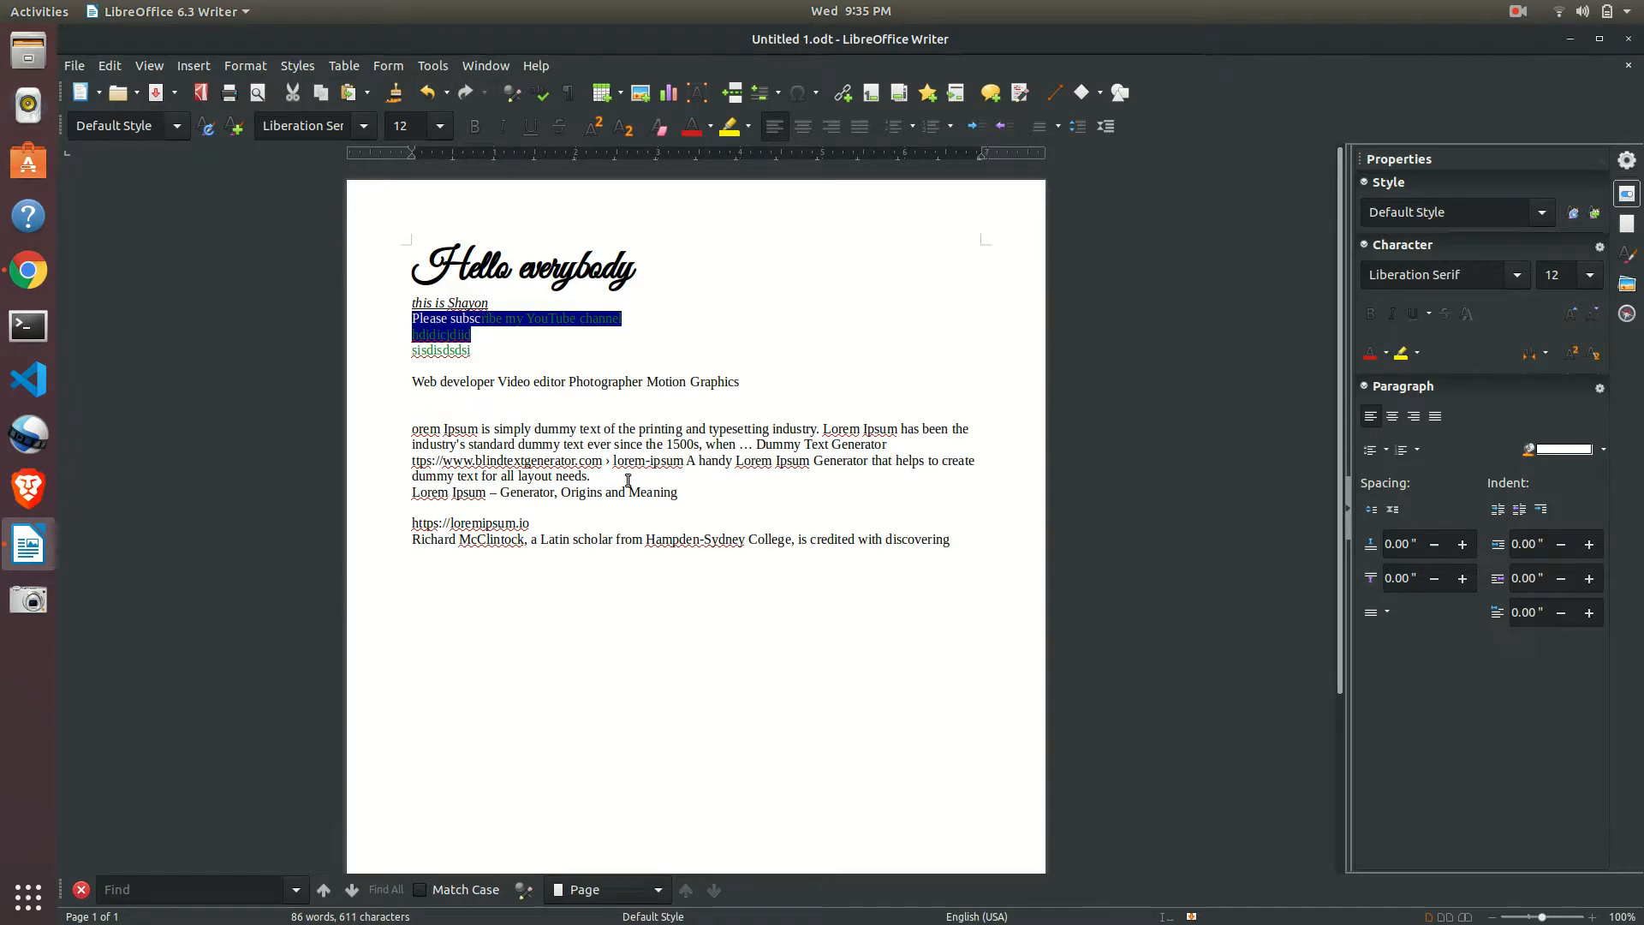
{"action": "key", "text": "Delete"}
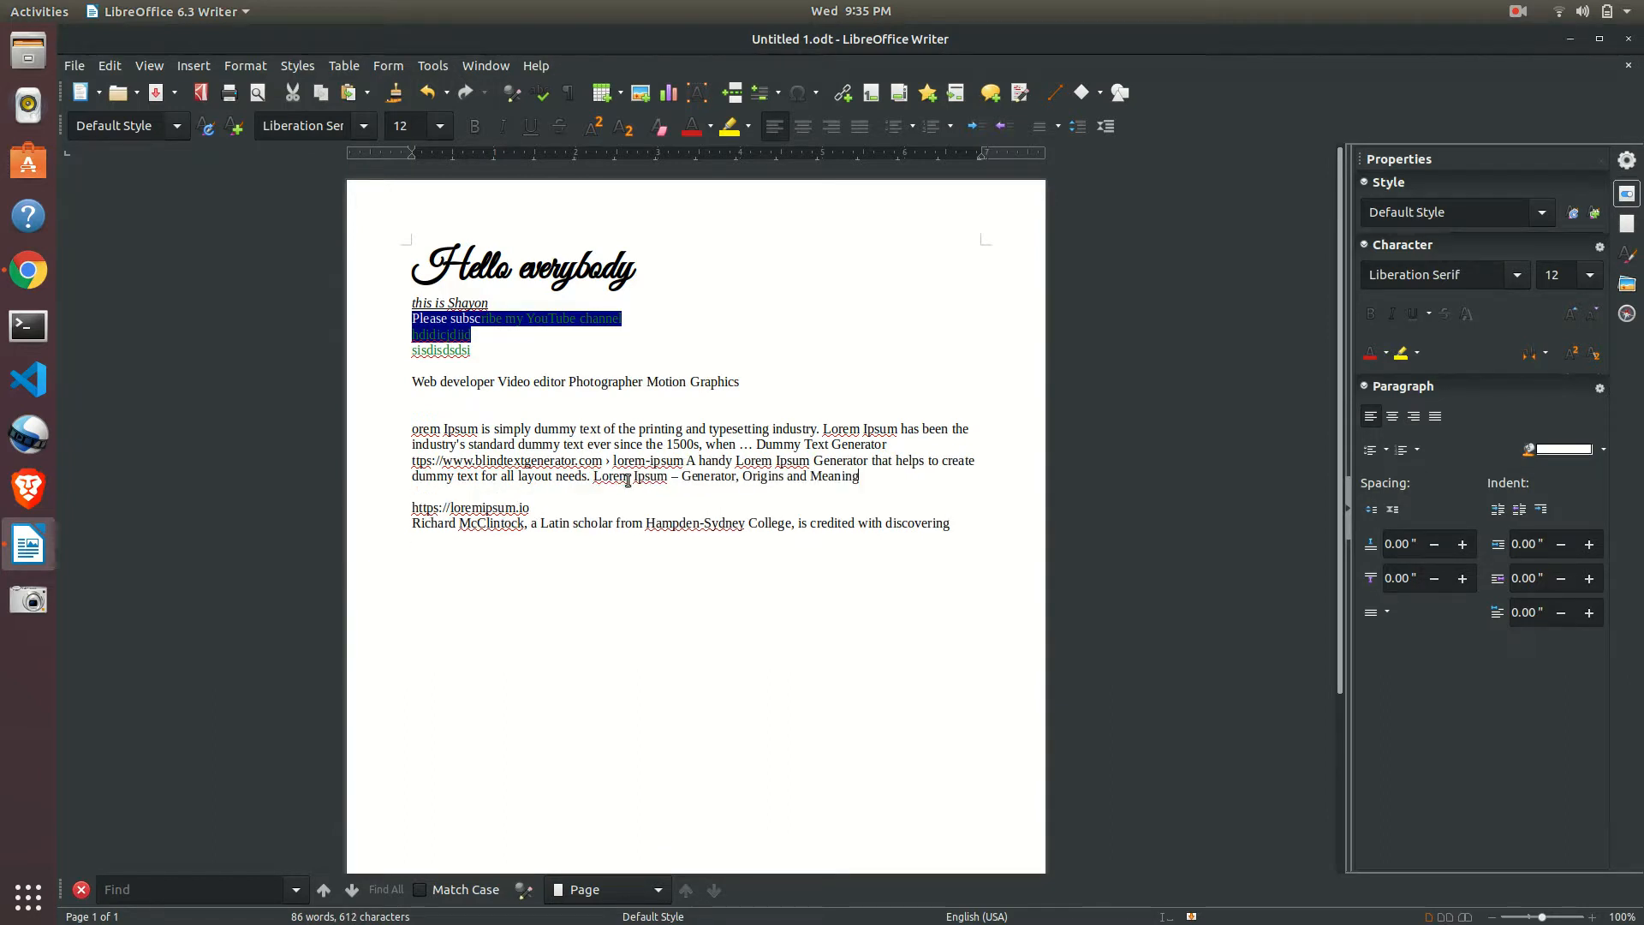
{"action": "key", "text": "Delete"}
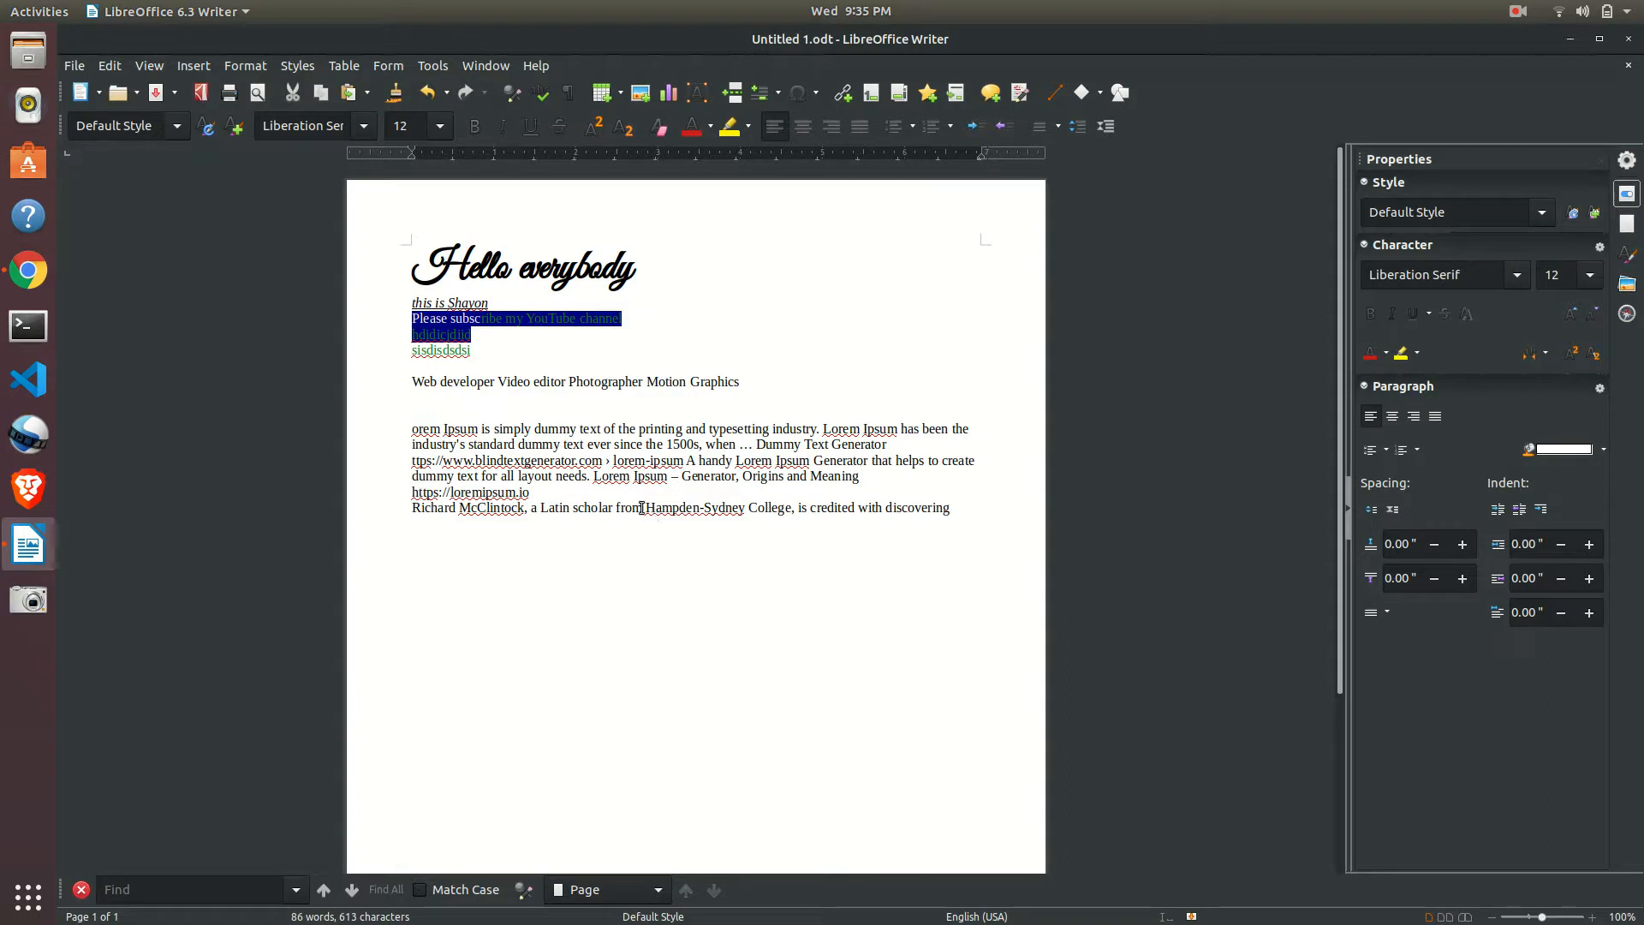
Justify all of the pasted text, from "orem Ipsum" through "credited with discovering".
{"action": "left_click_drag", "start_coordinate": [968, 510], "coordinate": [397, 432]}
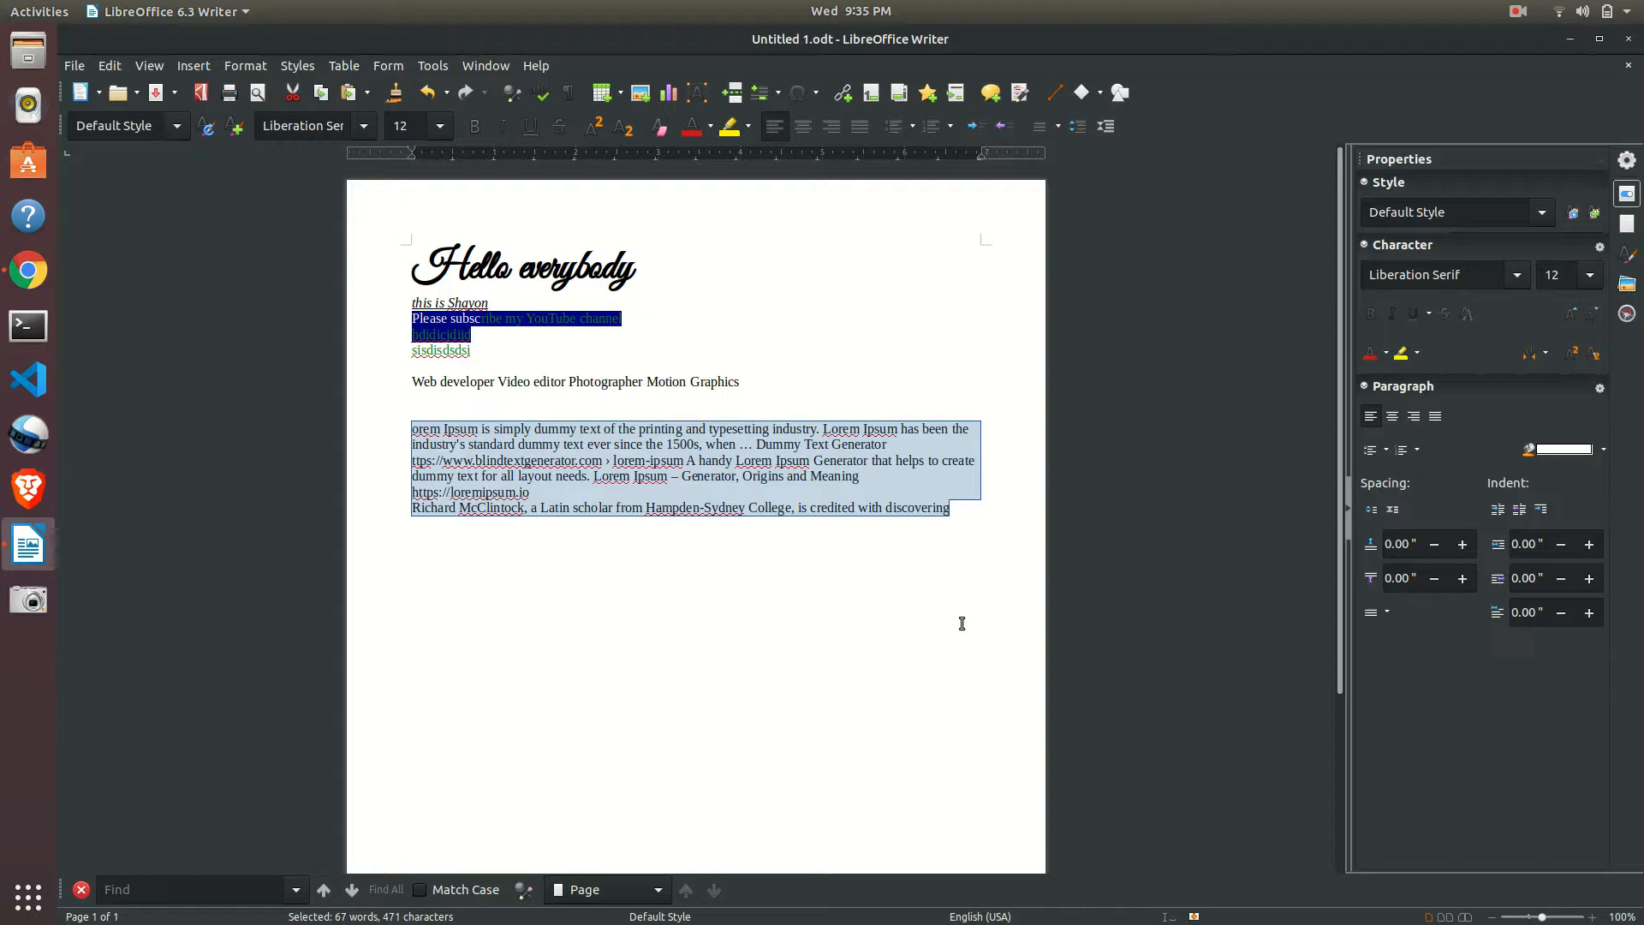
{"action": "left_click", "coordinate": [860, 127]}
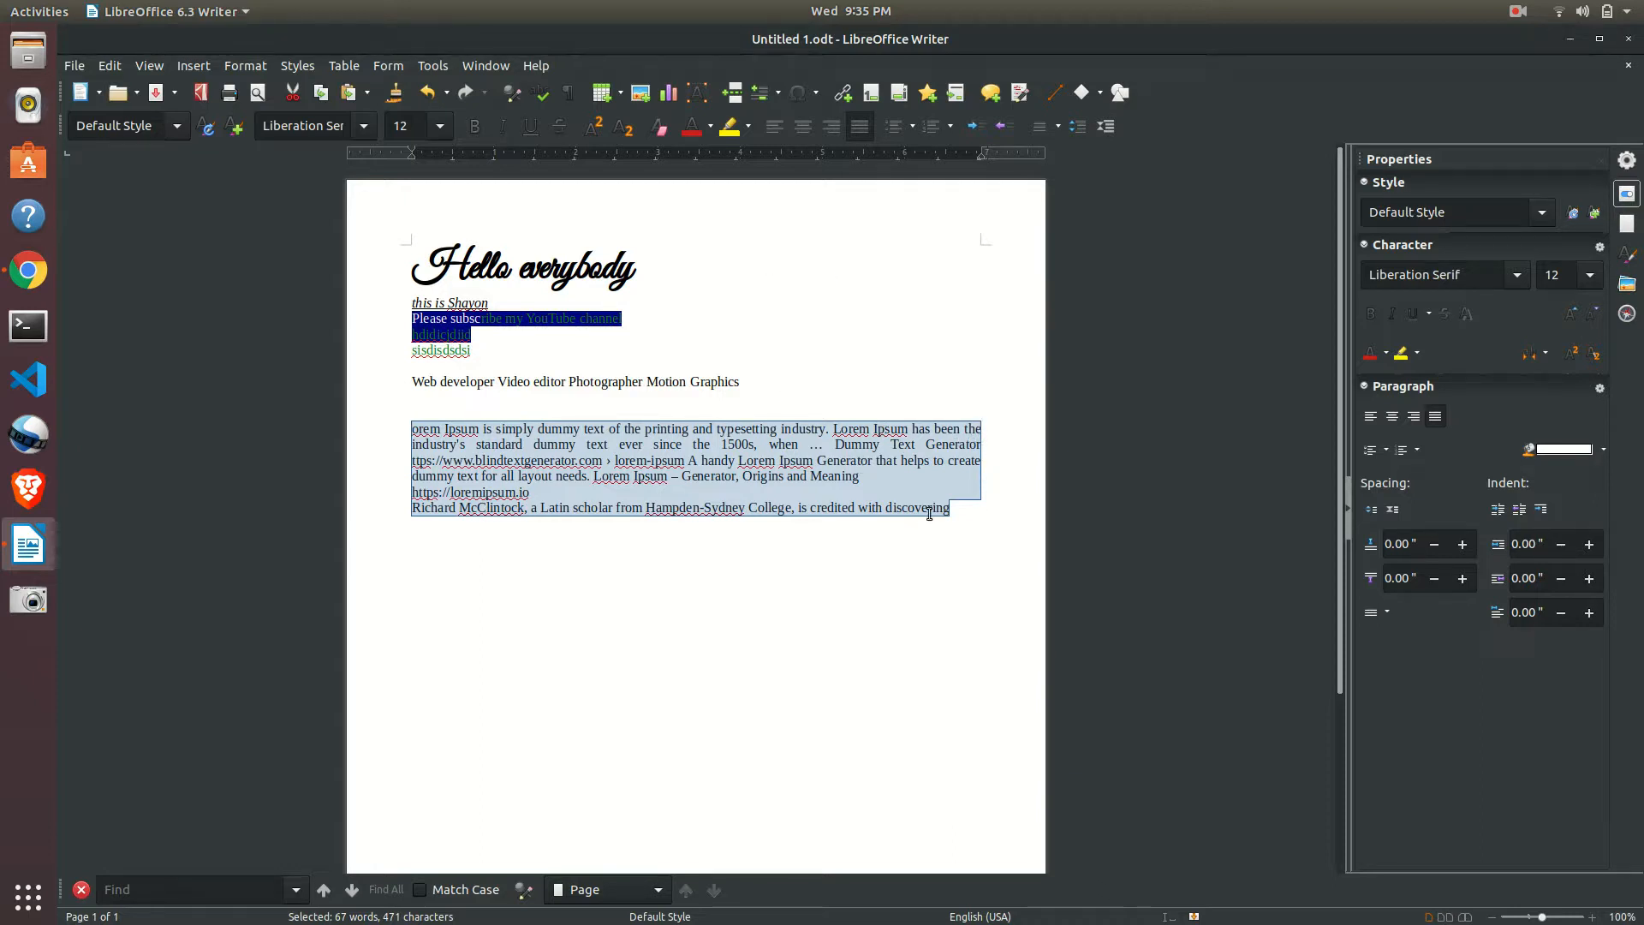
{"action": "left_click", "coordinate": [958, 512]}
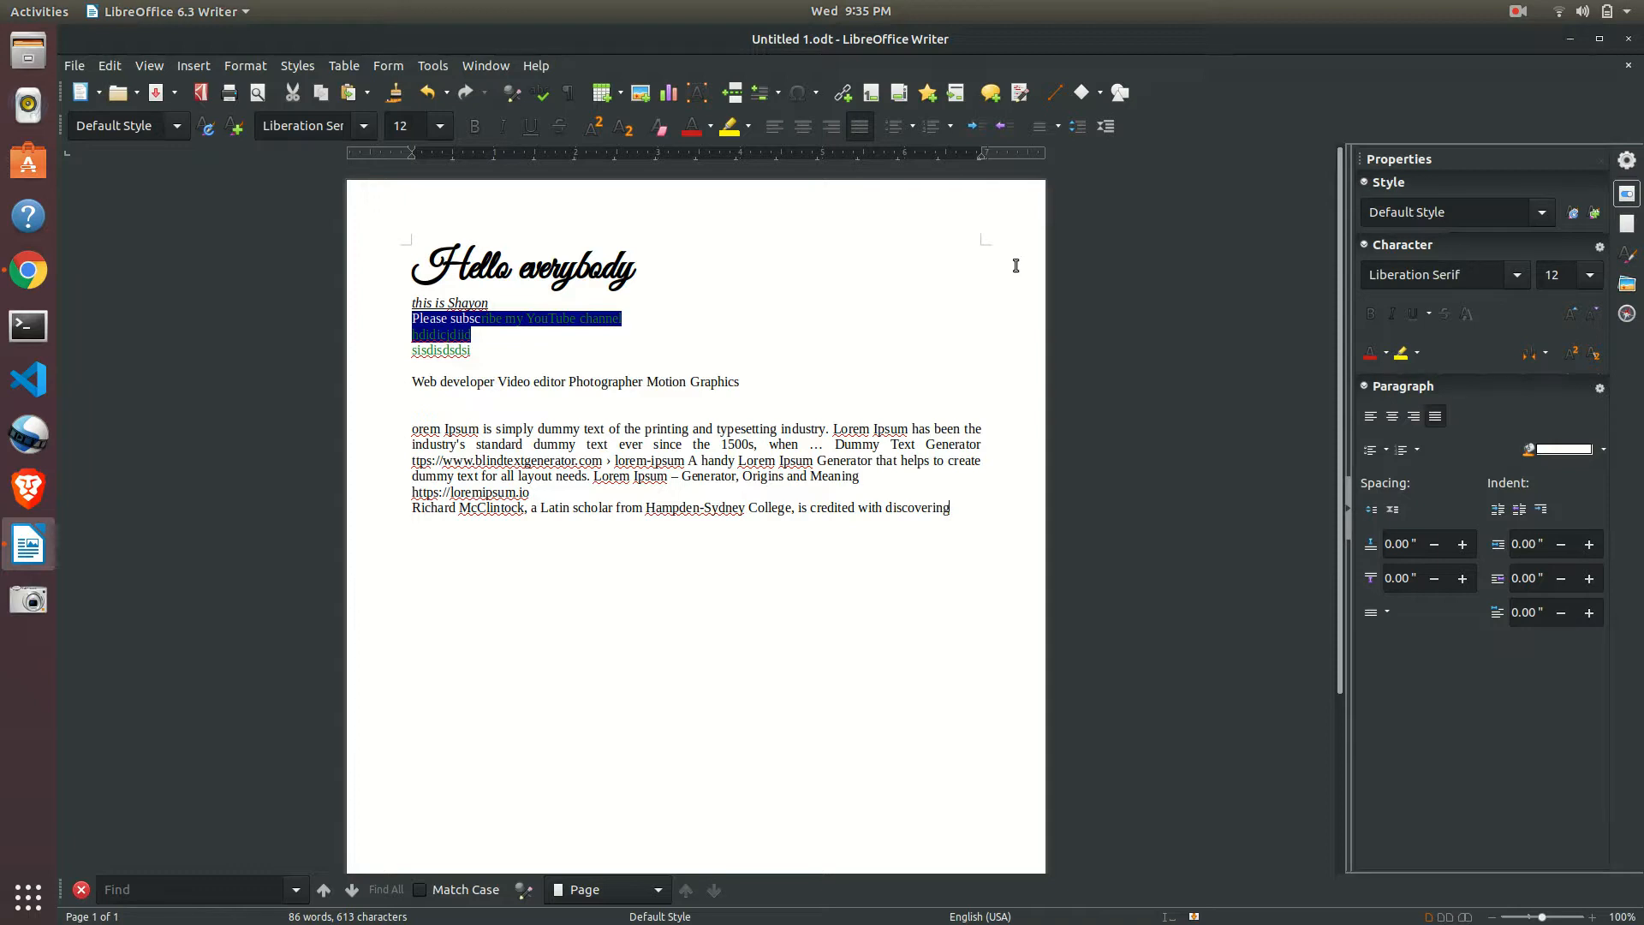
Turn the pasted paragraphs into a bulleted list with right-arrow bullets.
{"action": "left_click_drag", "start_coordinate": [952, 512], "coordinate": [410, 432]}
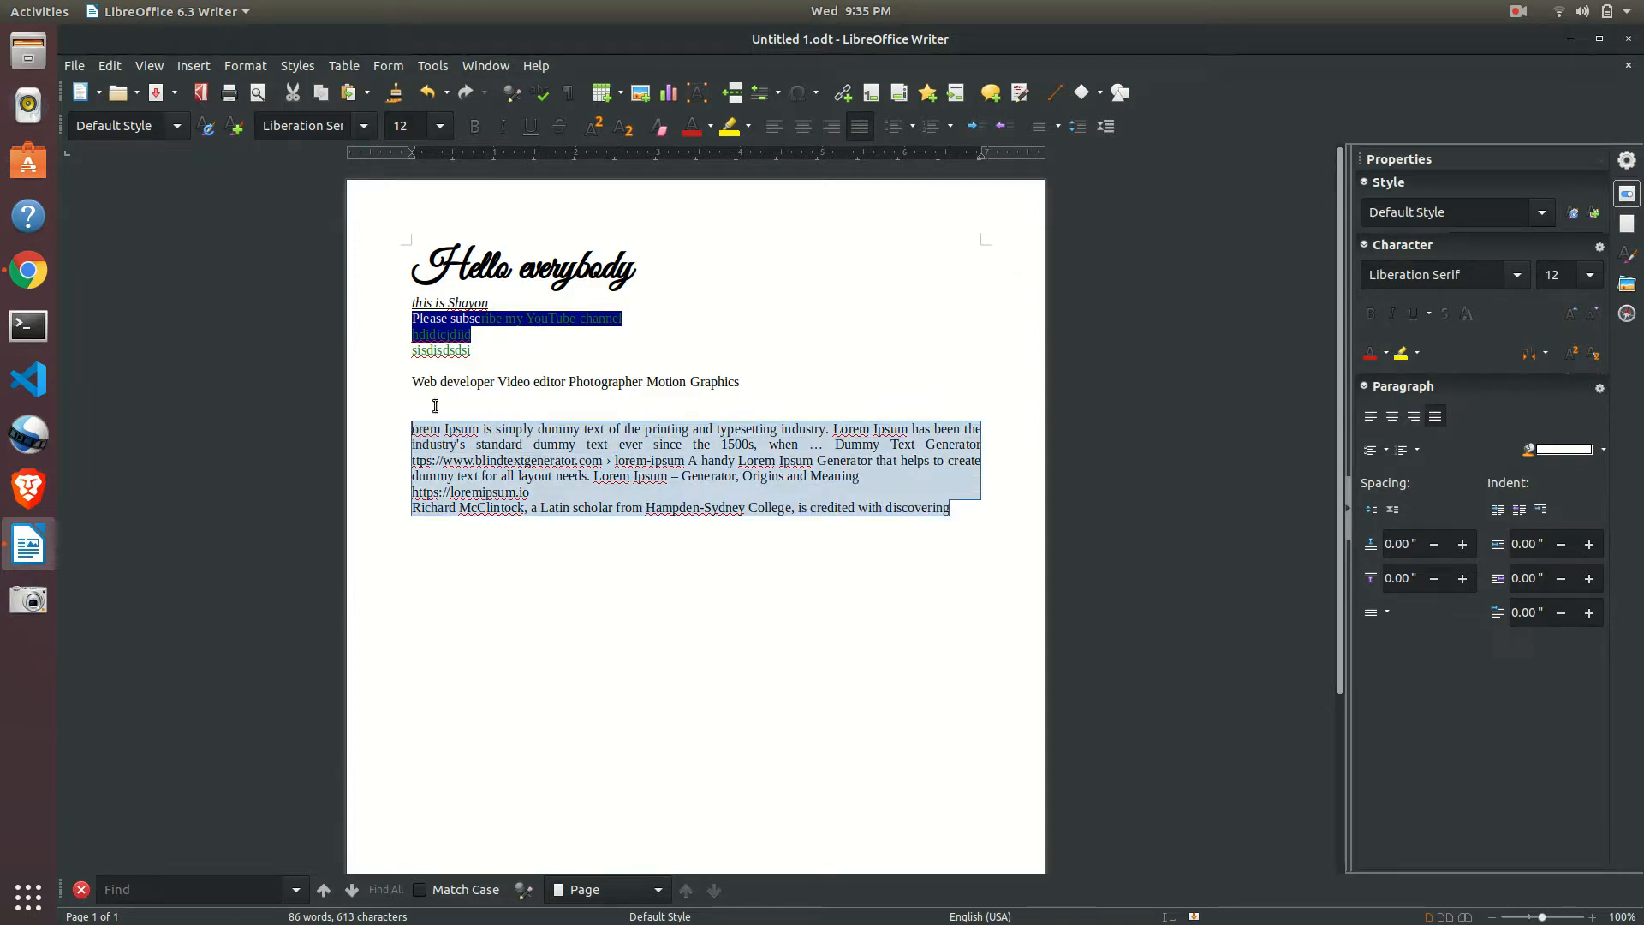
{"action": "left_click", "coordinate": [912, 126]}
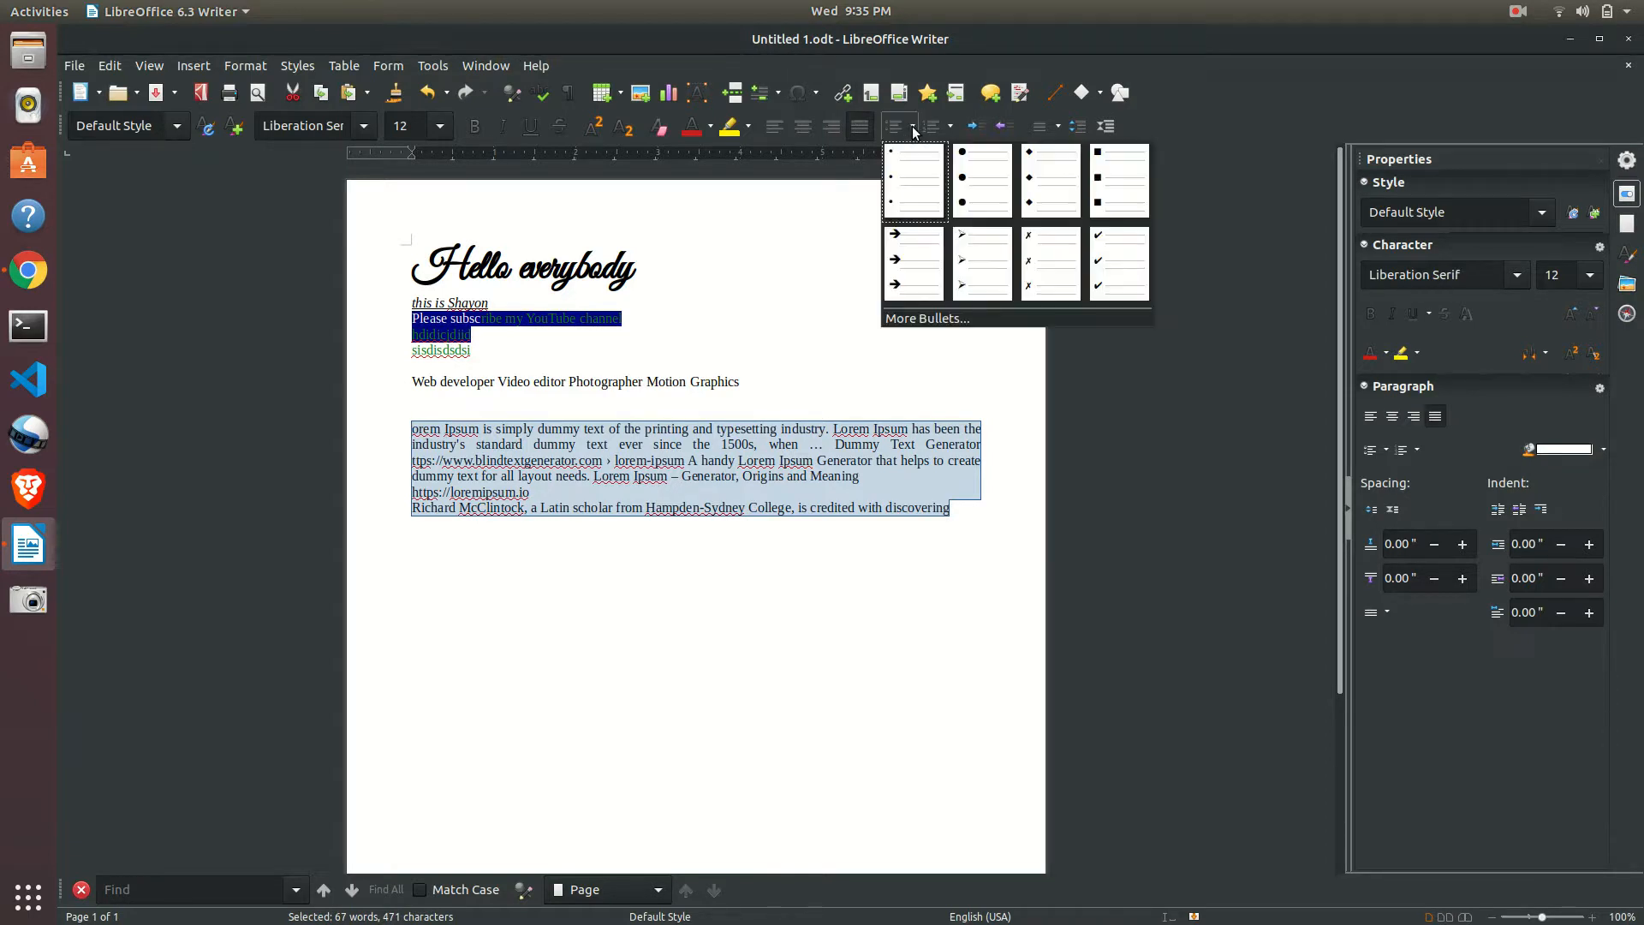
{"action": "left_click", "coordinate": [915, 278]}
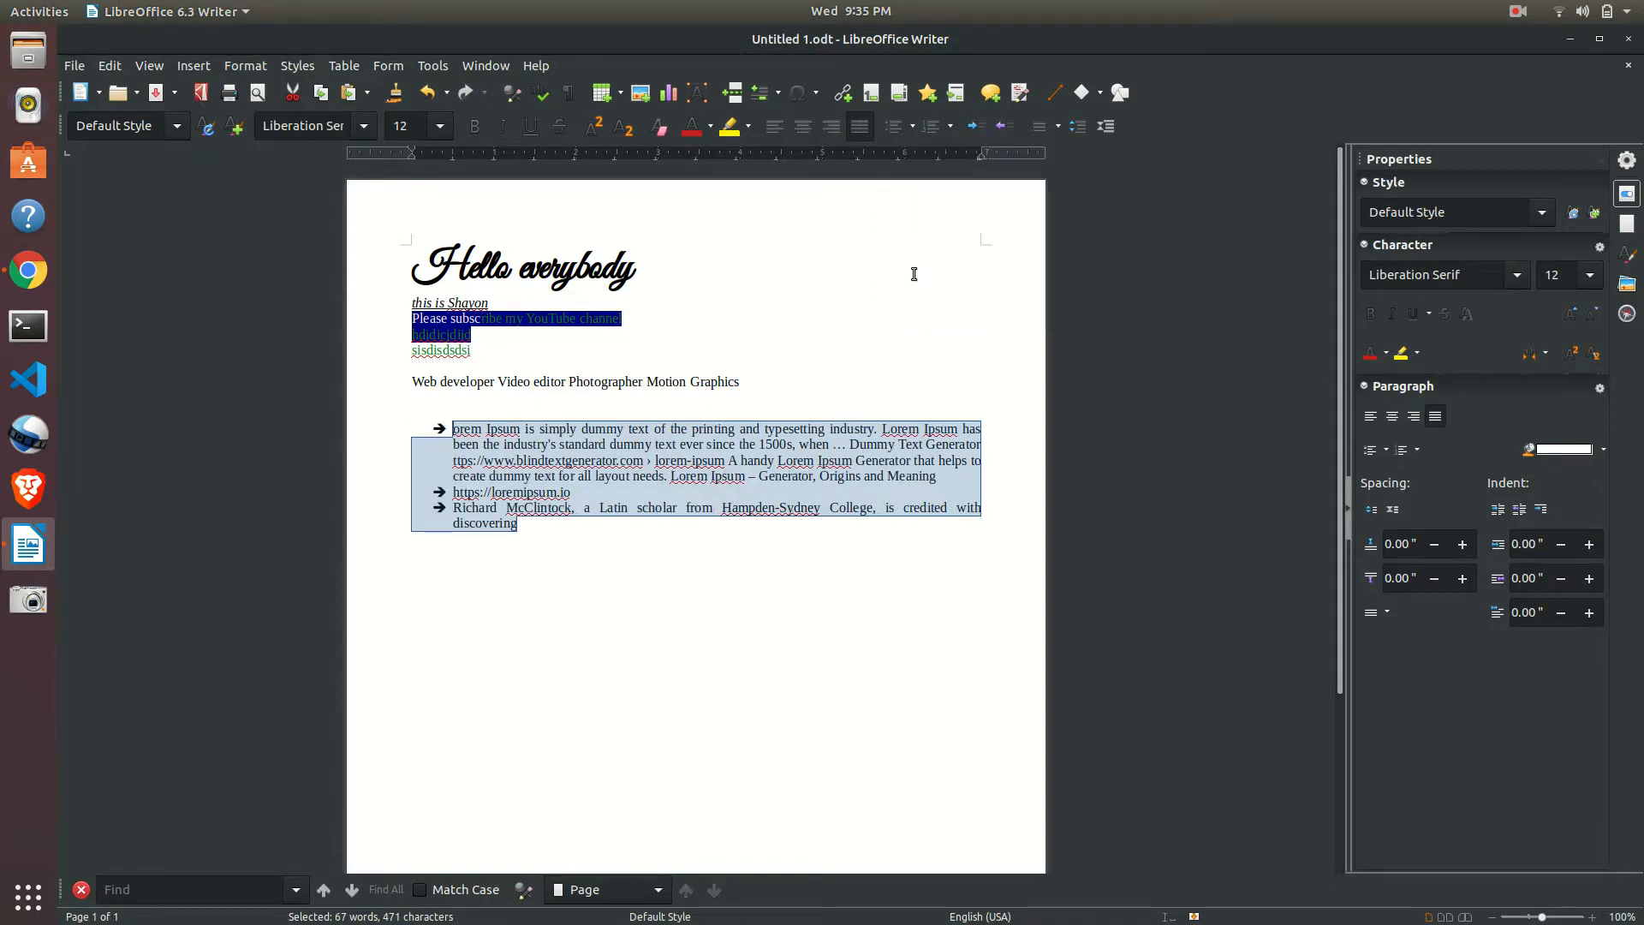
{"action": "left_click", "coordinate": [437, 430]}
Add the bullet items "hdfhdifdidid" and "ddhdhjdhfdf" after "discovering", and end the list with a blank line below it.
{"action": "left_click", "coordinate": [519, 521]}
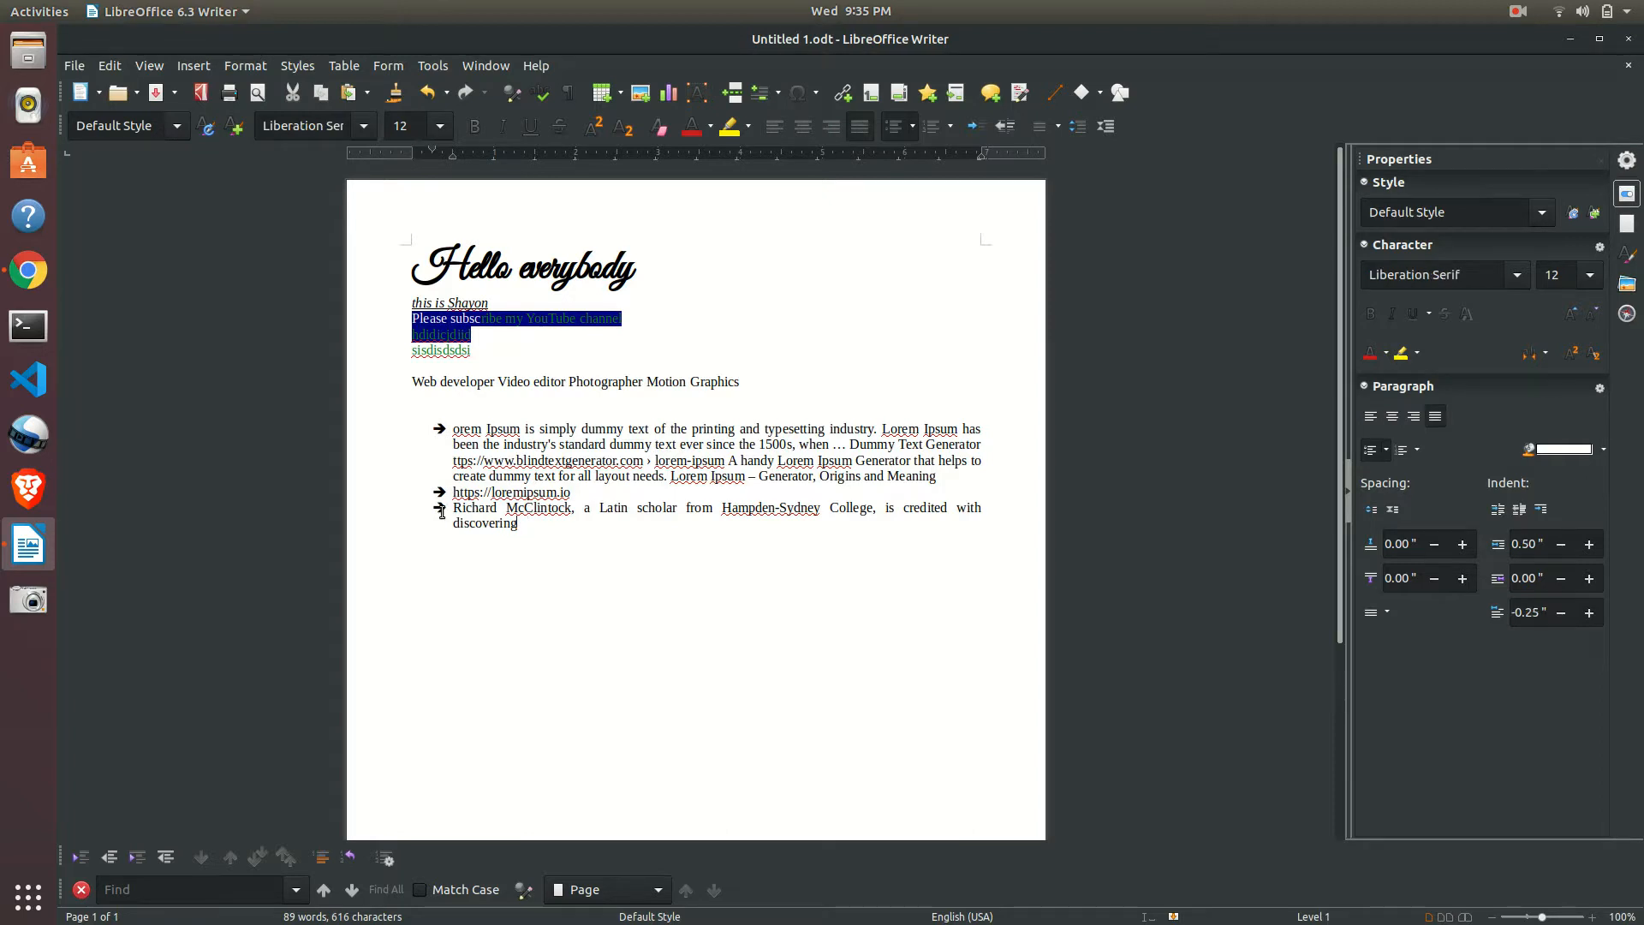
{"action": "key", "text": "Return"}
{"action": "type", "text": "hdfhdifdidid"}
{"action": "key", "text": "Return"}
{"action": "type", "text": "ddhdhjdhfdf"}
{"action": "key", "text": "Return"}
{"action": "key", "text": "Return"}
{"action": "key", "text": "Return"}
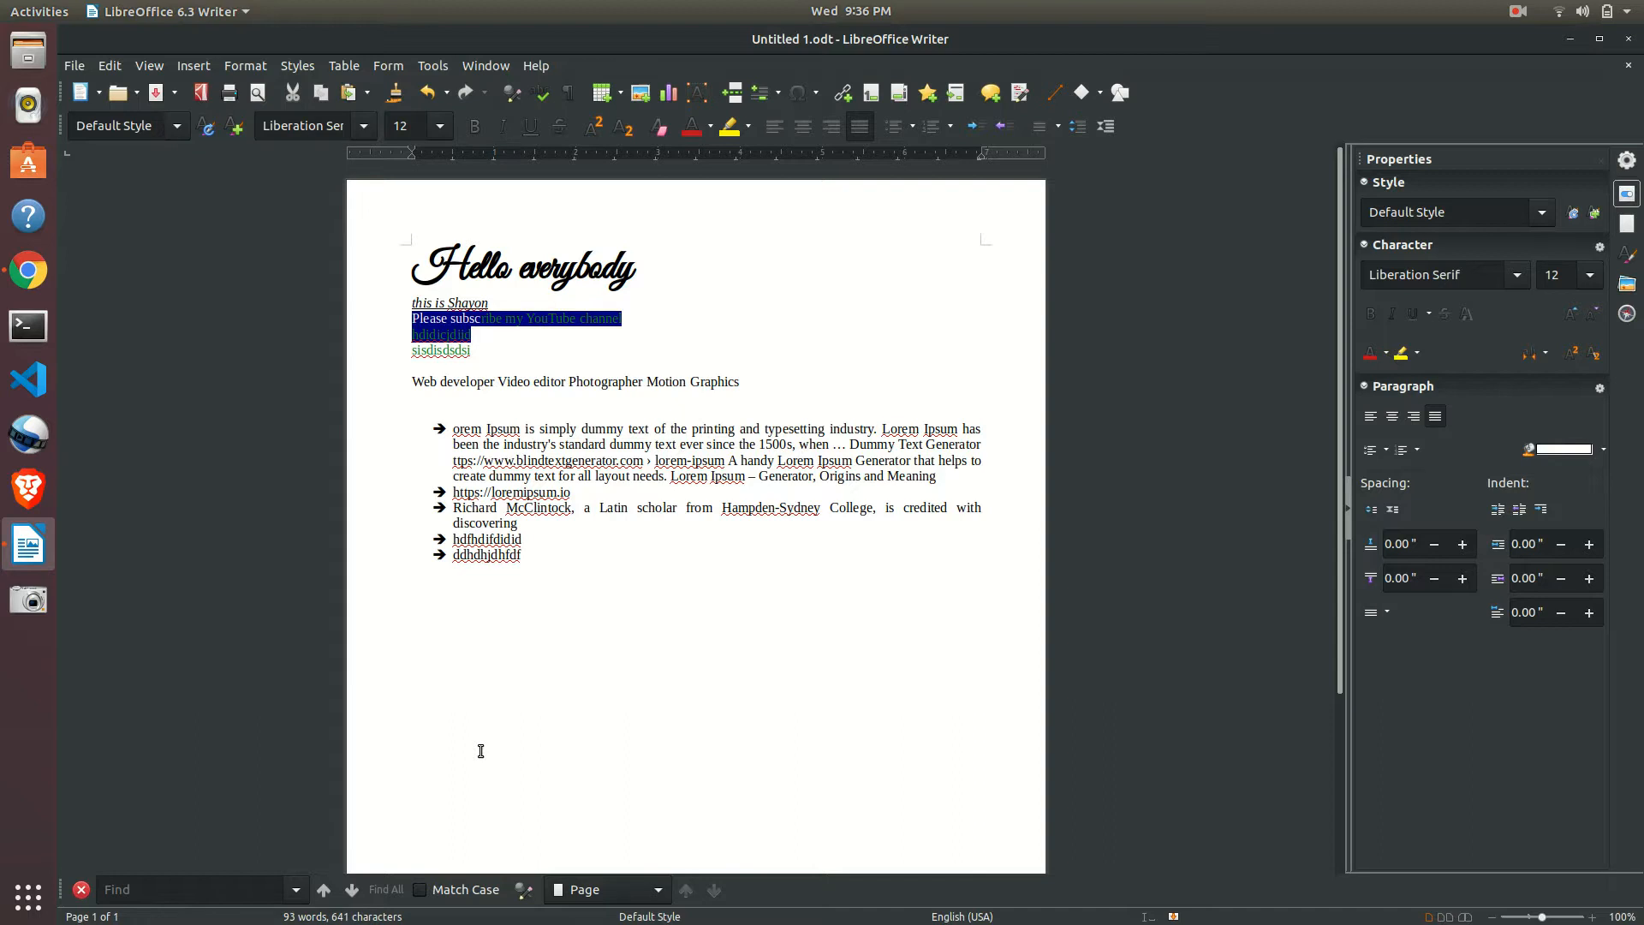
Start a numbered list below the bullets with the items "Gimp", "Photoshop", "Linux" and "Ubuntu".
{"action": "left_click", "coordinate": [938, 128]}
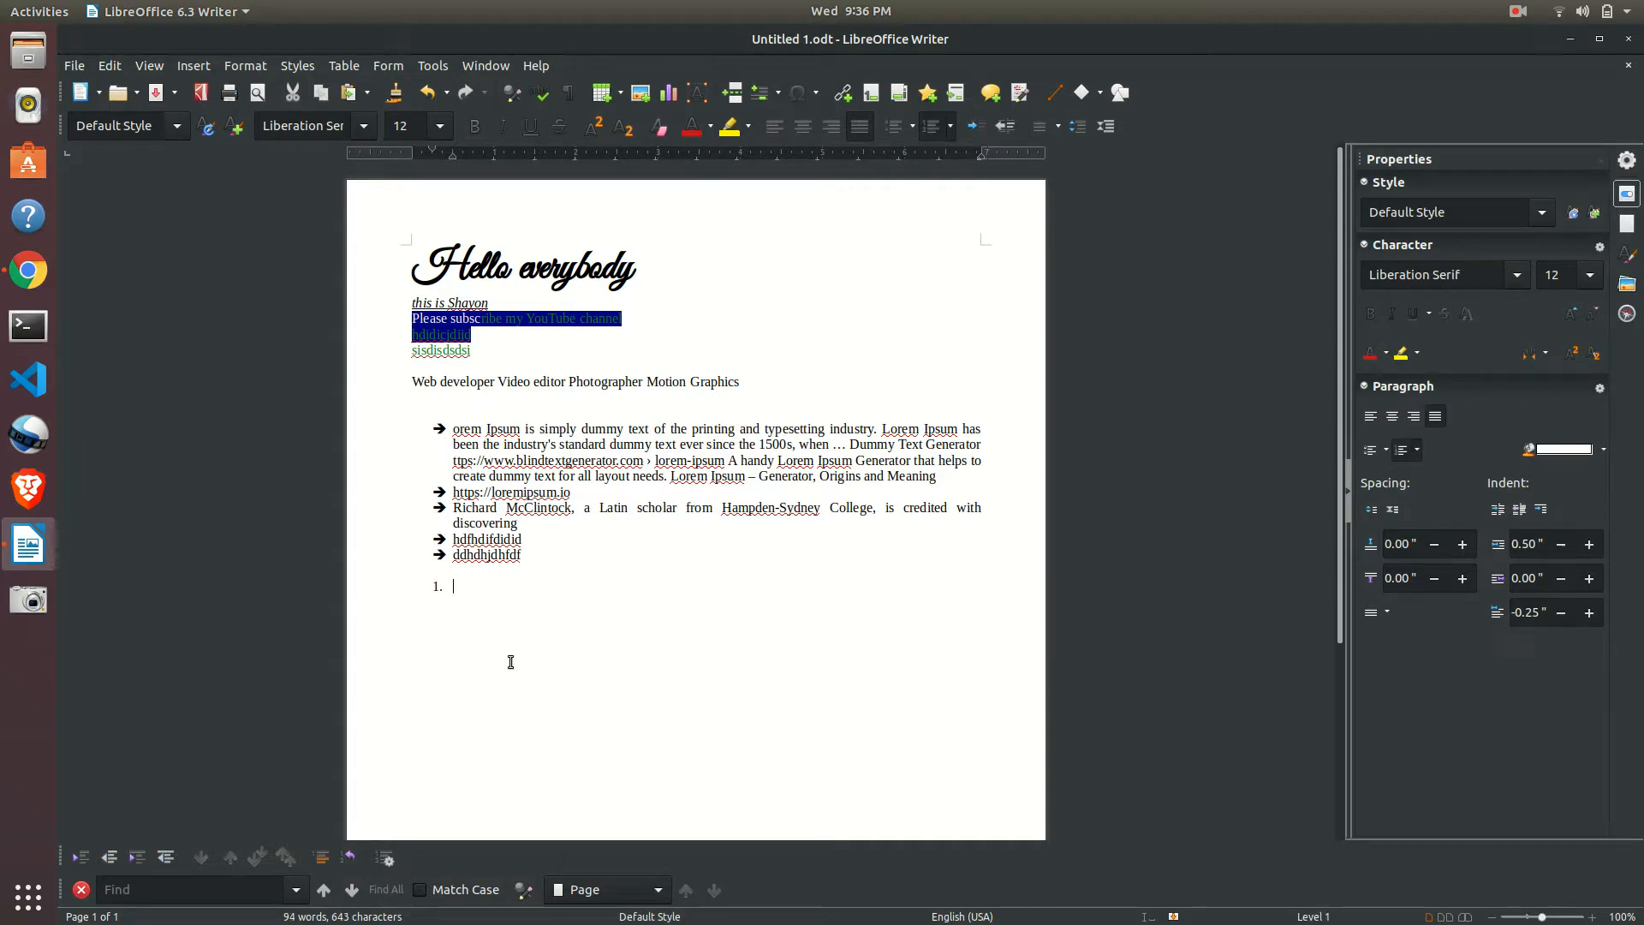
{"action": "type", "text": "Gimp "}
{"action": "type", "text": "Photos"}
{"action": "type", "text": "ho"}
{"action": "type", "text": "p"}
{"action": "key", "text": "Return"}
{"action": "type", "text": "Linux"}
{"action": "key", "text": "Return"}
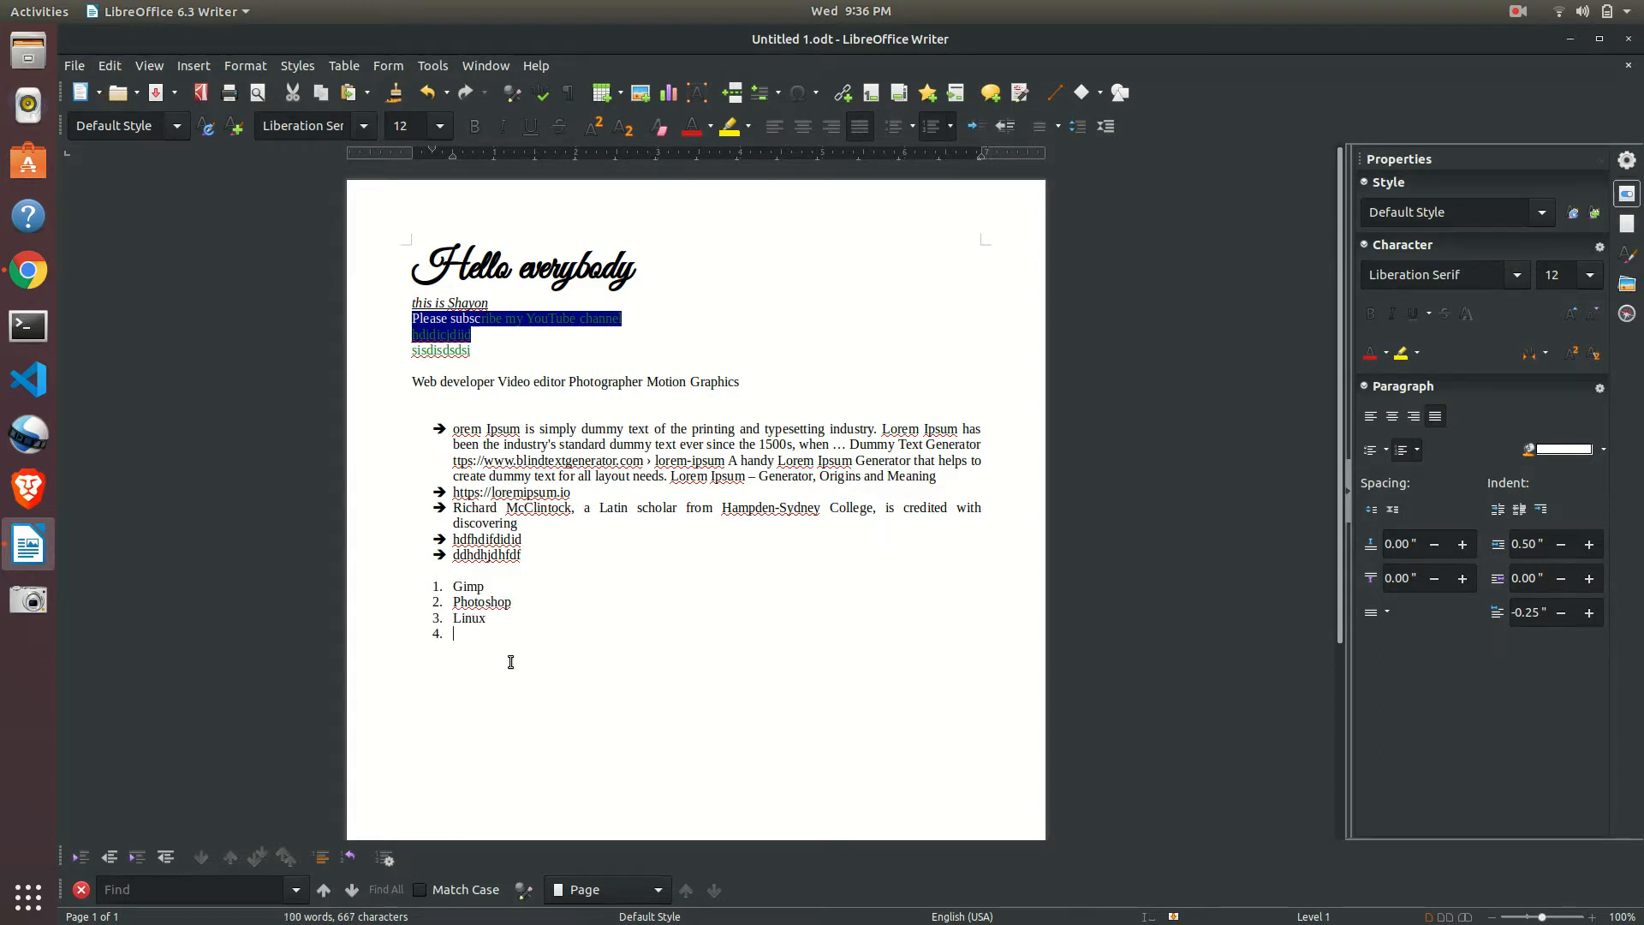
{"action": "type", "text": "Ubuntu"}
Try increasing the font size of the four numbered items to 16, and reduce it back to 12.
{"action": "left_click_drag", "start_coordinate": [508, 633], "coordinate": [397, 582]}
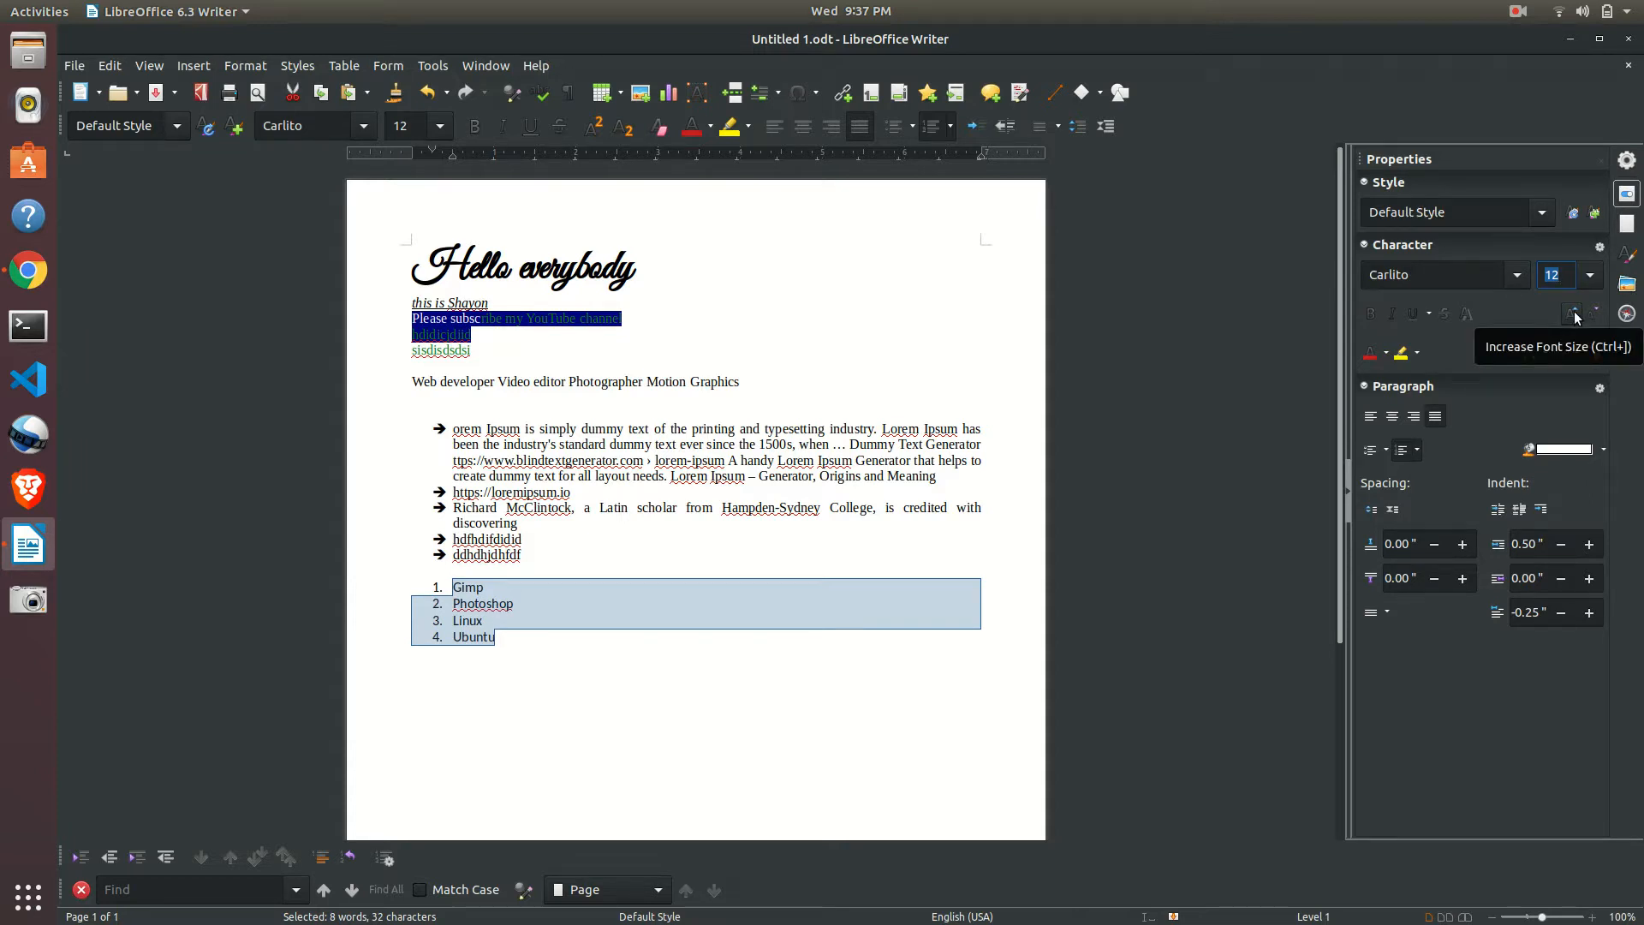
{"action": "left_click", "coordinate": [1574, 314]}
{"action": "left_click", "coordinate": [1573, 313]}
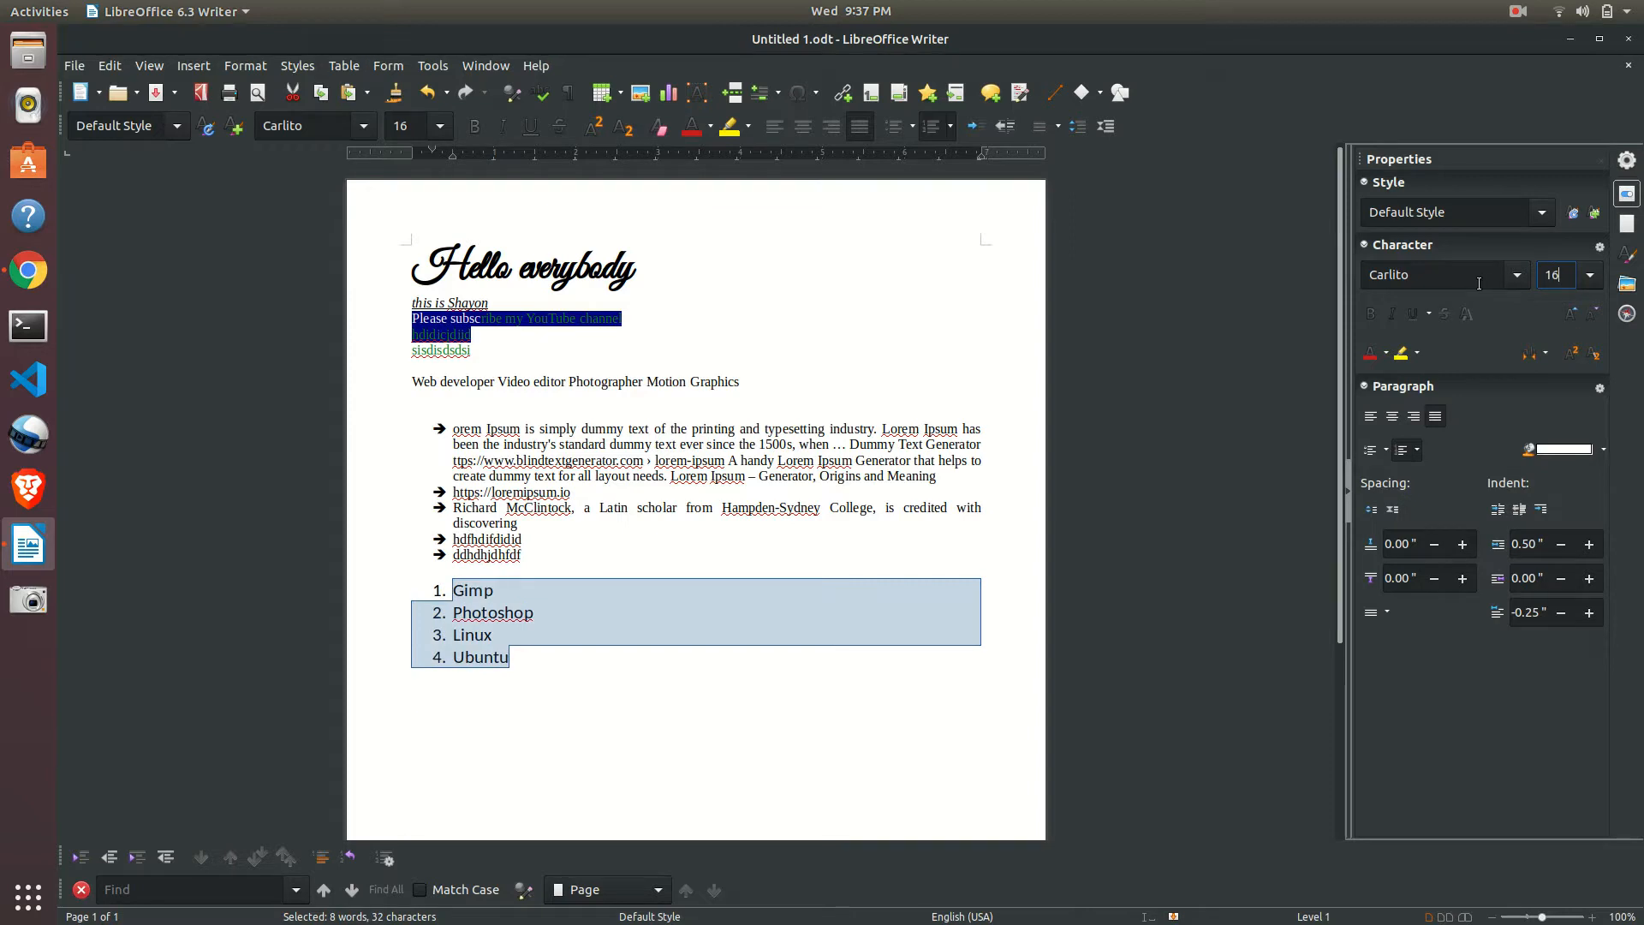
{"action": "left_click", "coordinate": [1591, 315]}
{"action": "left_click", "coordinate": [1590, 317]}
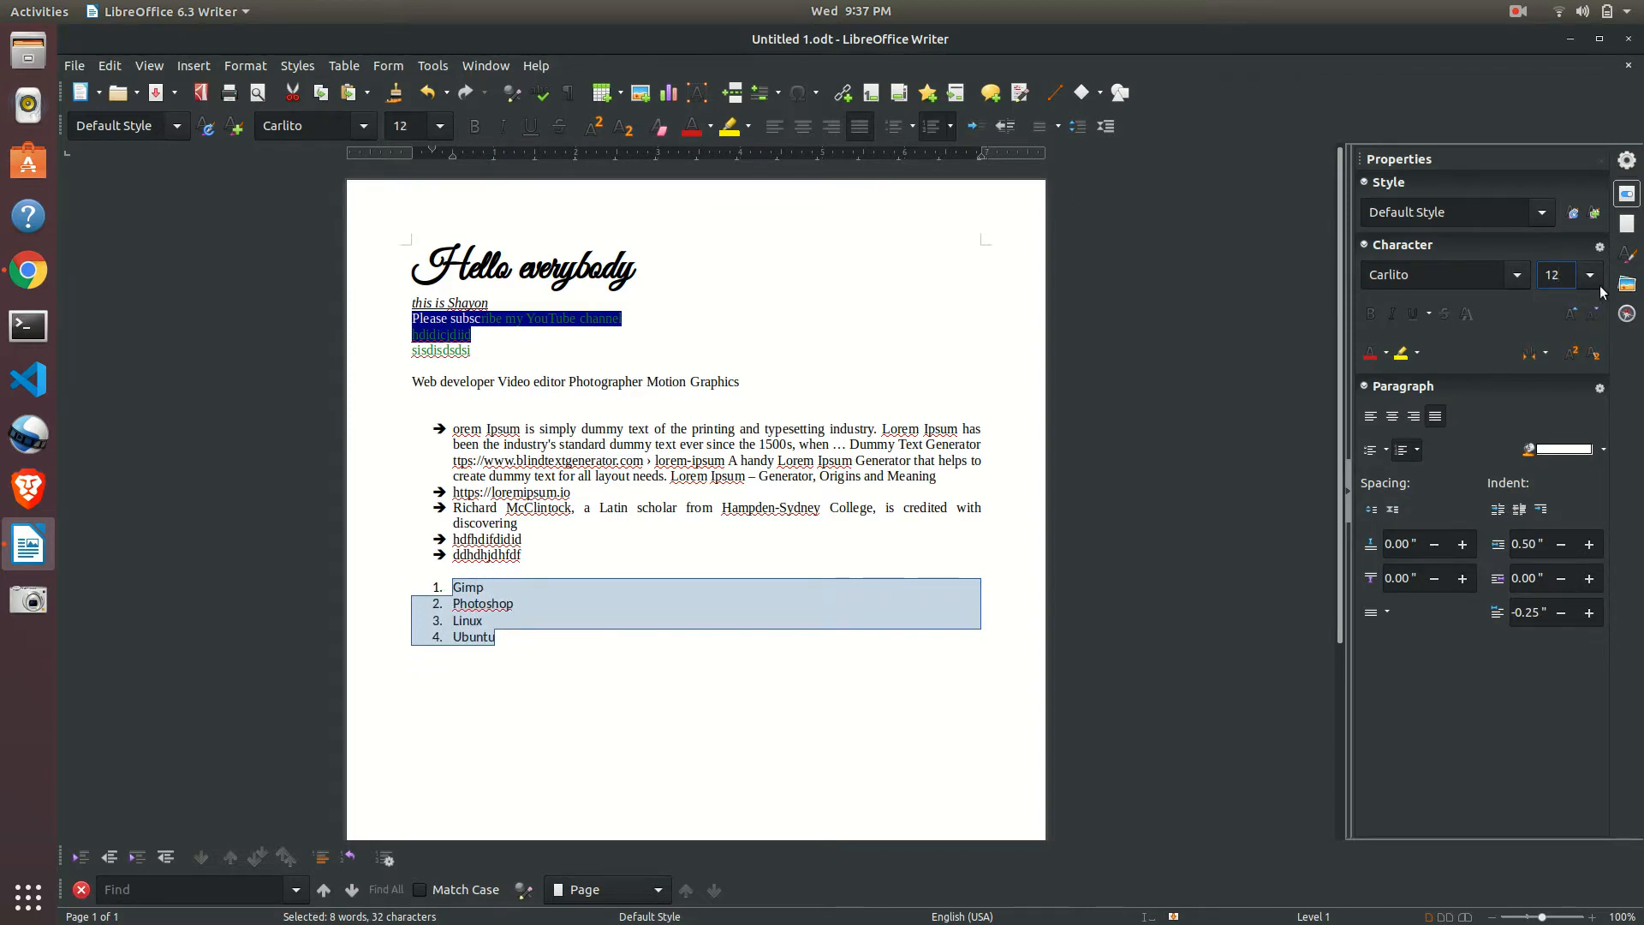
Start saving the document as a new file with the name "Example".
{"action": "left_click", "coordinate": [71, 66]}
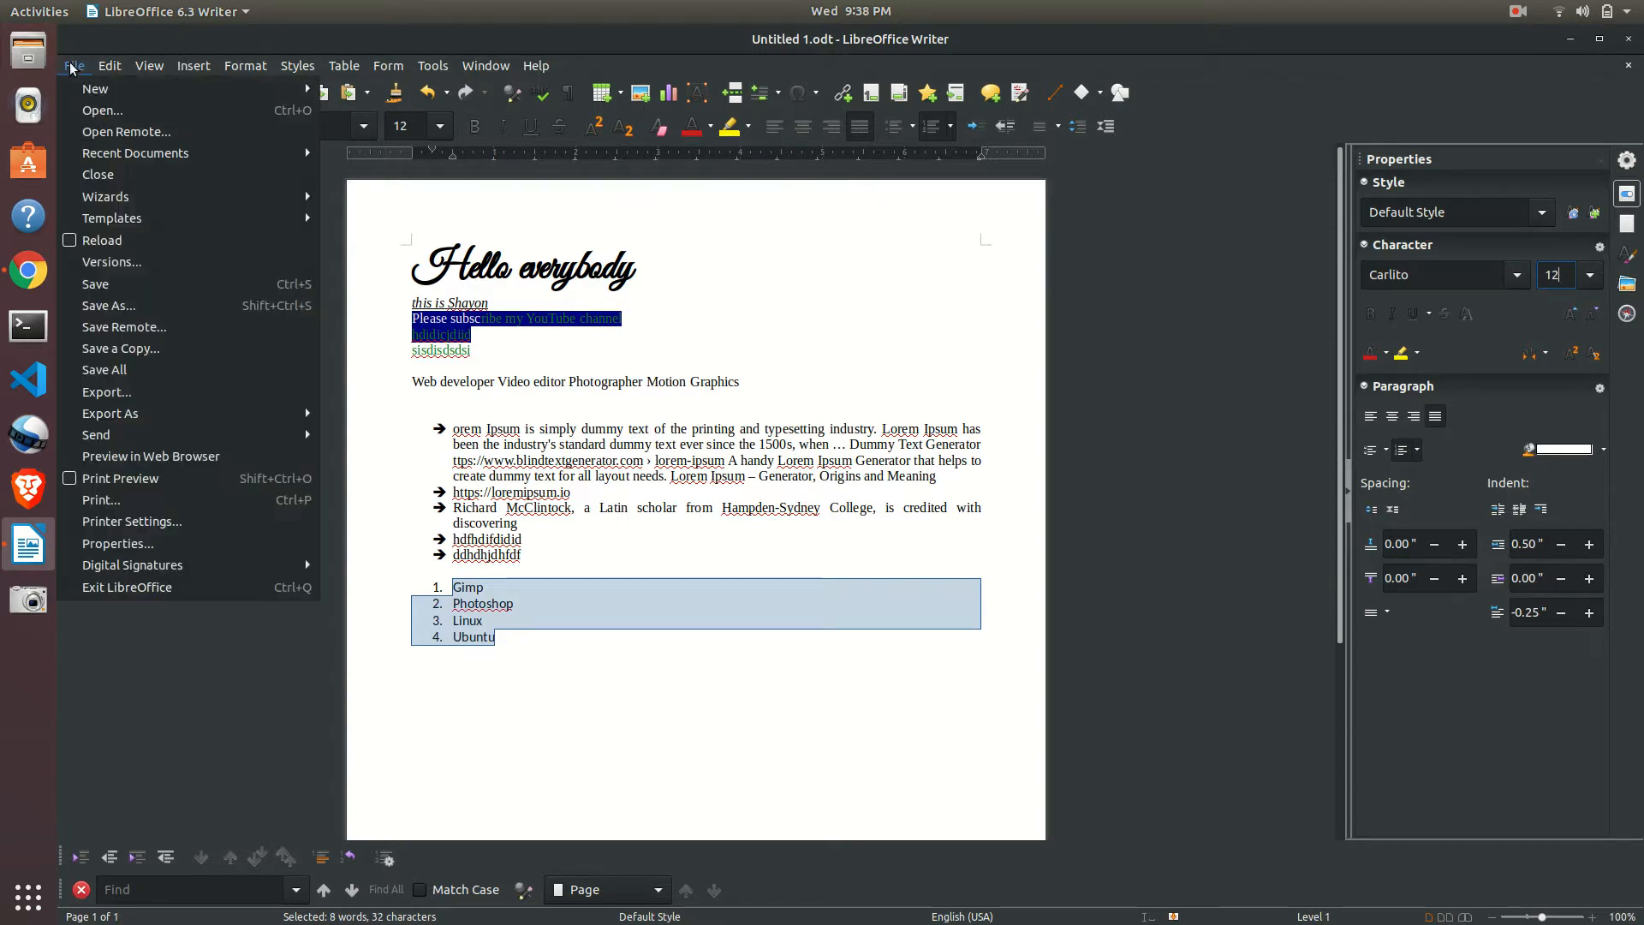
{"action": "left_click", "coordinate": [129, 306]}
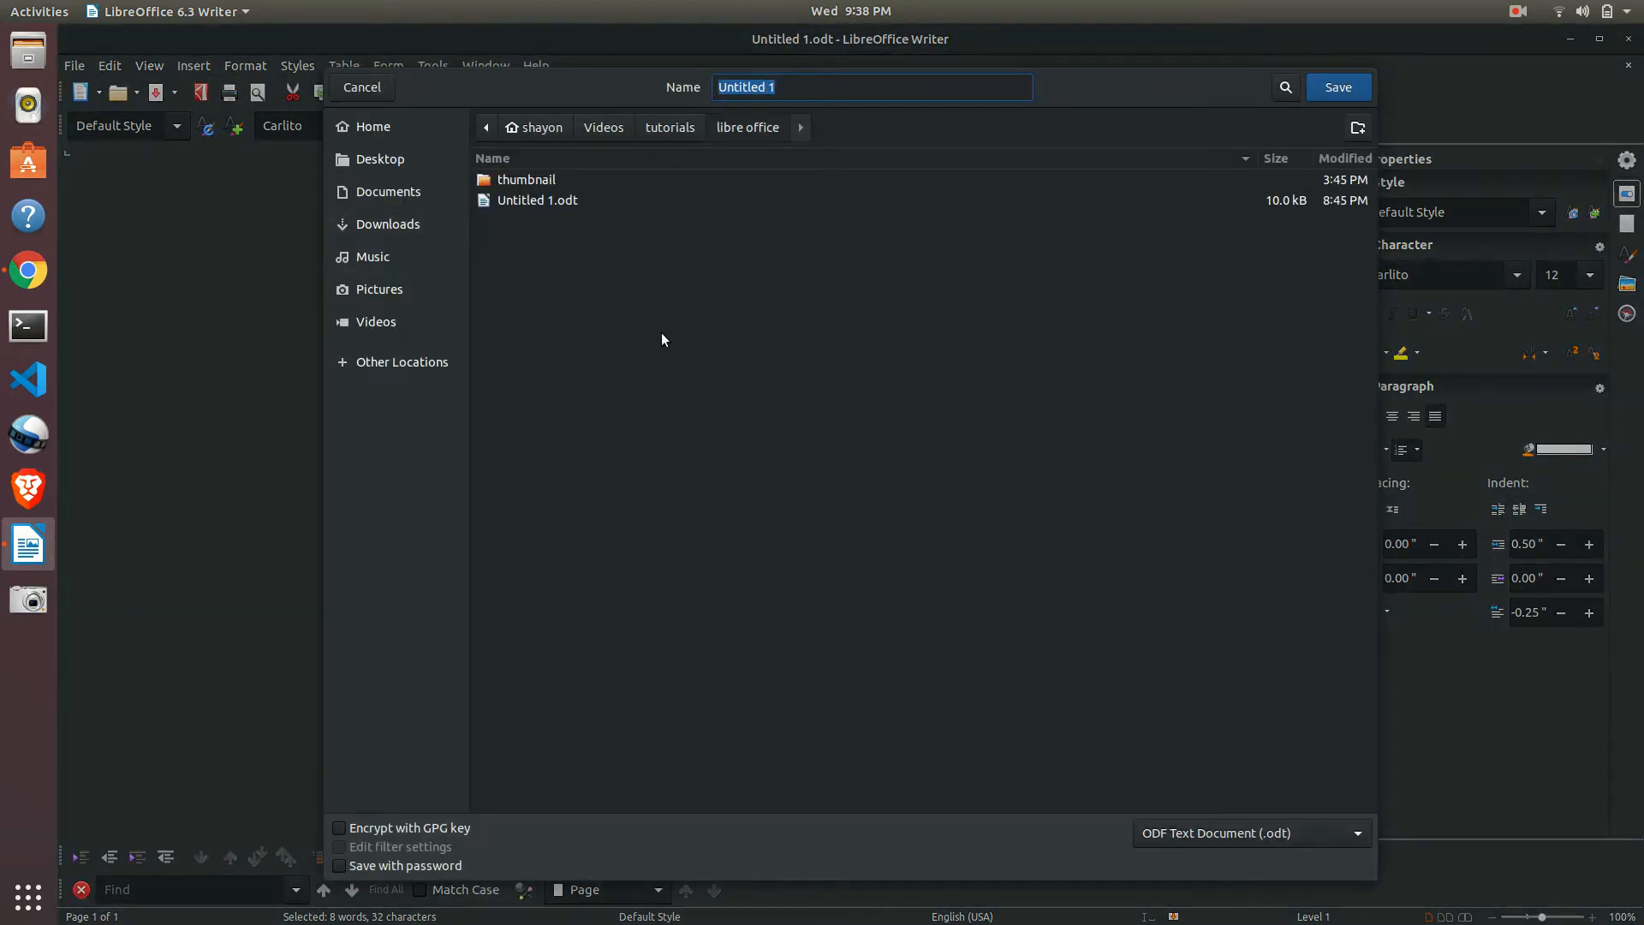
{"action": "type", "text": "Example"}
Go through the available file formats for the save and try Word 2007–365 (.docx).
{"action": "left_click", "coordinate": [1240, 833]}
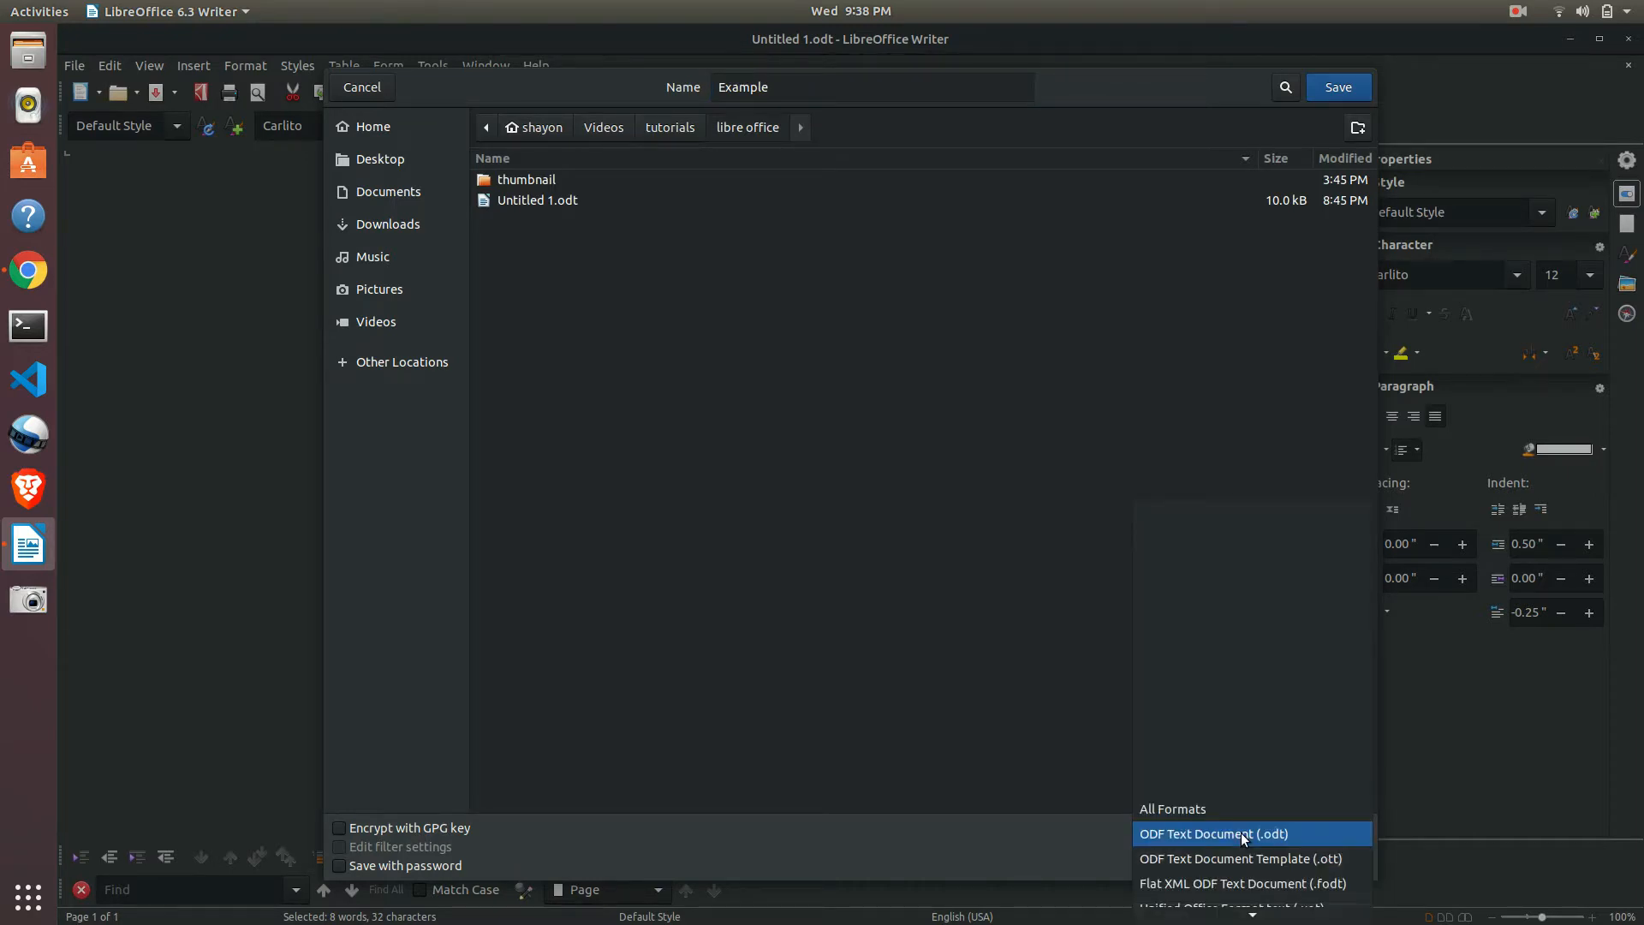
{"action": "key", "text": "Down"}
{"action": "key", "text": "Down"}
{"action": "key", "text": "Down"}
{"action": "key", "text": "Down"}
{"action": "key", "text": "Down"}
{"action": "key", "text": "Down"}
{"action": "key", "text": "Down"}
{"action": "key", "text": "Down"}
{"action": "key", "text": "Down"}
{"action": "key", "text": "Down"}
{"action": "key", "text": "Down"}
{"action": "key", "text": "Down"}
{"action": "key", "text": "Down"}
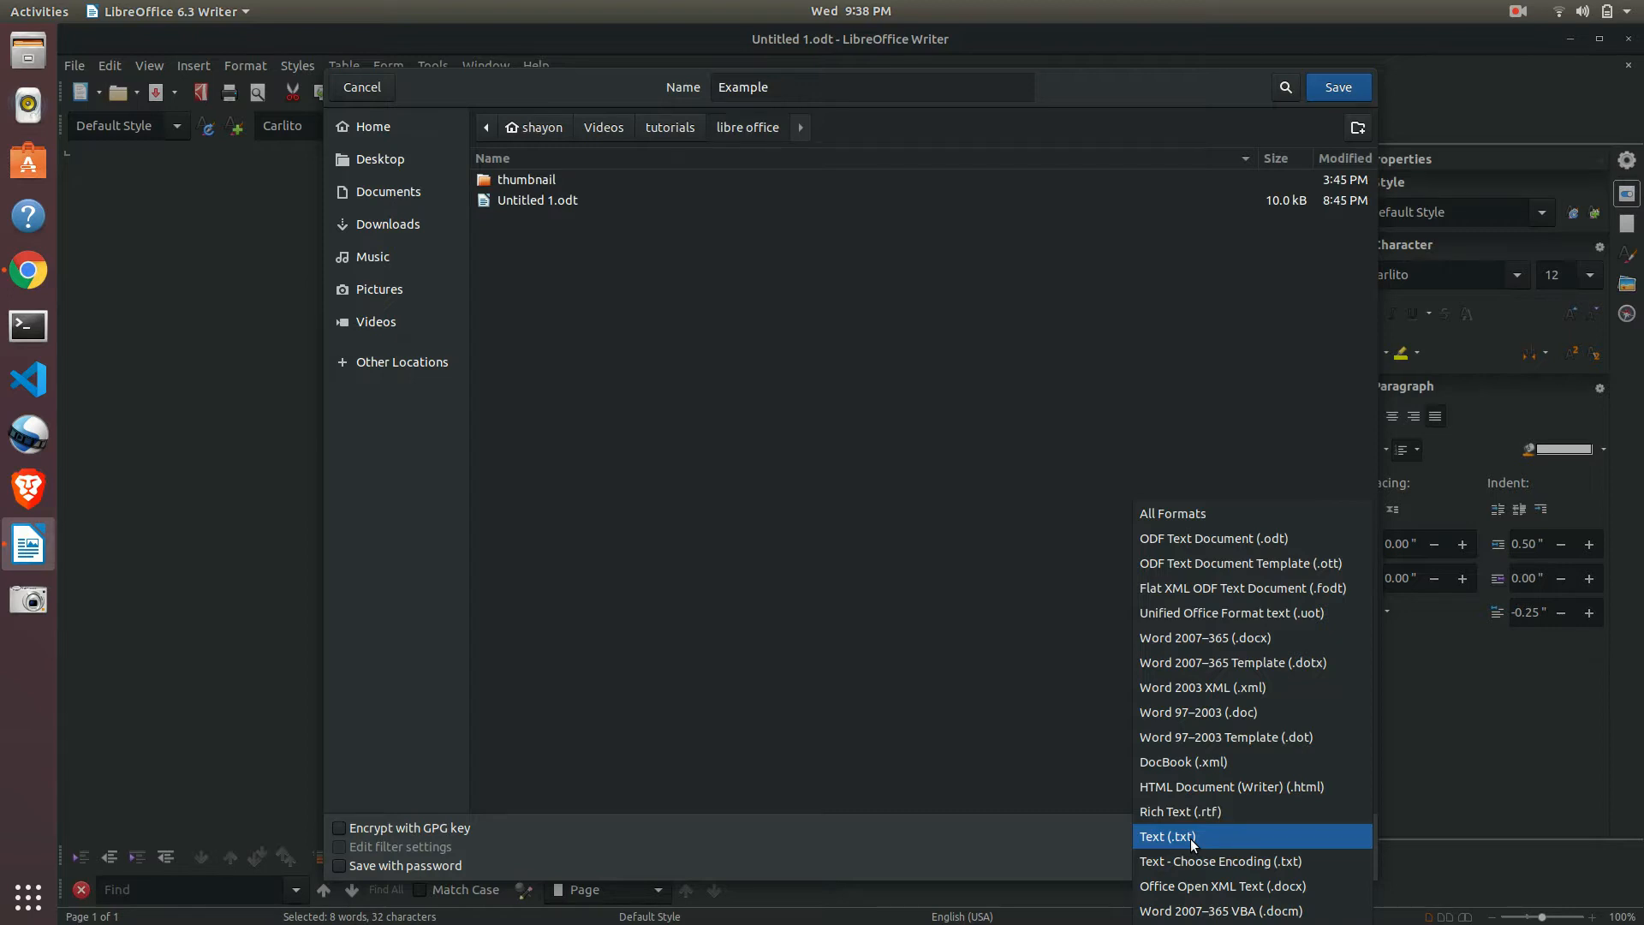
{"action": "left_click", "coordinate": [1238, 639]}
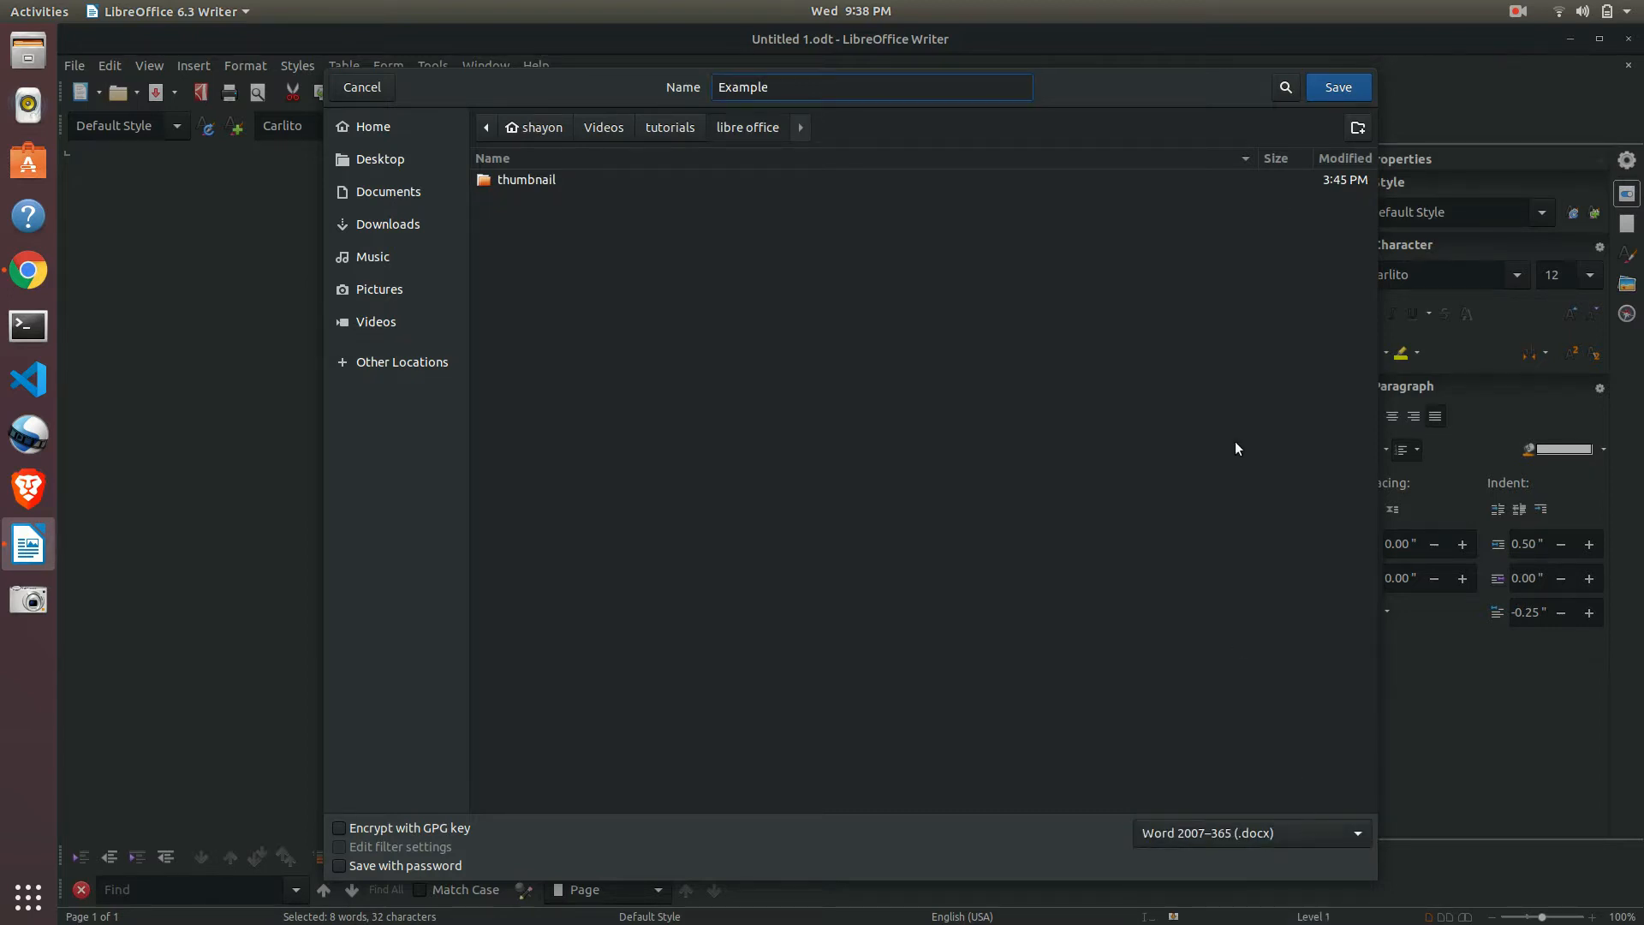
Set the file format to ODF Text Document (.odt) and save the file in the thumbnail folder.
{"action": "left_click", "coordinate": [897, 179]}
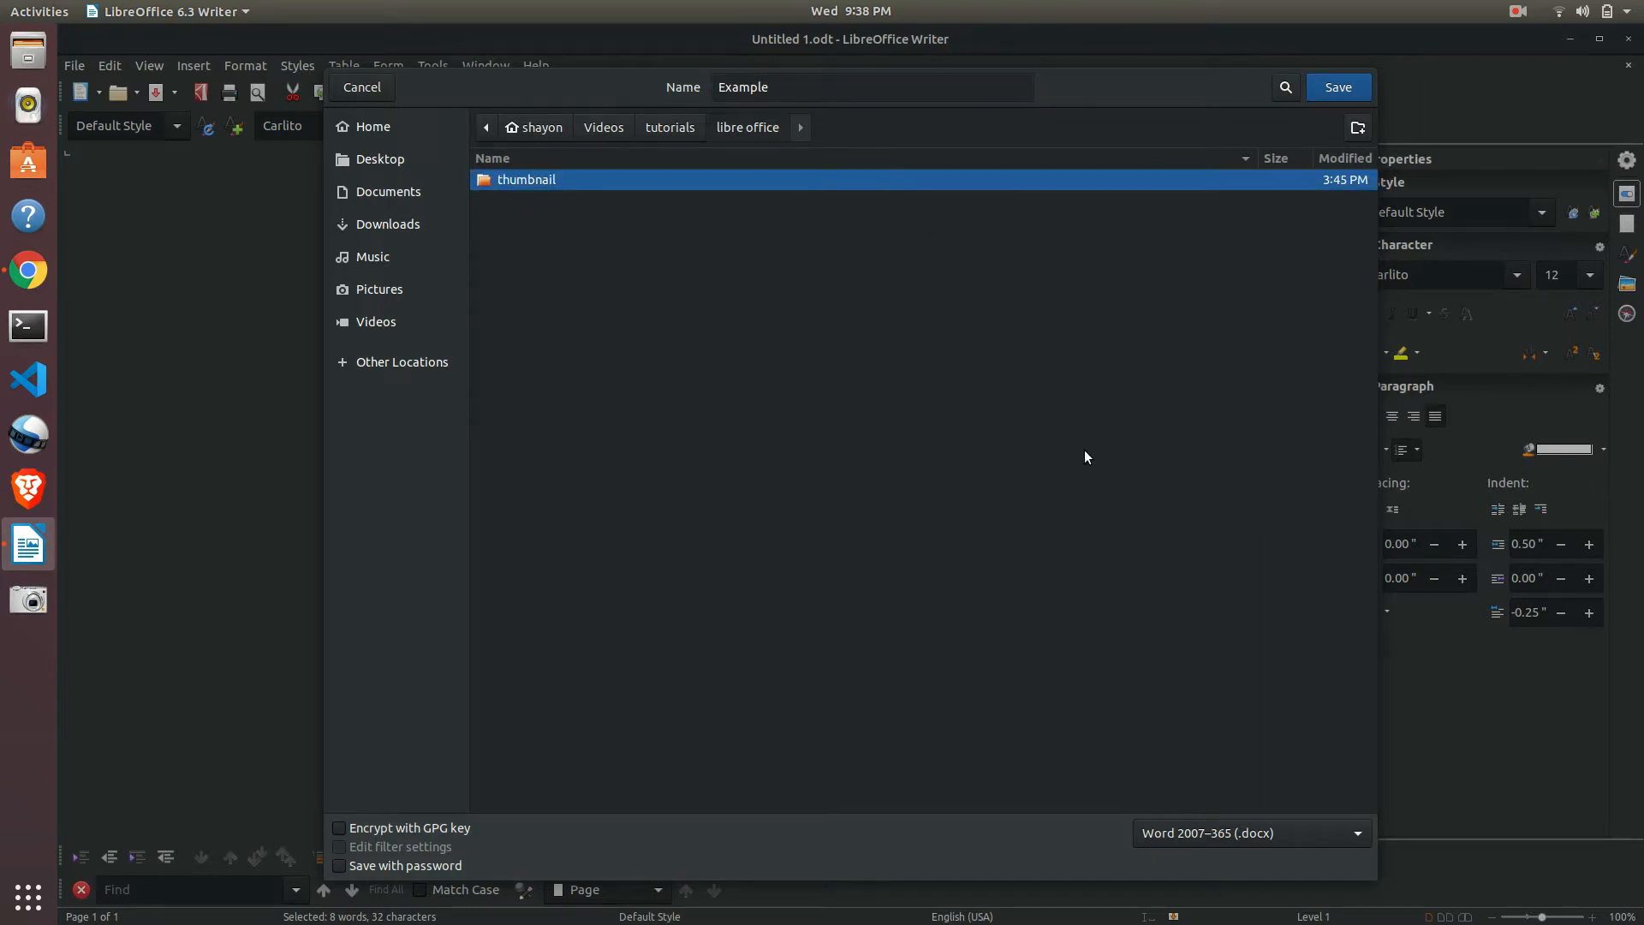
{"action": "left_click", "coordinate": [1199, 832]}
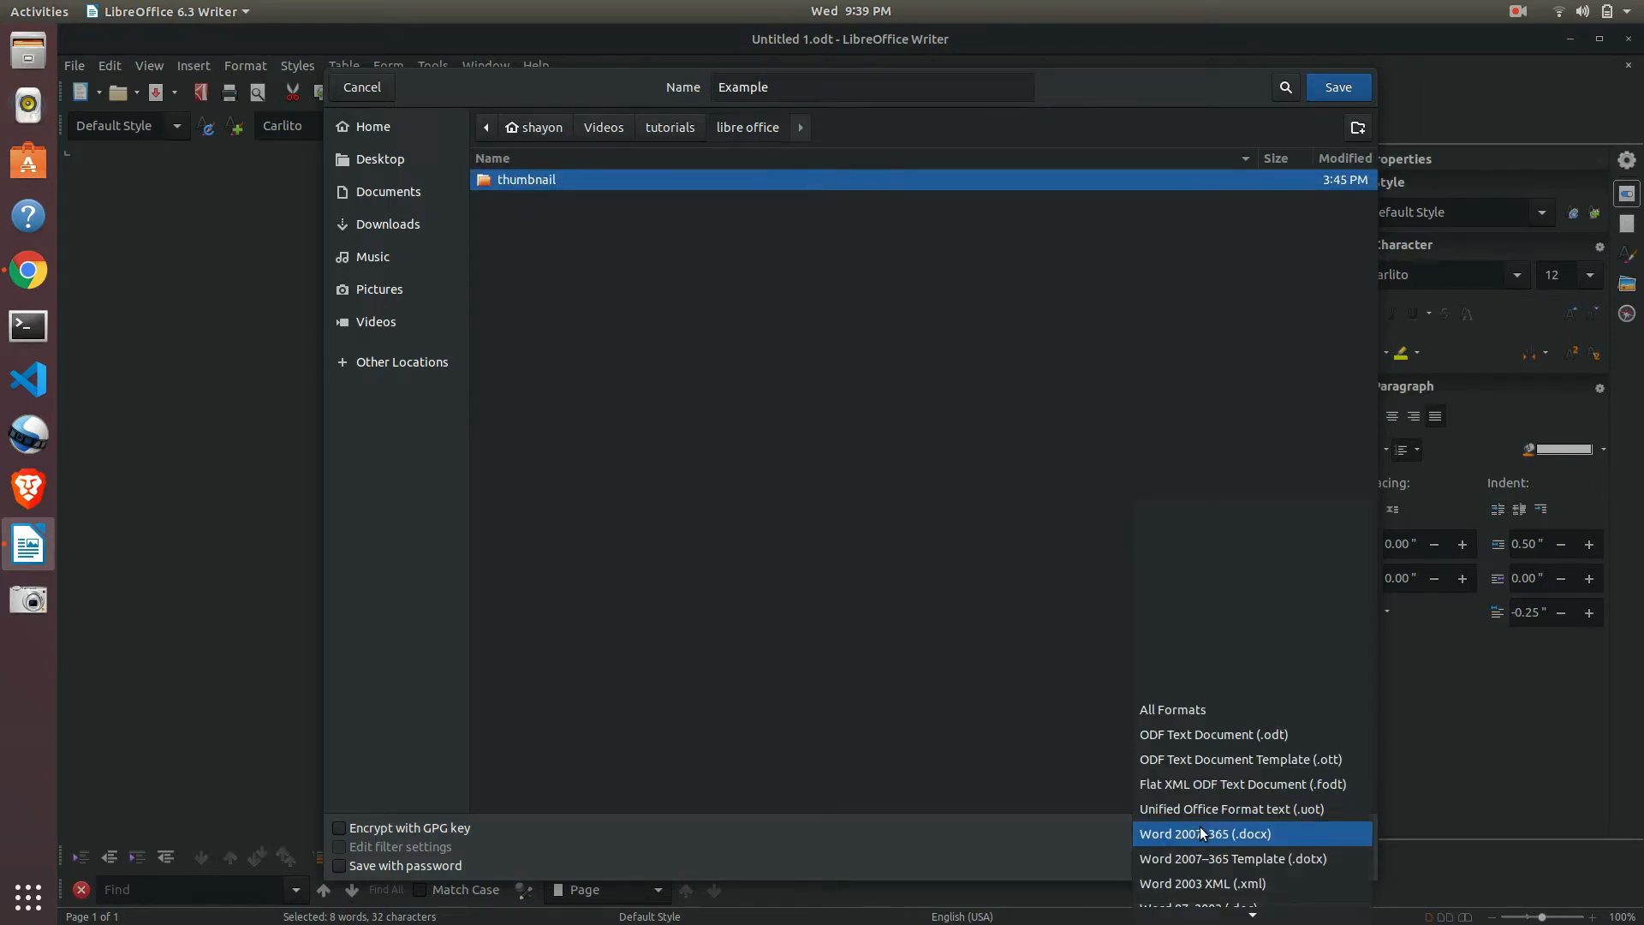
{"action": "left_click", "coordinate": [1200, 735]}
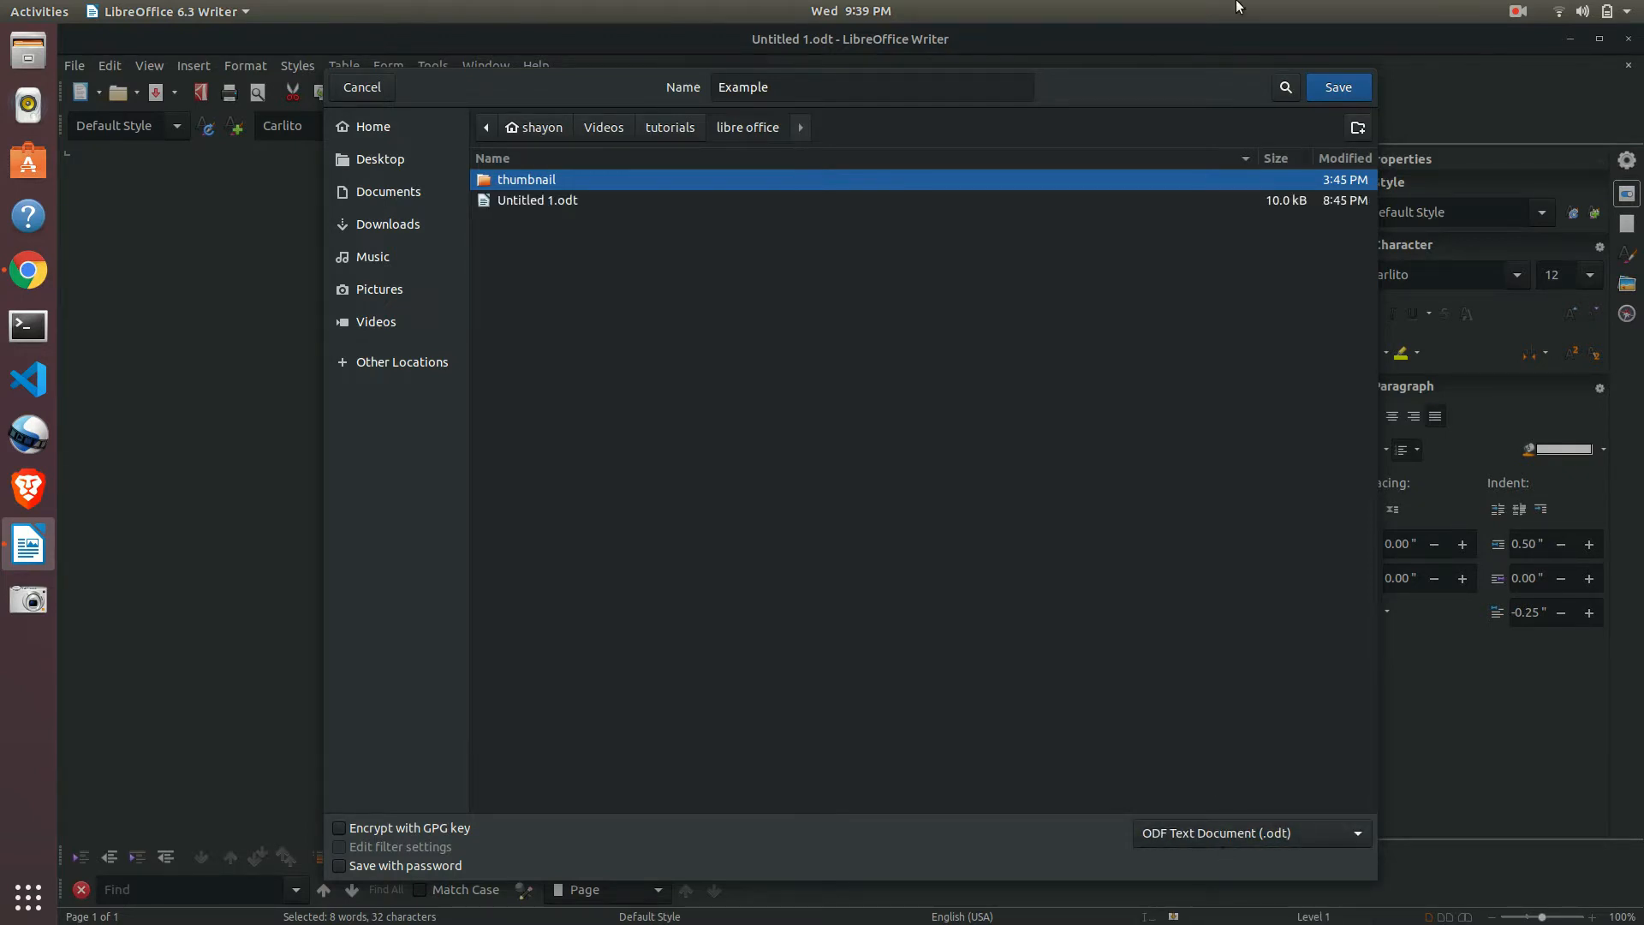
{"action": "left_click", "coordinate": [1341, 89]}
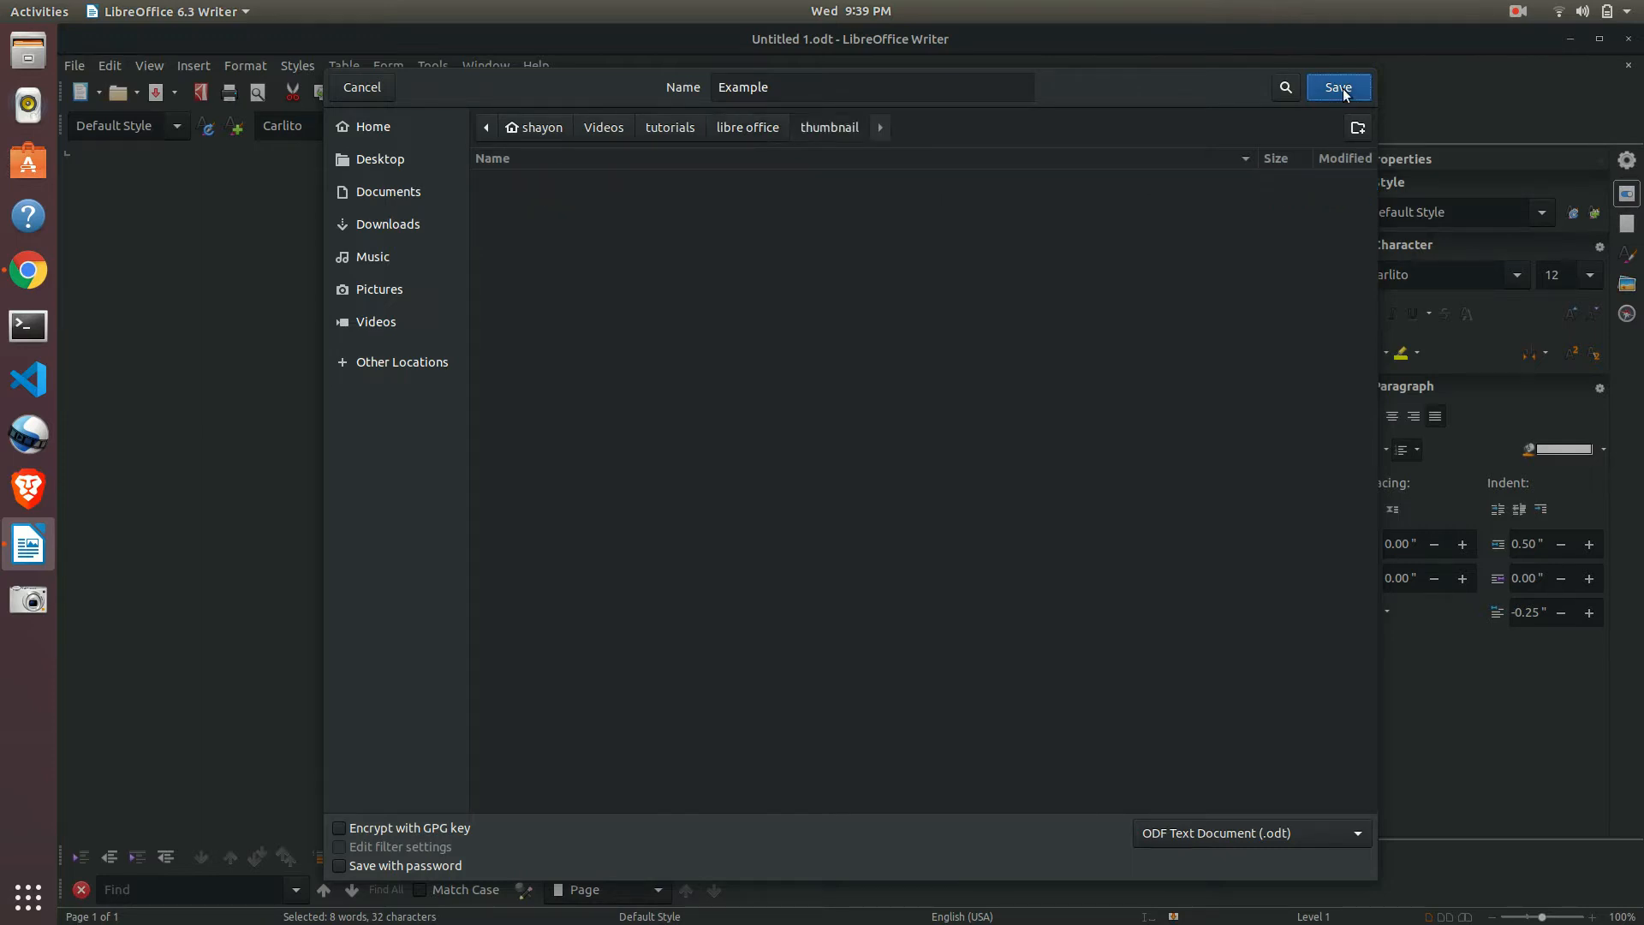
{"action": "left_click", "coordinate": [1344, 89]}
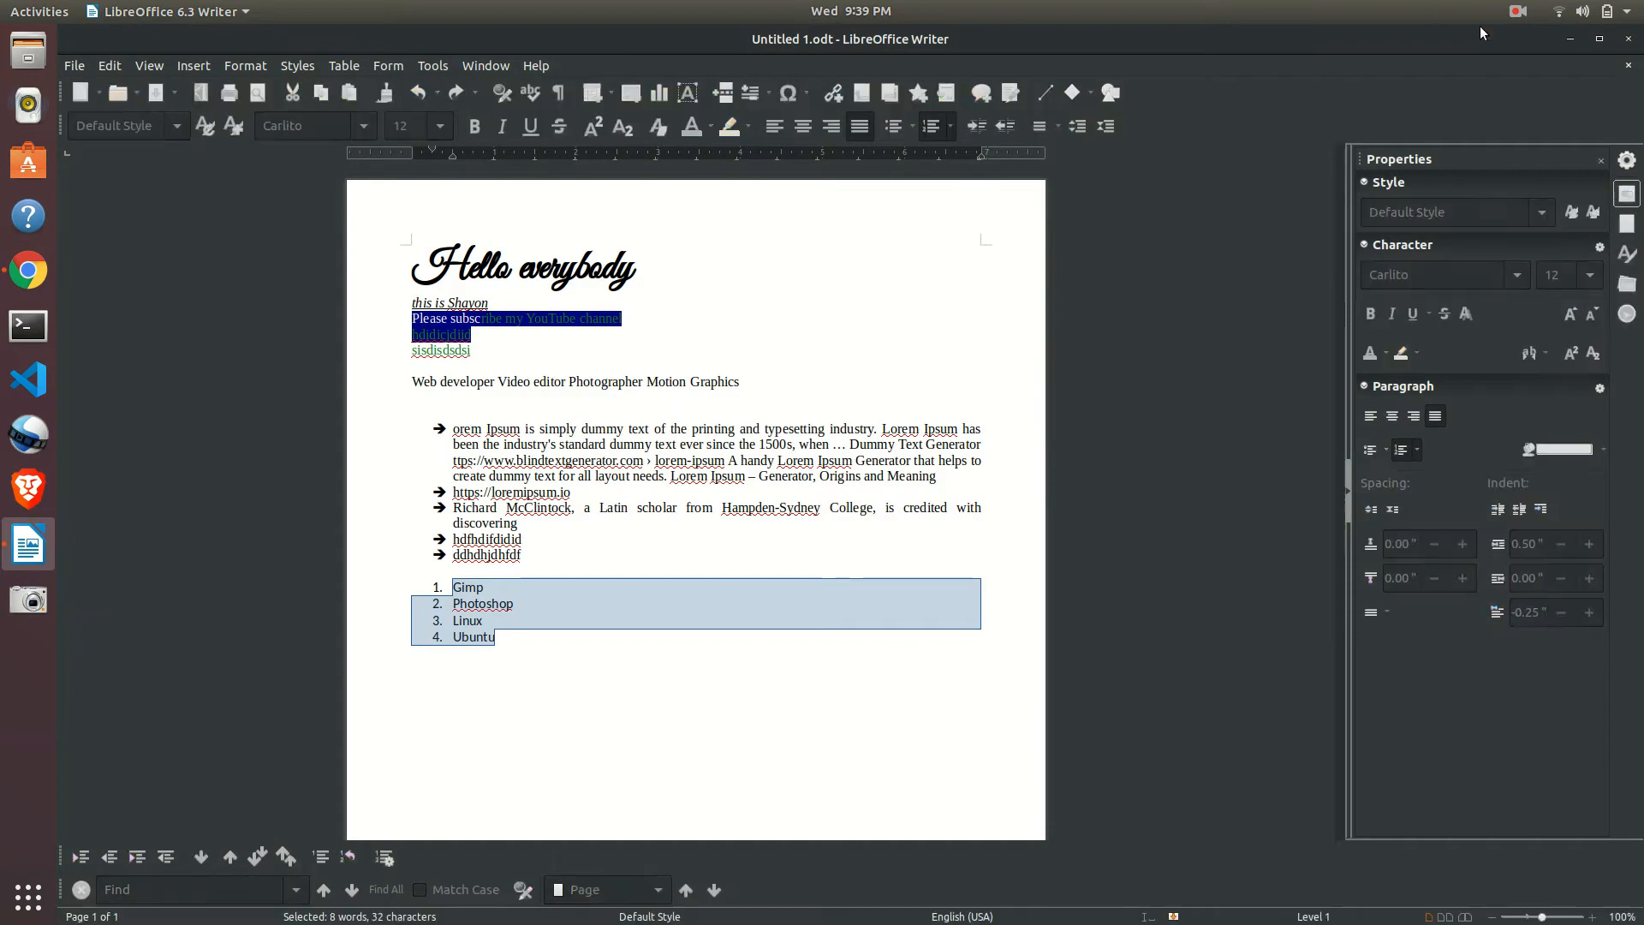
Close the document window and relaunch LibreOffice Writer from the desktop's application overview.
{"action": "left_click", "coordinate": [1627, 40]}
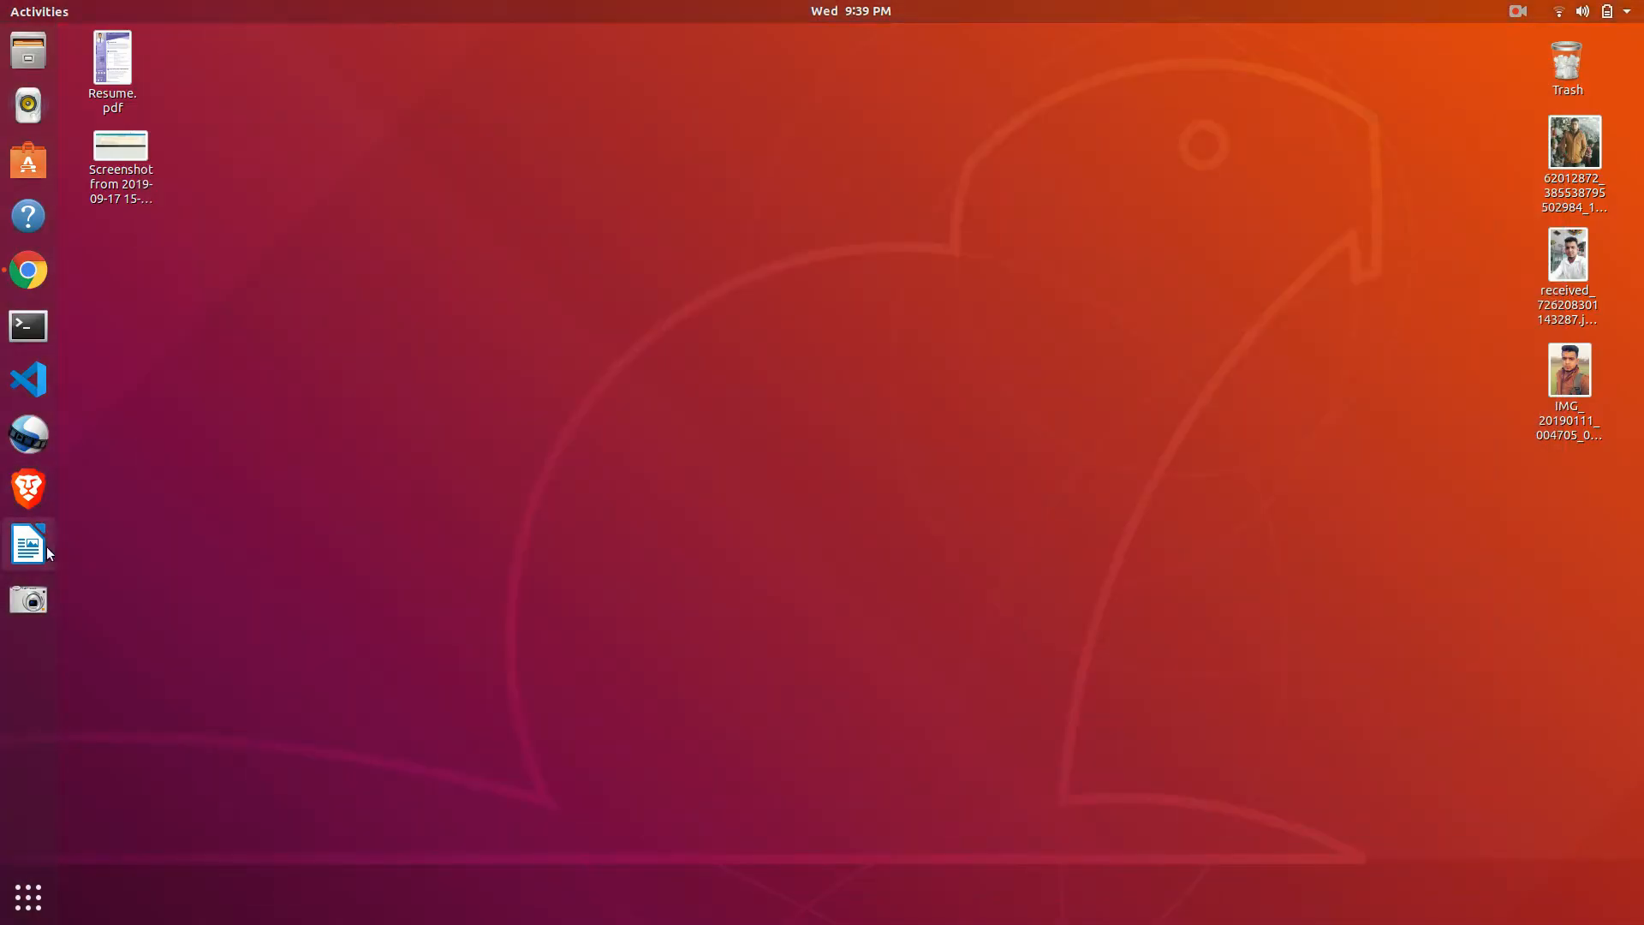
{"action": "left_click", "coordinate": [26, 914]}
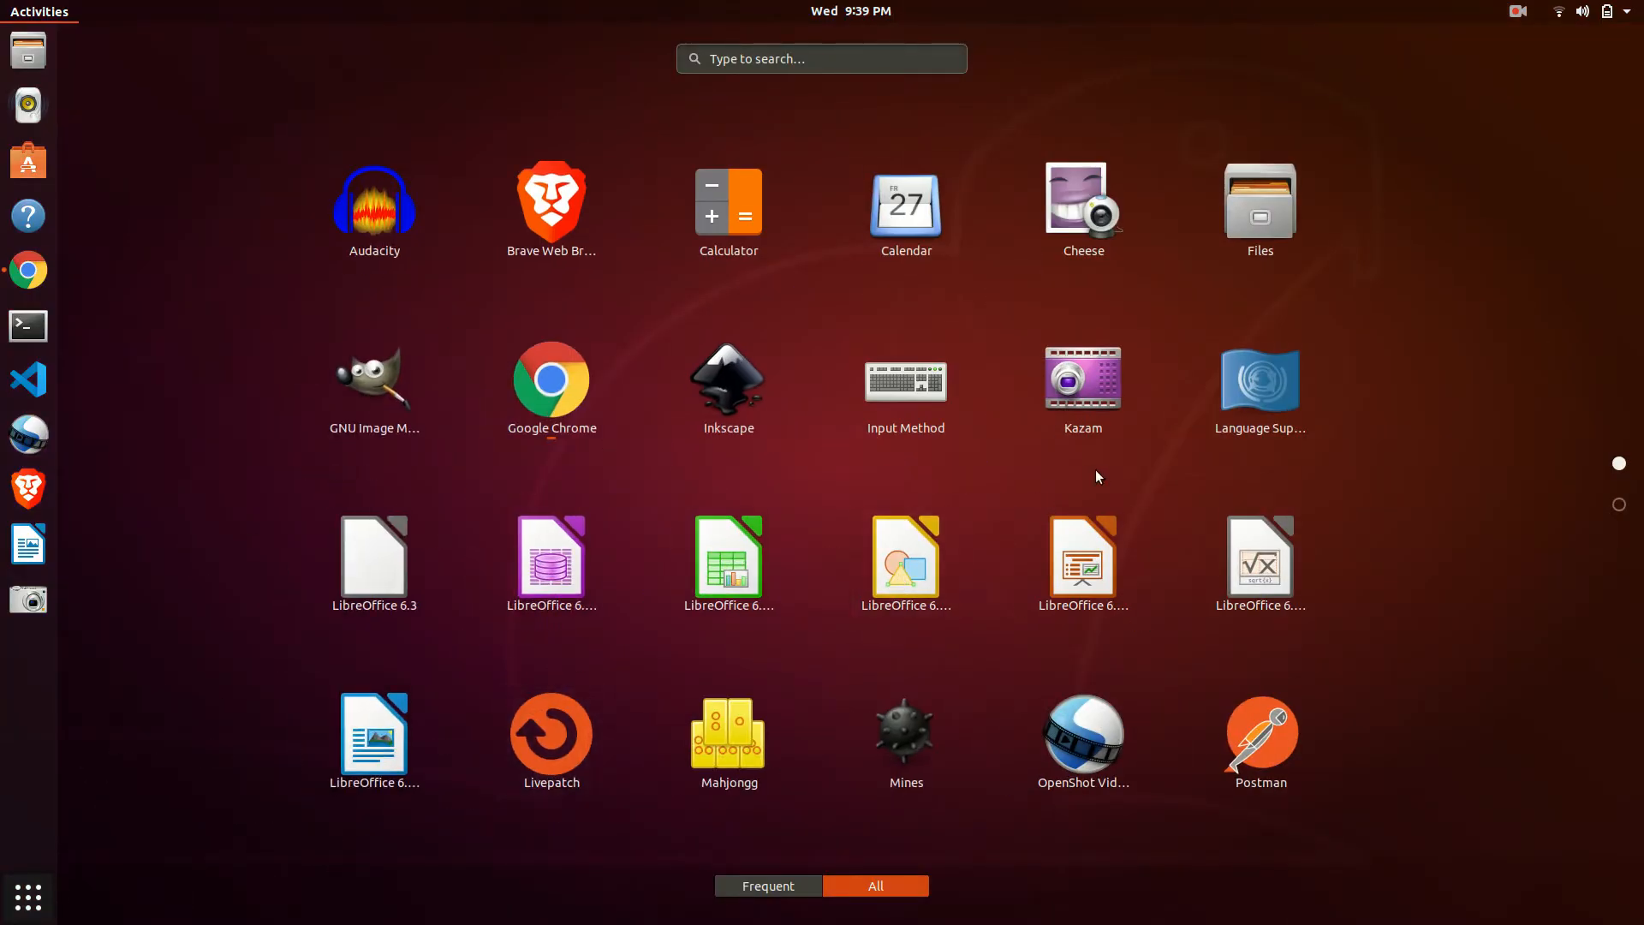
{"action": "left_click", "coordinate": [377, 738]}
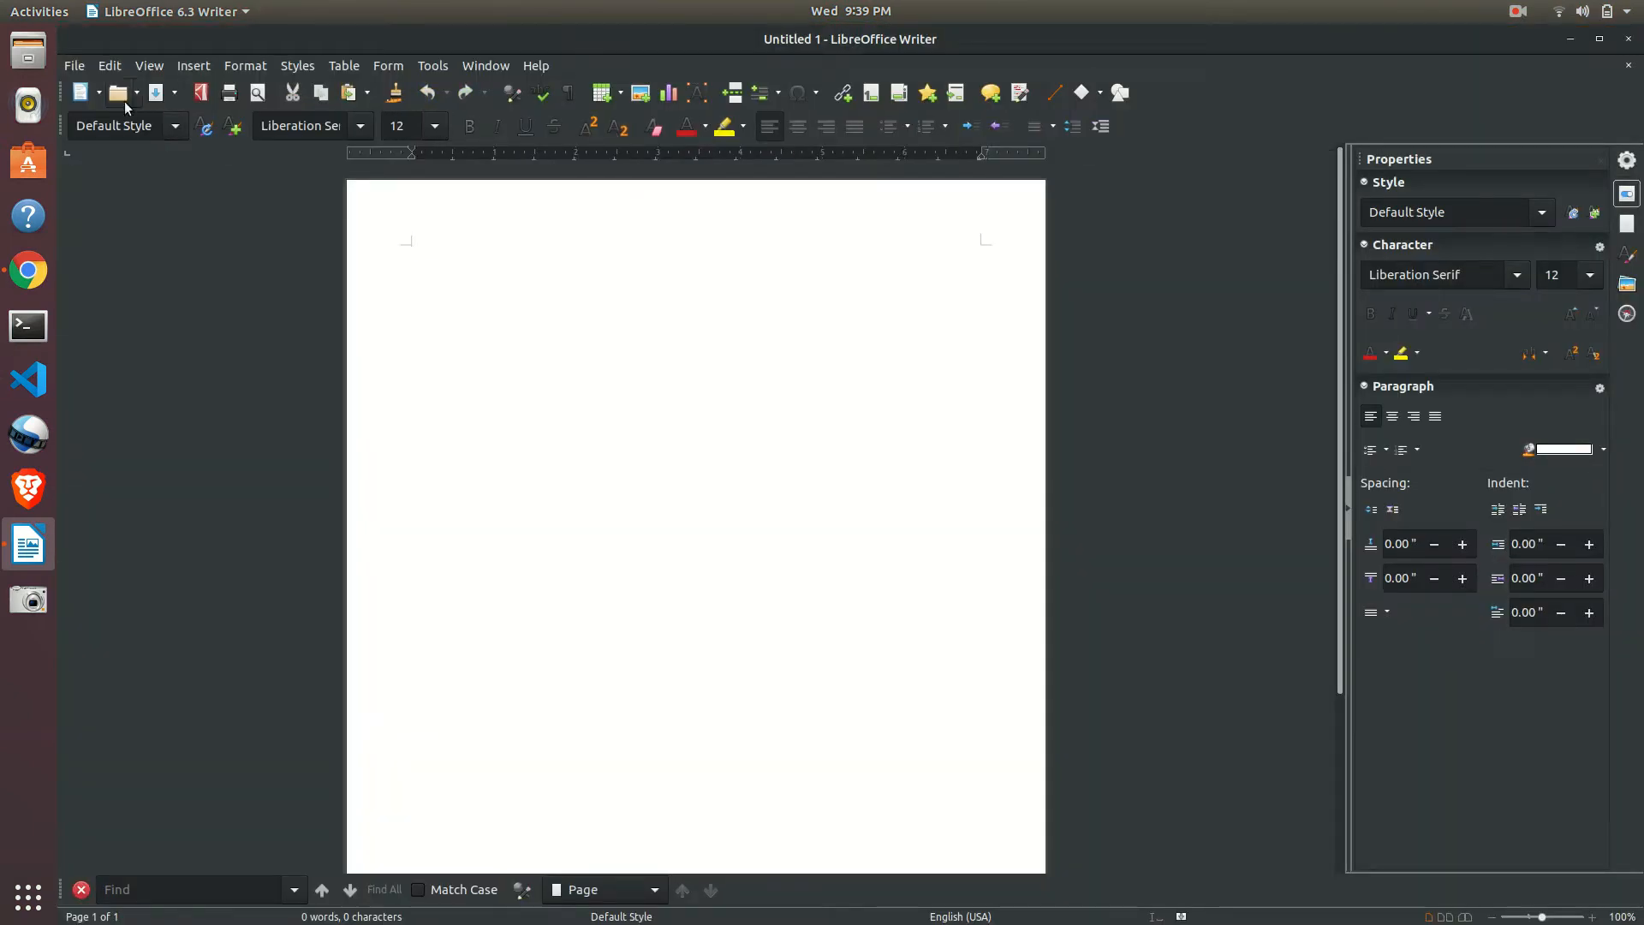
Reopen Example.odt from the recently used documents.
{"action": "left_click", "coordinate": [79, 69]}
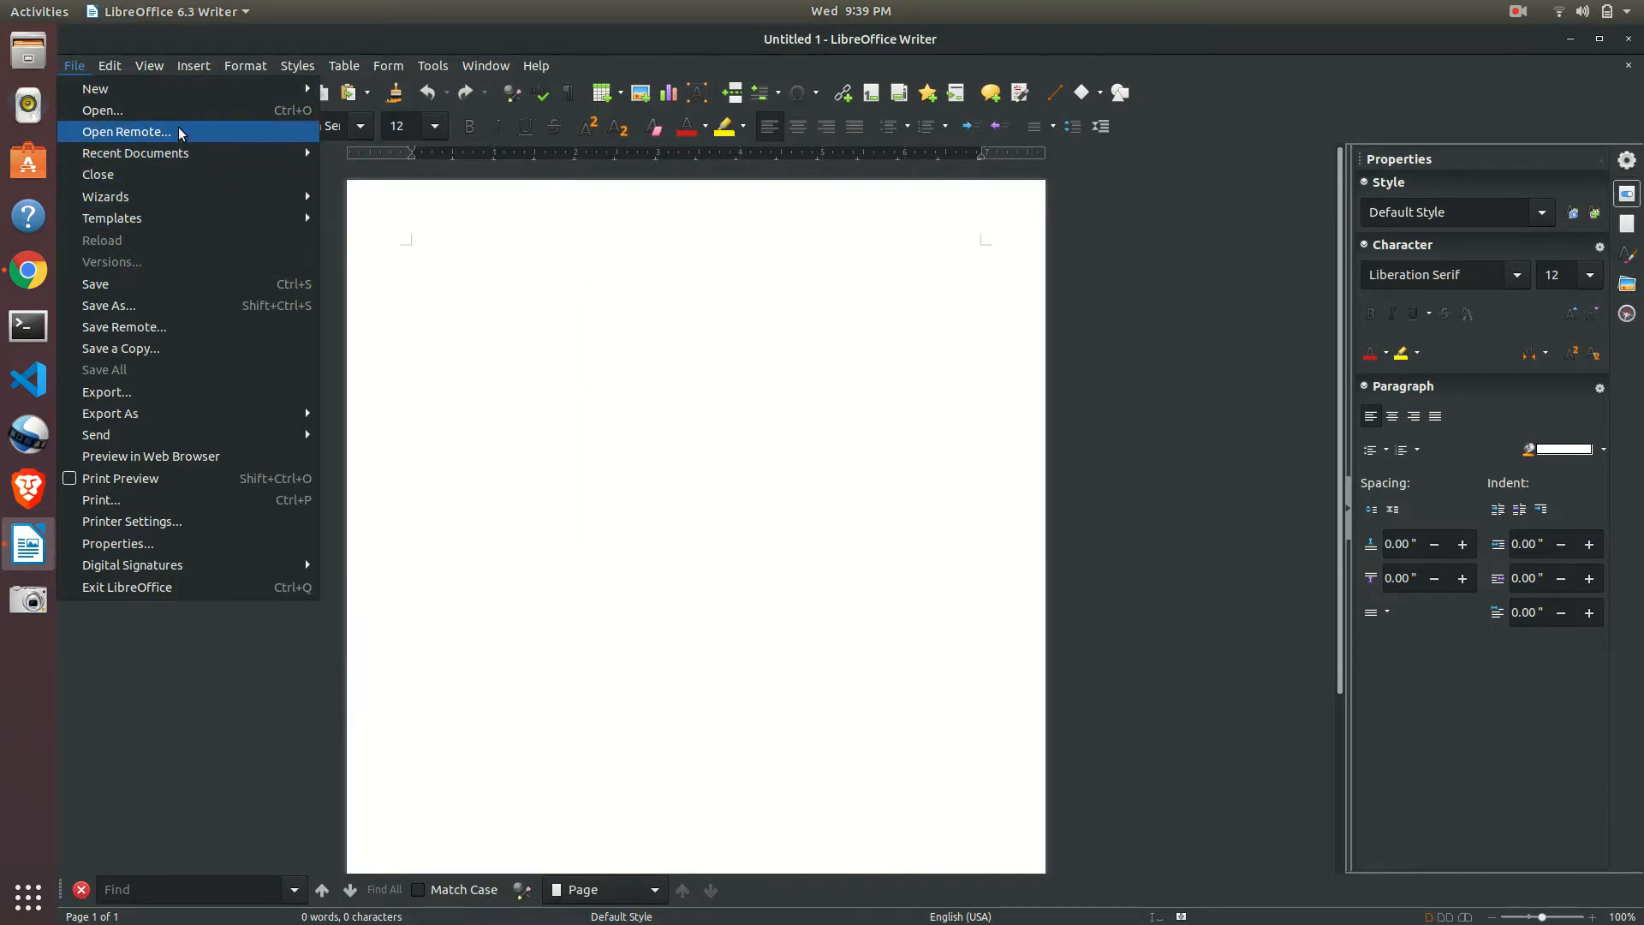
{"action": "mouse_move", "coordinate": [196, 160]}
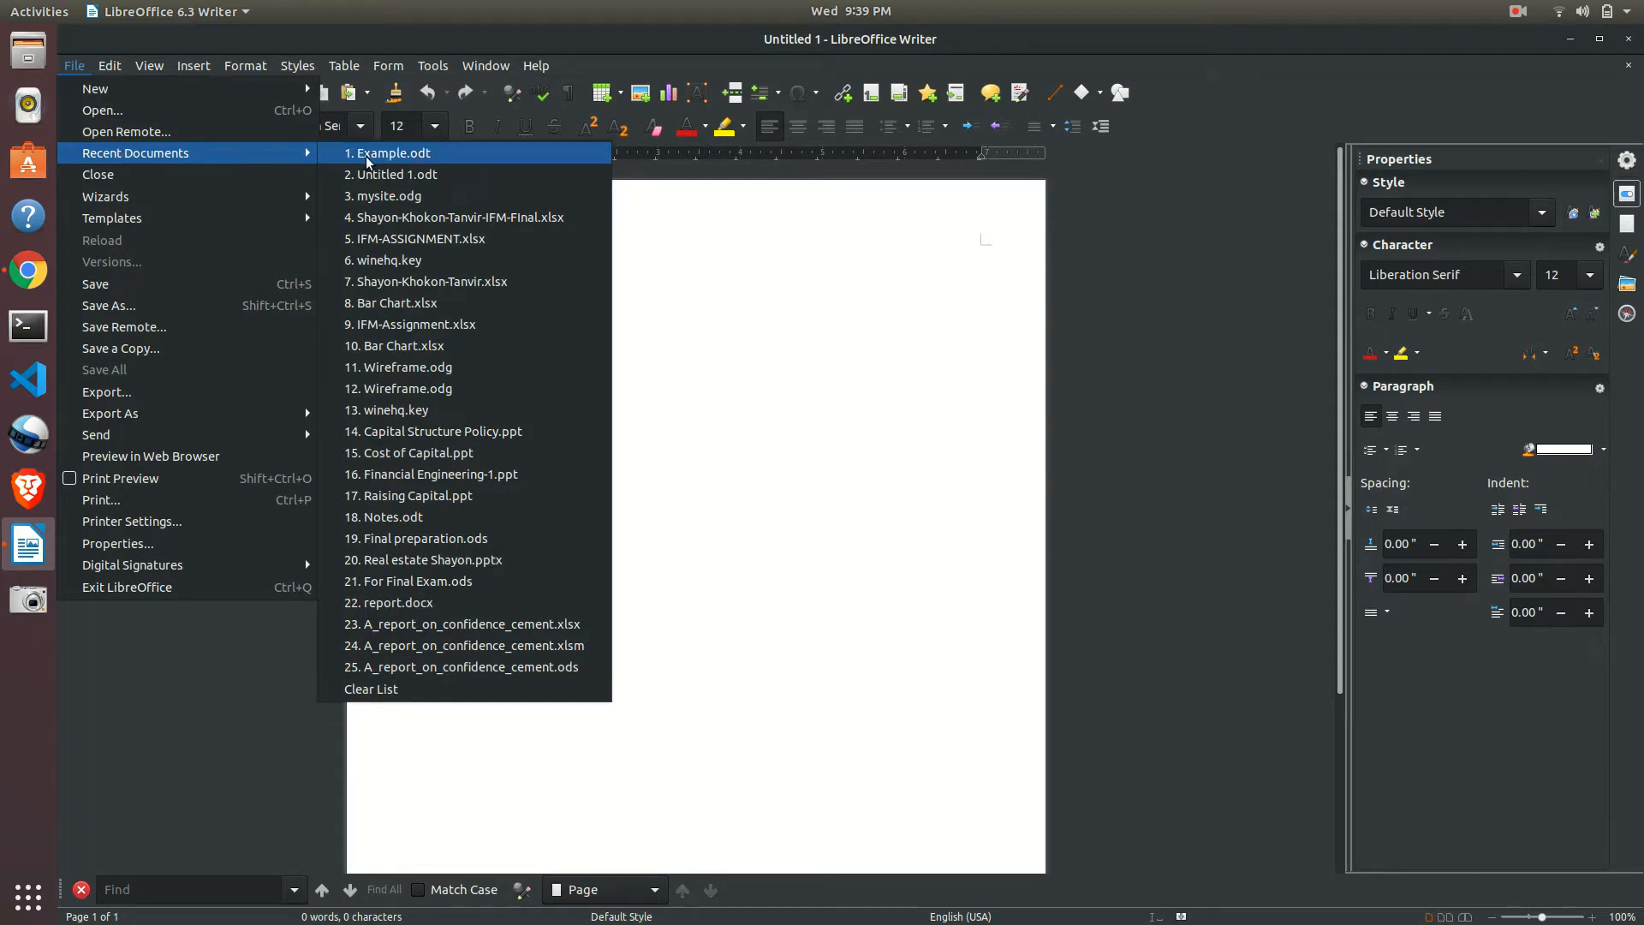
{"action": "left_click", "coordinate": [390, 156]}
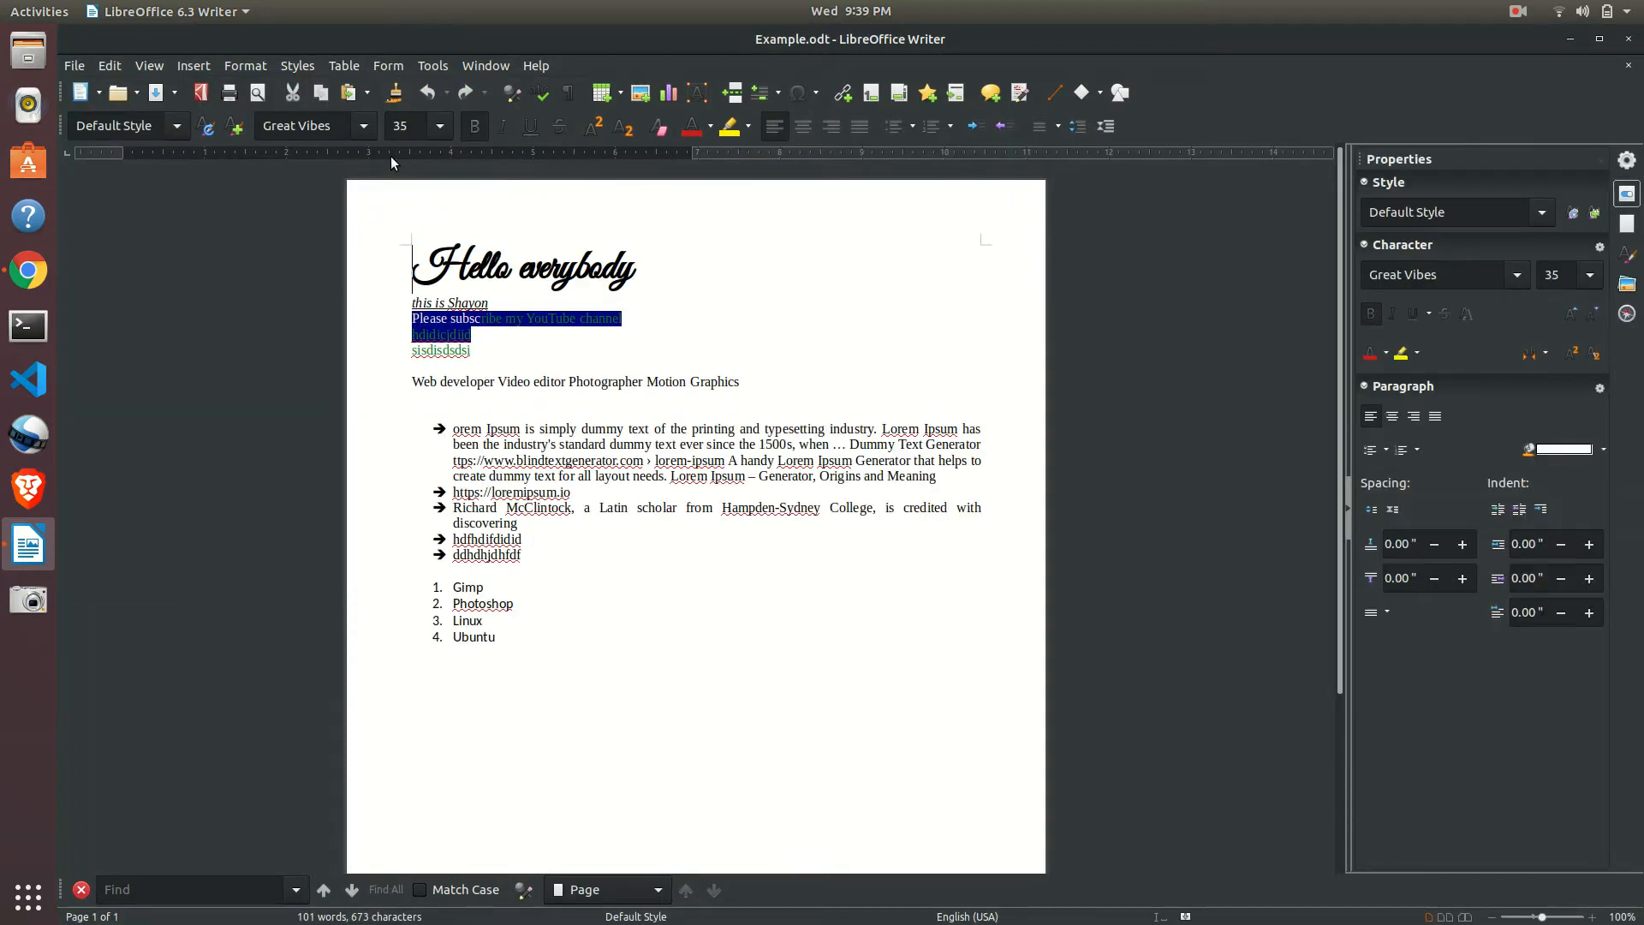
{"action": "left_click", "coordinate": [76, 68]}
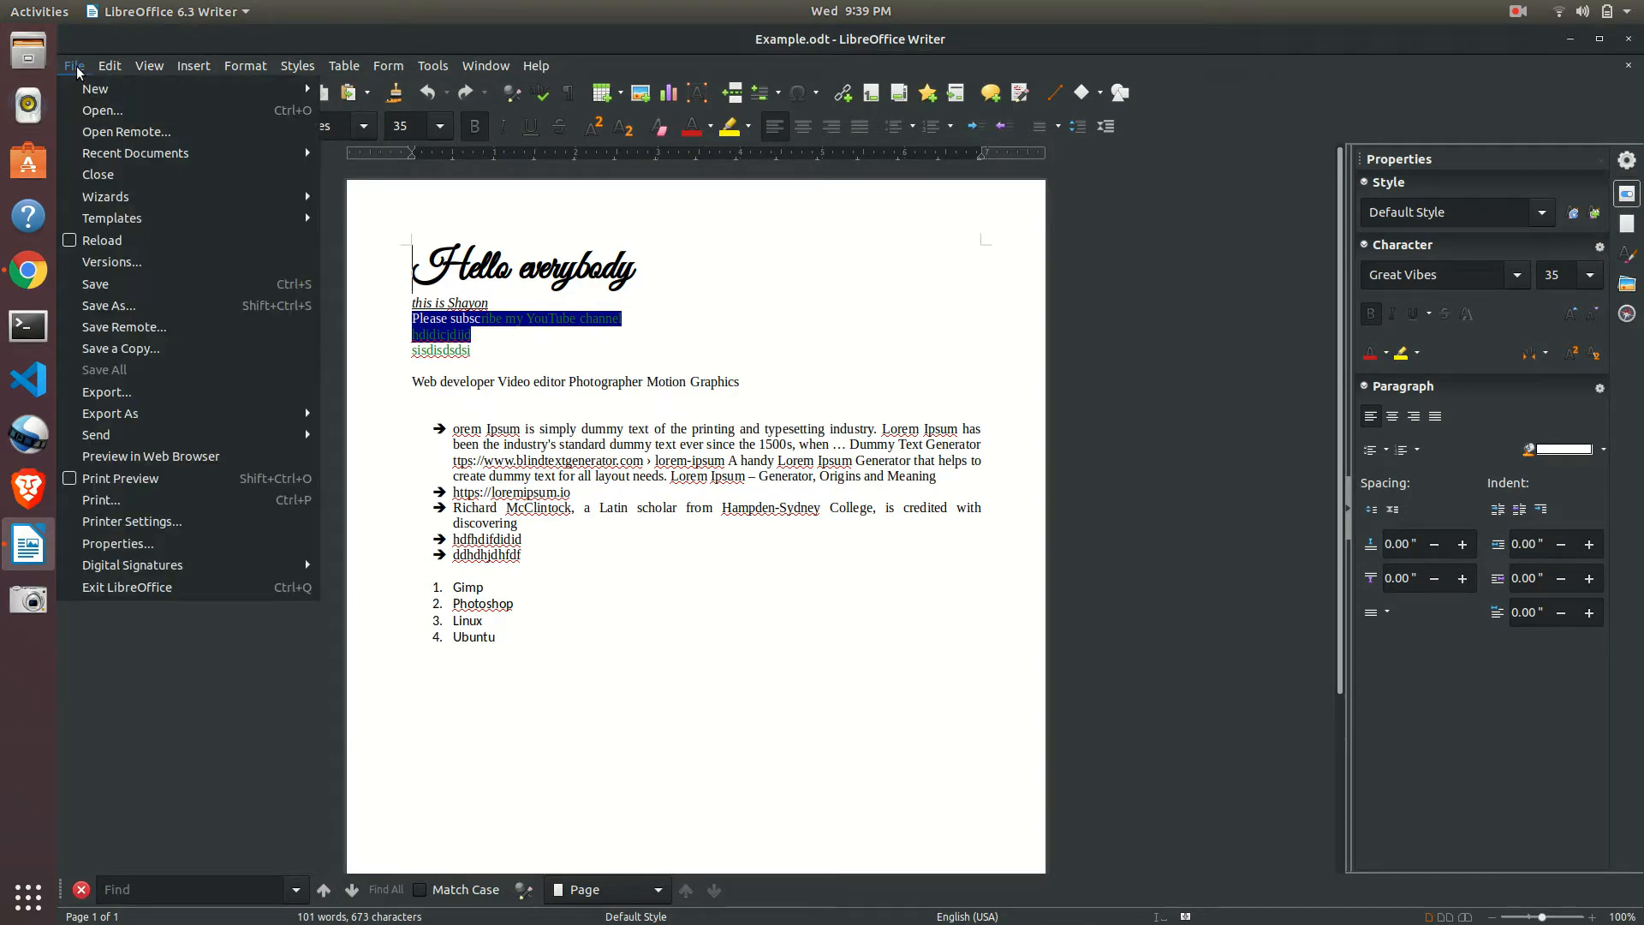
{"action": "left_click", "coordinate": [110, 111]}
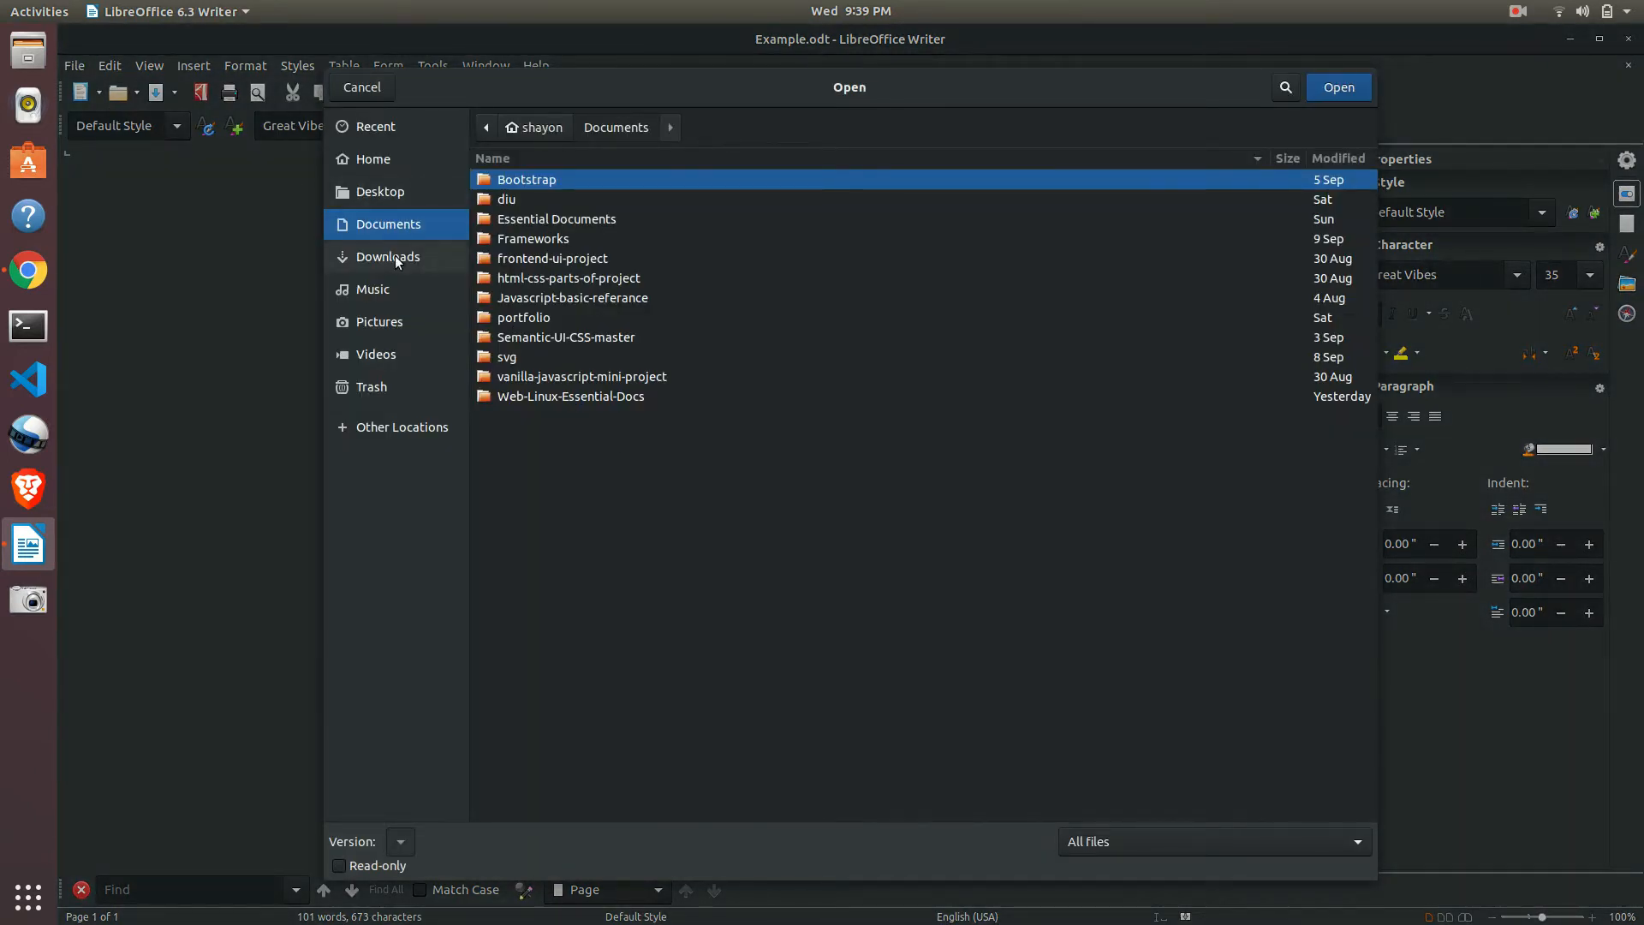
{"action": "left_click", "coordinate": [387, 84]}
Export the document as a PDF with the default options, saved as "Example" in the libre office folder under tutorials.
{"action": "left_click", "coordinate": [76, 66]}
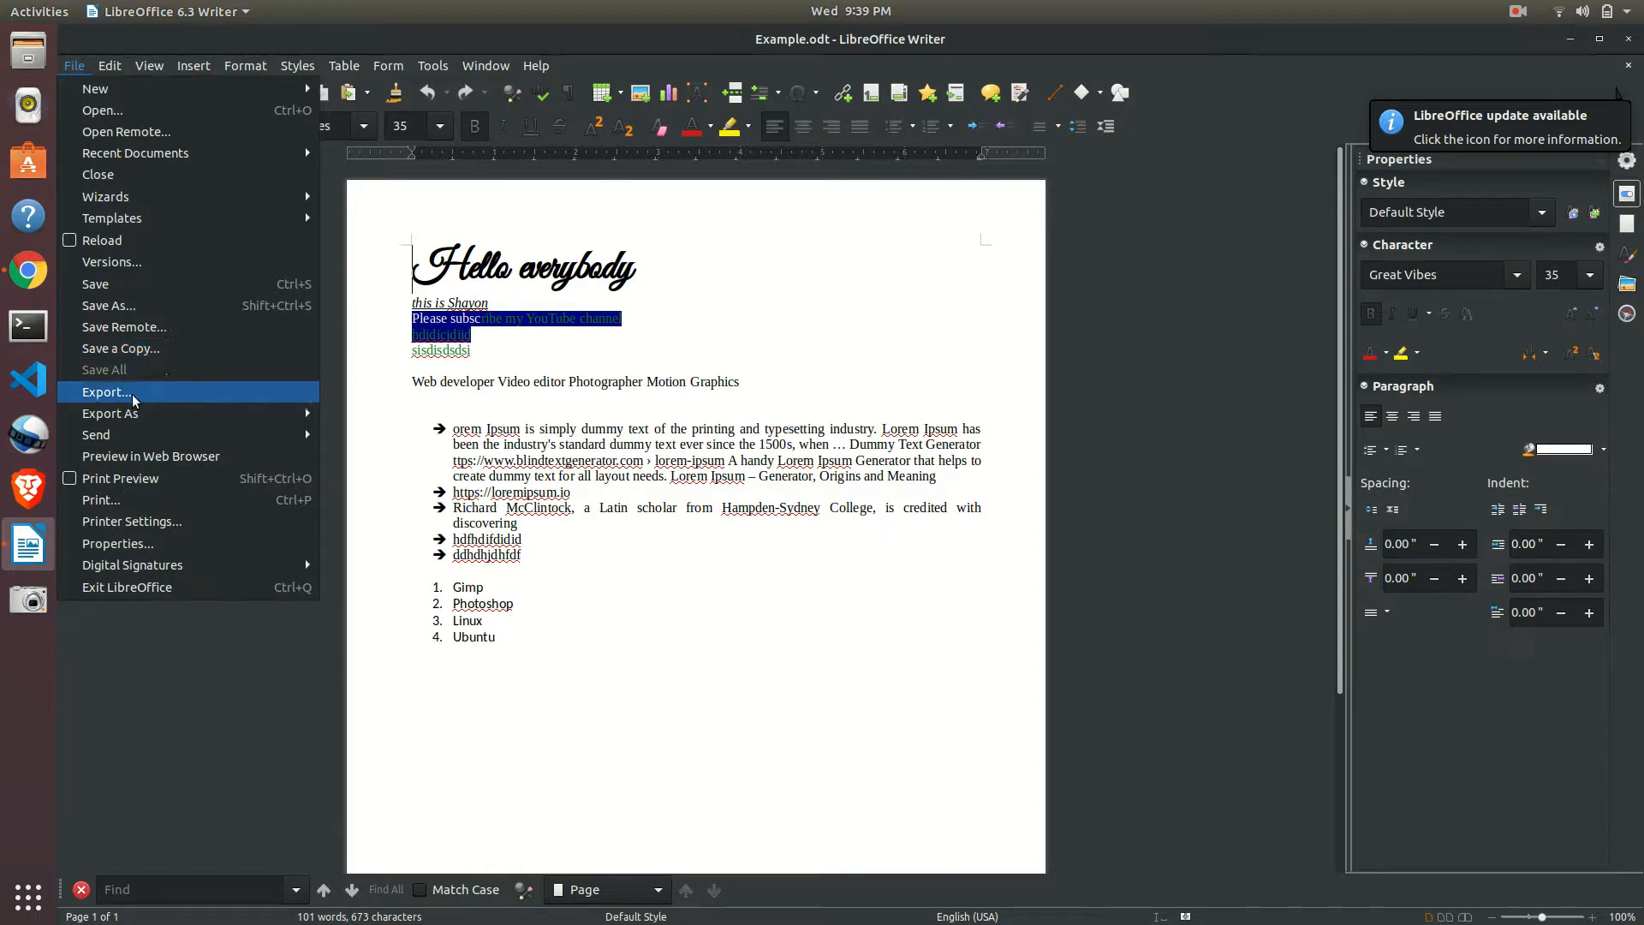
{"action": "mouse_move", "coordinate": [162, 415]}
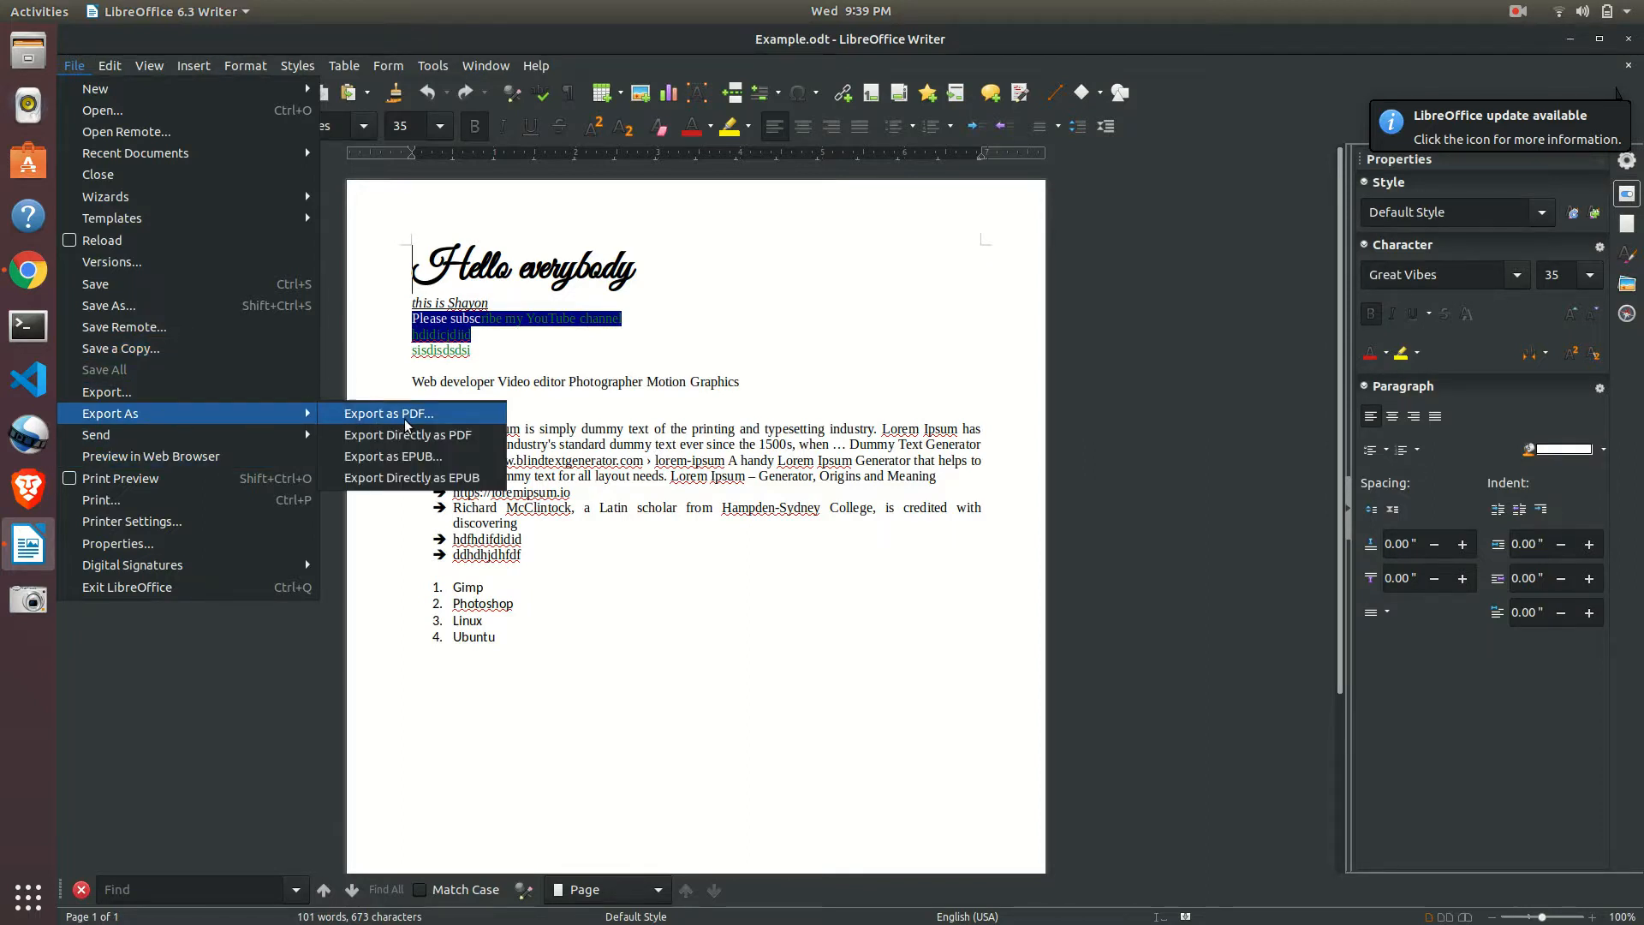
{"action": "left_click", "coordinate": [402, 422]}
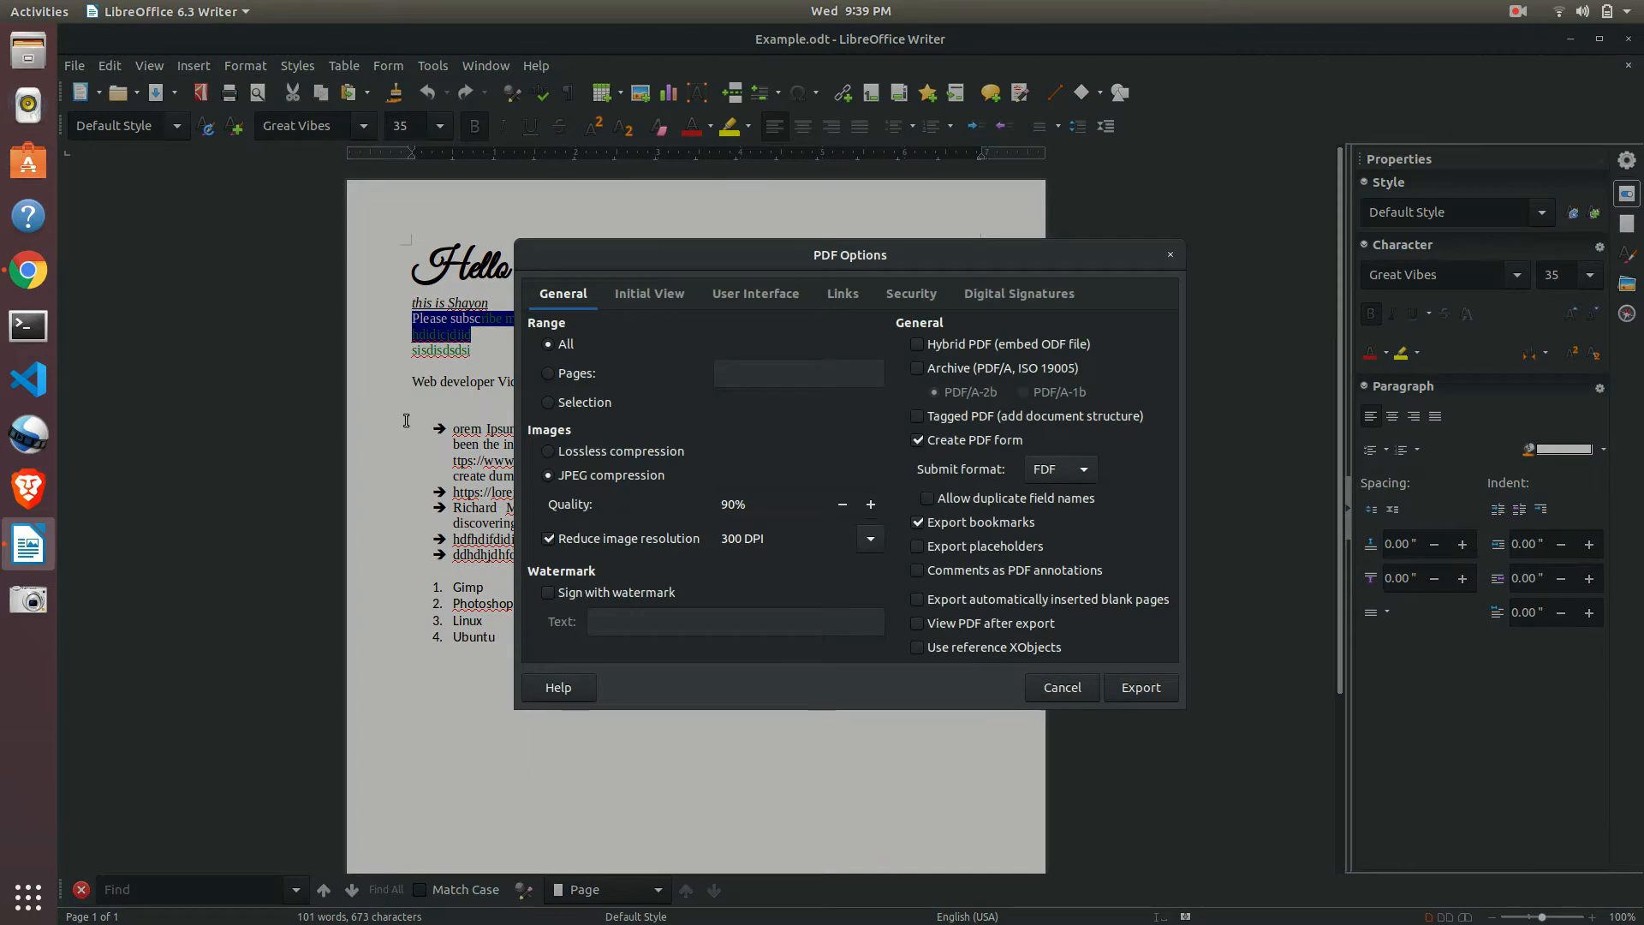
{"action": "left_click", "coordinate": [1173, 696]}
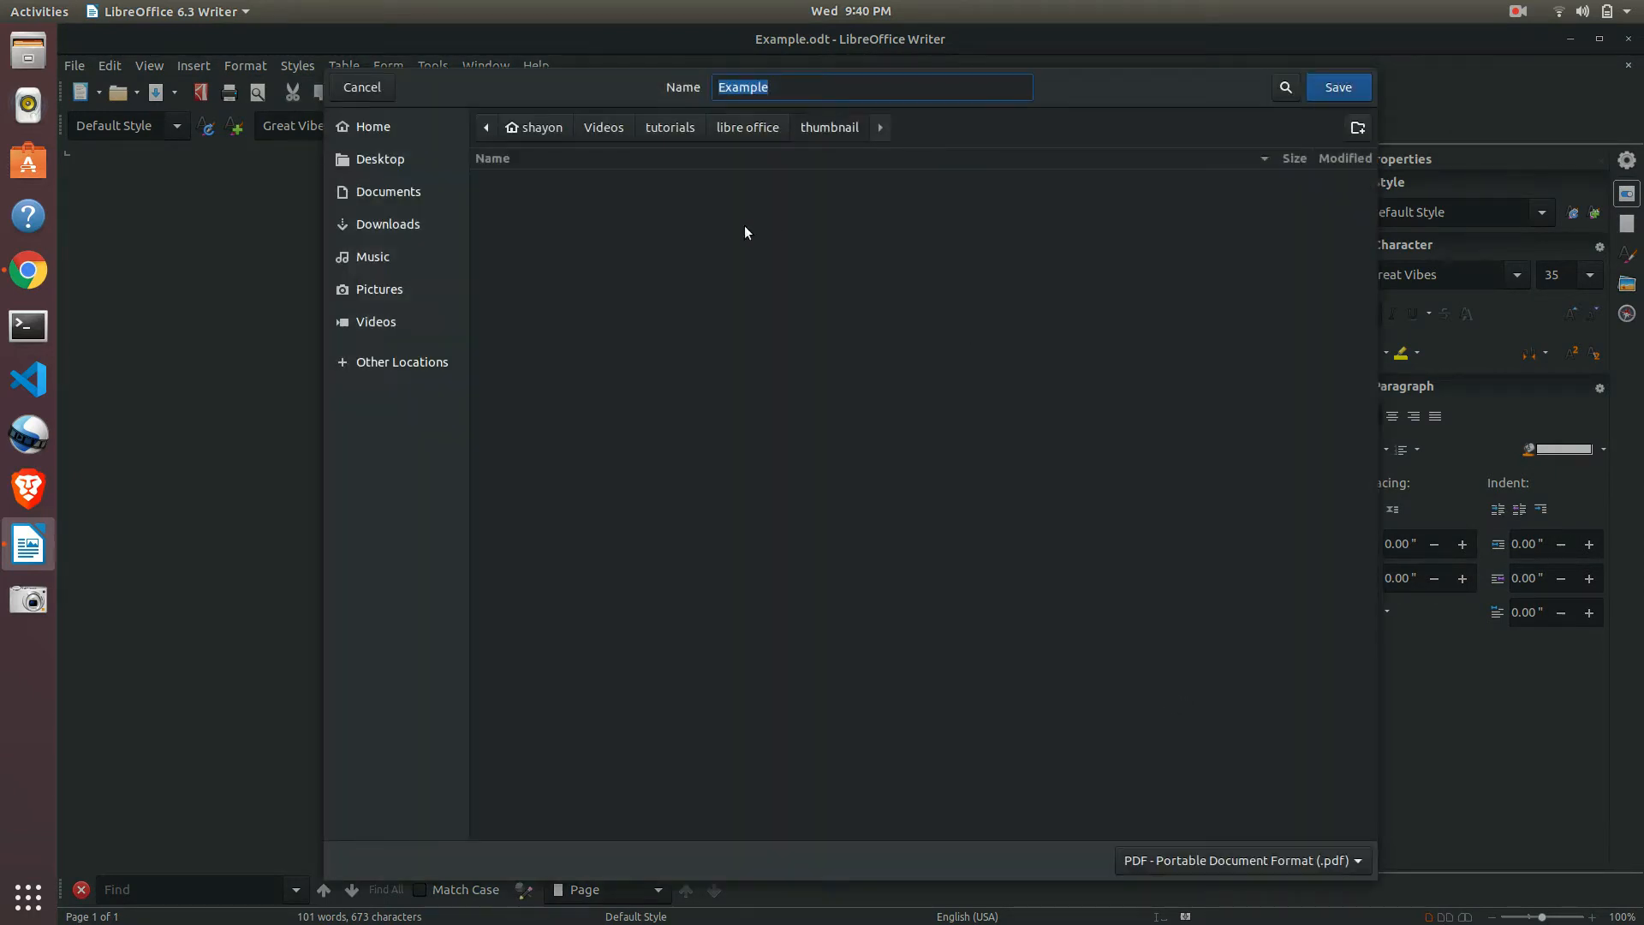
{"action": "left_click", "coordinate": [748, 129]}
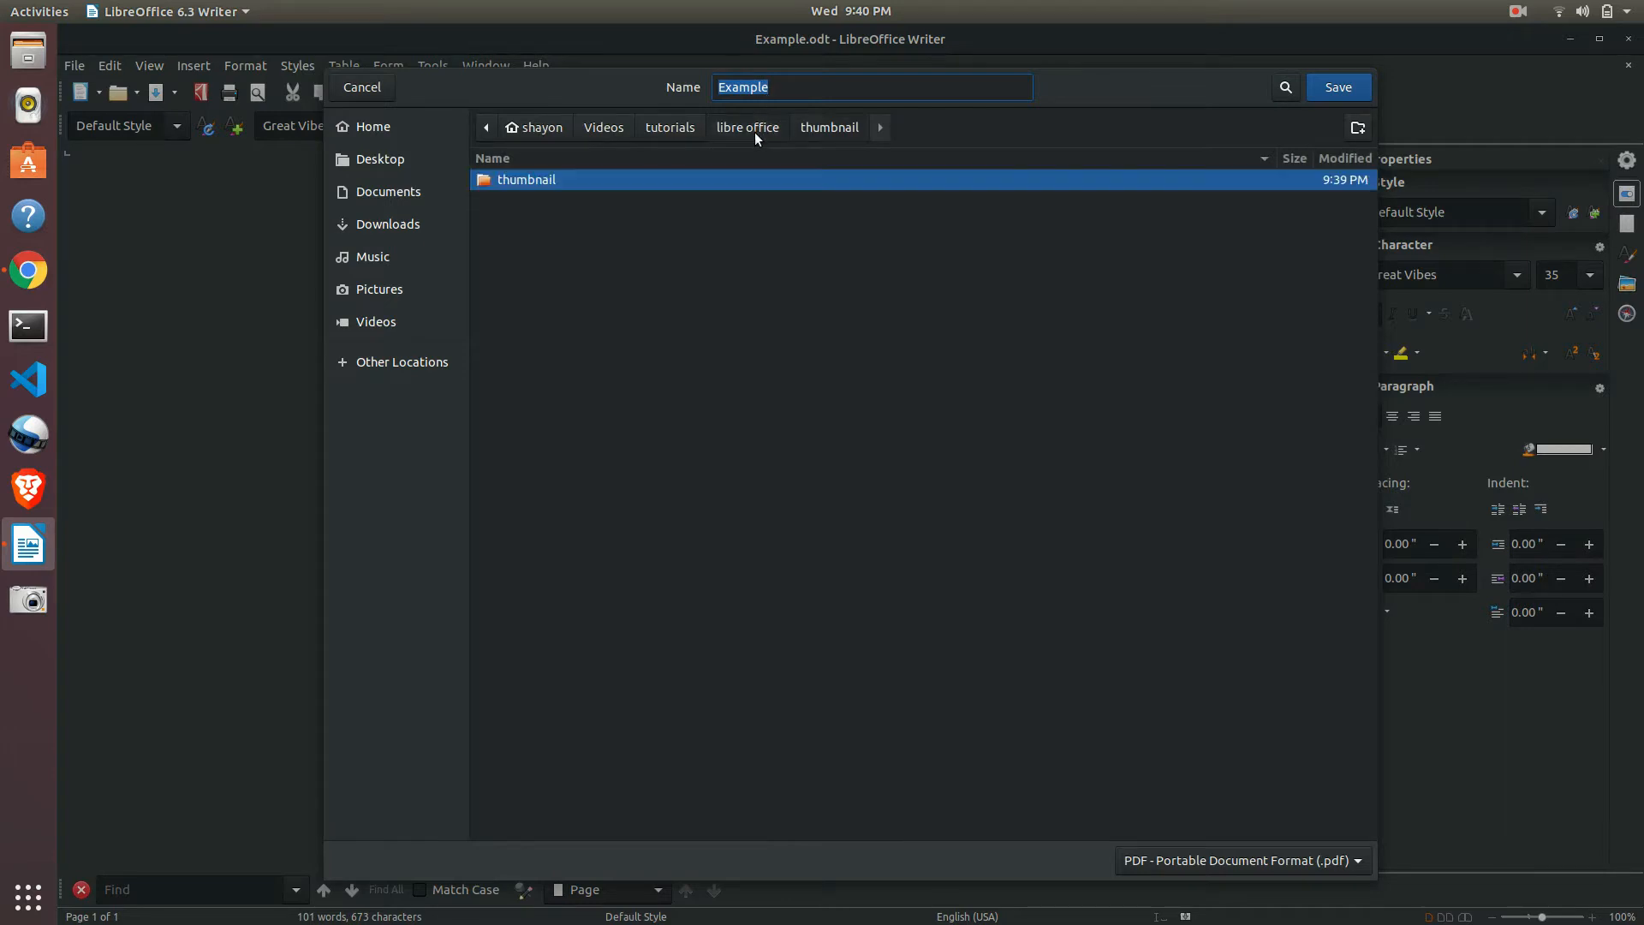
{"action": "left_click", "coordinate": [1086, 301]}
{"action": "left_click", "coordinate": [661, 130]}
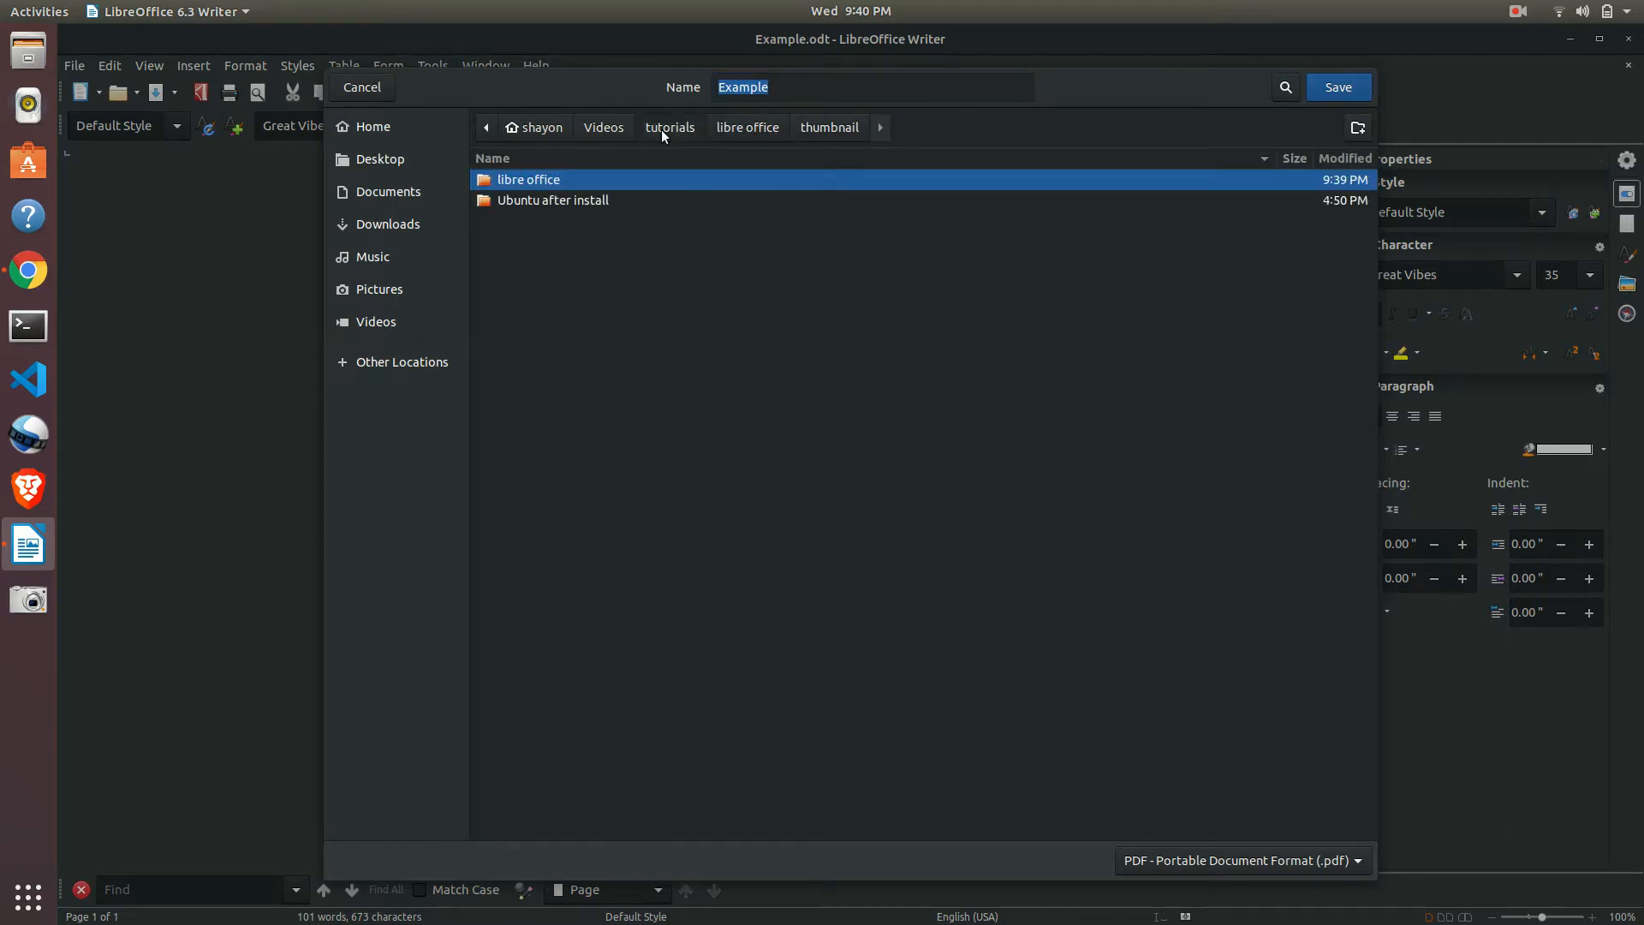
{"action": "double_click", "coordinate": [519, 175]}
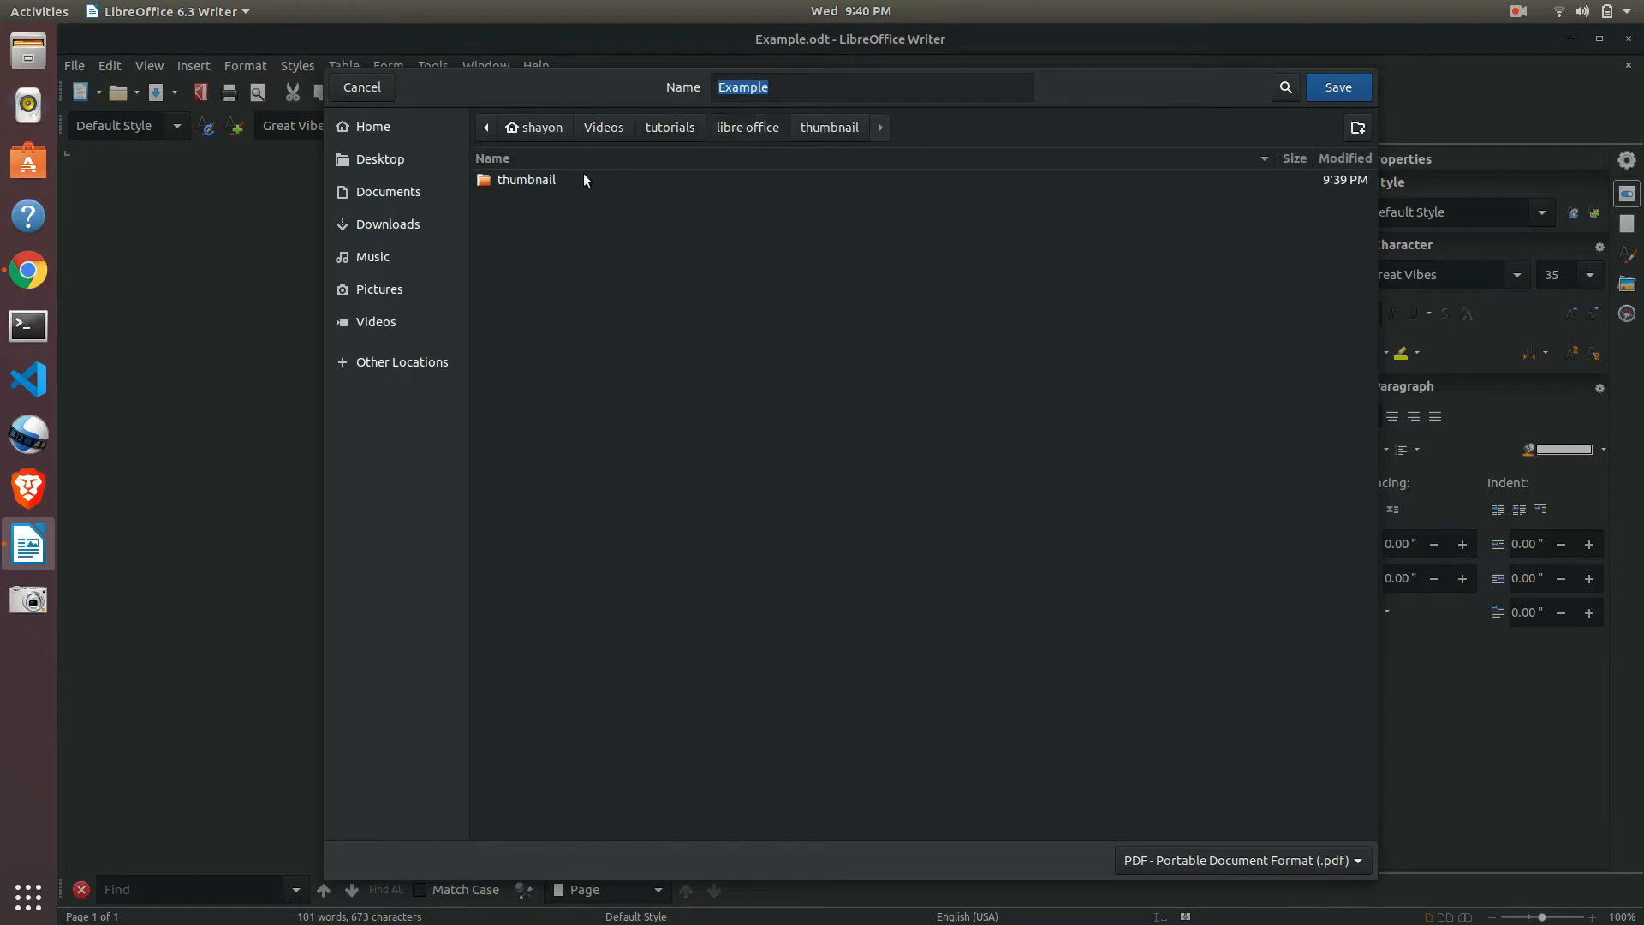
{"action": "left_click", "coordinate": [1322, 87]}
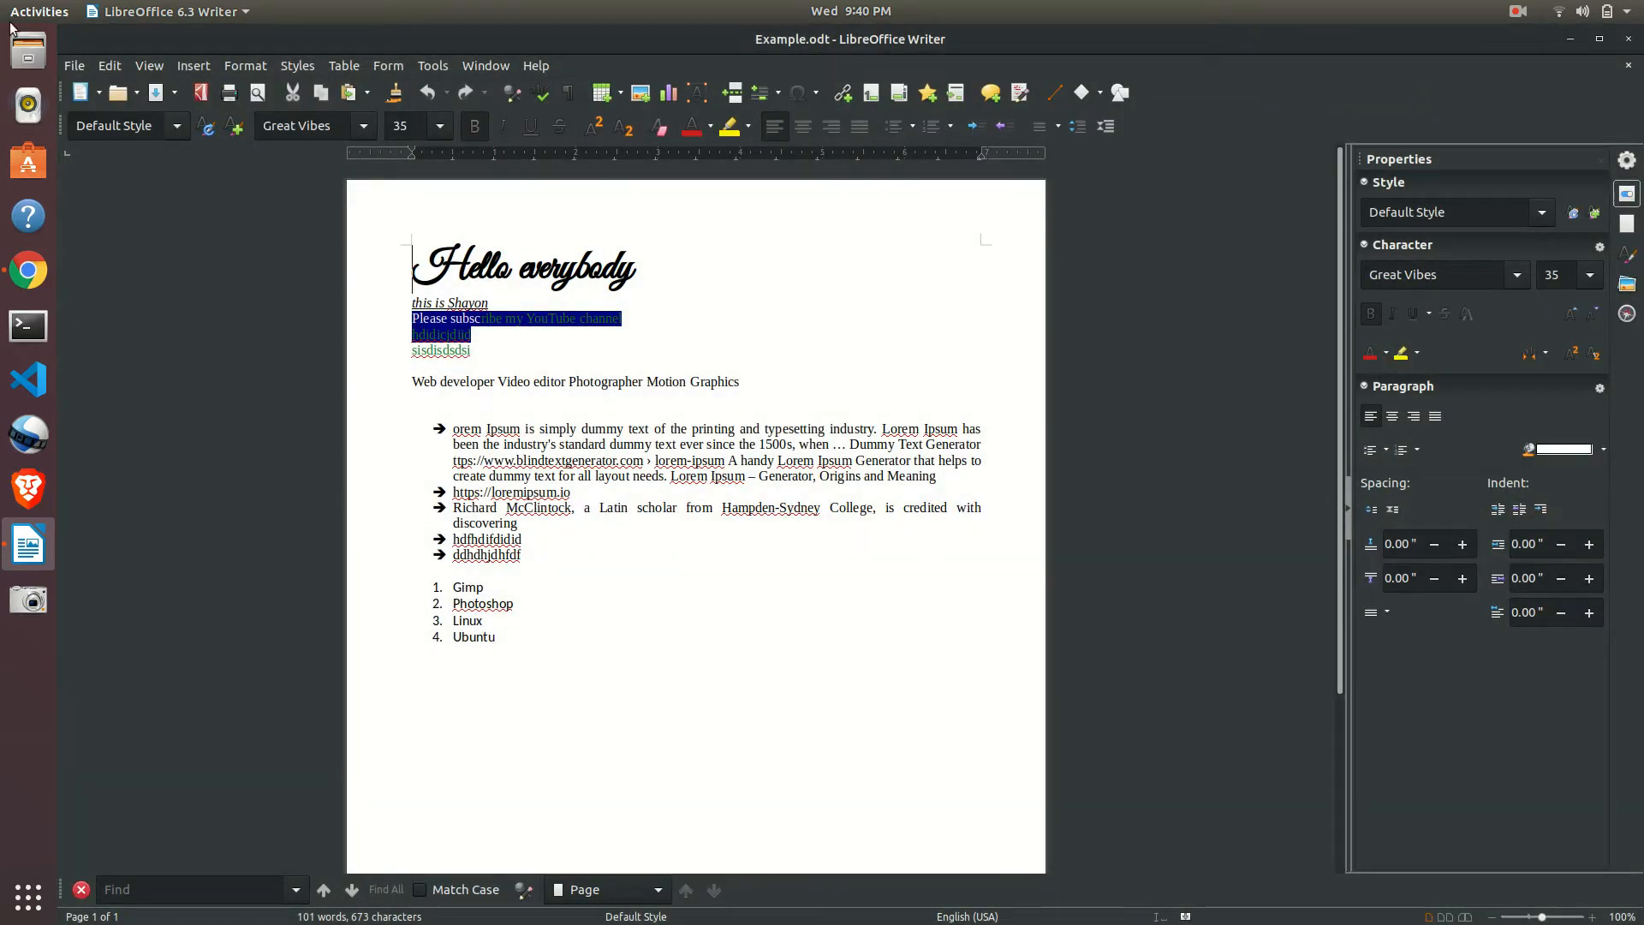
Switch to the Files app and go to the libre office folder inside Videos/tutorials.
{"action": "left_click", "coordinate": [28, 52]}
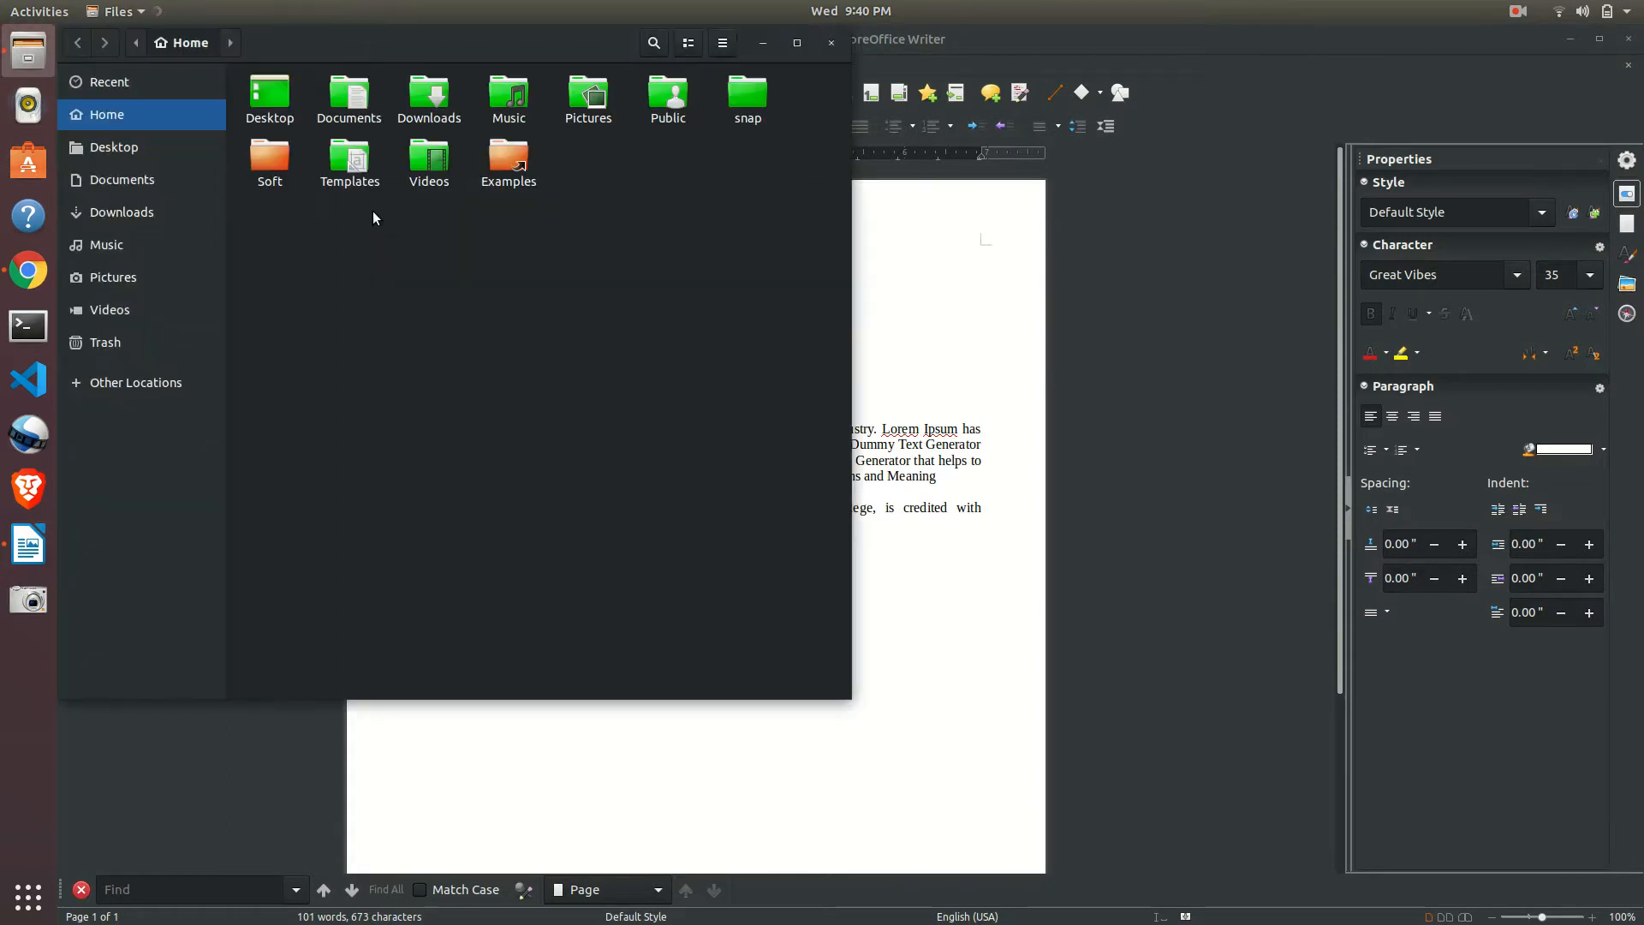
{"action": "left_click", "coordinate": [112, 309]}
{"action": "double_click", "coordinate": [496, 90]}
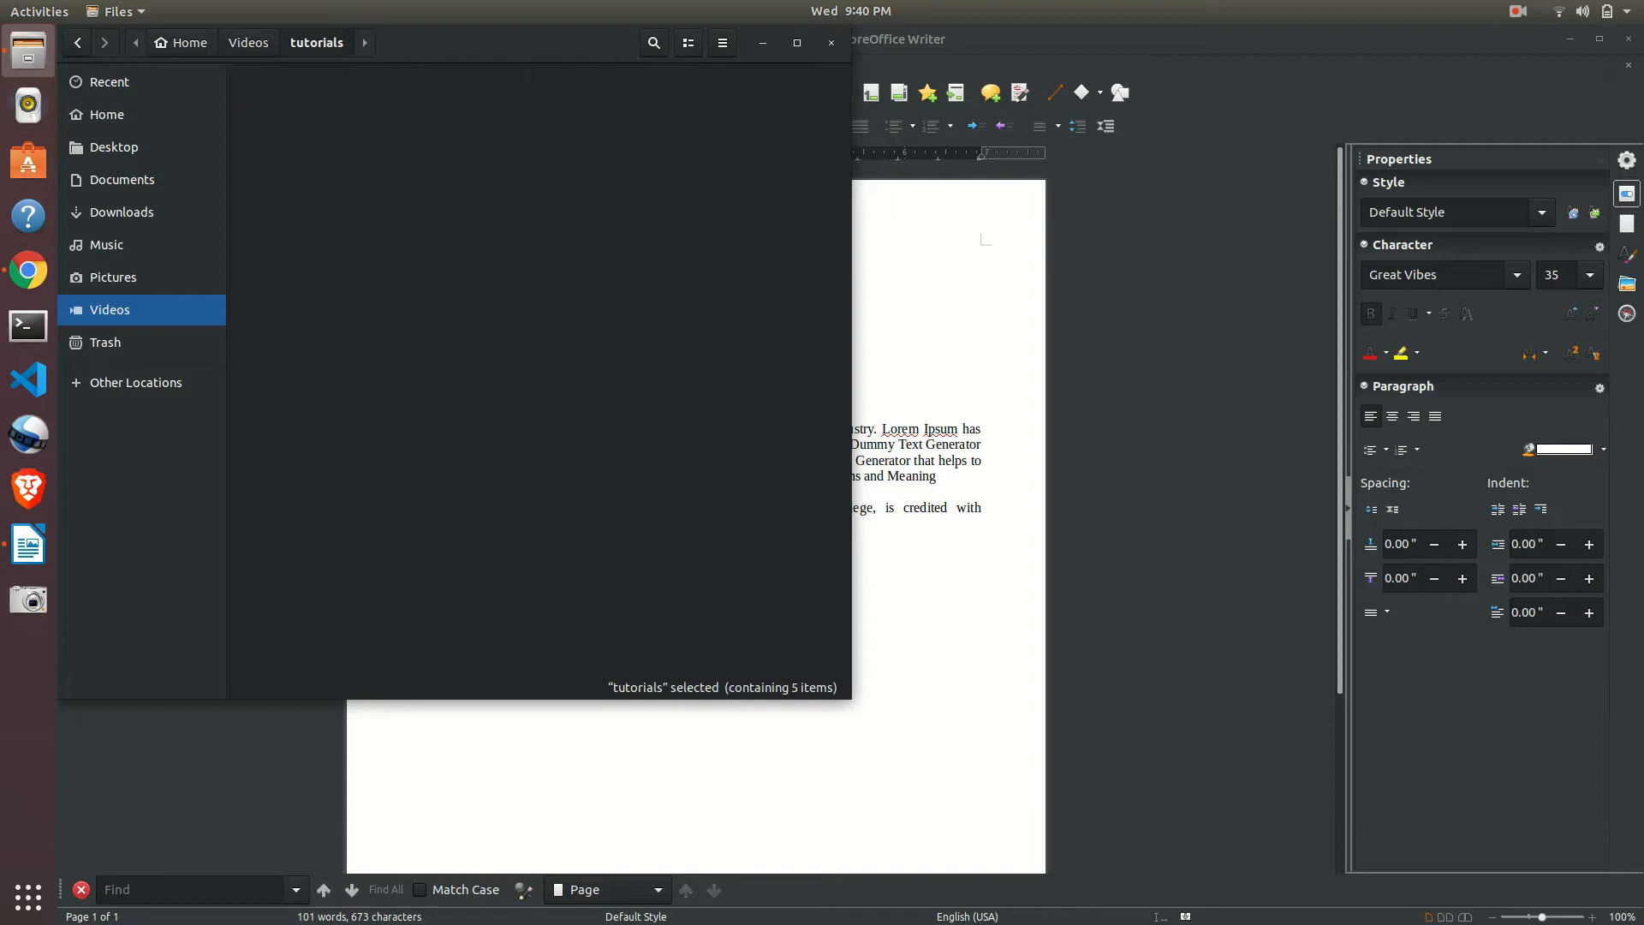
{"action": "left_click", "coordinate": [269, 96]}
{"action": "double_click", "coordinate": [270, 94]}
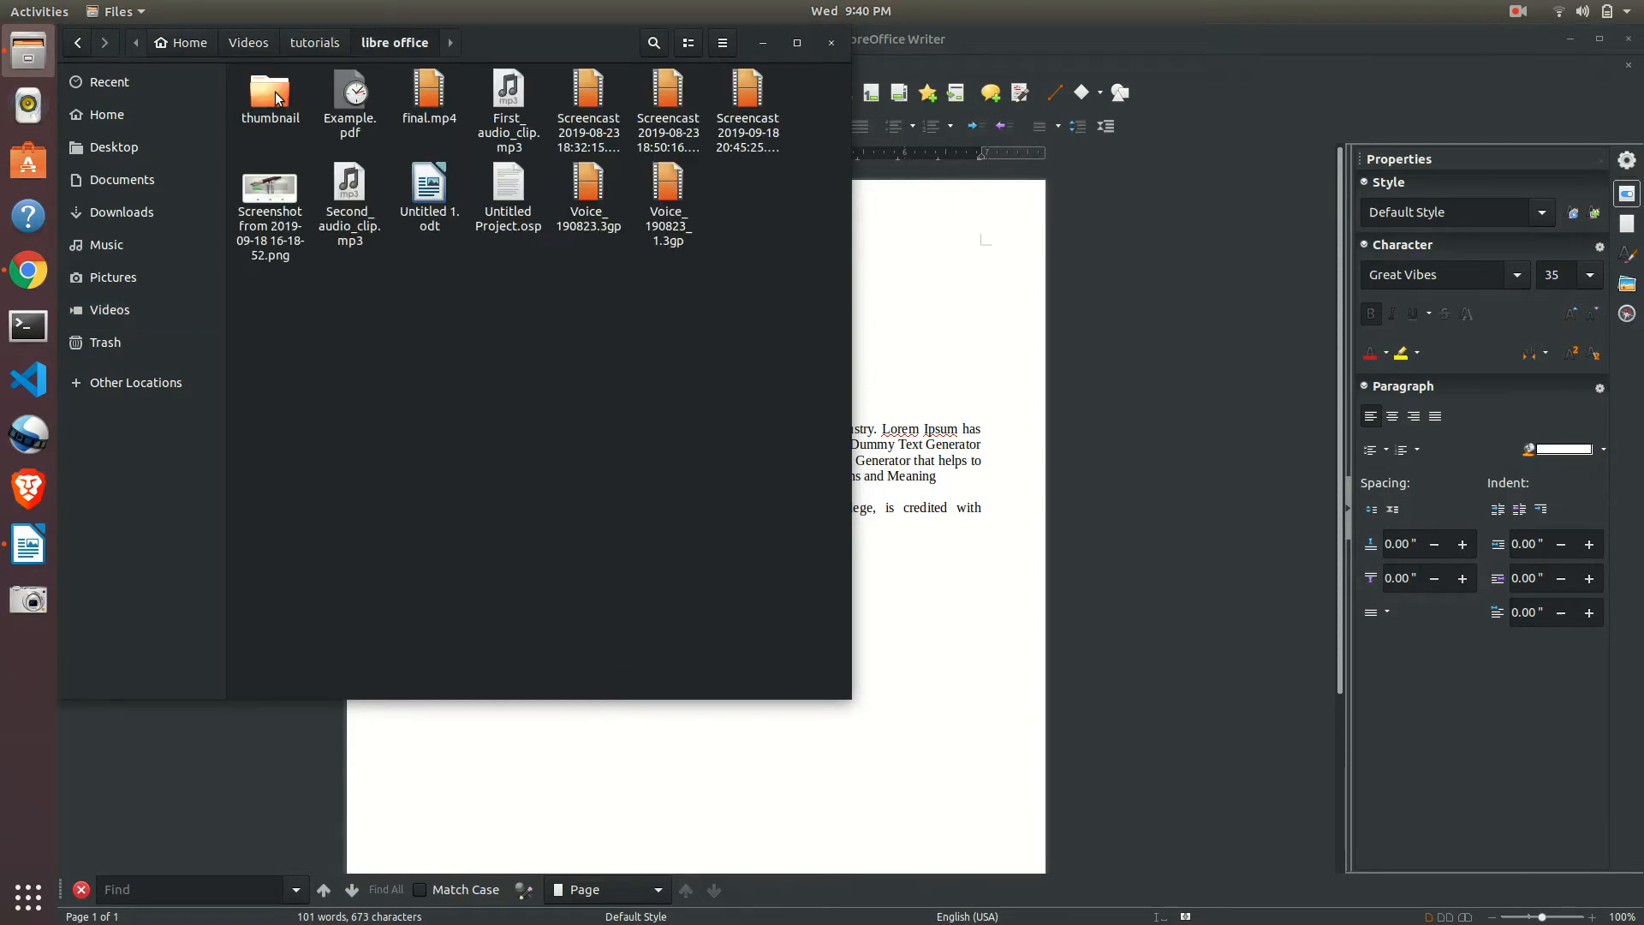
Open Example.pdf to check the exported page, and close the viewer and the file manager.
{"action": "left_click", "coordinate": [347, 102]}
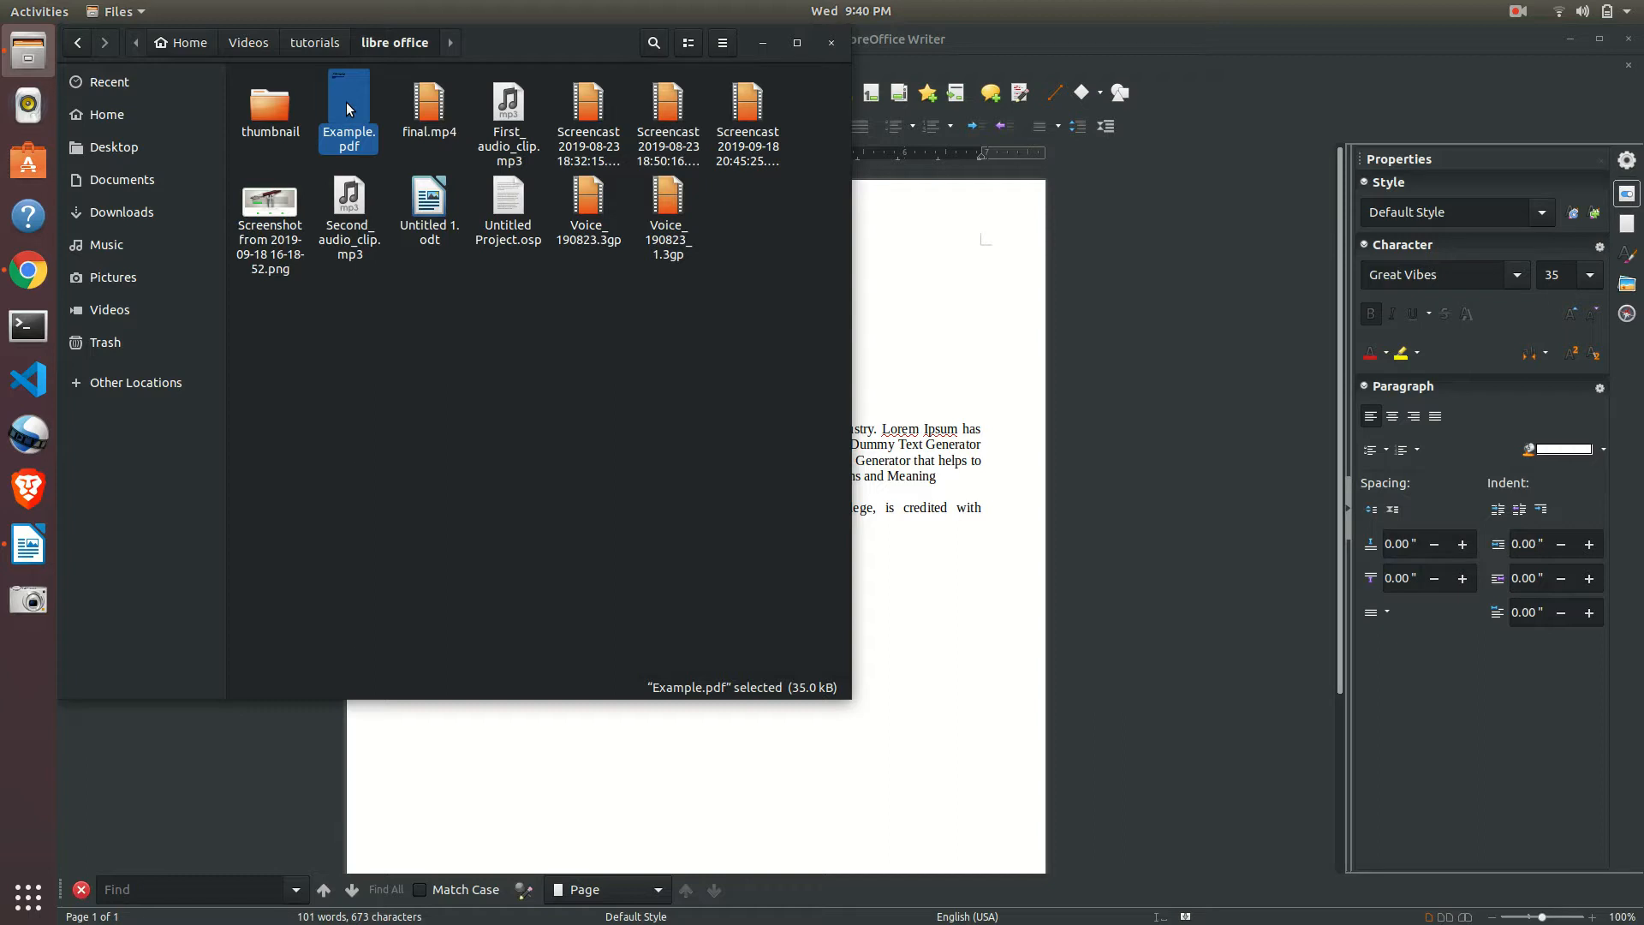
{"action": "double_click", "coordinate": [346, 101]}
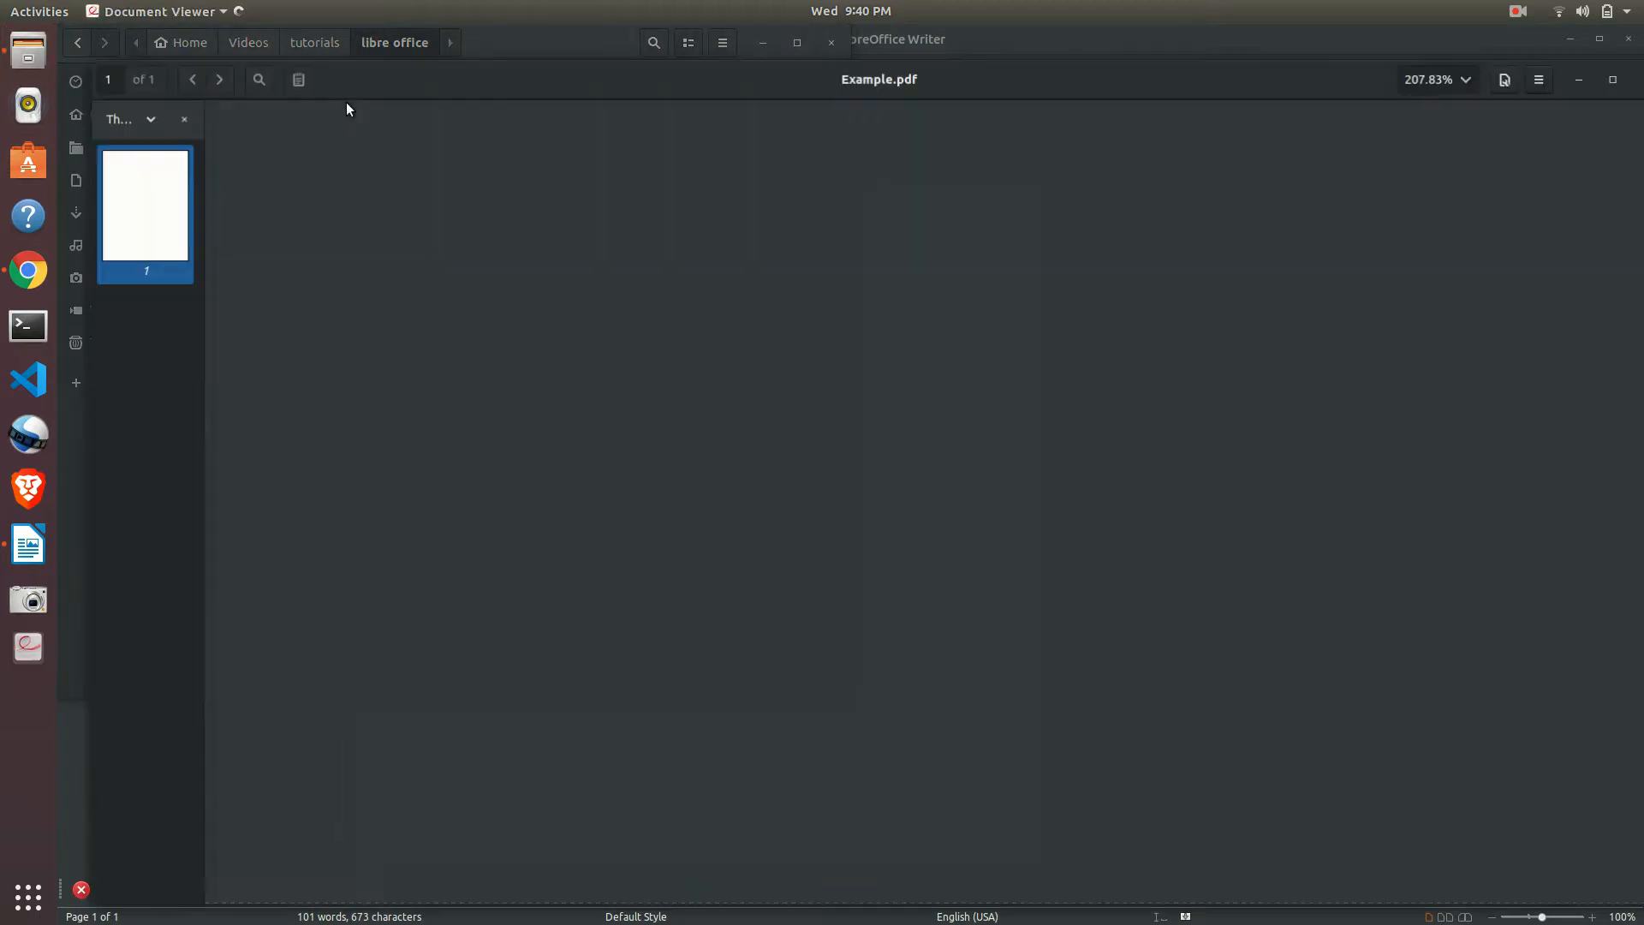
{"action": "mouse_move", "coordinate": [1640, 266]}
{"action": "left_mouse_down"}
{"action": "mouse_move", "coordinate": [1640, 651]}
{"action": "mouse_move", "coordinate": [1640, 248]}
{"action": "left_mouse_up"}
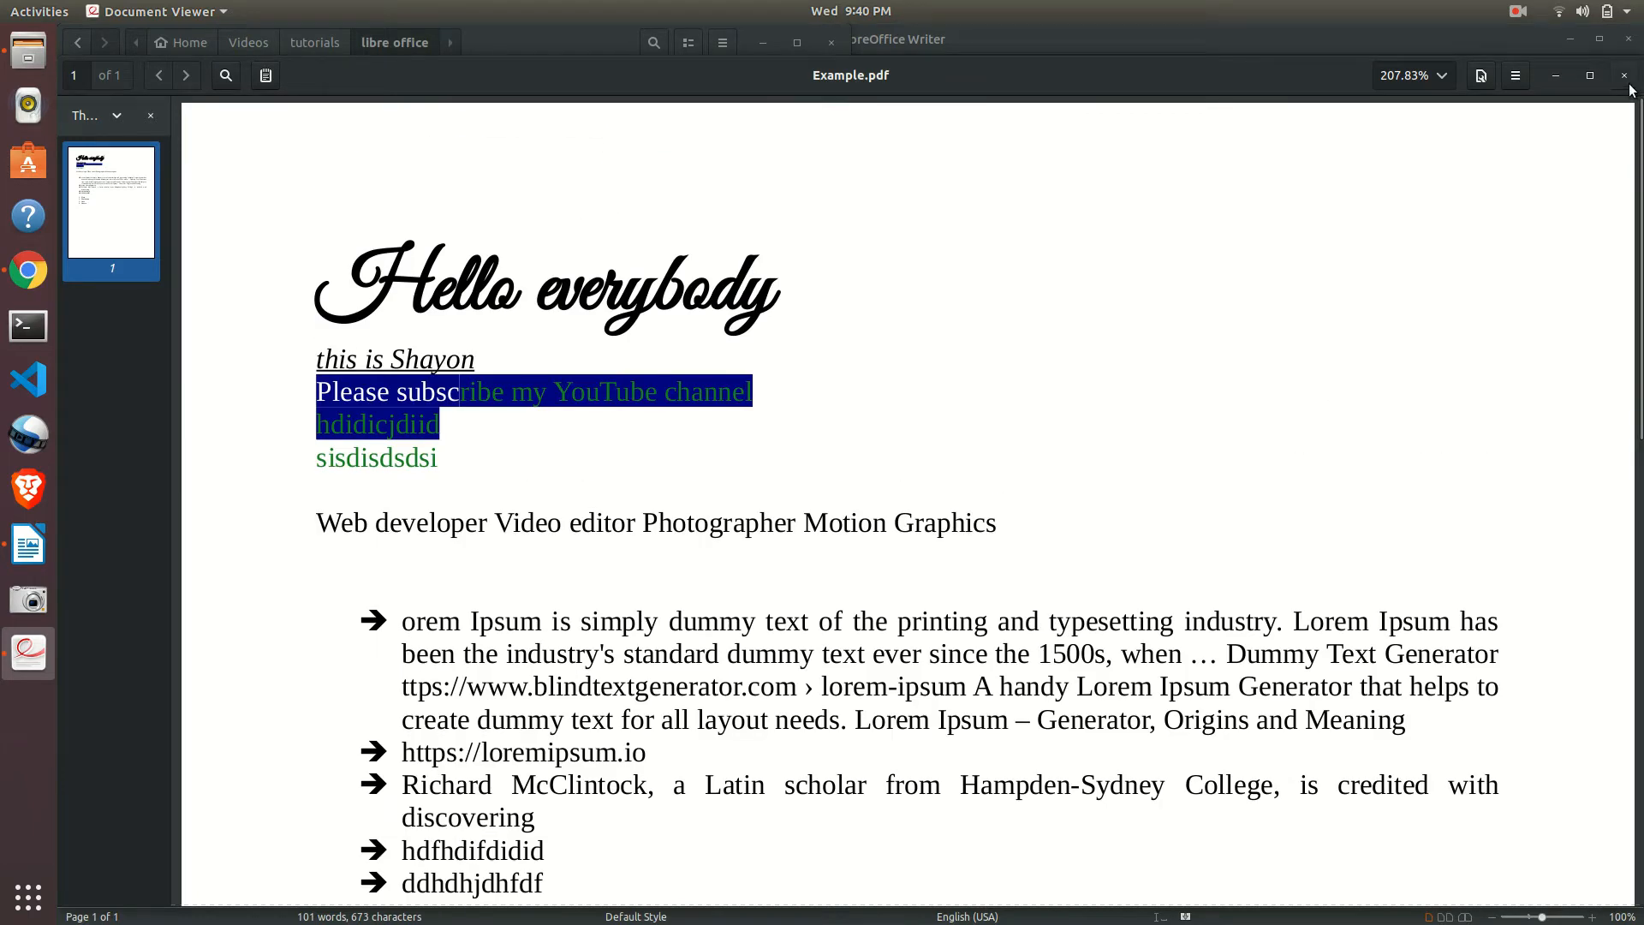
{"action": "key", "text": "ctrl+w"}
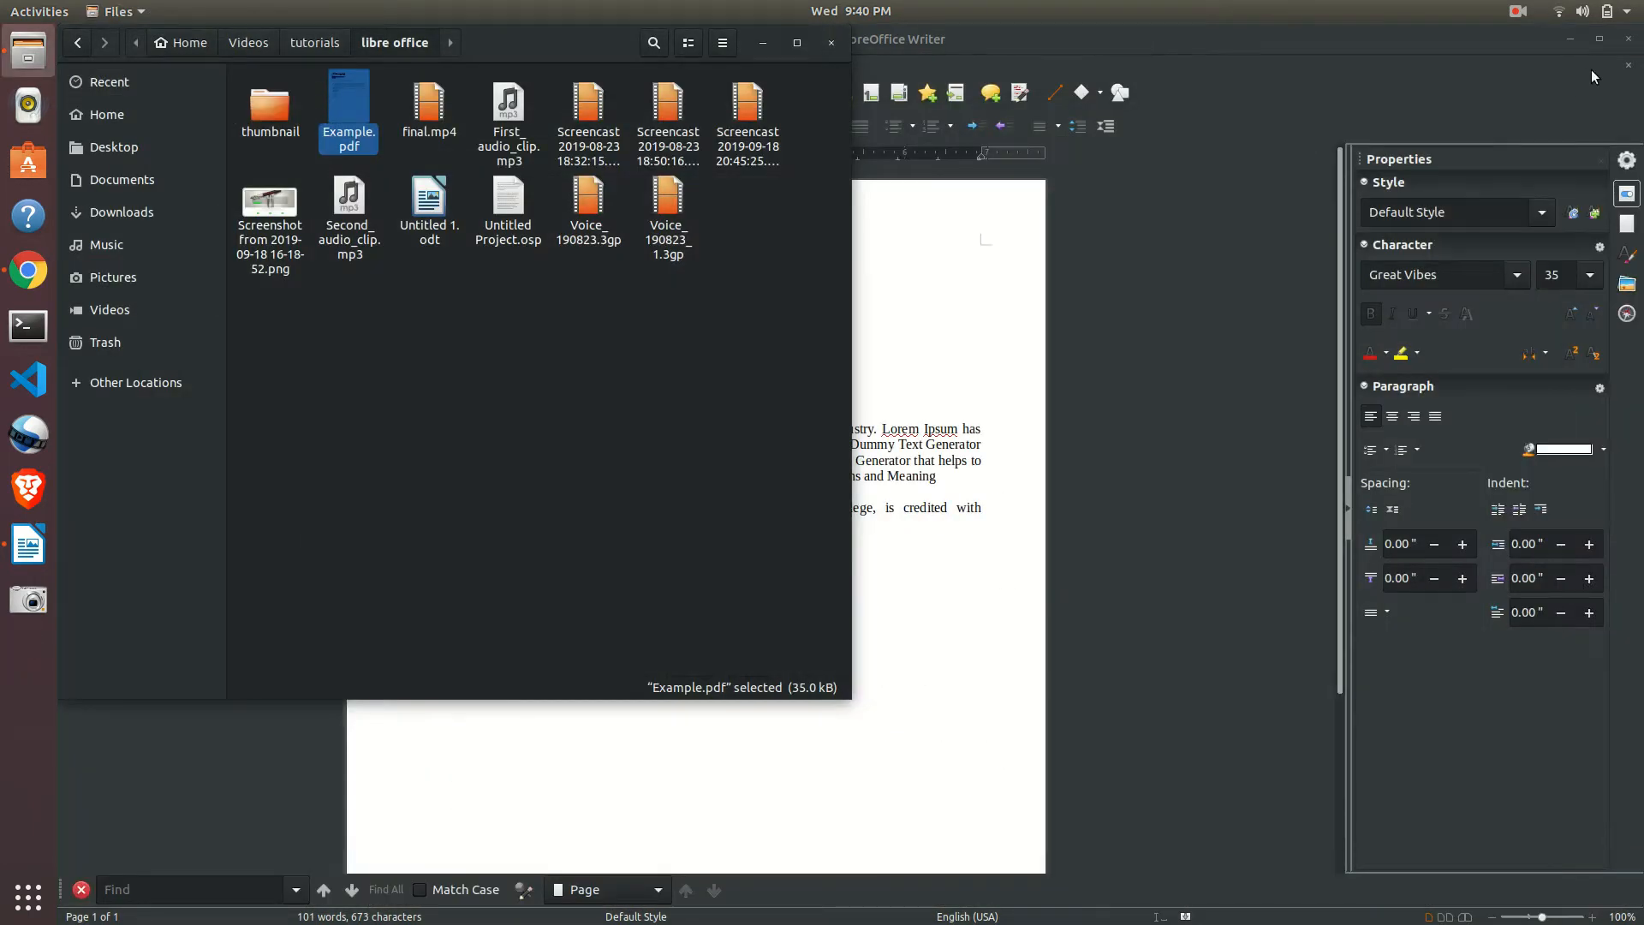
{"action": "left_click", "coordinate": [831, 42]}
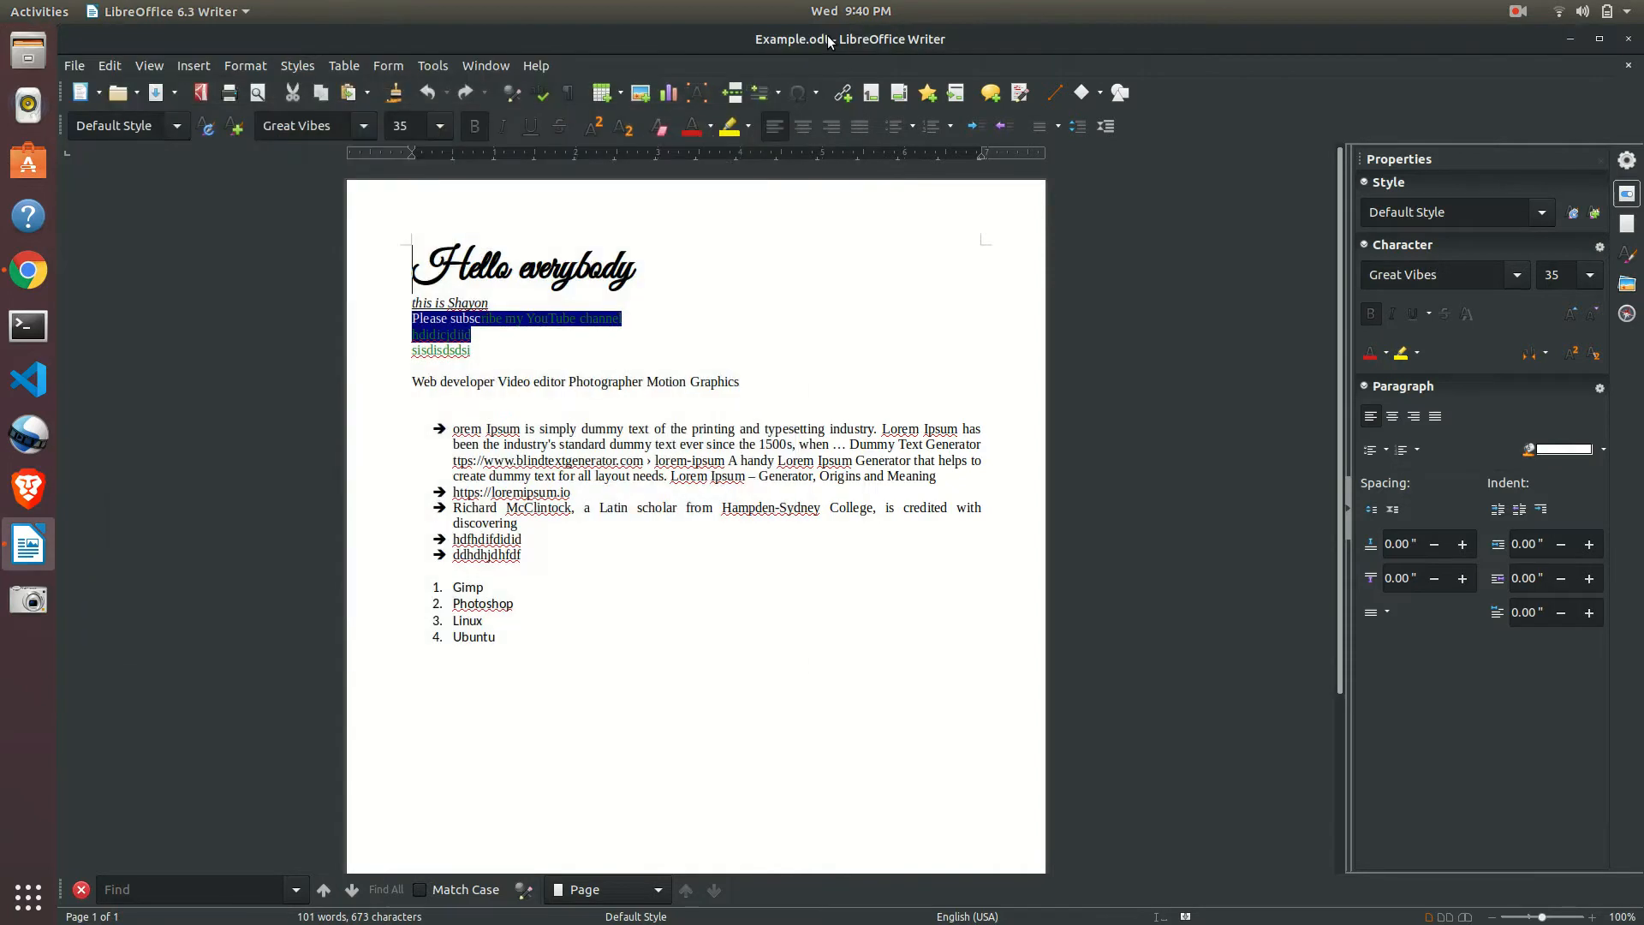
Open the document's print settings to review the printer, copies and page layout options, and cancel without printing.
{"action": "left_click", "coordinate": [76, 65]}
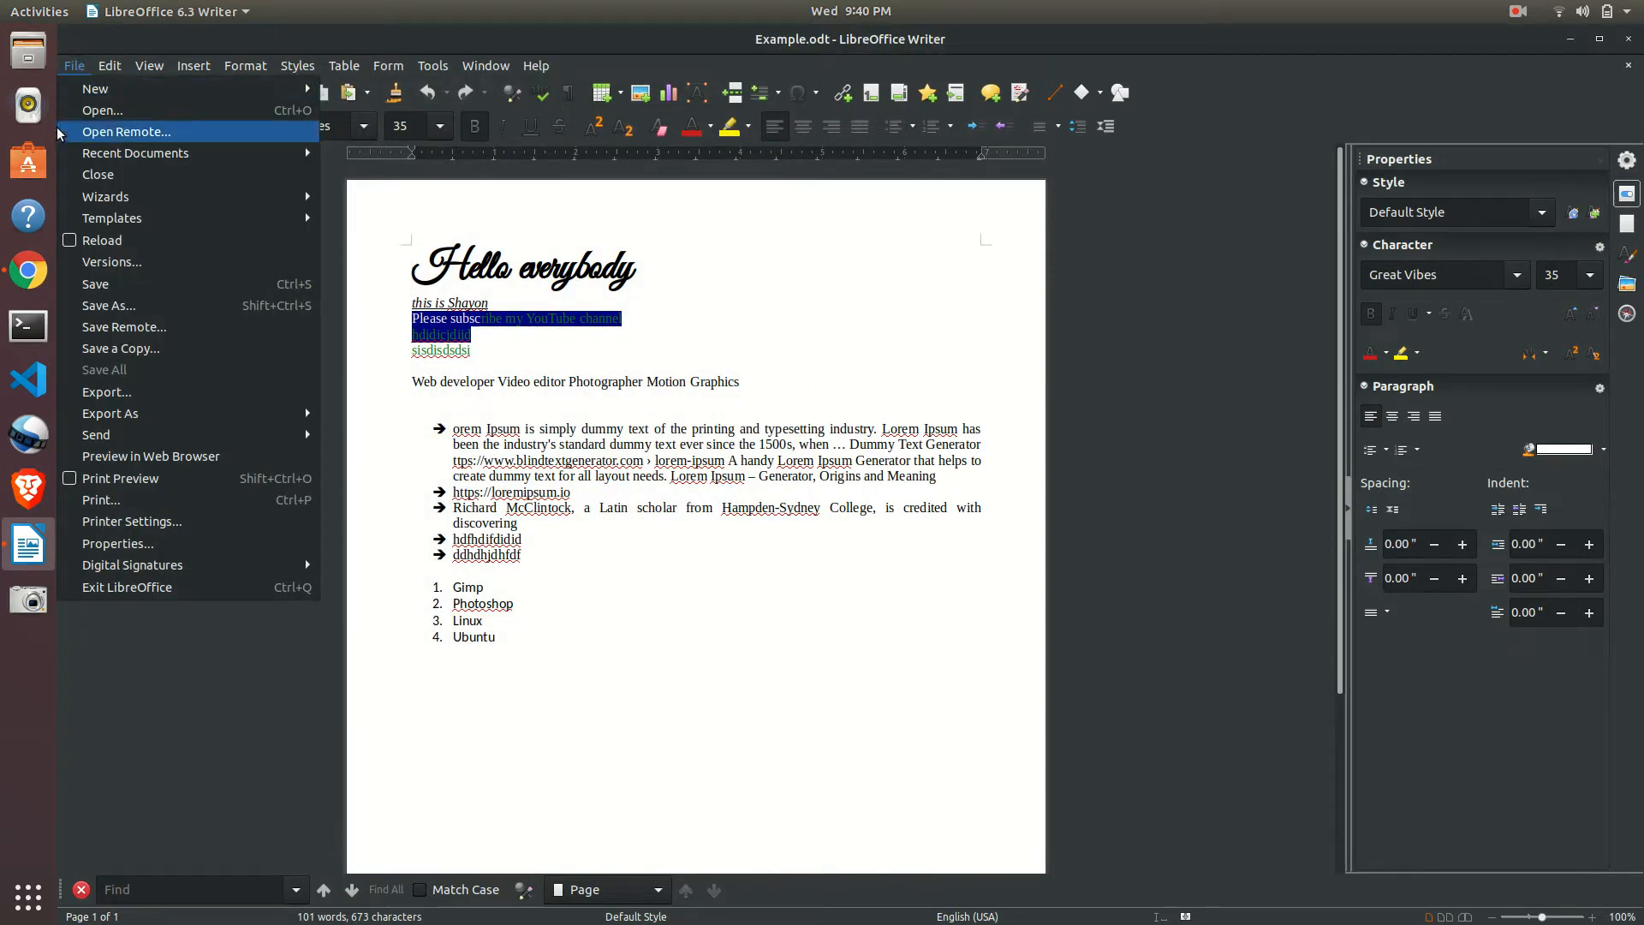
{"action": "mouse_move", "coordinate": [136, 418]}
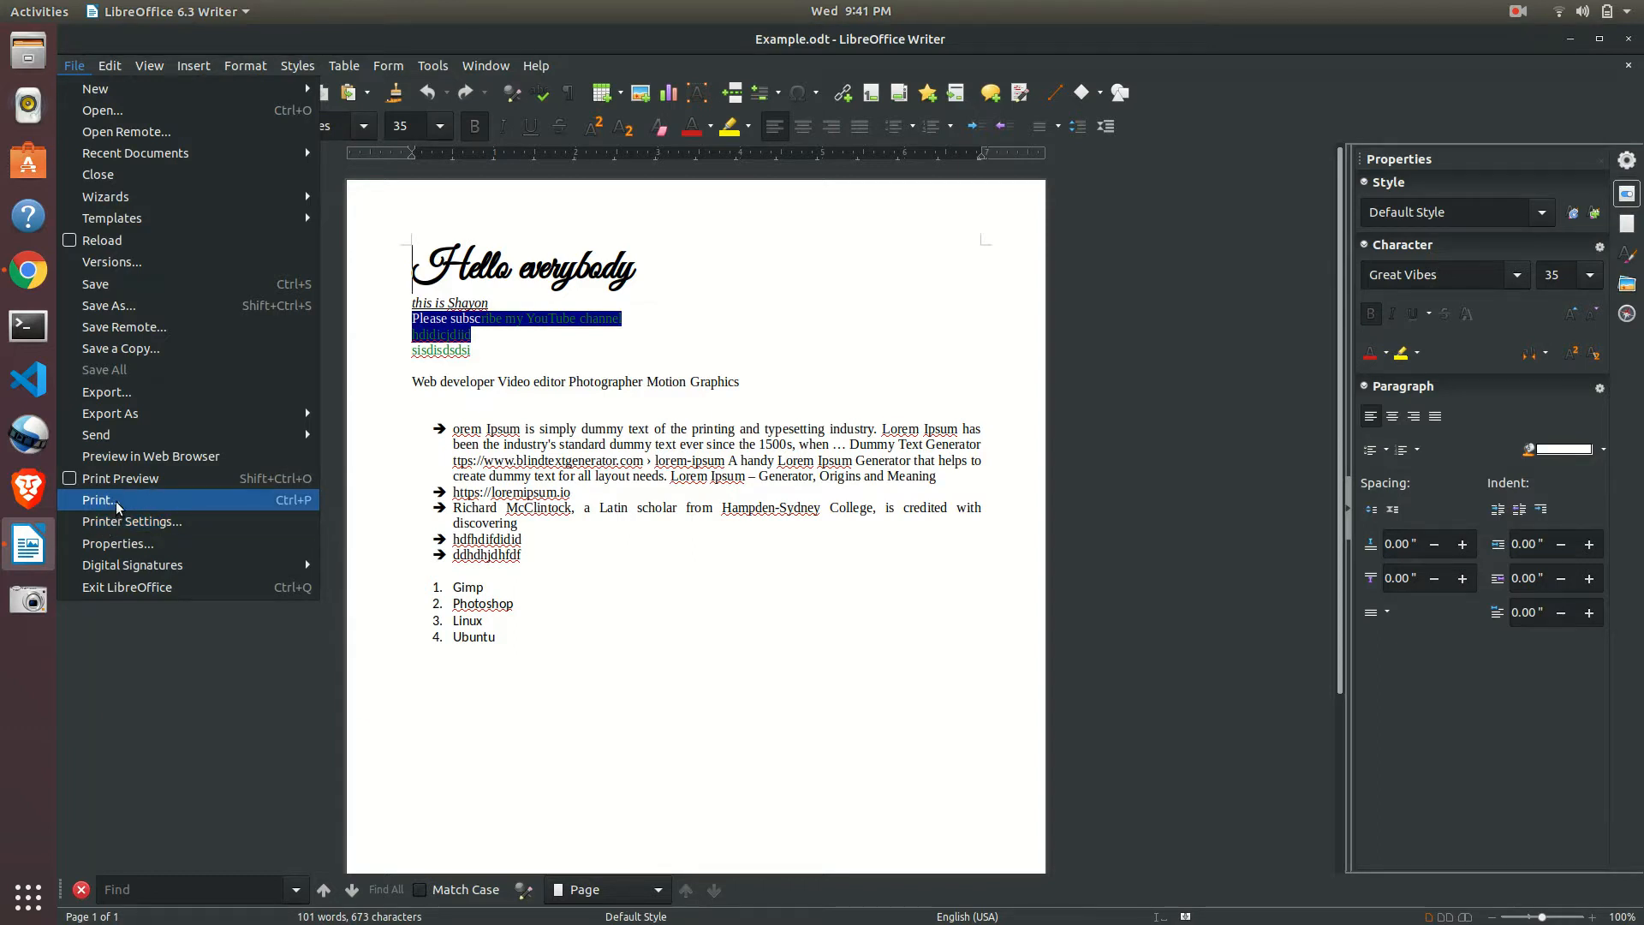
{"action": "left_click", "coordinate": [118, 504]}
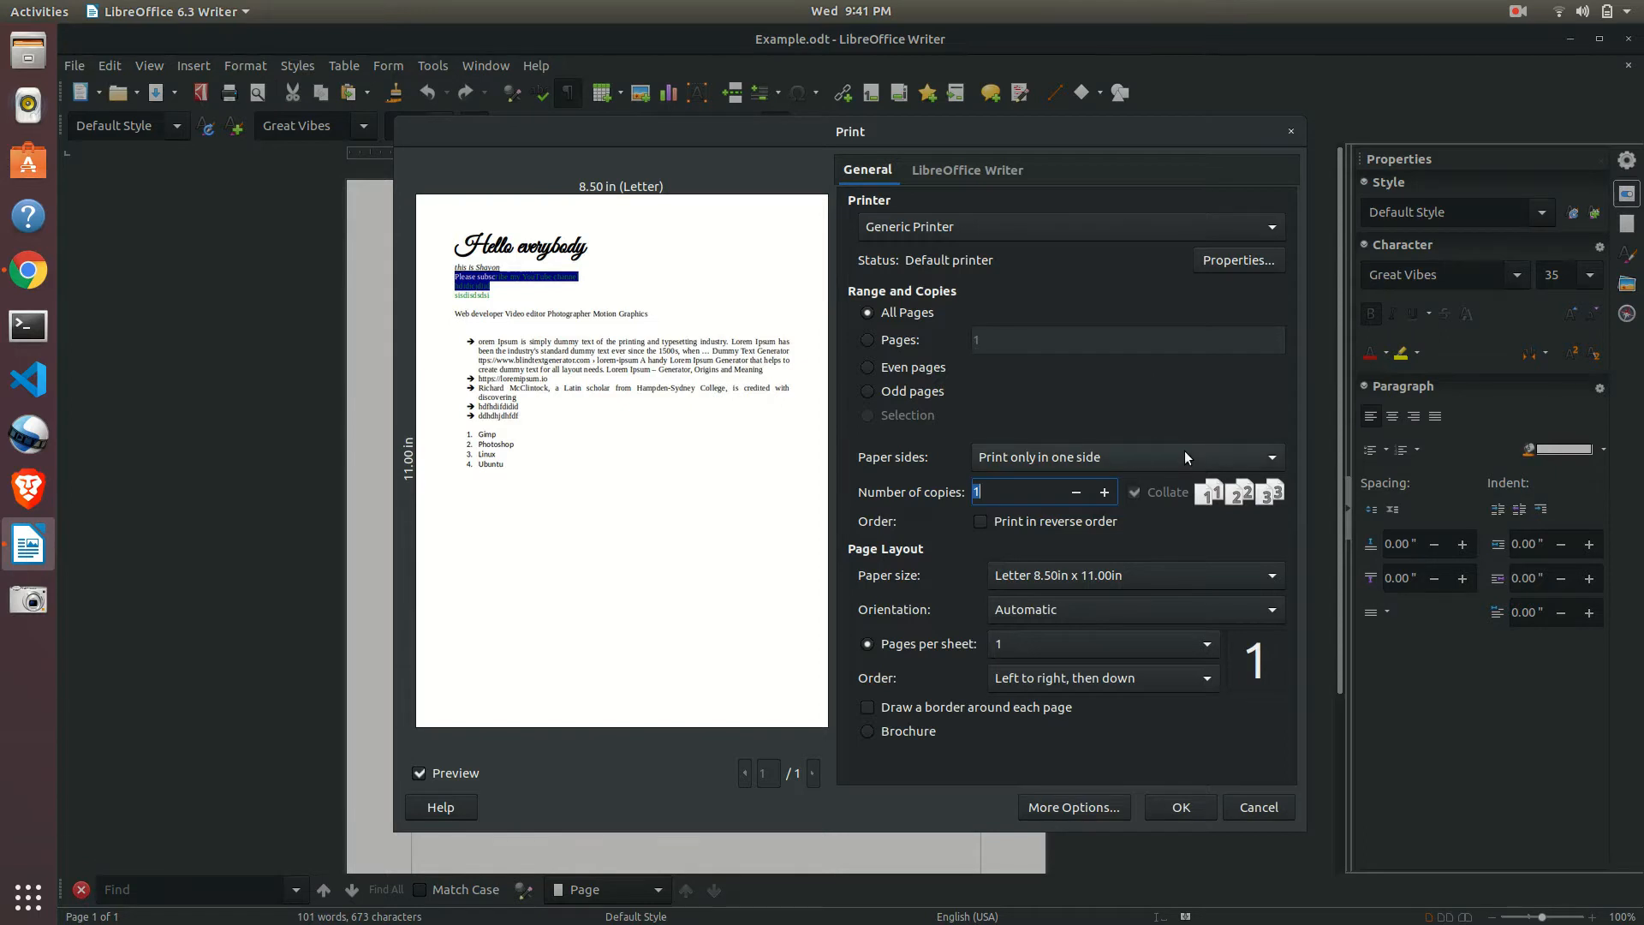
{"action": "left_click", "coordinate": [1253, 806]}
{"action": "left_click", "coordinate": [75, 65]}
{"action": "left_click", "coordinate": [102, 63]}
{"action": "left_click", "coordinate": [103, 63]}
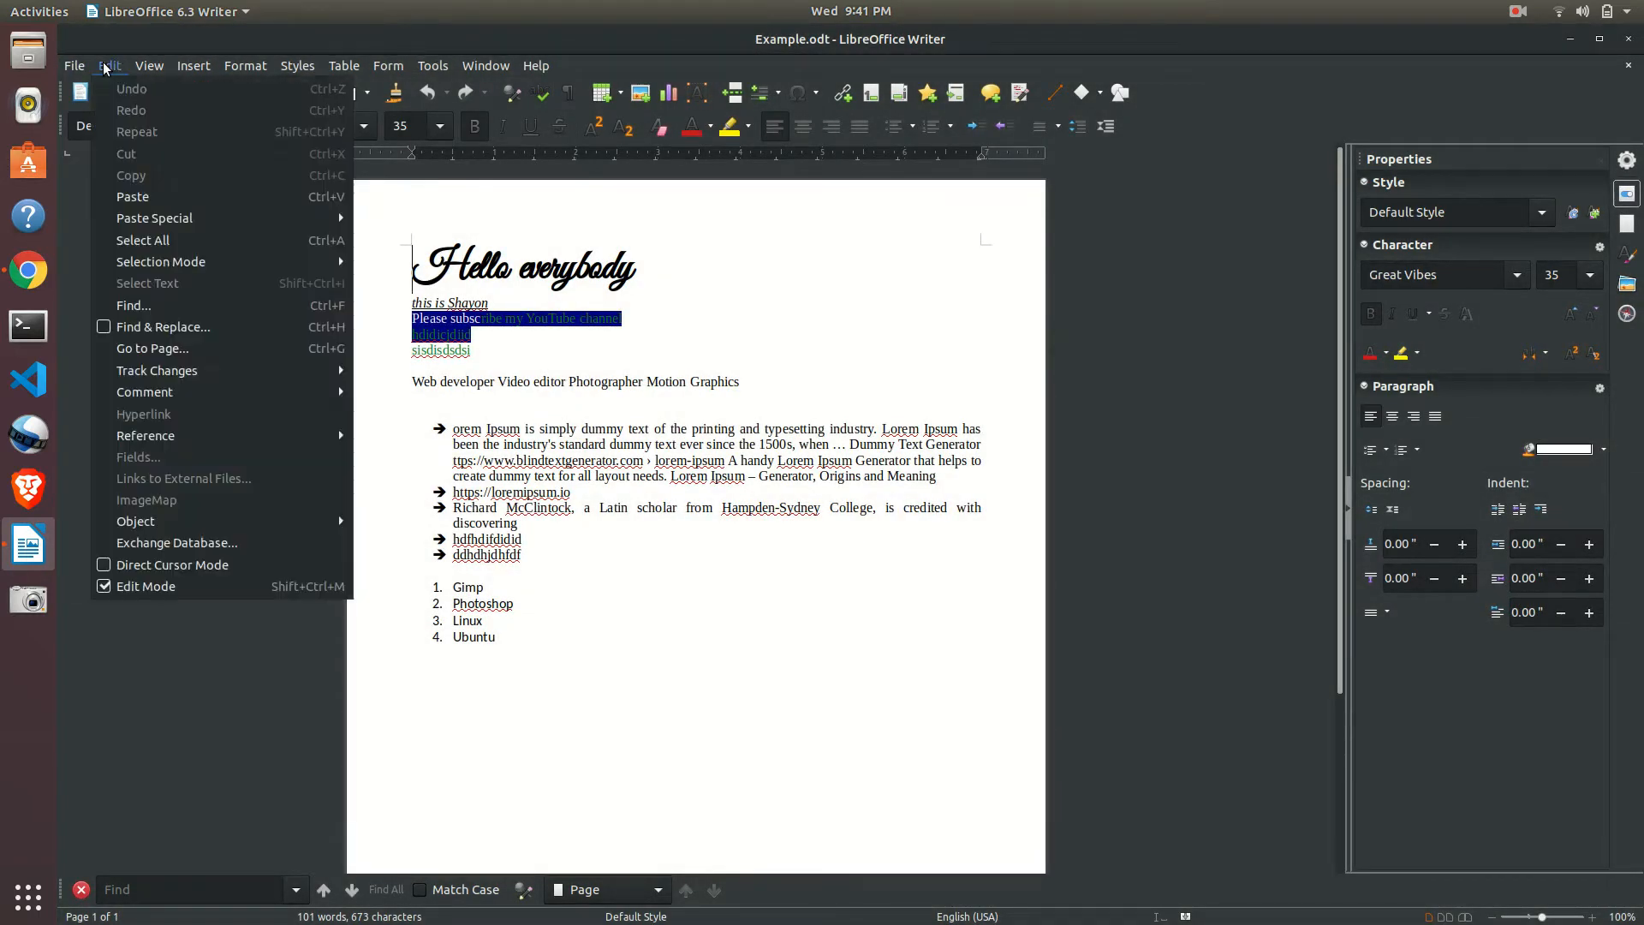
{"action": "left_click", "coordinate": [556, 707]}
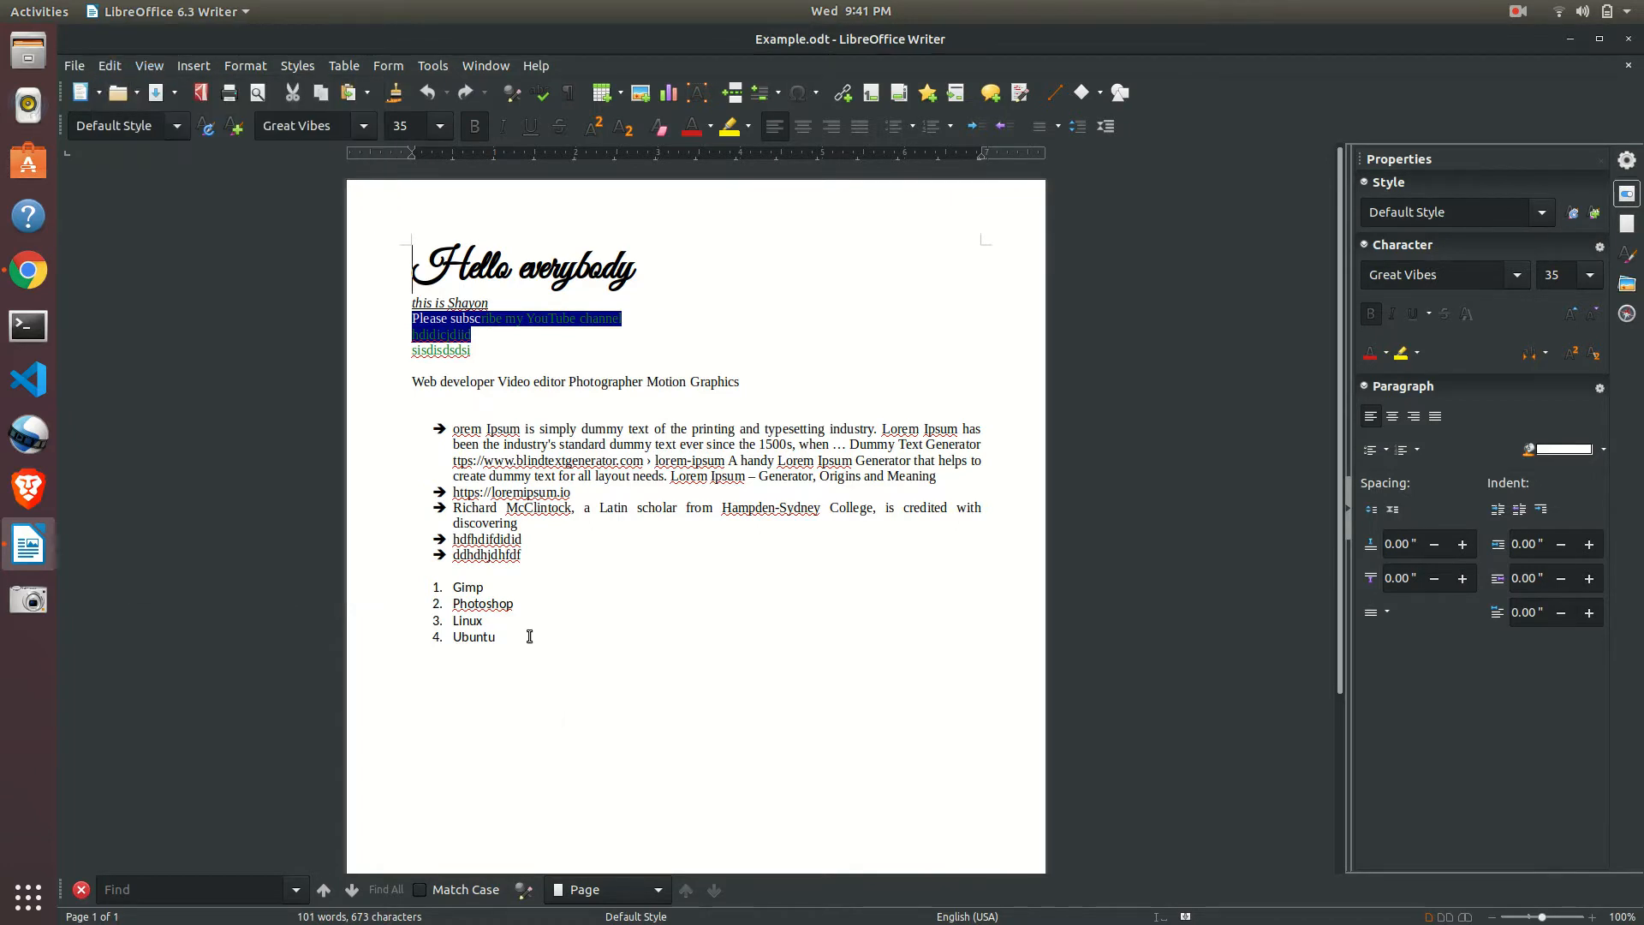
Cut the numbered list from Gimp to Ubuntu and paste it back in the same place as unformatted text.
{"action": "left_click_drag", "start_coordinate": [521, 646], "coordinate": [410, 591]}
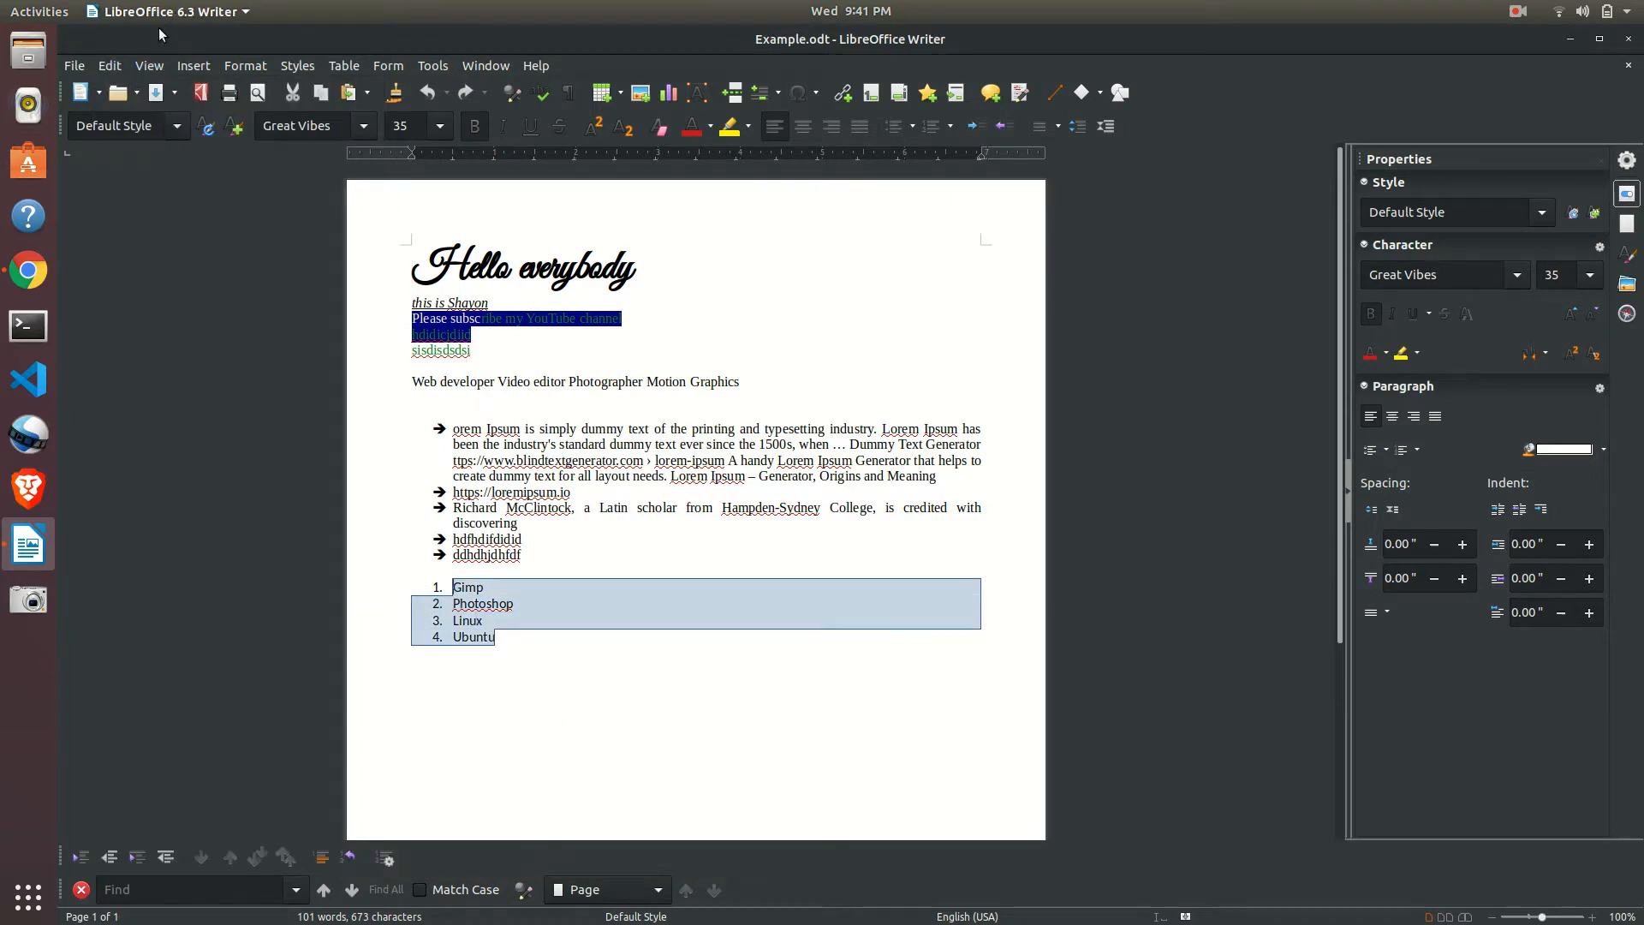
{"action": "left_click", "coordinate": [107, 67]}
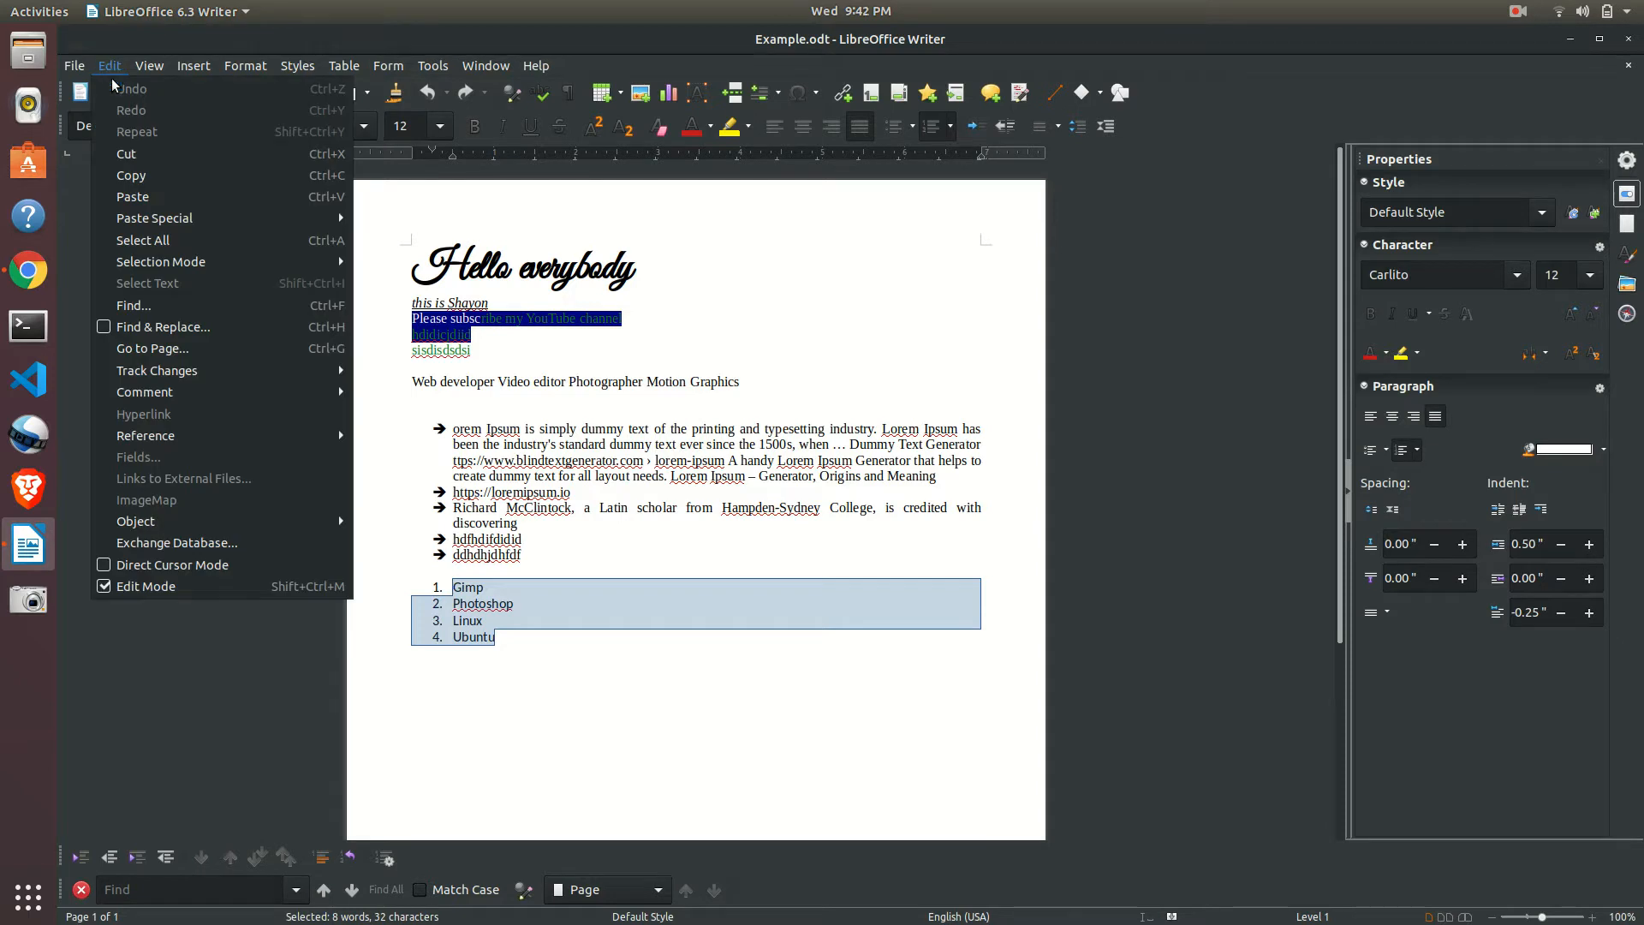
{"action": "left_click", "coordinate": [137, 163]}
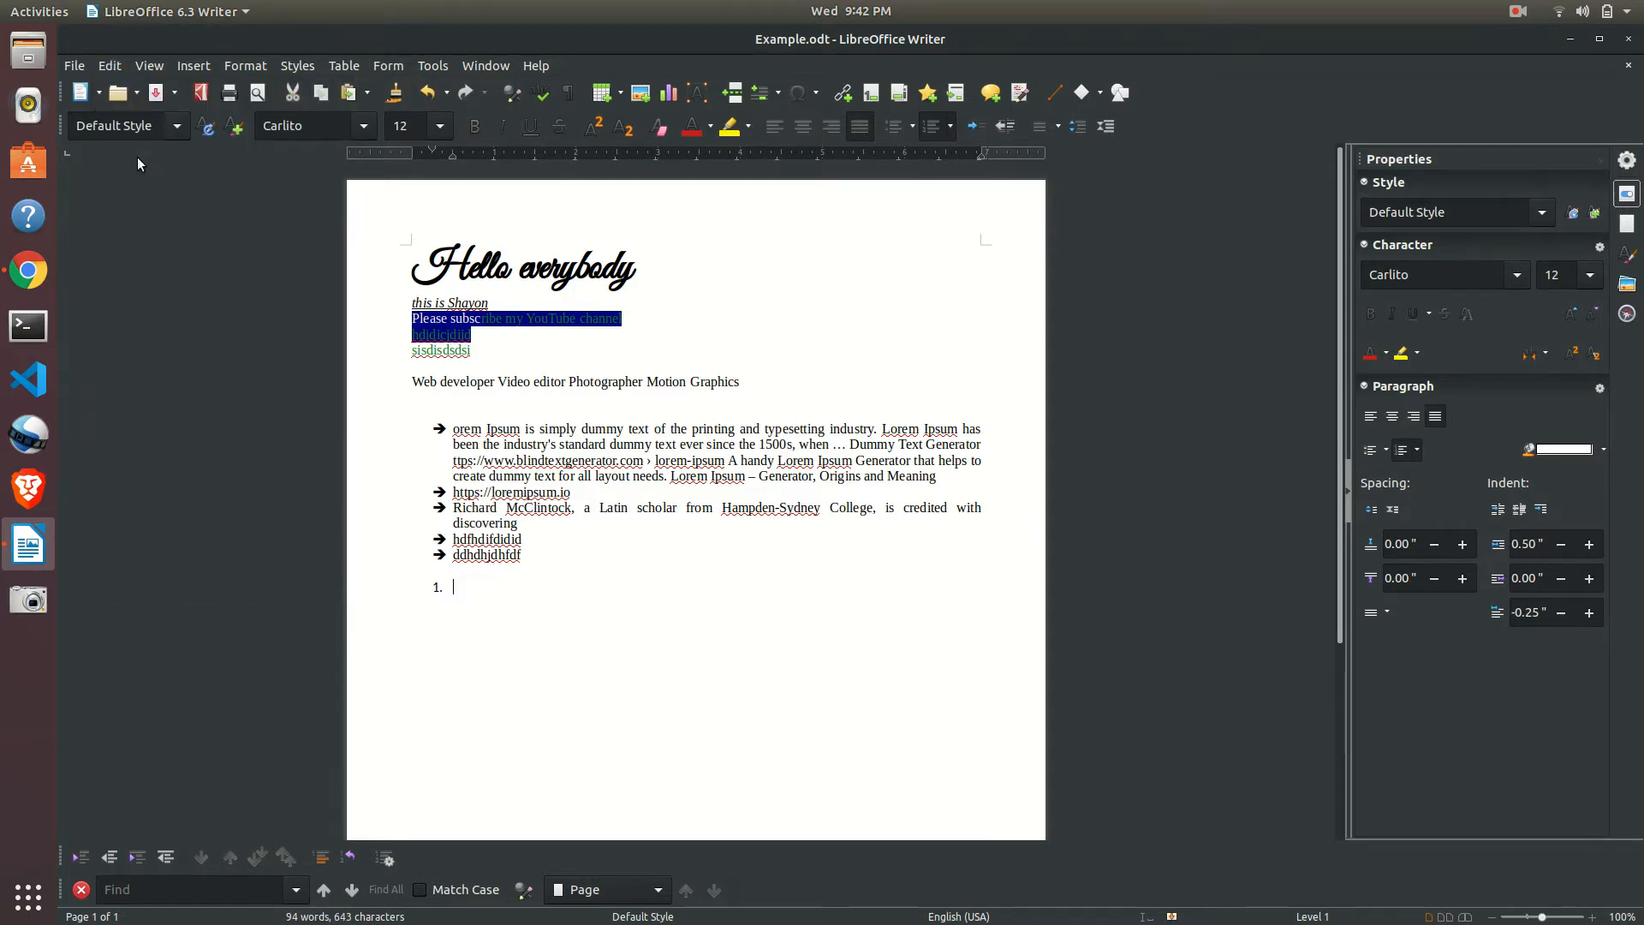
{"action": "right_click", "coordinate": [456, 589]}
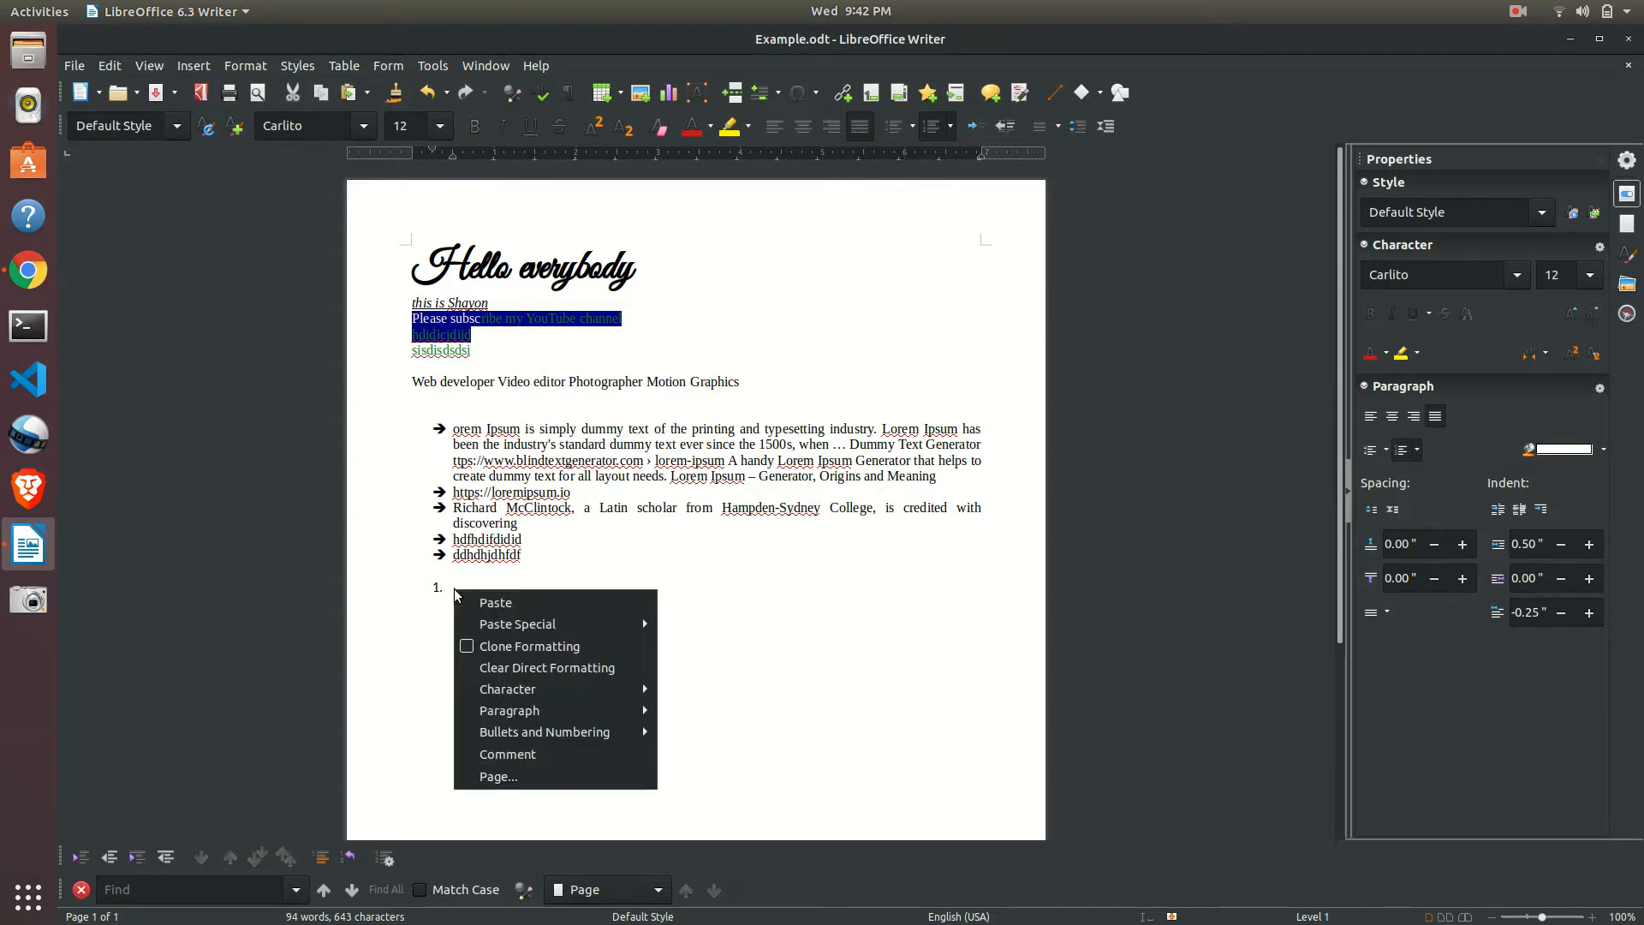
{"action": "mouse_move", "coordinate": [540, 623]}
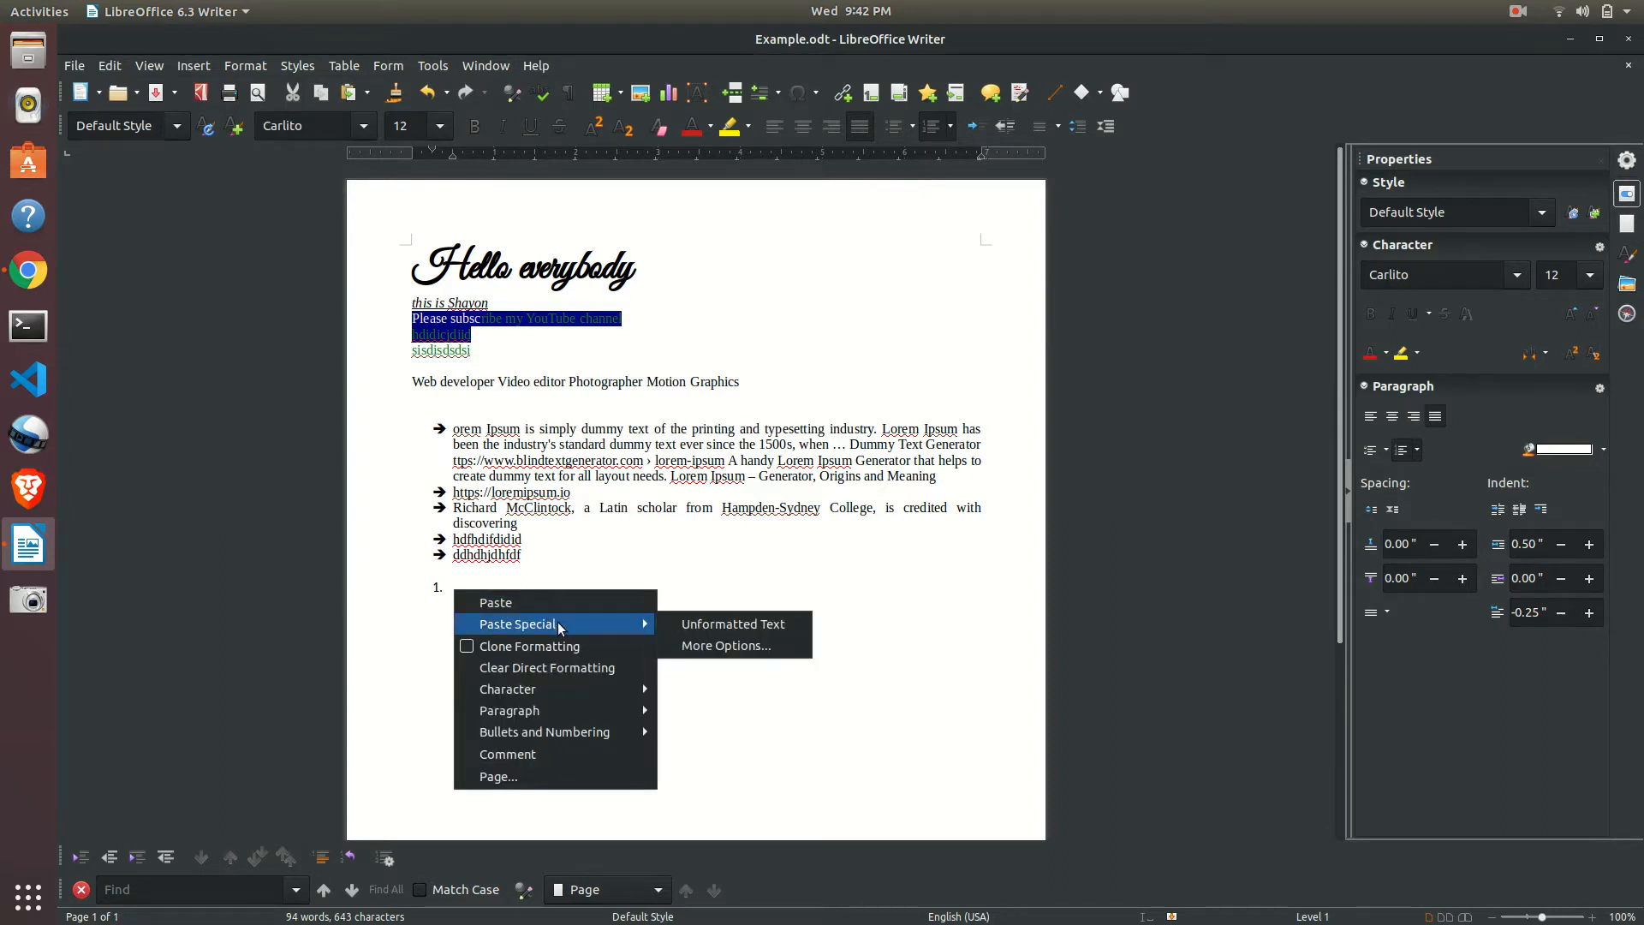
{"action": "left_click", "coordinate": [726, 624]}
Find all occurrences of "this" in the document with Find & Replace, moving its dialog clear of the text.
{"action": "left_click", "coordinate": [109, 65]}
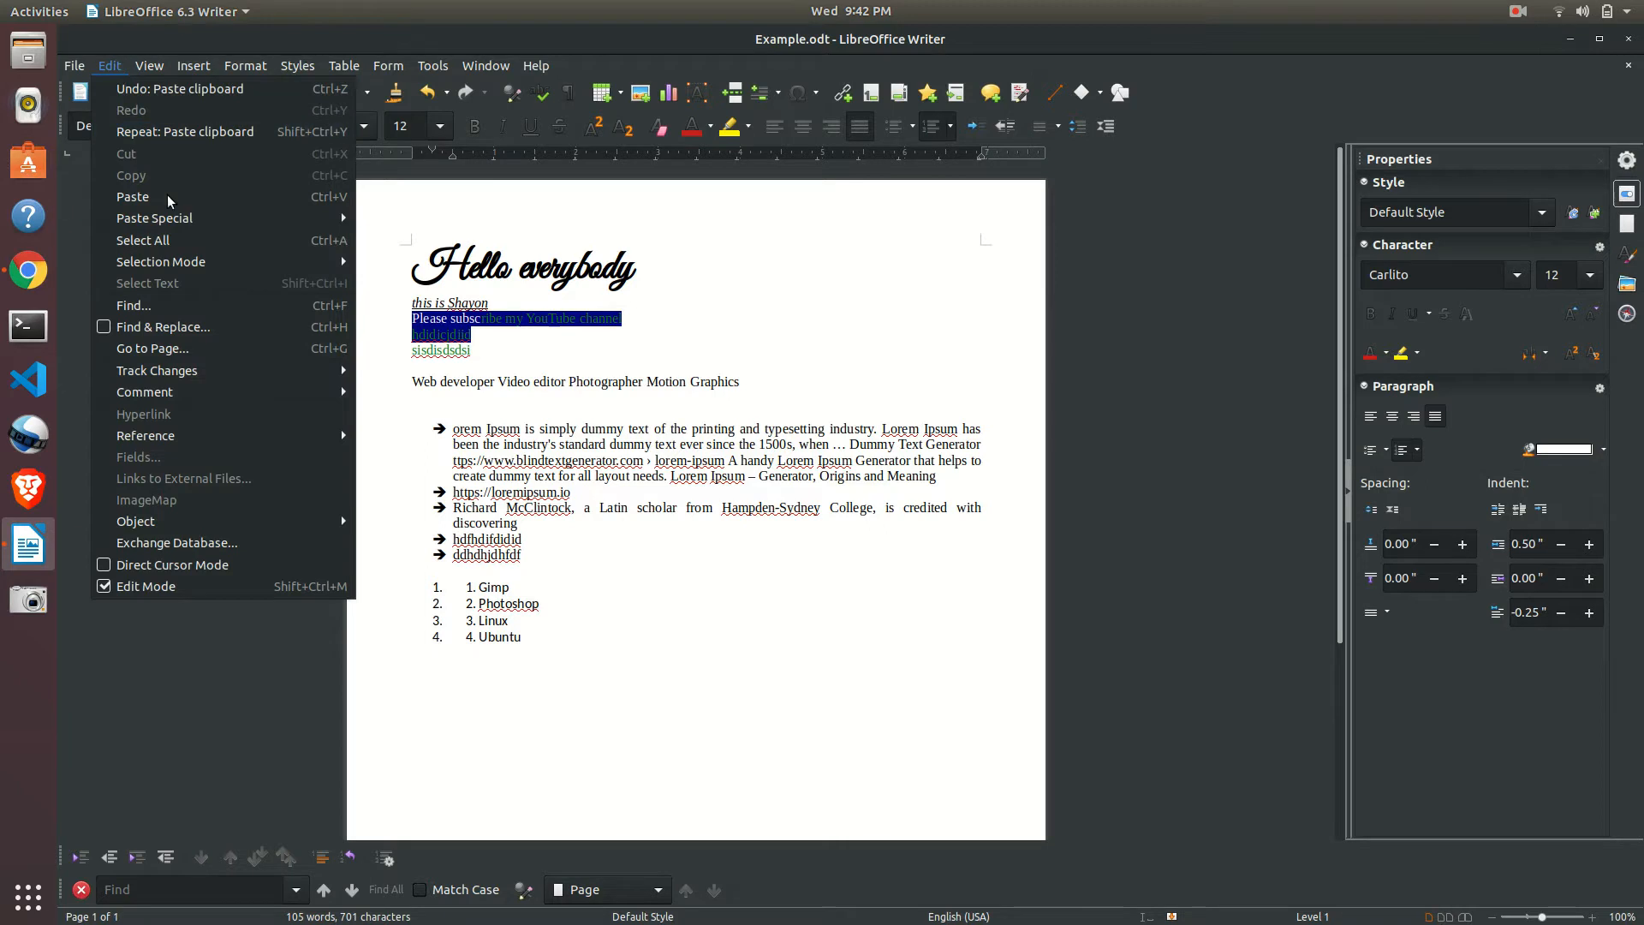
{"action": "left_click", "coordinate": [187, 328]}
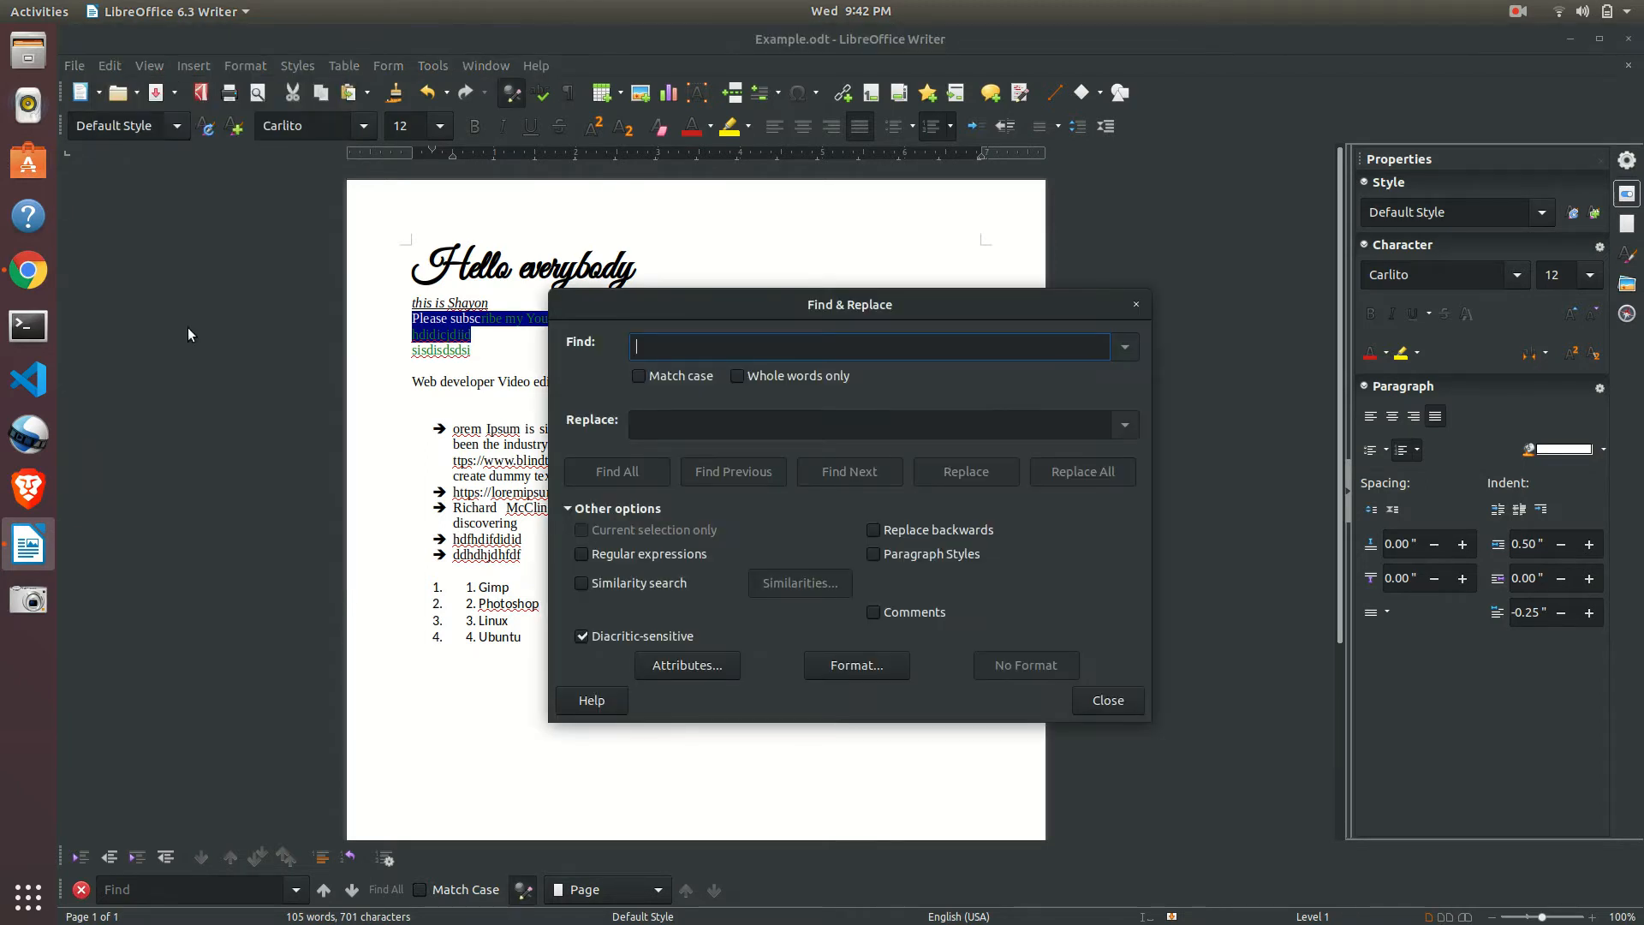
{"action": "left_click_drag", "start_coordinate": [880, 310], "coordinate": [1239, 399]}
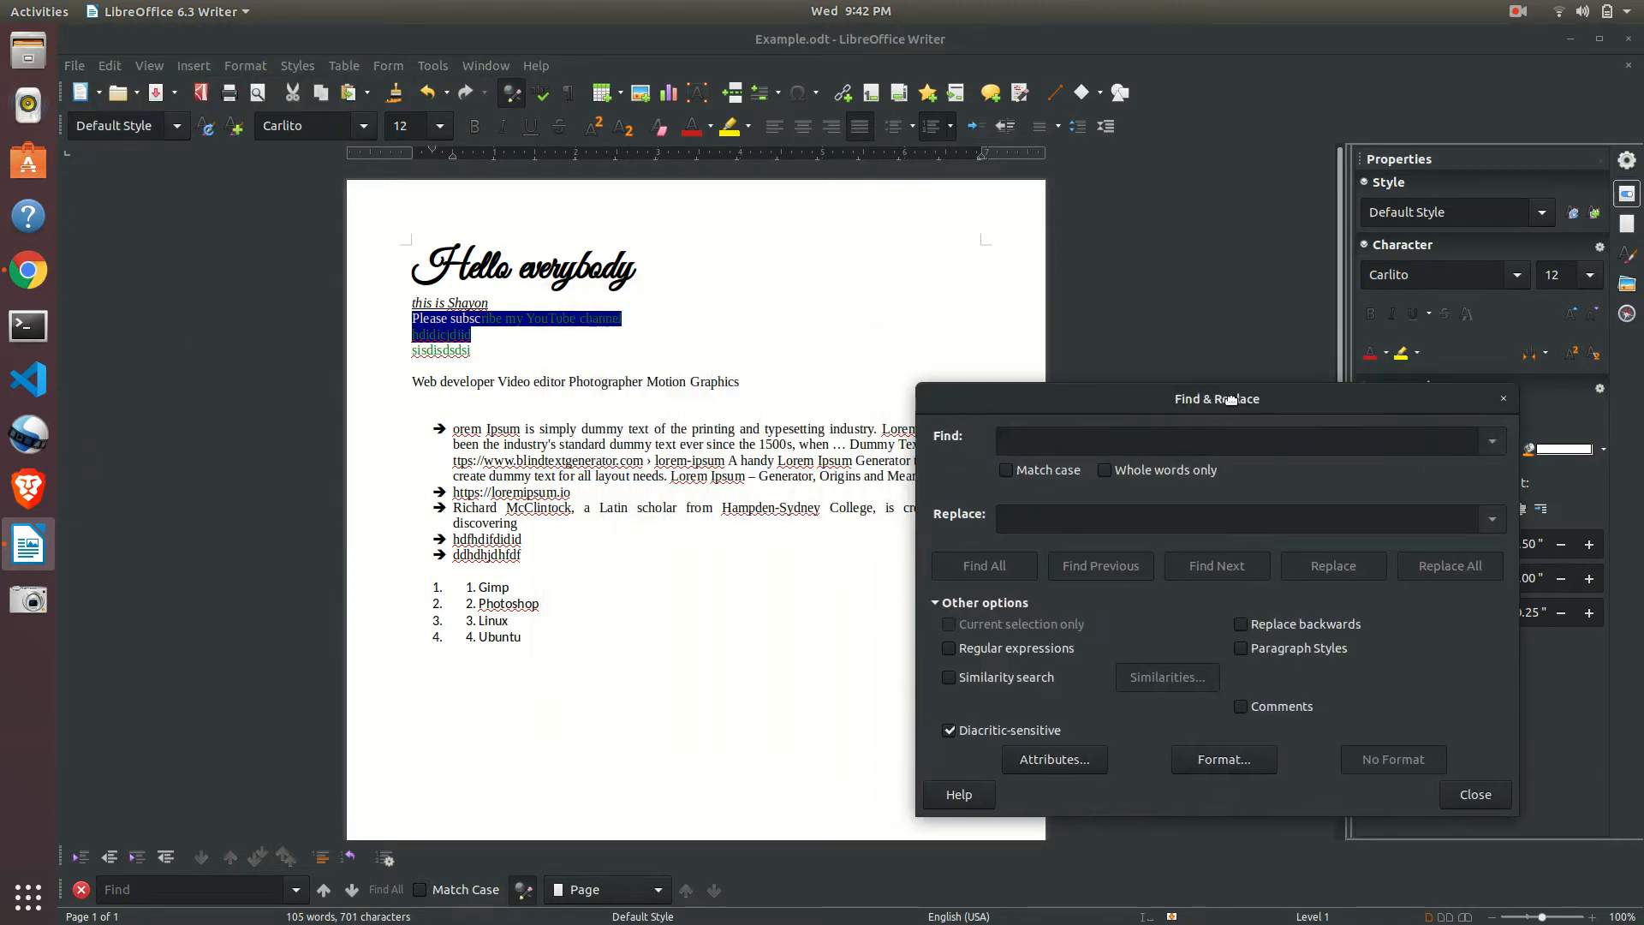
{"action": "type", "text": "this"}
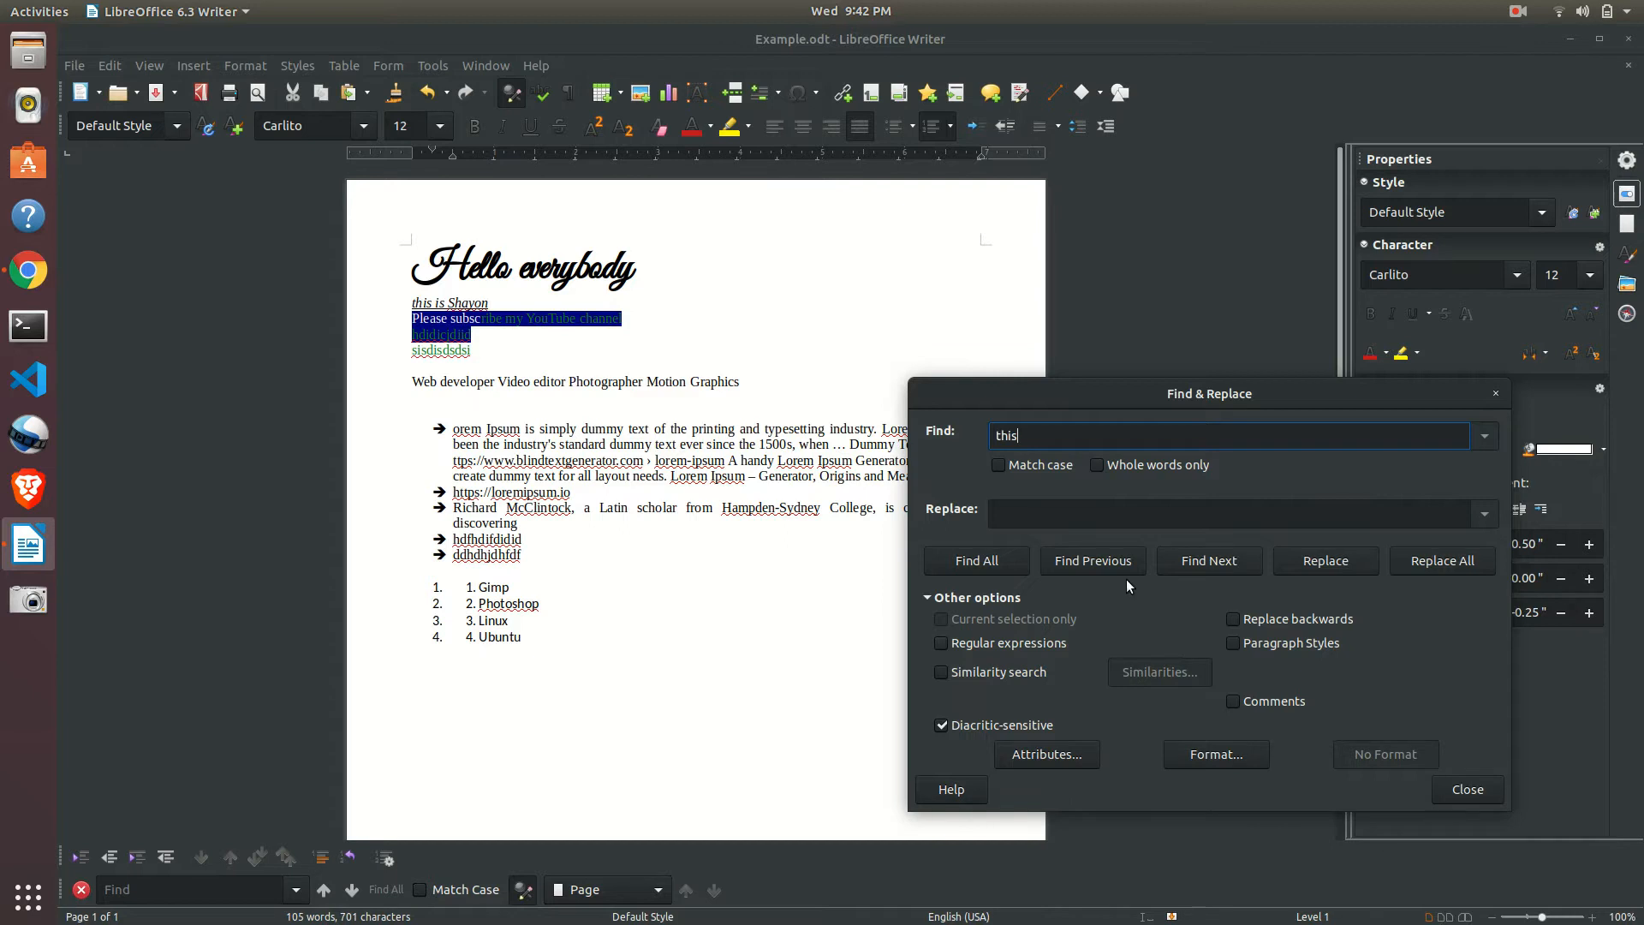
{"action": "left_click", "coordinate": [977, 560]}
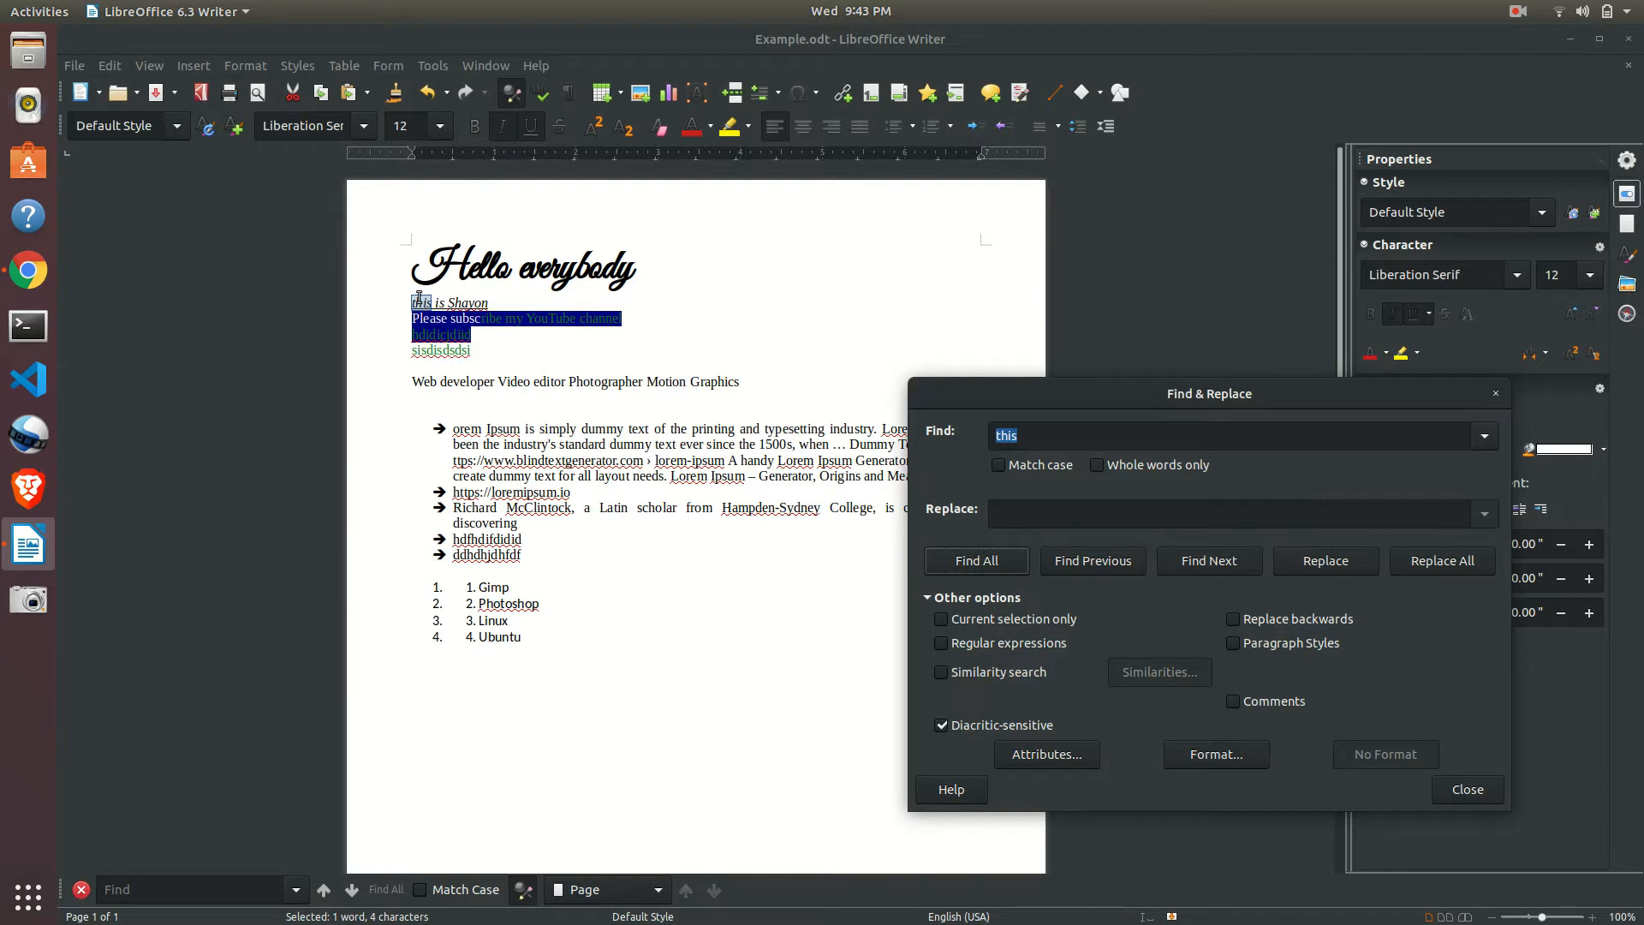
{"action": "left_click_drag", "start_coordinate": [432, 303], "coordinate": [412, 303]}
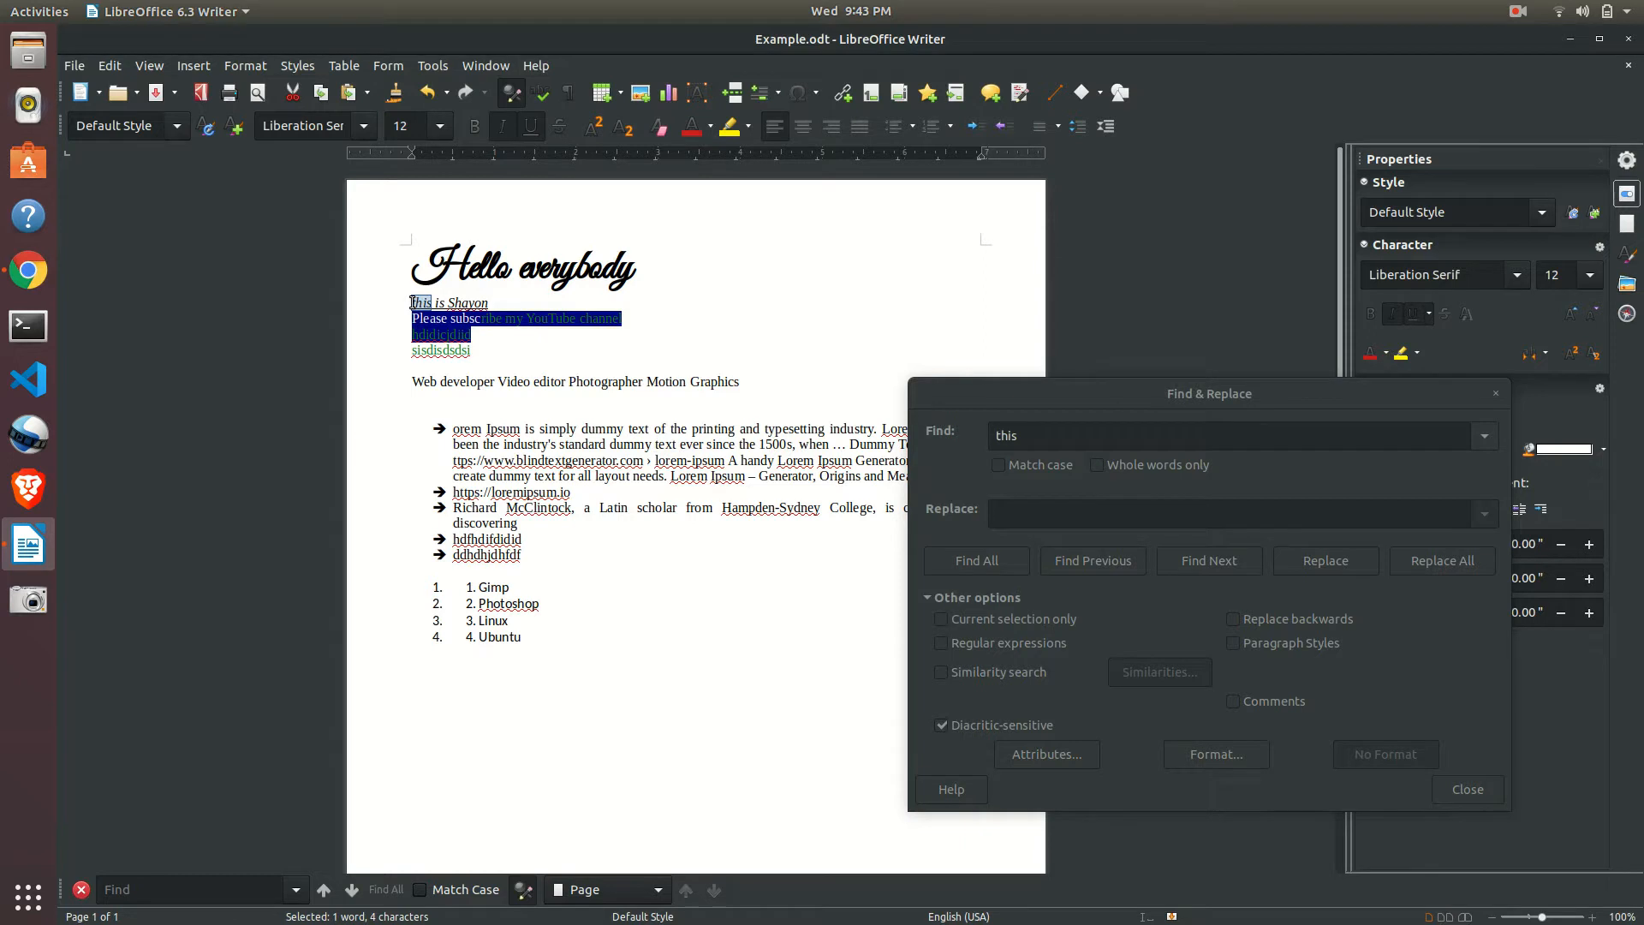
Replace all occurrences of "this" with "My name".
{"action": "left_click", "coordinate": [1054, 437]}
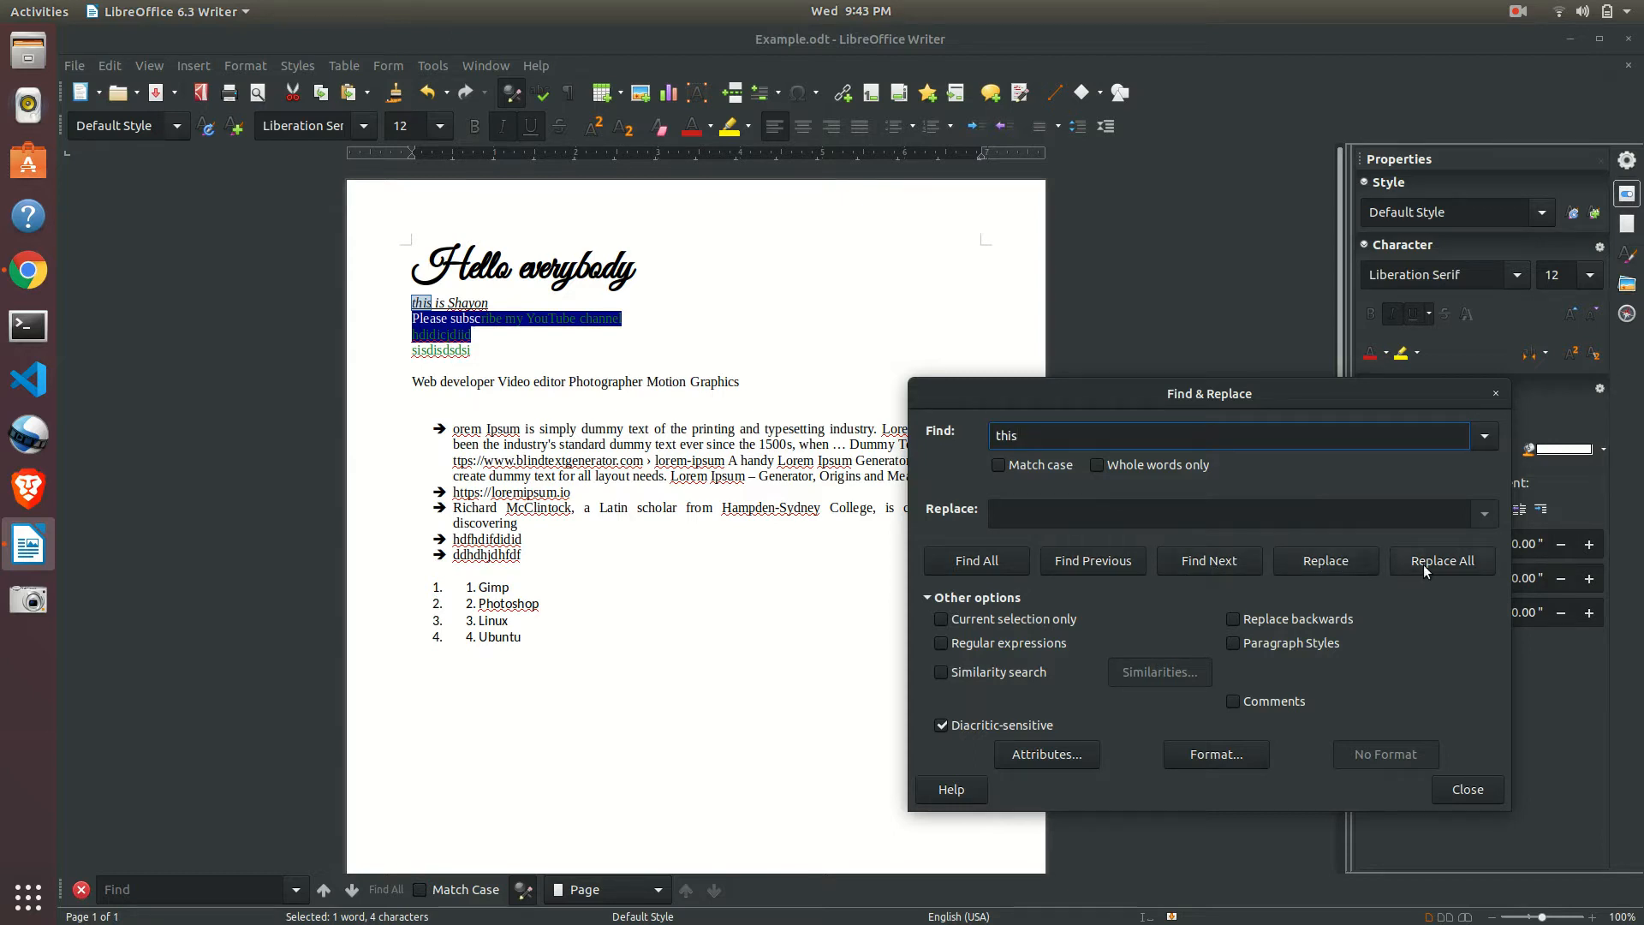
{"action": "left_click", "coordinate": [1057, 516]}
{"action": "type", "text": "My name"}
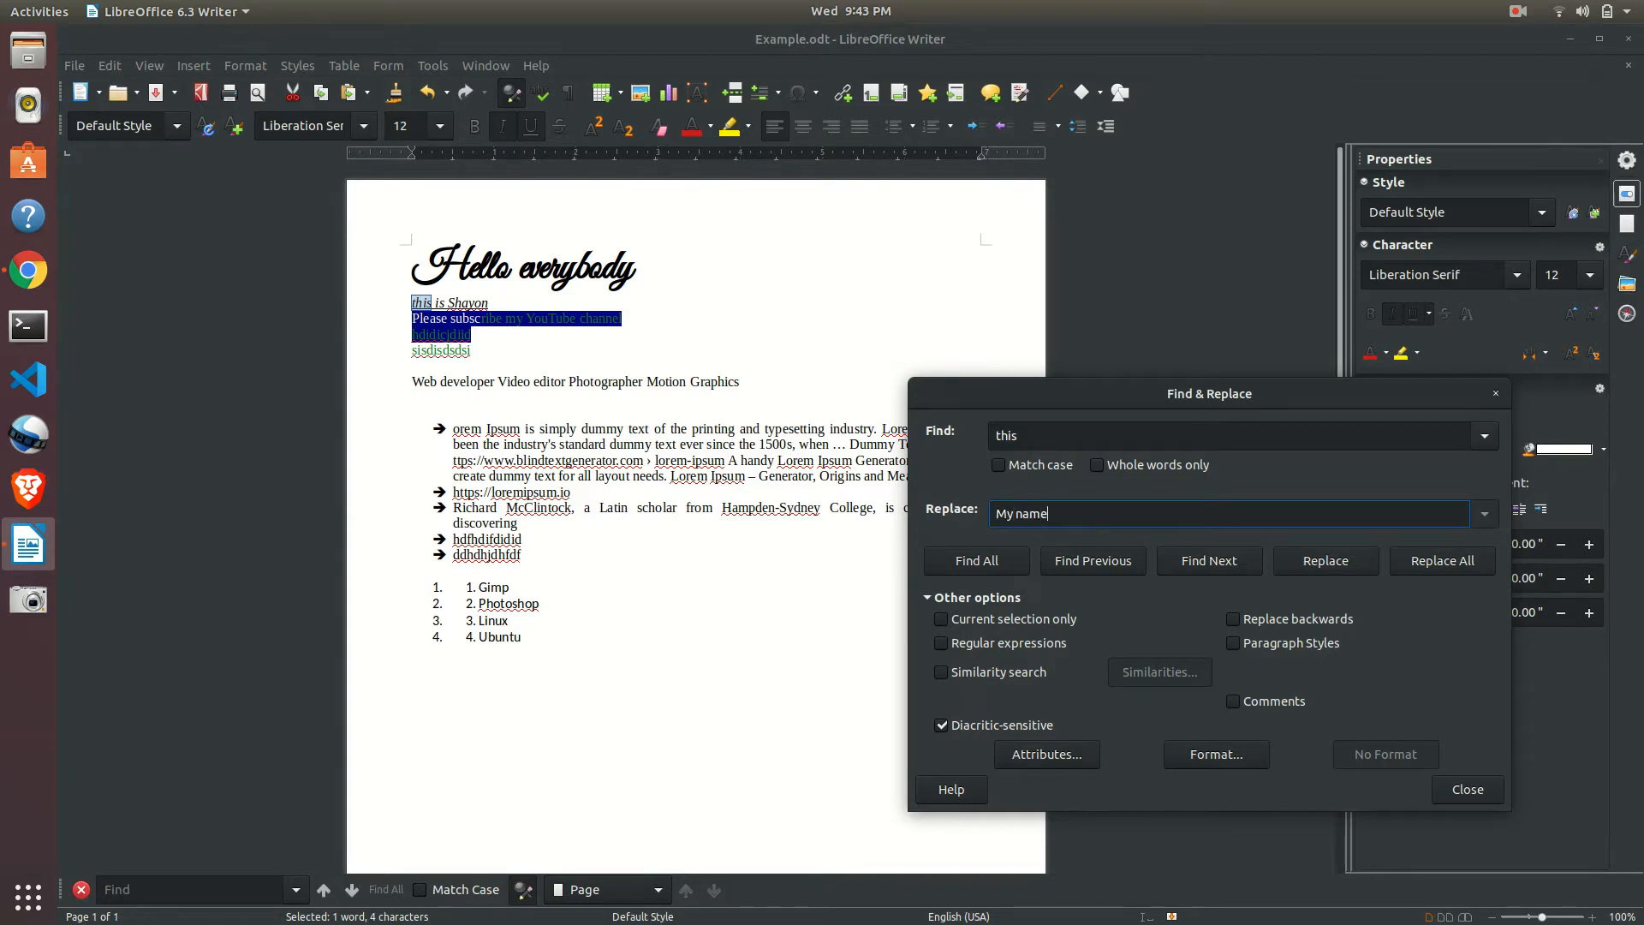
{"action": "left_click", "coordinate": [1436, 563]}
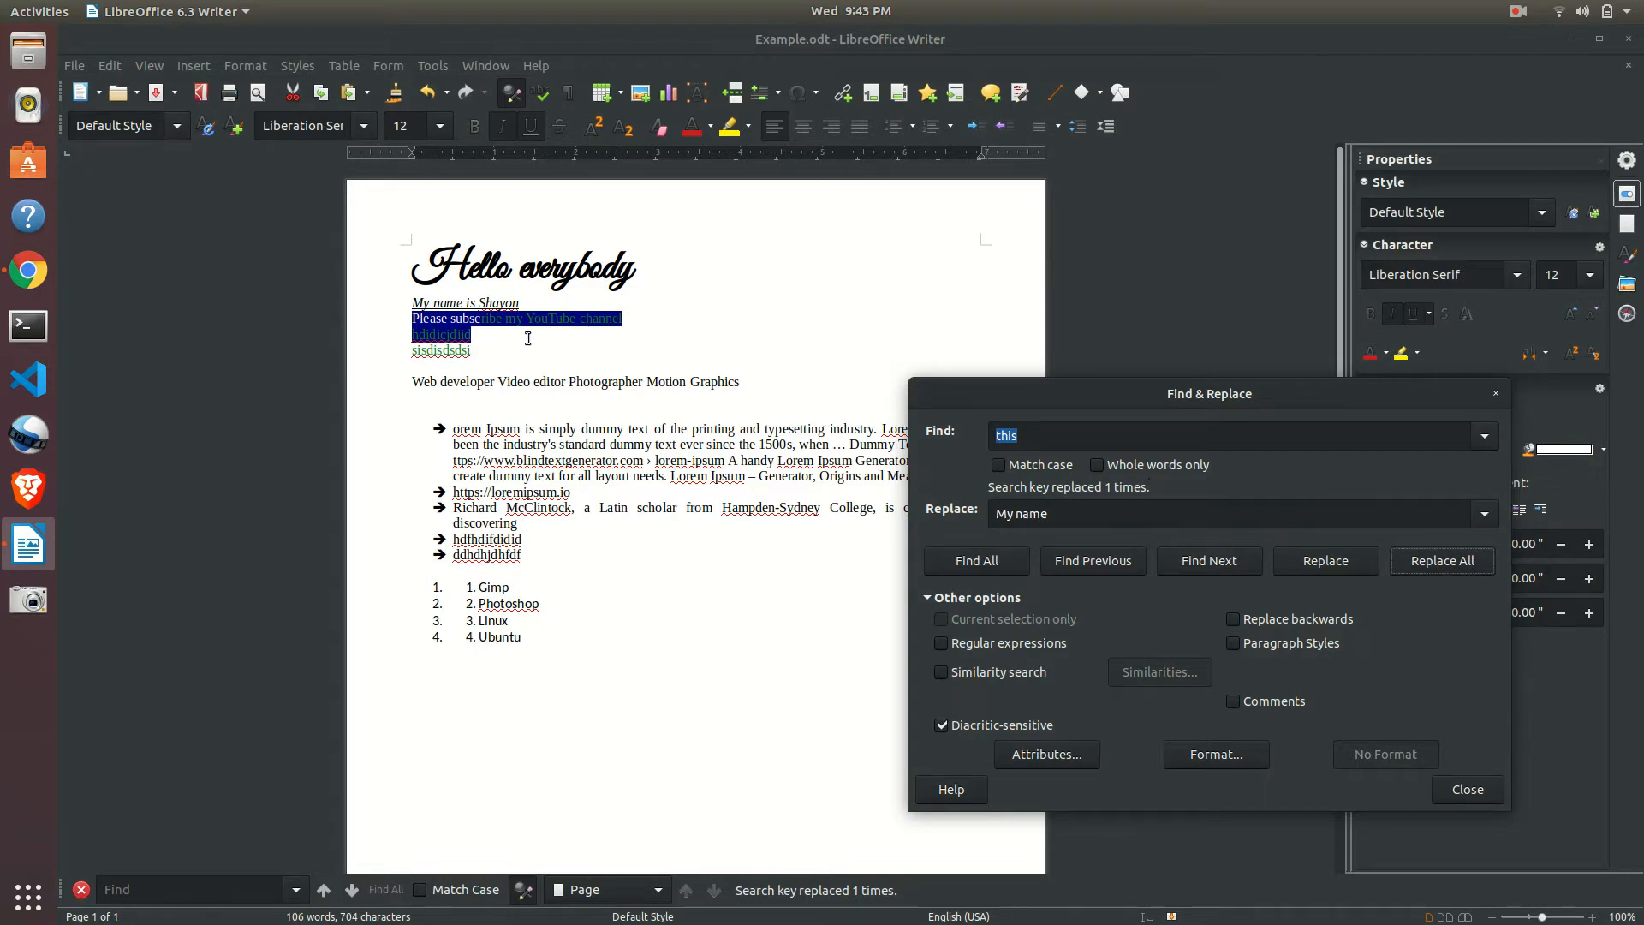
Use Find & Replace to change the pasted number in front of Photoshop to 5, and close the dialog.
{"action": "left_click", "coordinate": [1021, 435]}
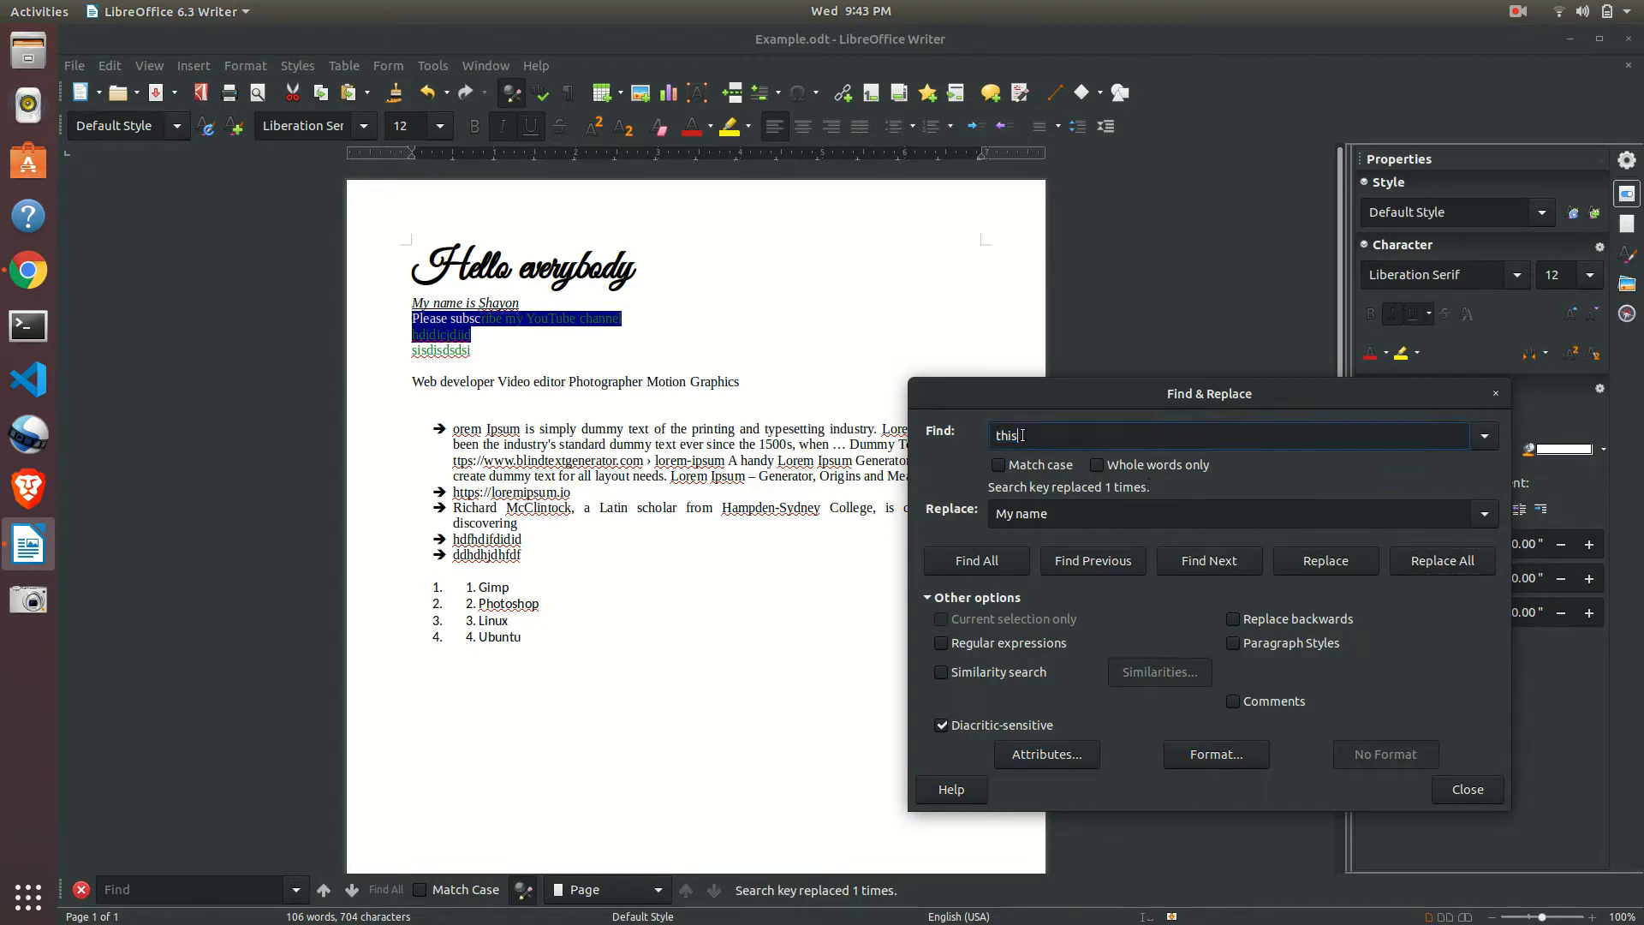
{"action": "left_click_drag", "start_coordinate": [1019, 435], "coordinate": [966, 431]}
{"action": "left_click_drag", "start_coordinate": [1099, 522], "coordinate": [988, 514]}
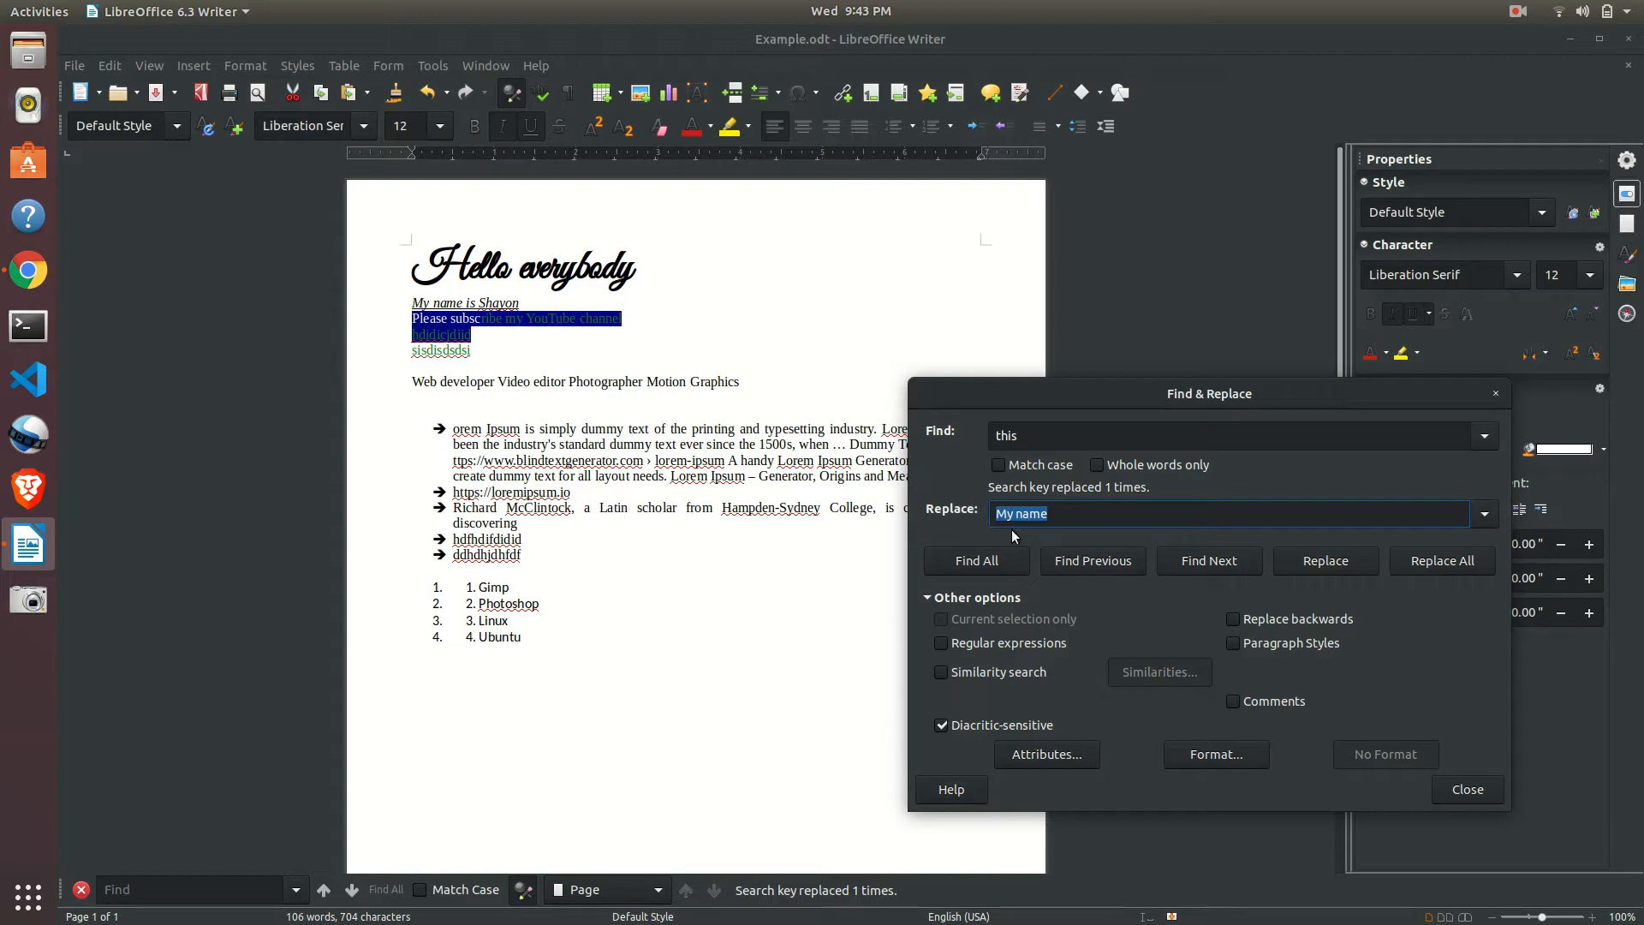
{"action": "left_click", "coordinate": [1470, 789]}
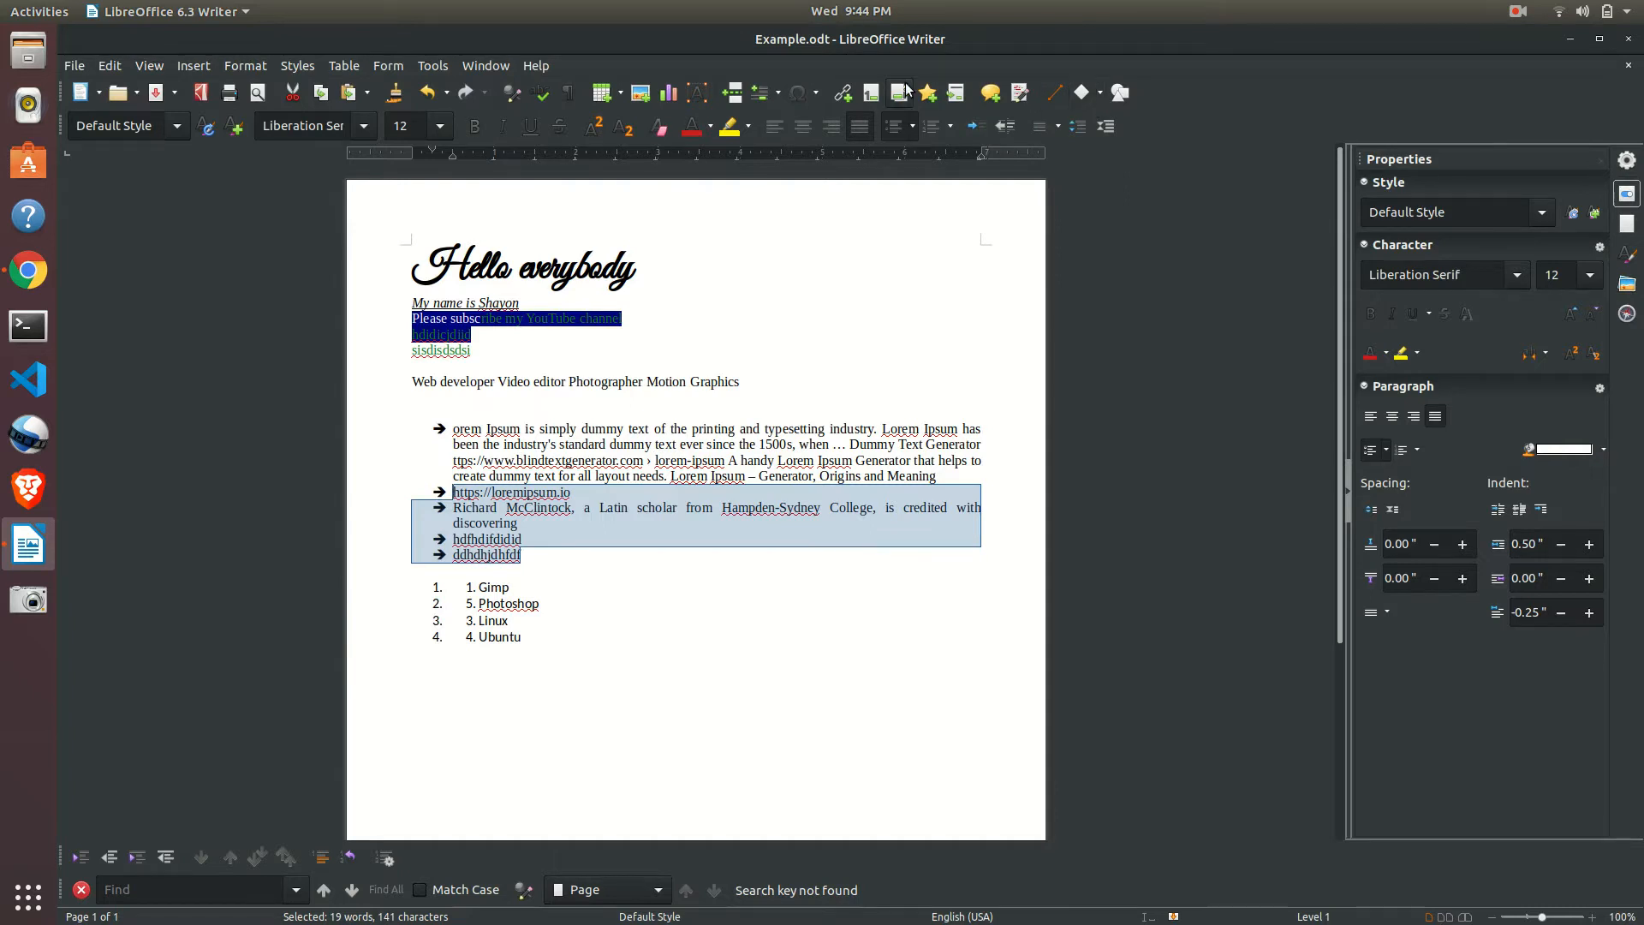
Add the comment "This is copied from google" to the last four bullet items, and delete that comment.
{"action": "left_click", "coordinate": [988, 98]}
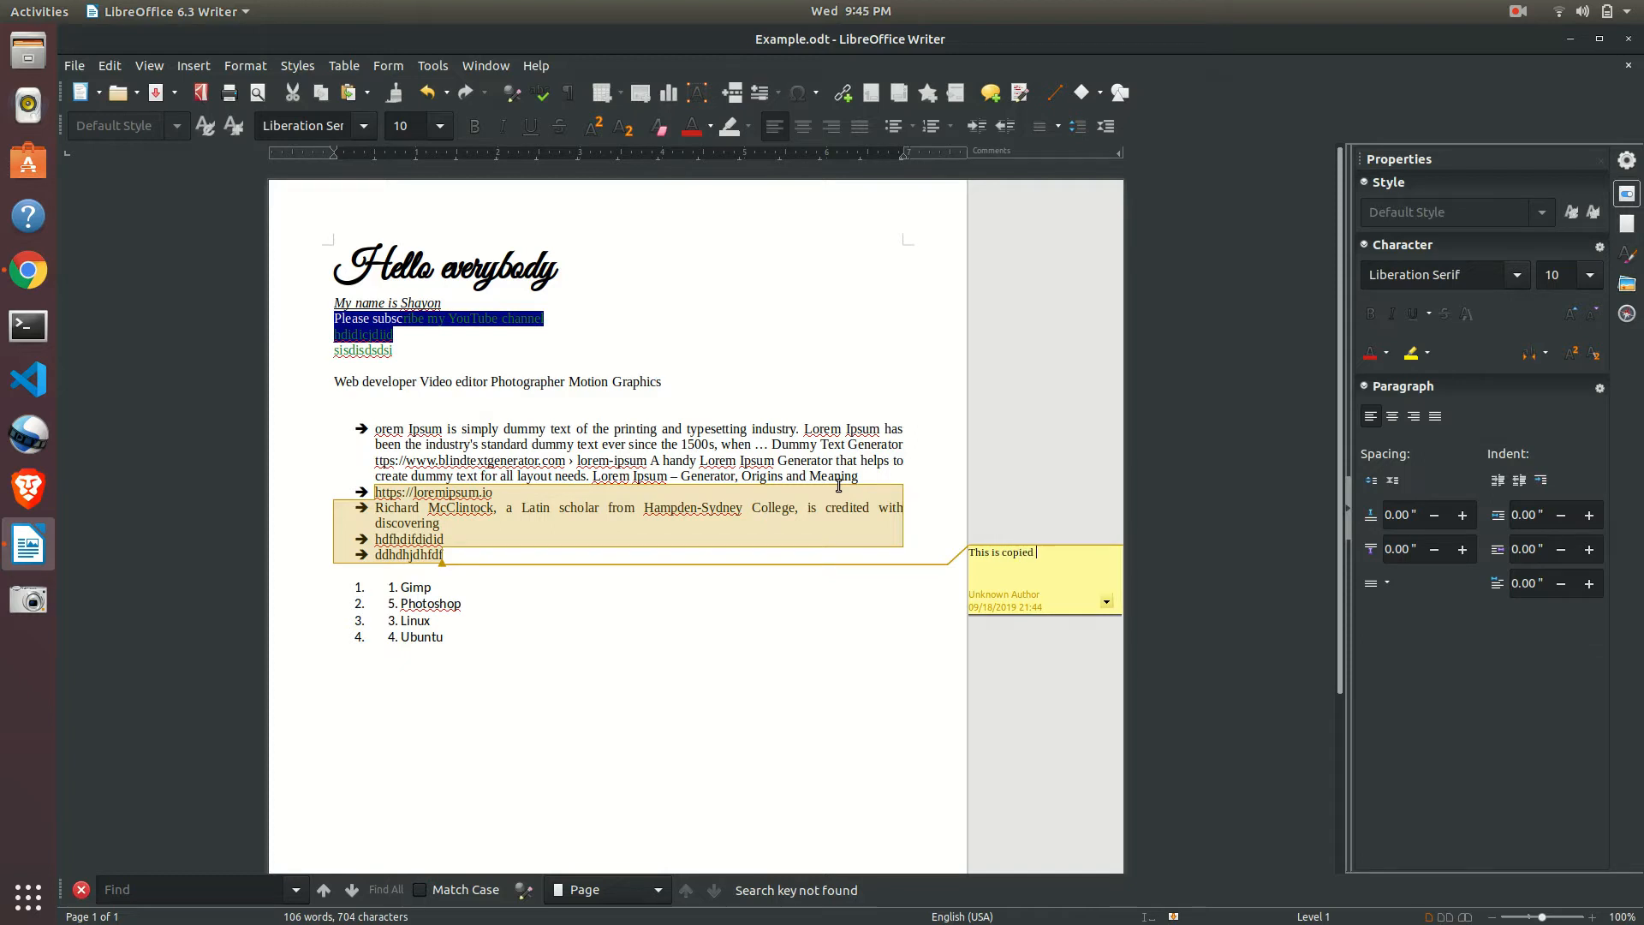
{"action": "type", "text": "om google"}
{"action": "left_click", "coordinate": [430, 465]}
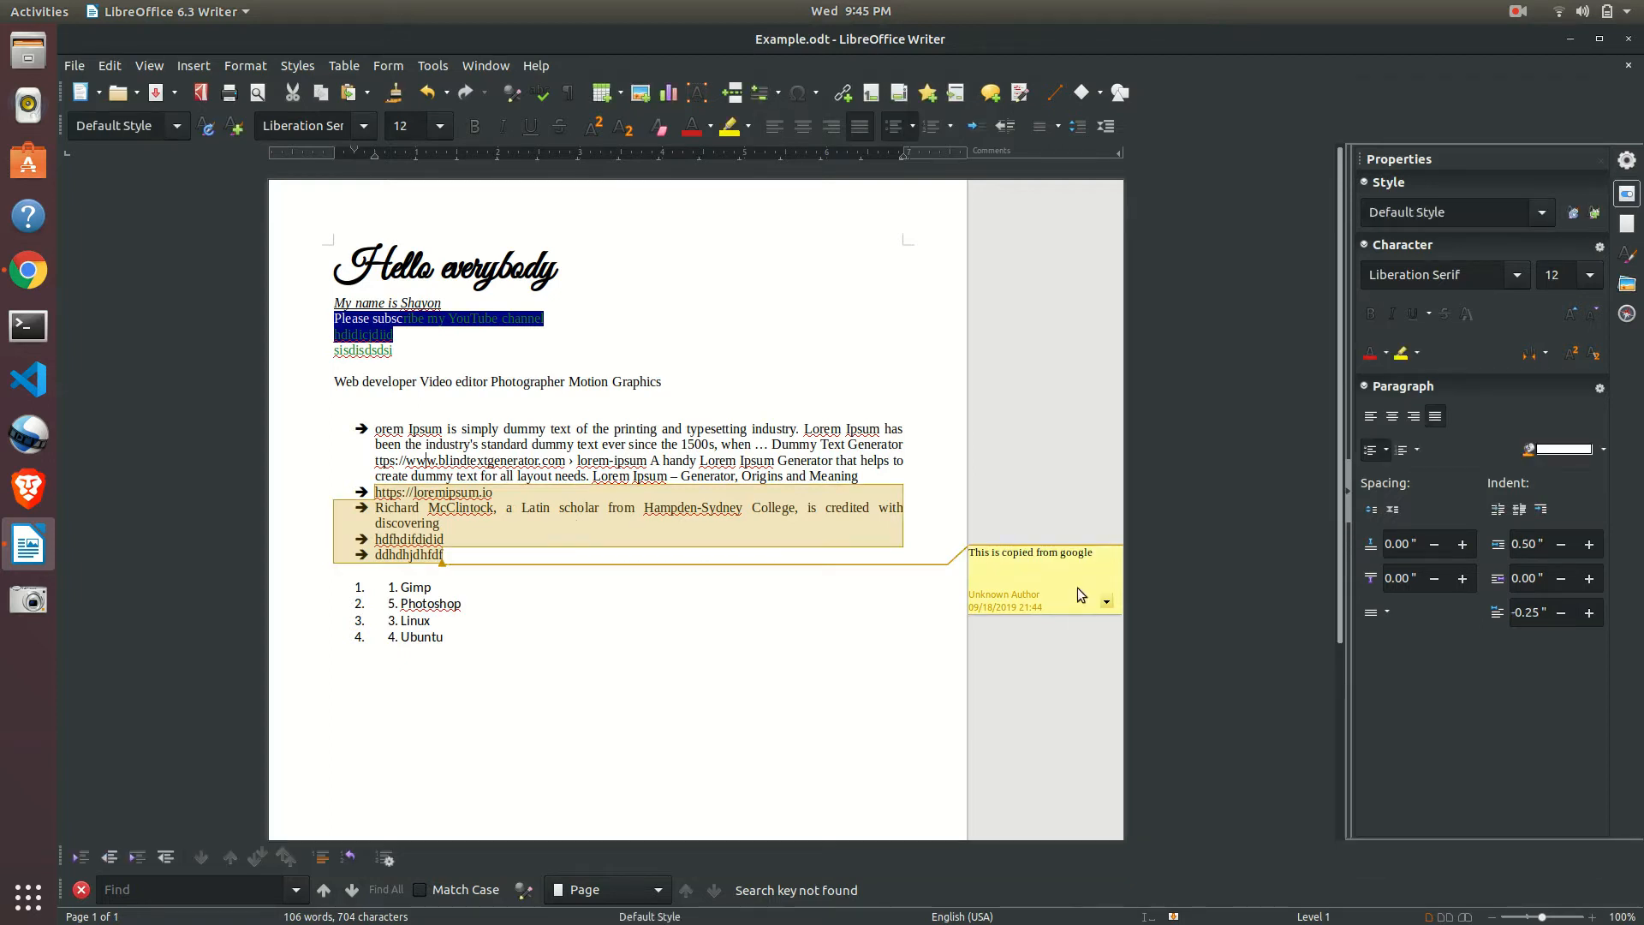
{"action": "left_click", "coordinate": [1107, 601]}
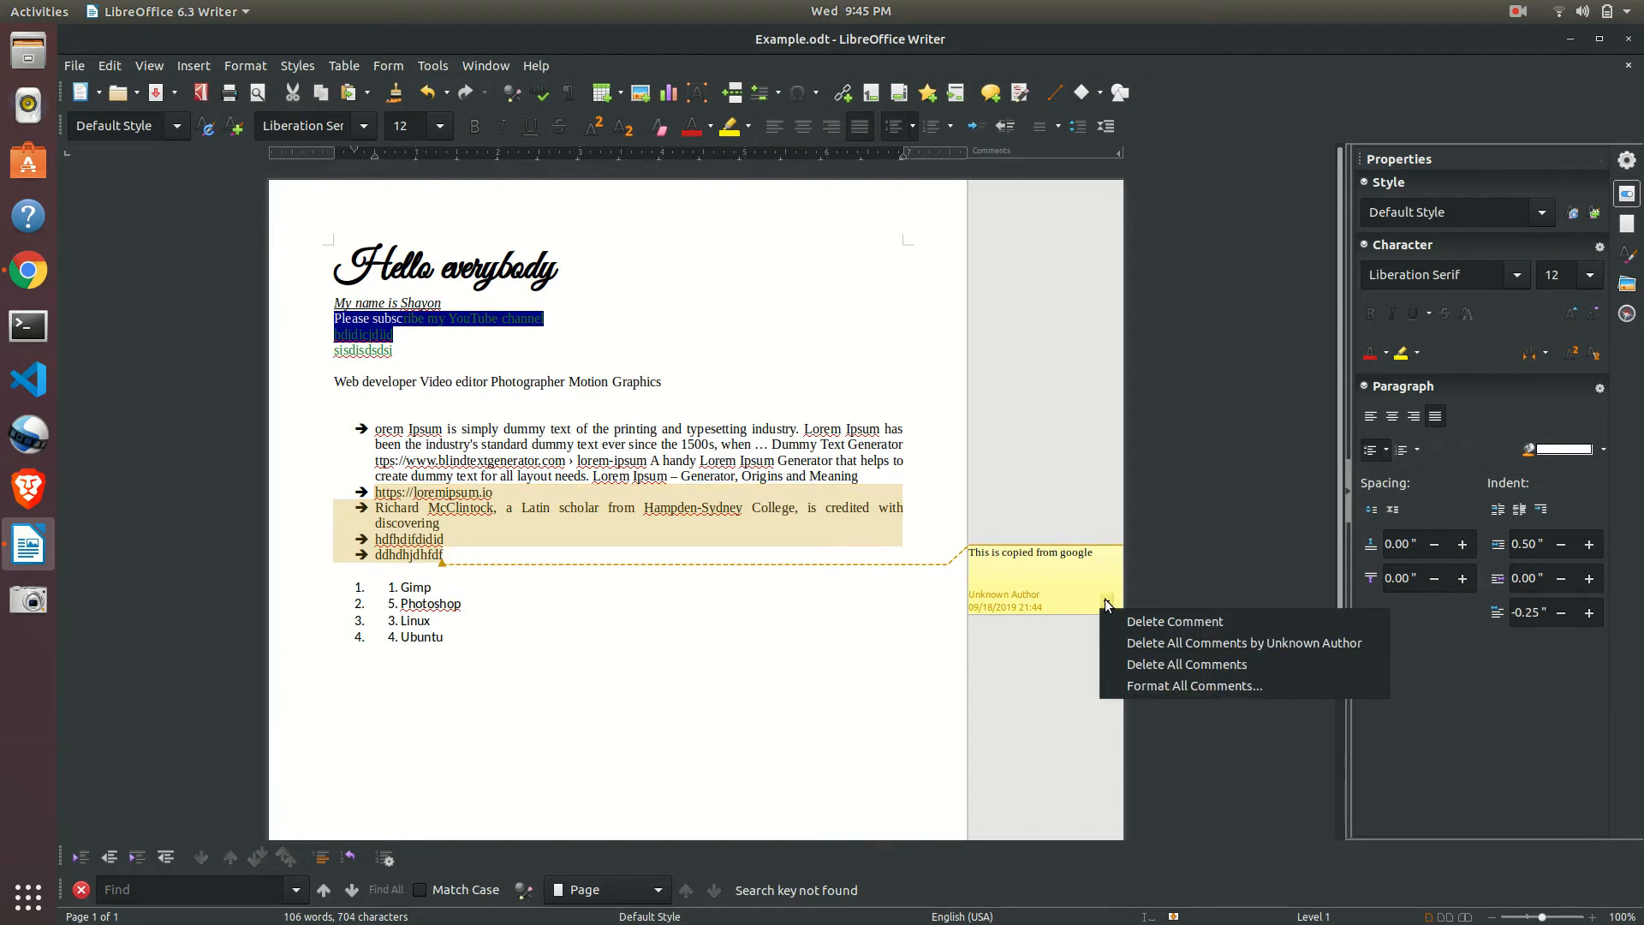
{"action": "left_click", "coordinate": [1150, 623]}
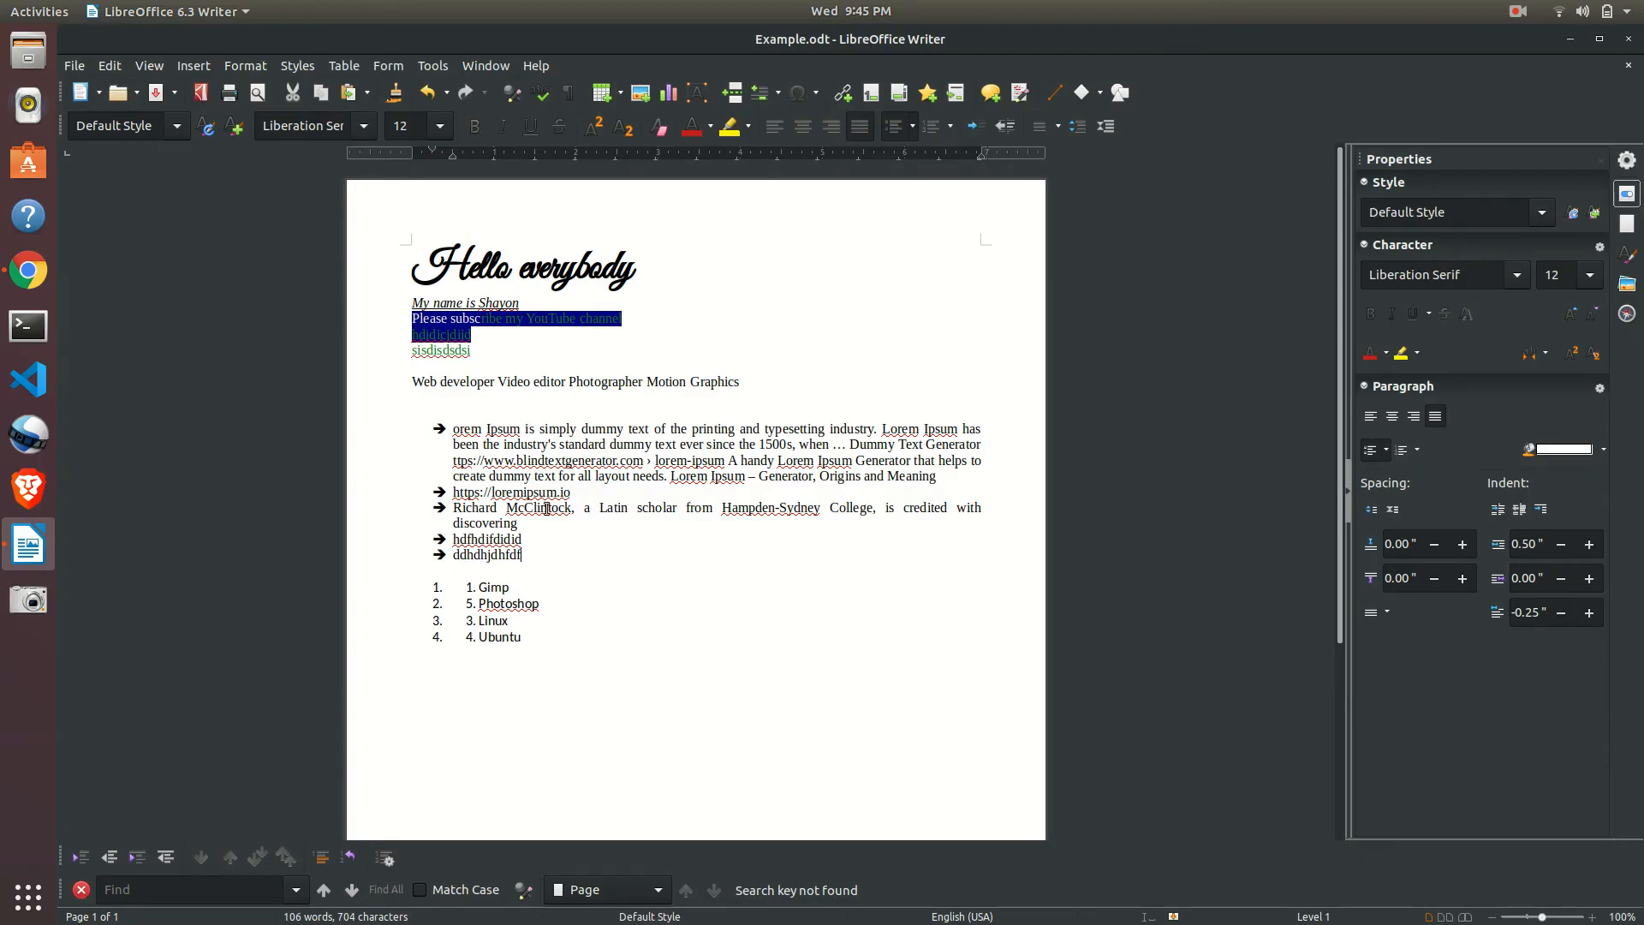
Select the text from the blank line above "Web developer" through "discovering", and switch the document to Web view and back to Normal.
{"action": "left_click_drag", "start_coordinate": [539, 529], "coordinate": [412, 364]}
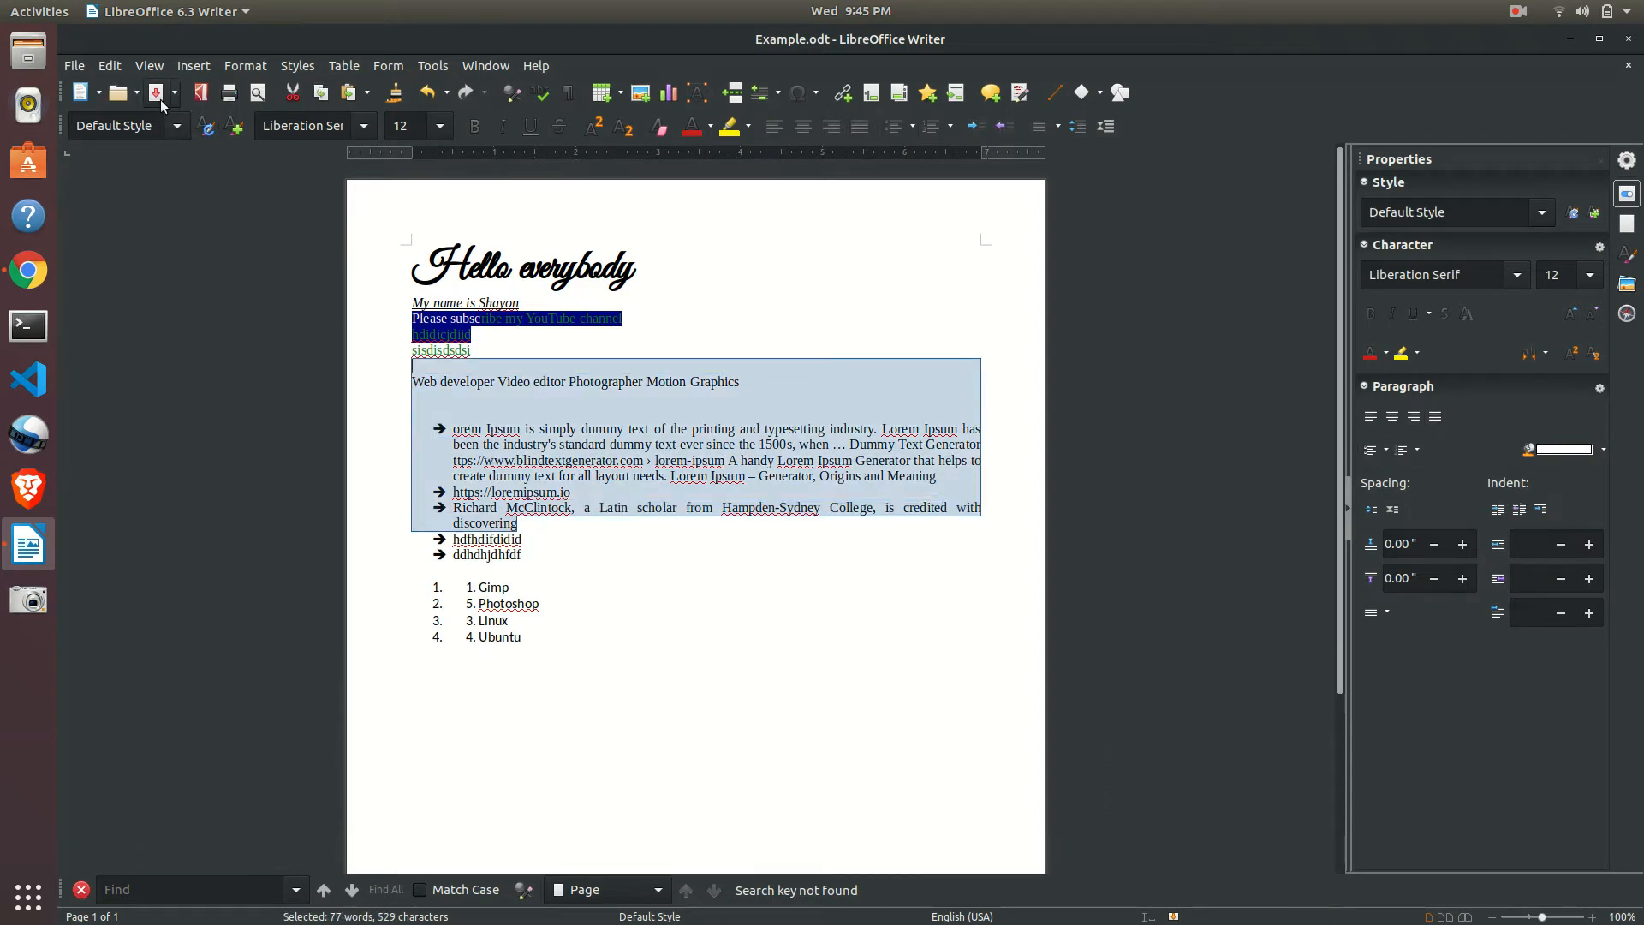
{"action": "left_click", "coordinate": [148, 66]}
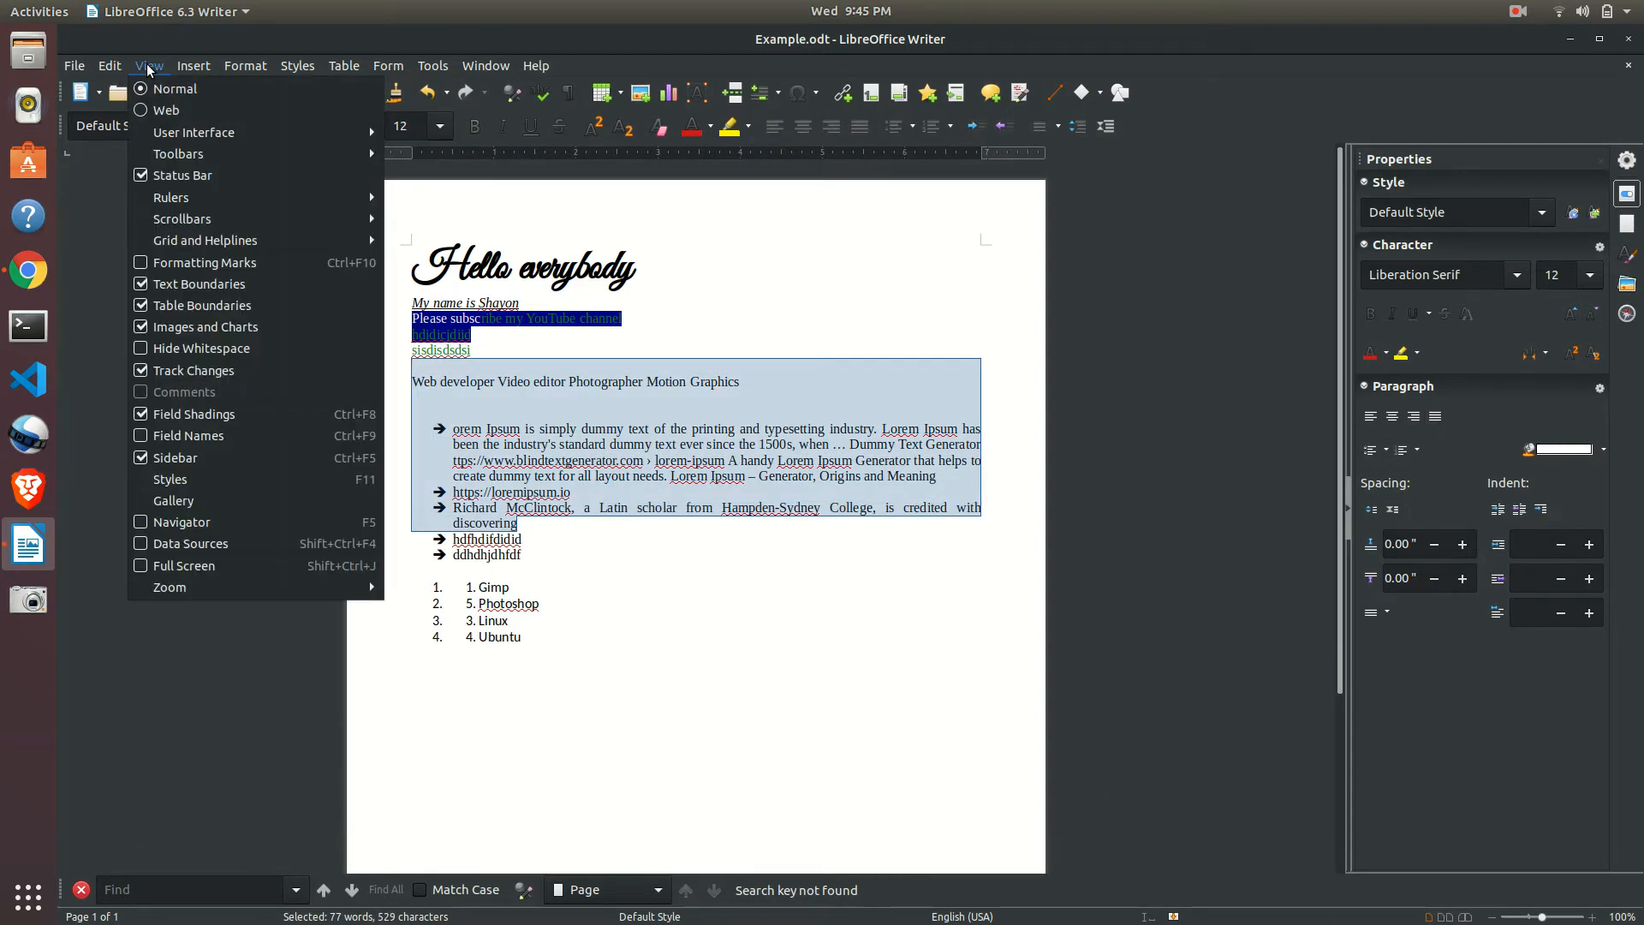
{"action": "left_click", "coordinate": [165, 112]}
{"action": "left_click", "coordinate": [151, 68]}
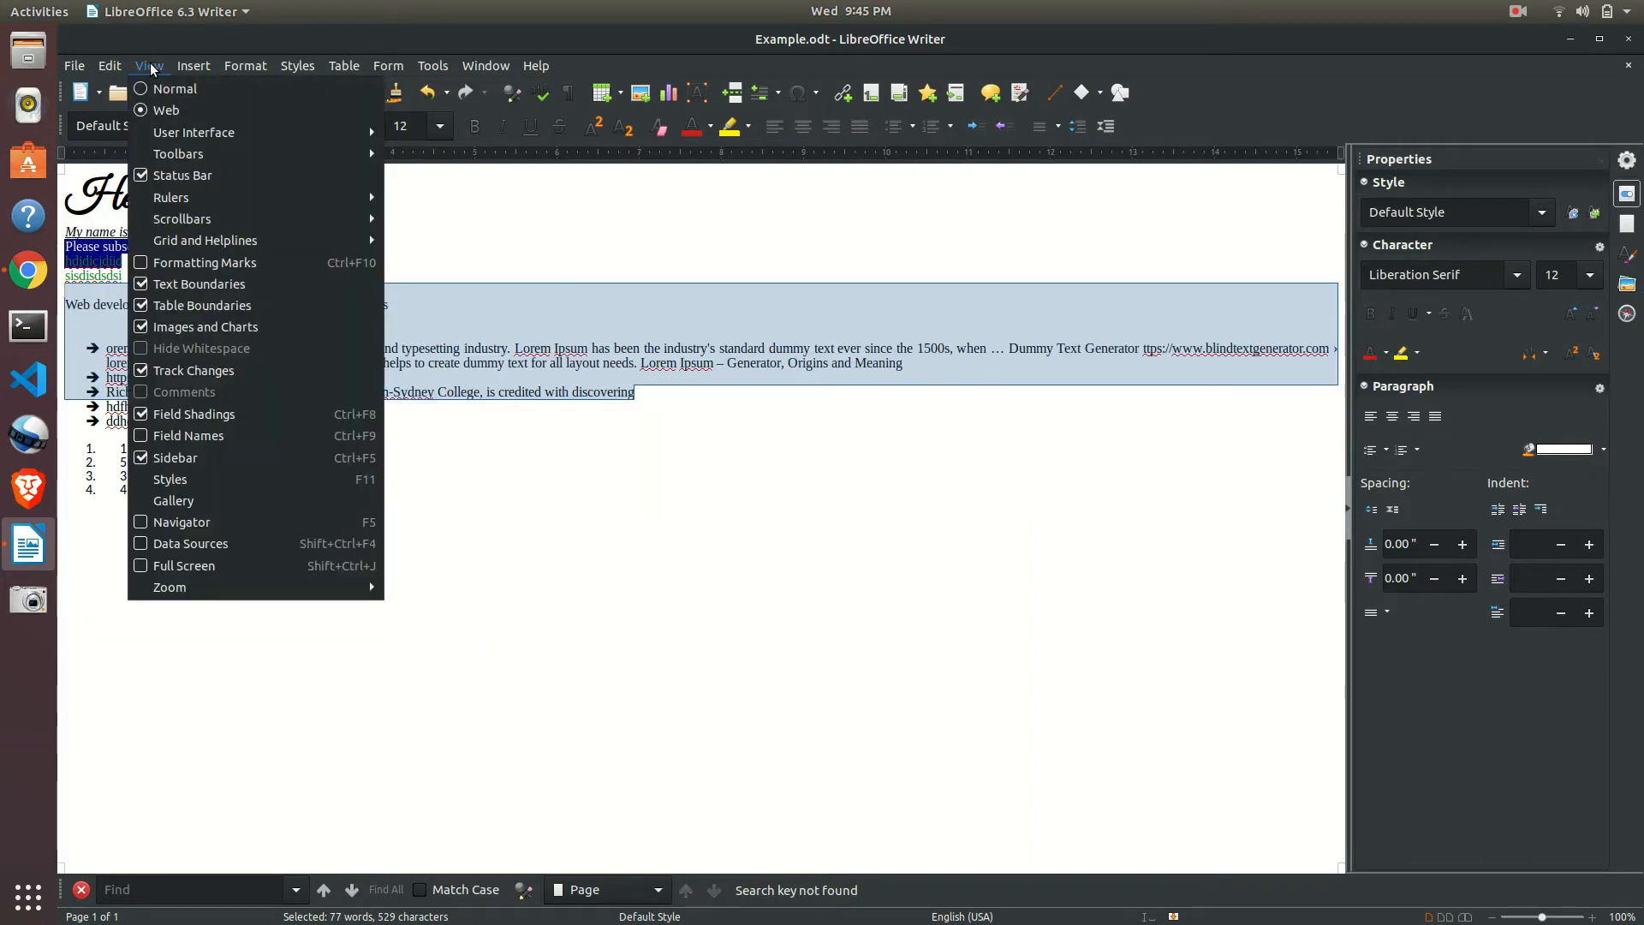
{"action": "left_click", "coordinate": [163, 93]}
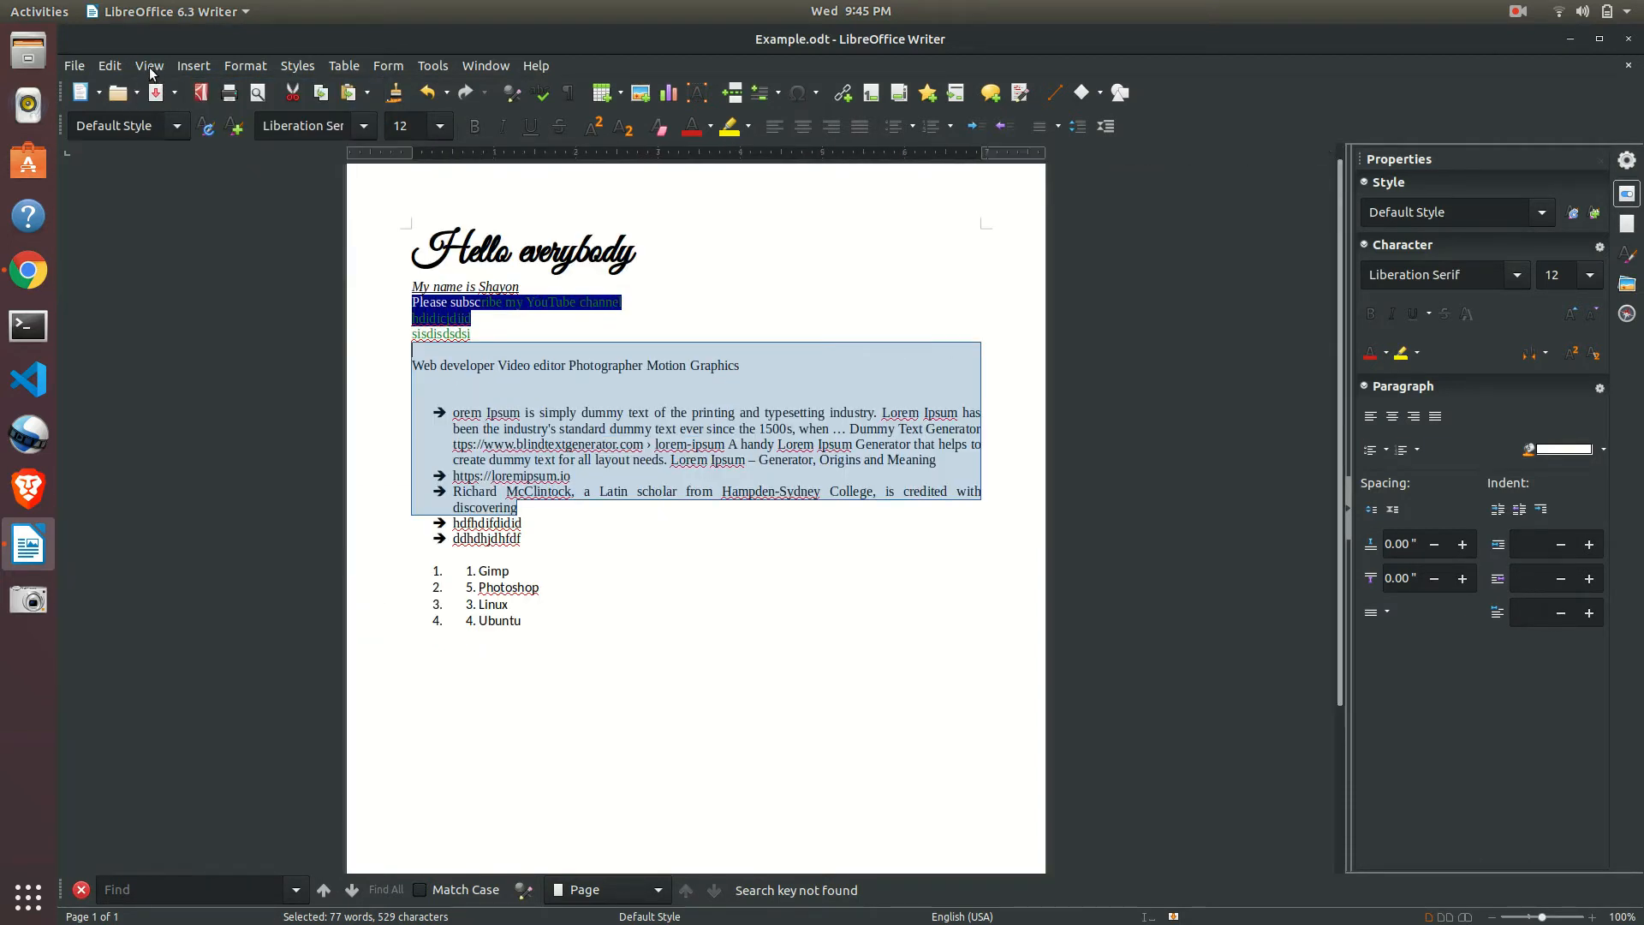
Turn on Hide Whitespace for the page view and turn it off again.
{"action": "left_click", "coordinate": [151, 70]}
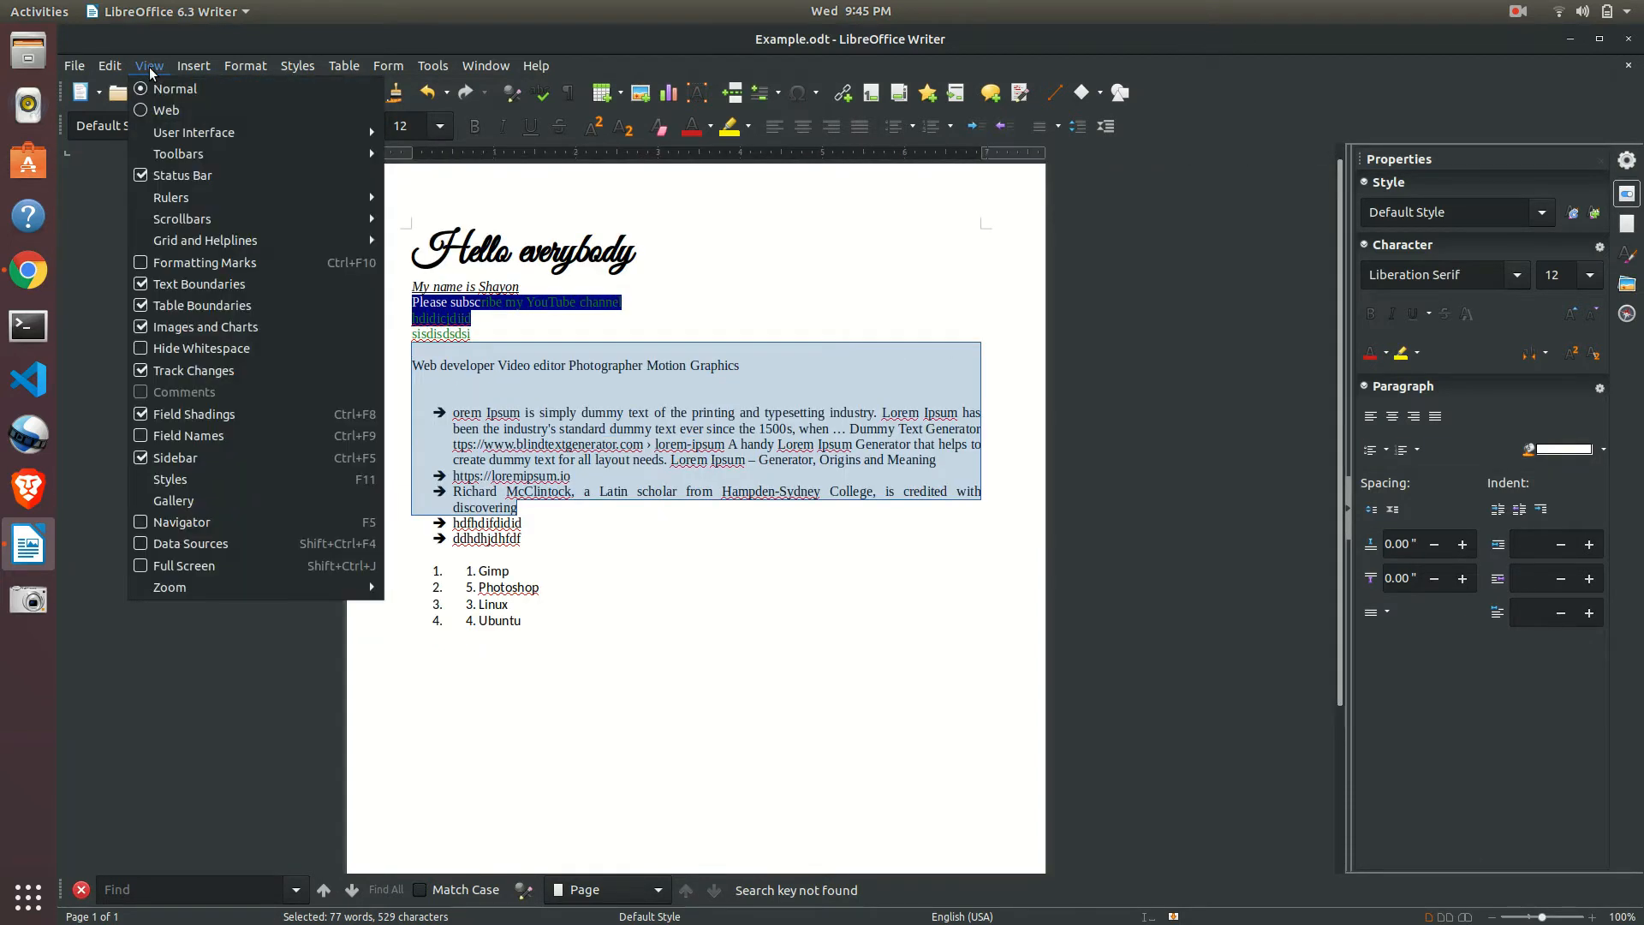
{"action": "left_click", "coordinate": [142, 351]}
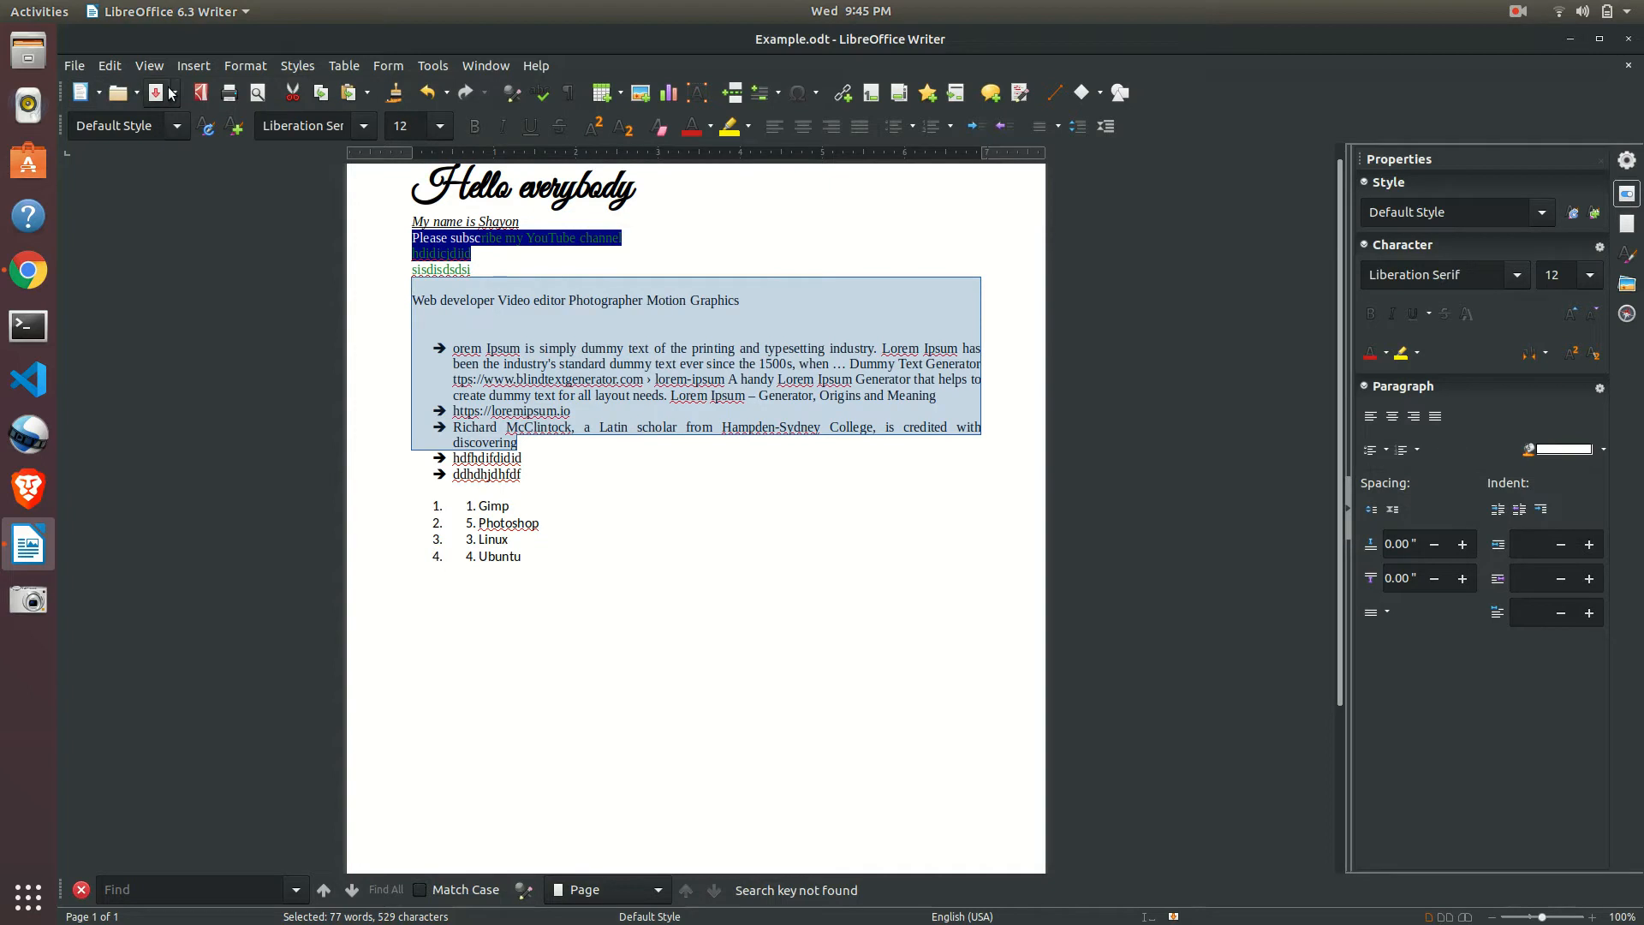
{"action": "left_click", "coordinate": [149, 66]}
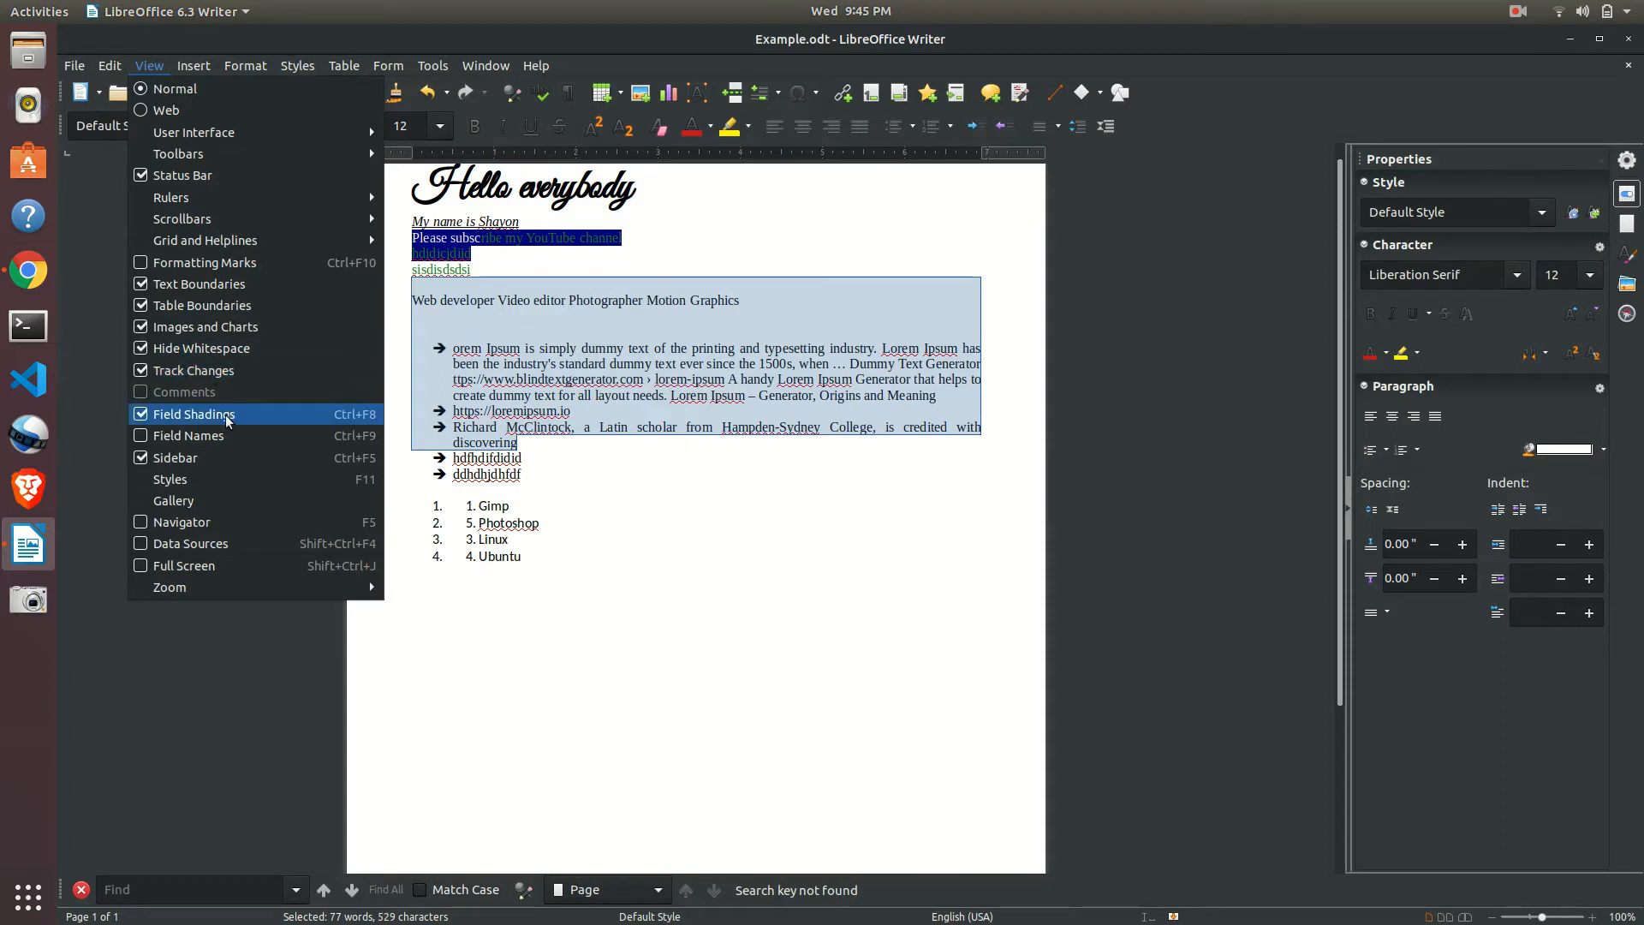
{"action": "left_click", "coordinate": [139, 349]}
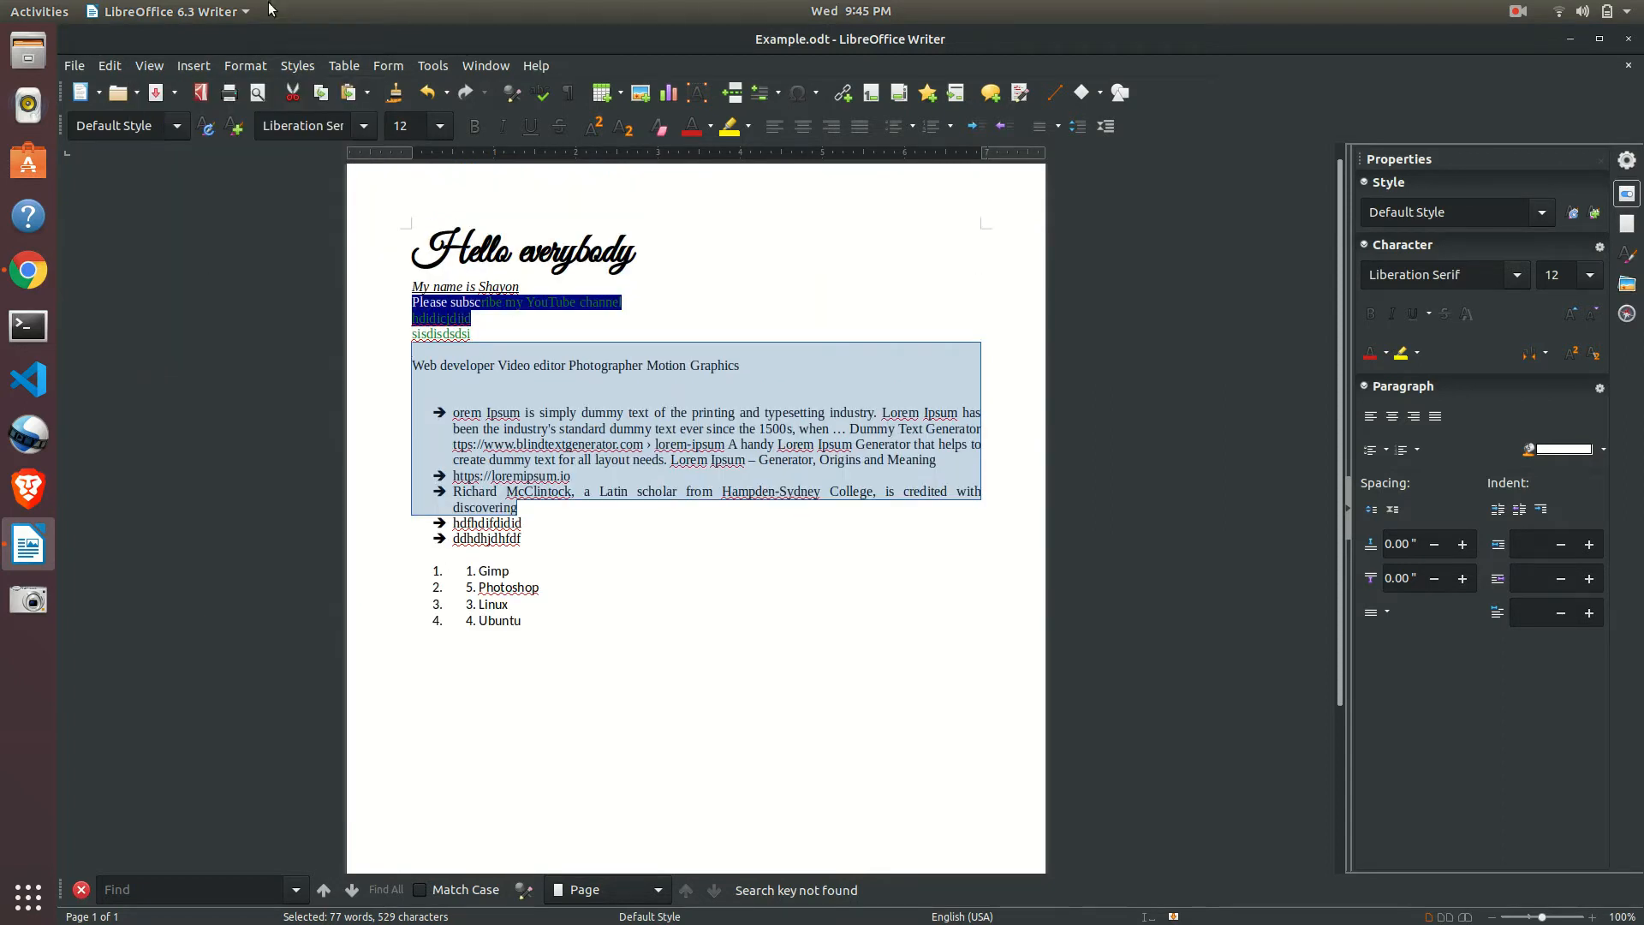
Hide the document rulers and show them again.
{"action": "left_click", "coordinate": [144, 66]}
{"action": "mouse_move", "coordinate": [309, 214]}
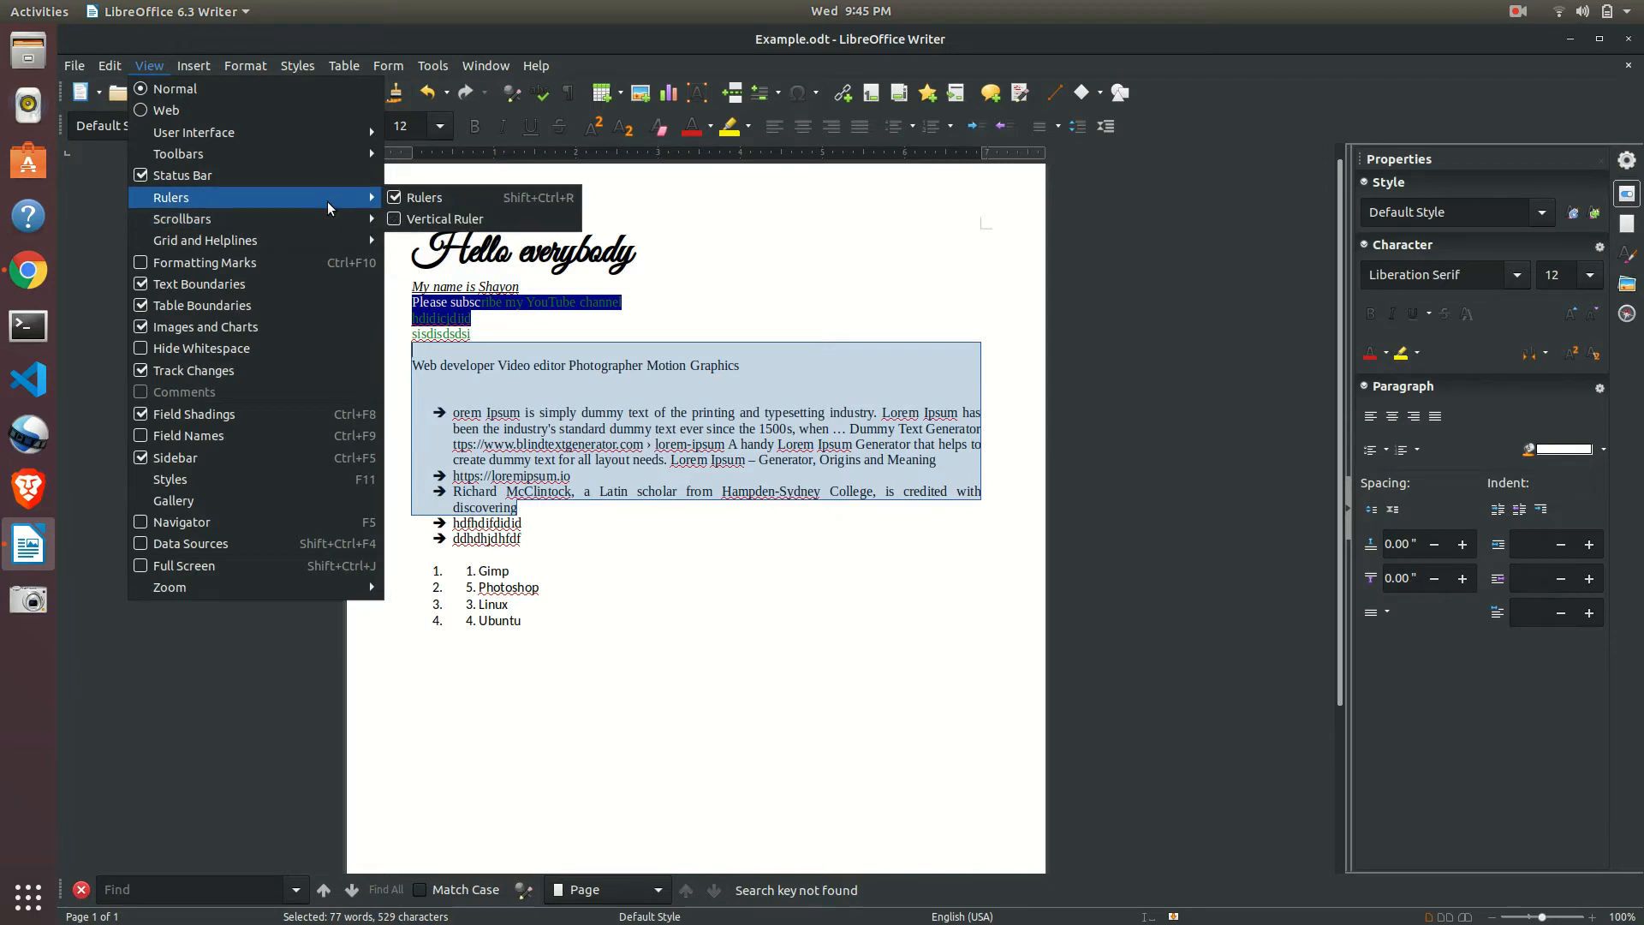
{"action": "left_click", "coordinate": [397, 198]}
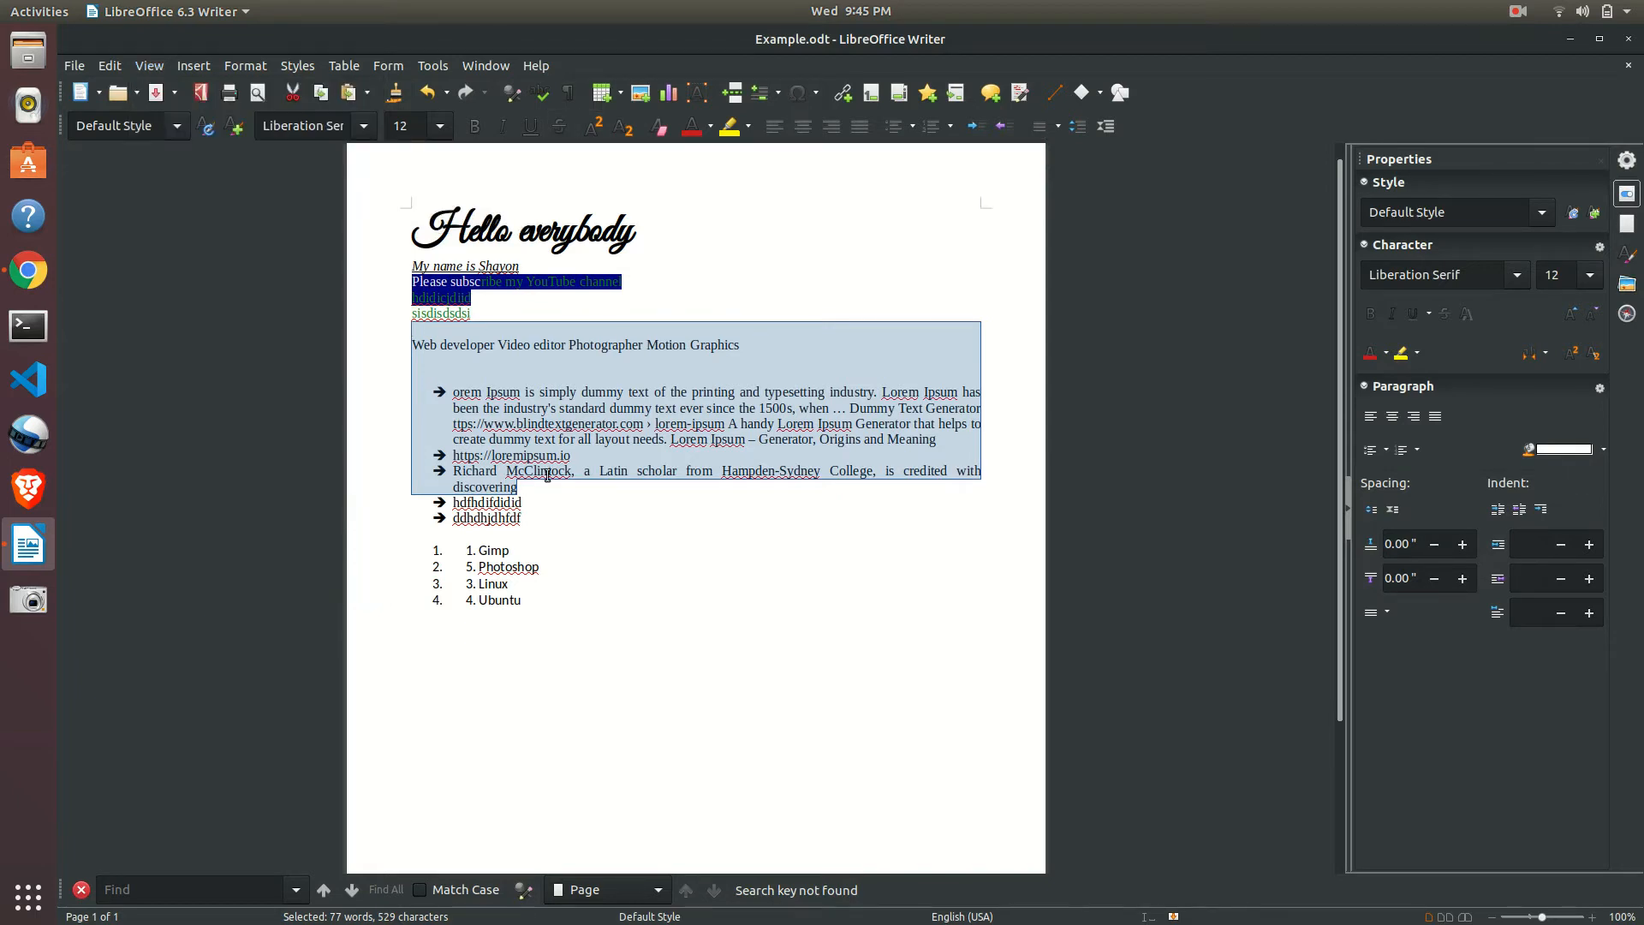
{"action": "left_click", "coordinate": [149, 66]}
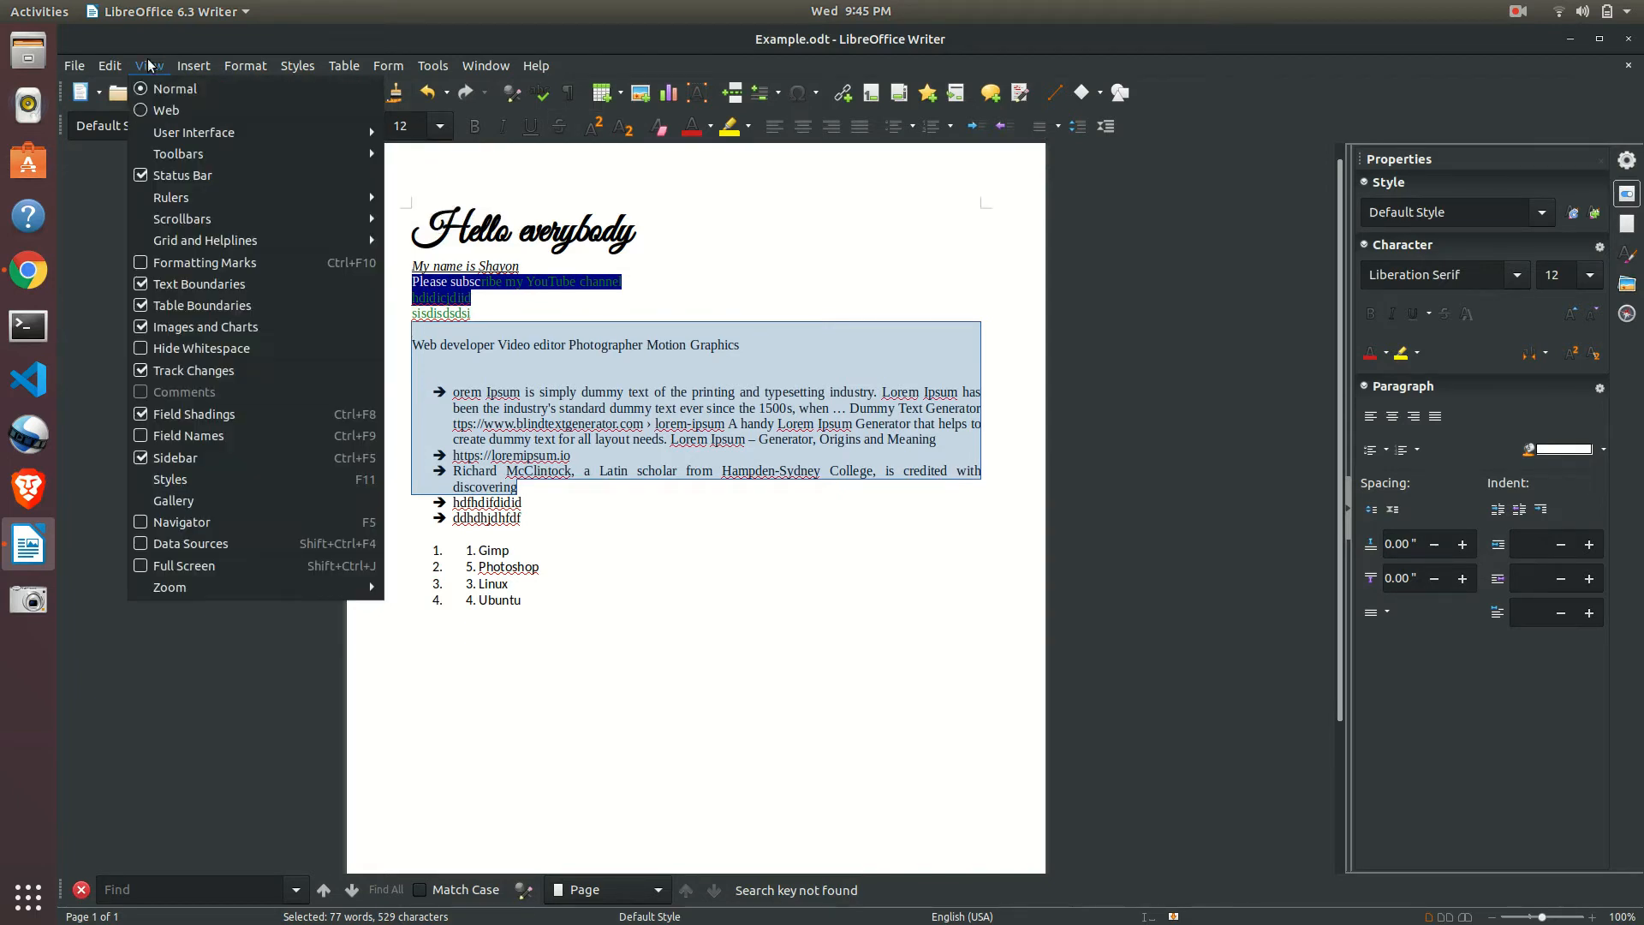
{"action": "mouse_move", "coordinate": [252, 197]}
{"action": "left_click", "coordinate": [423, 198]}
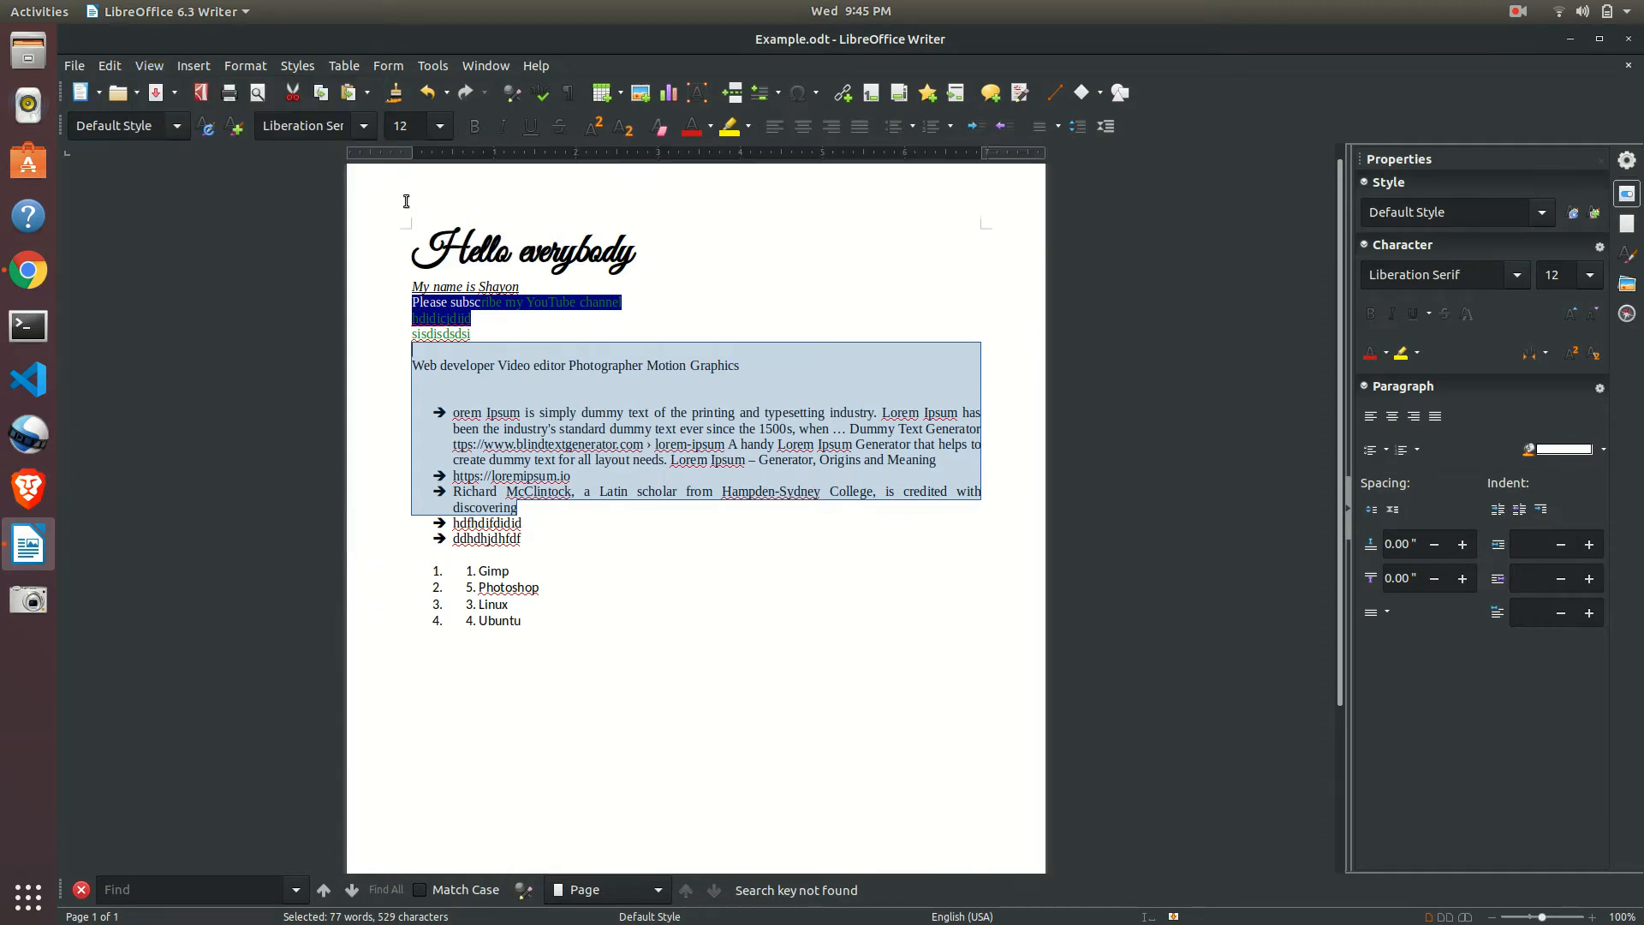
Display the grid on the page and clear the text selection.
{"action": "left_click", "coordinate": [153, 71]}
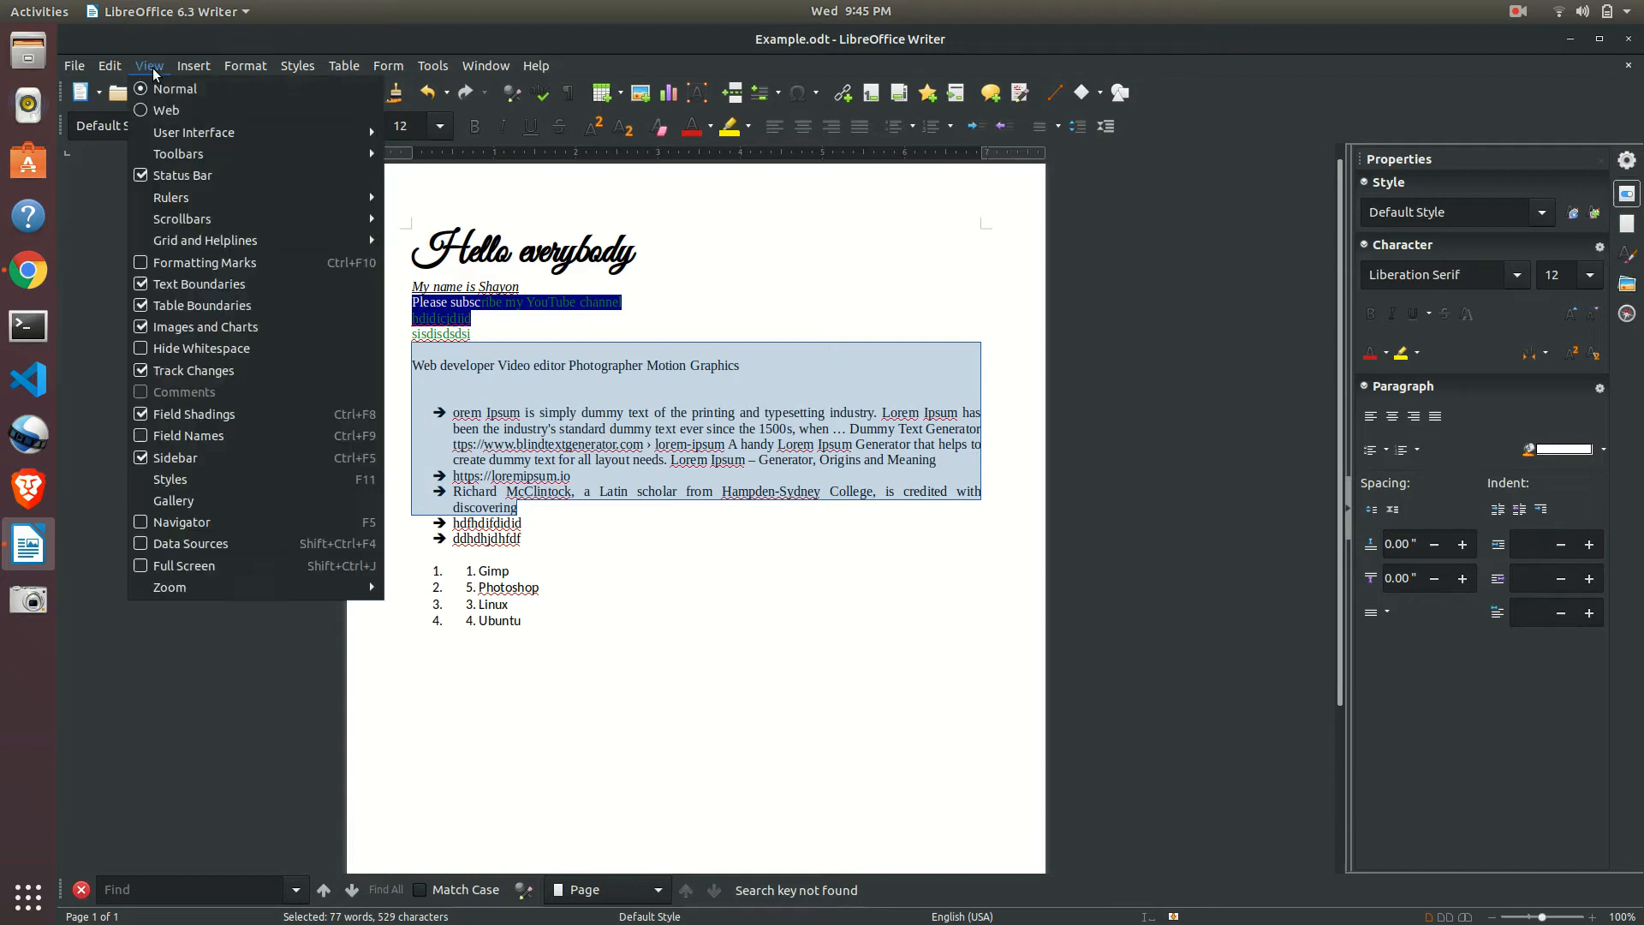
{"action": "mouse_move", "coordinate": [335, 248]}
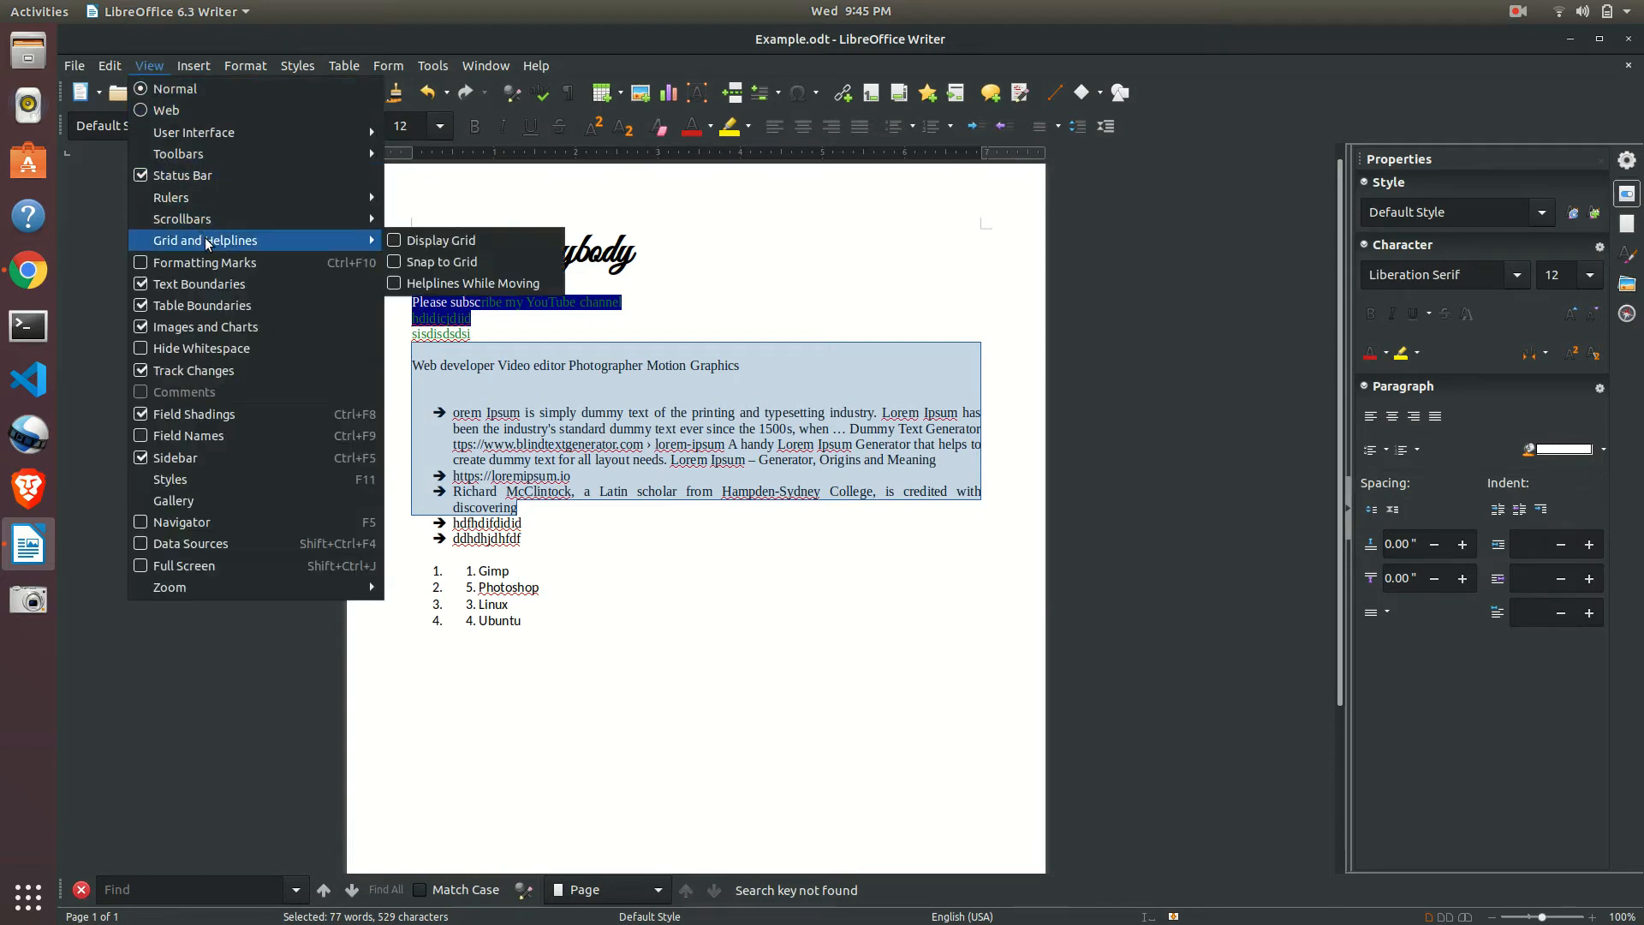
{"action": "left_click", "coordinate": [396, 242]}
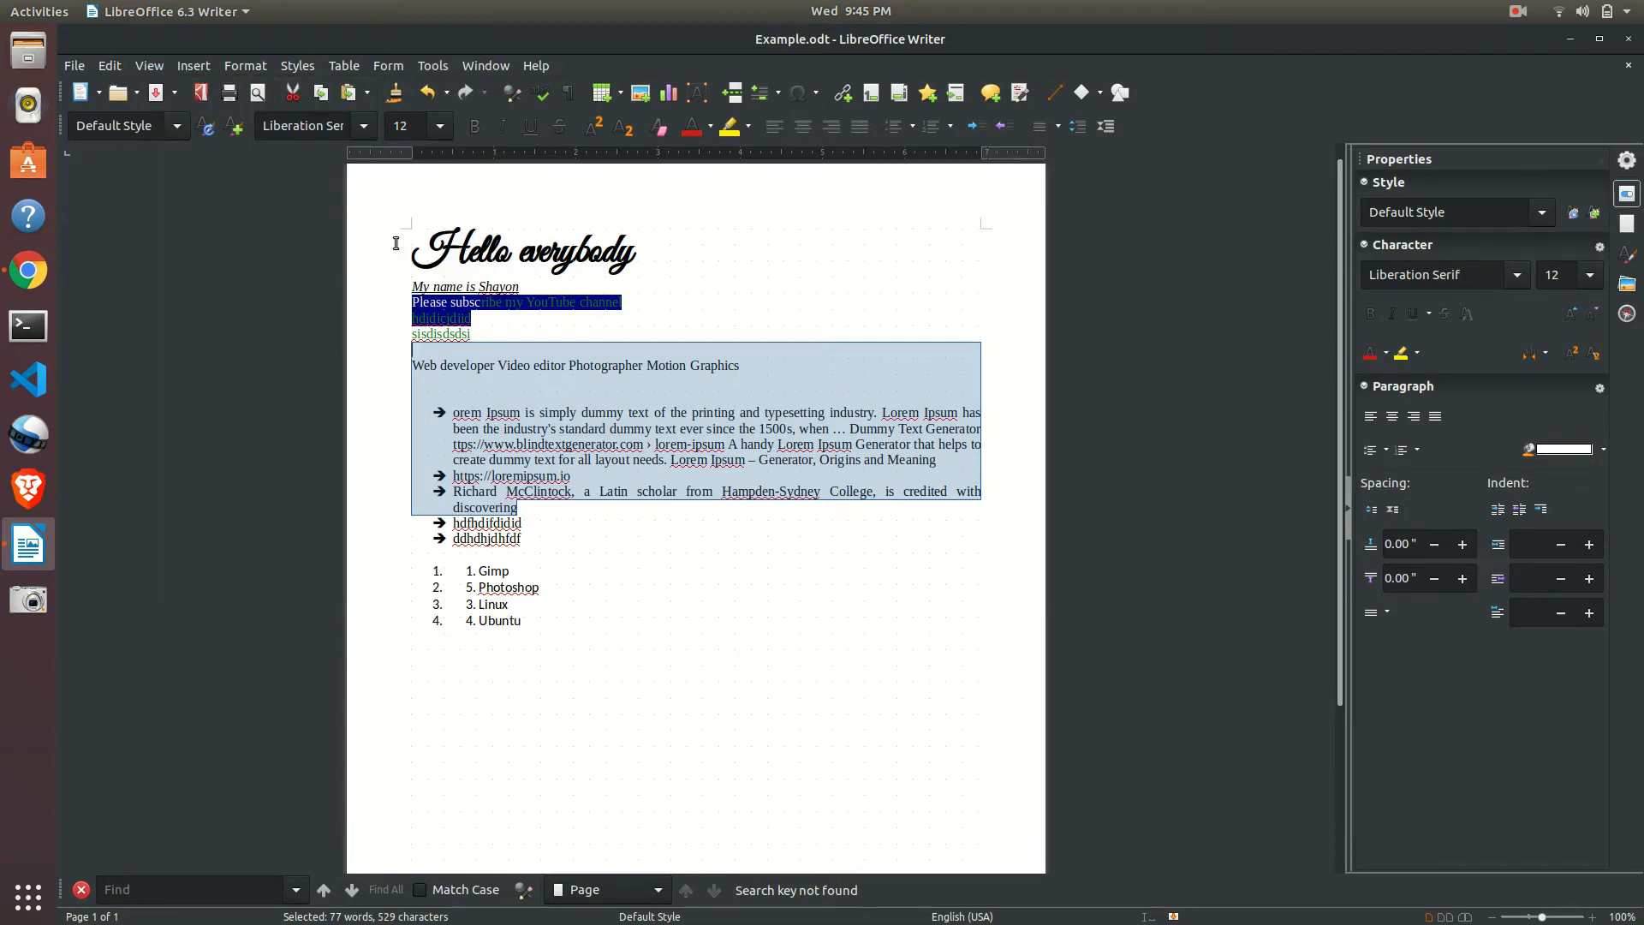
{"action": "left_click", "coordinate": [397, 243]}
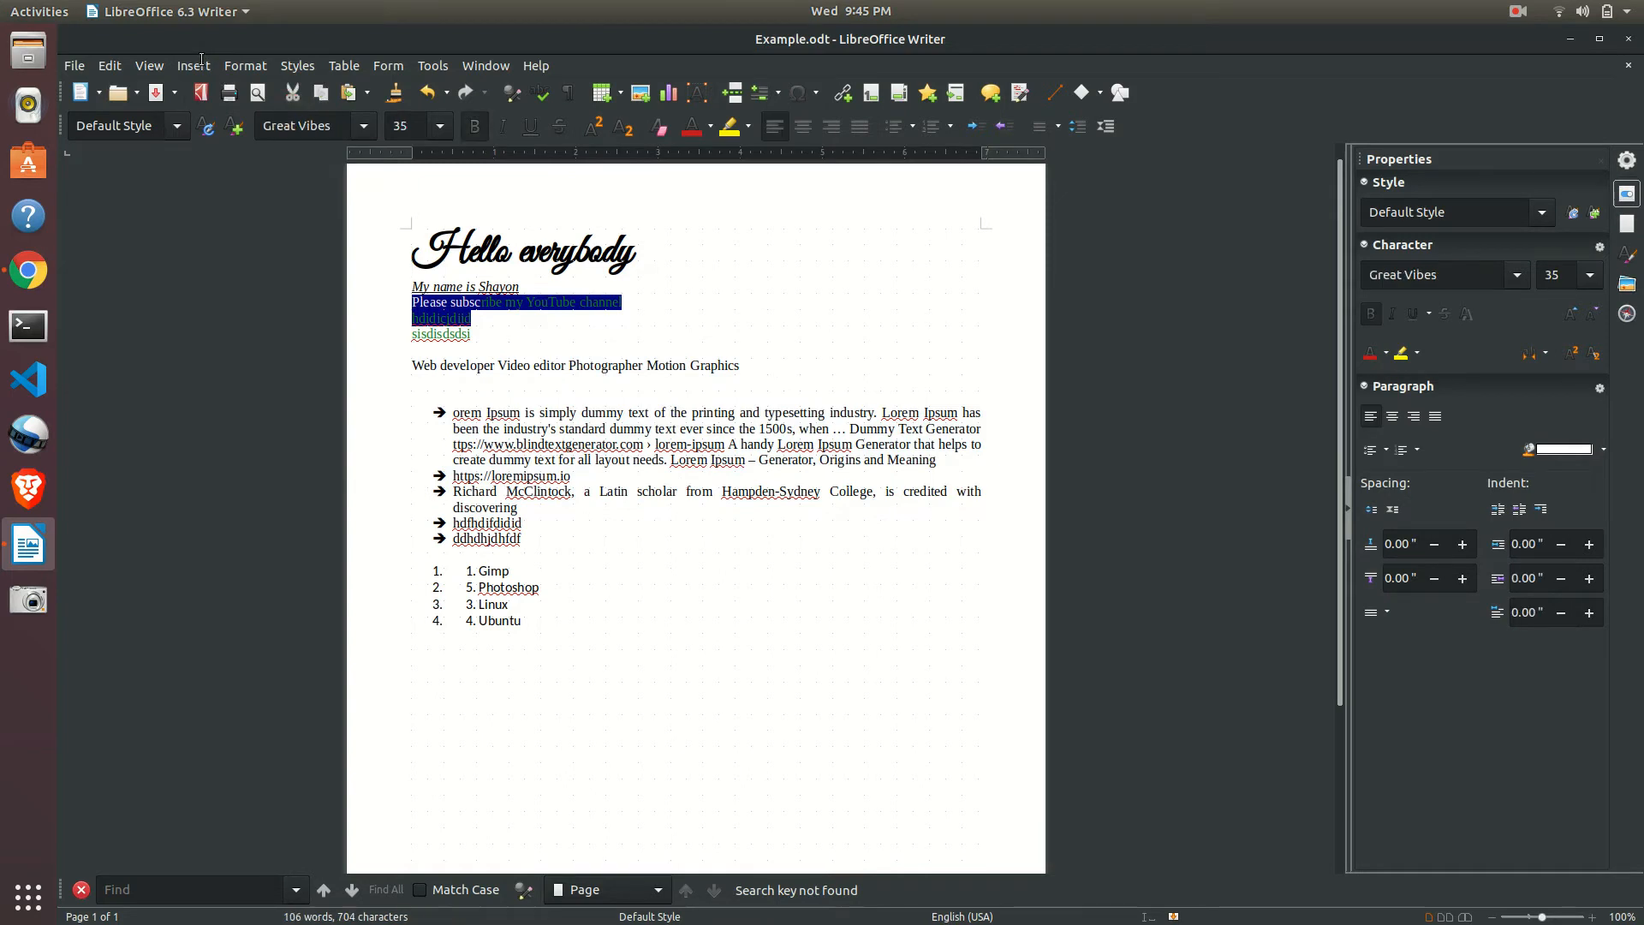
Turn on Snap to Grid for the document.
{"action": "left_click", "coordinate": [199, 63]}
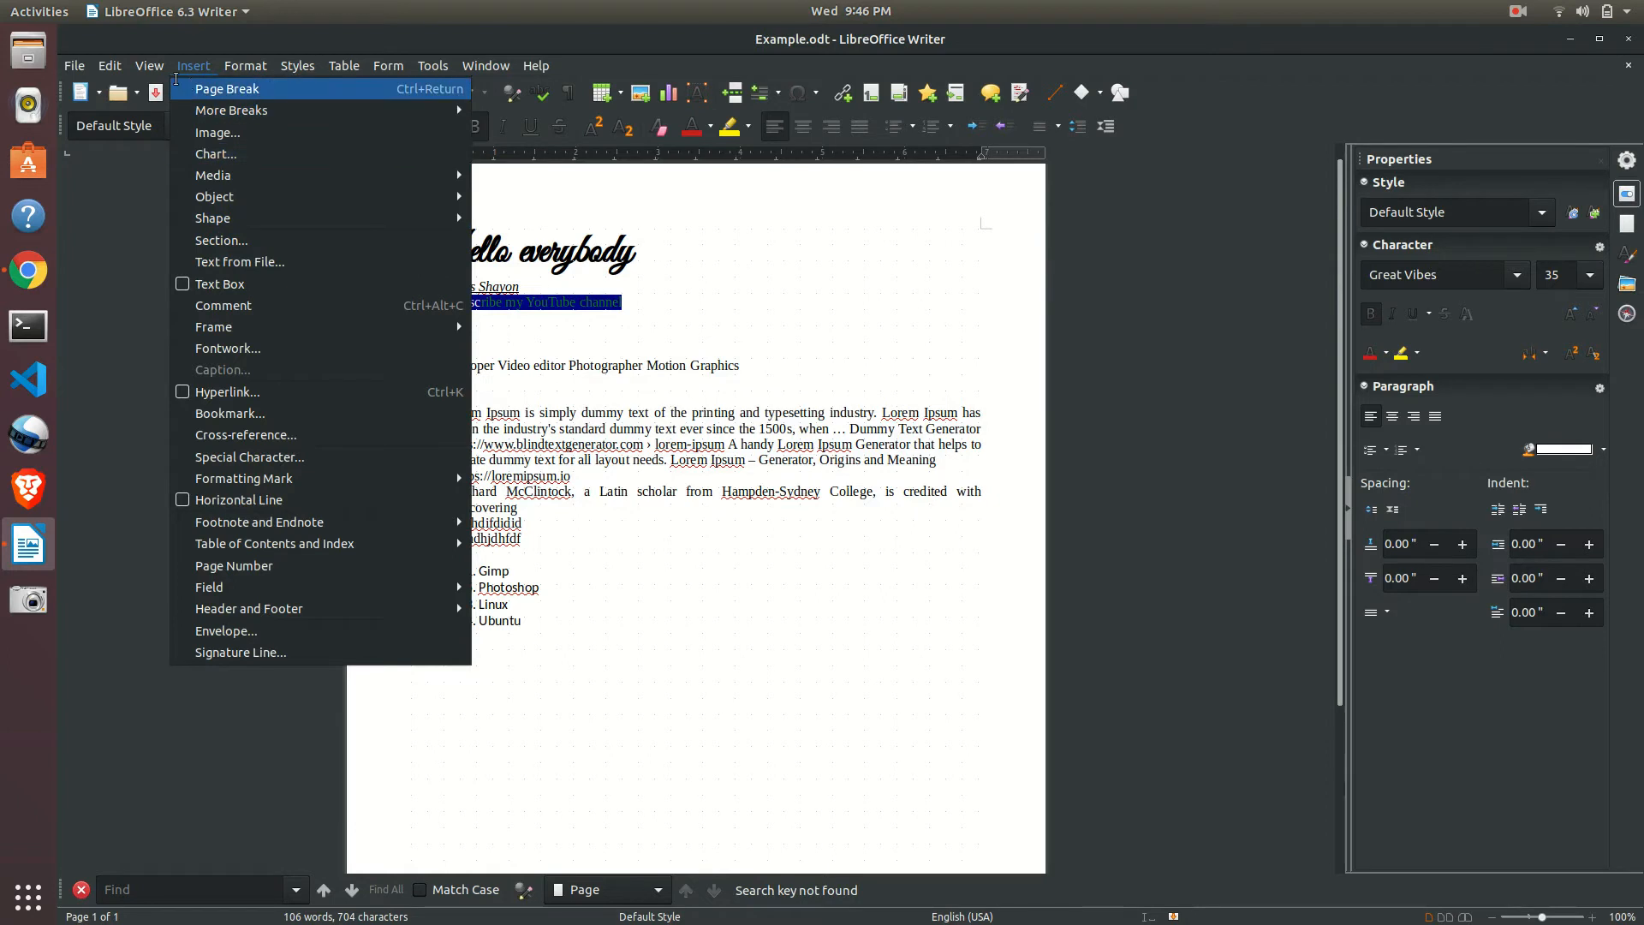
{"action": "mouse_move", "coordinate": [149, 66]}
{"action": "mouse_move", "coordinate": [244, 215]}
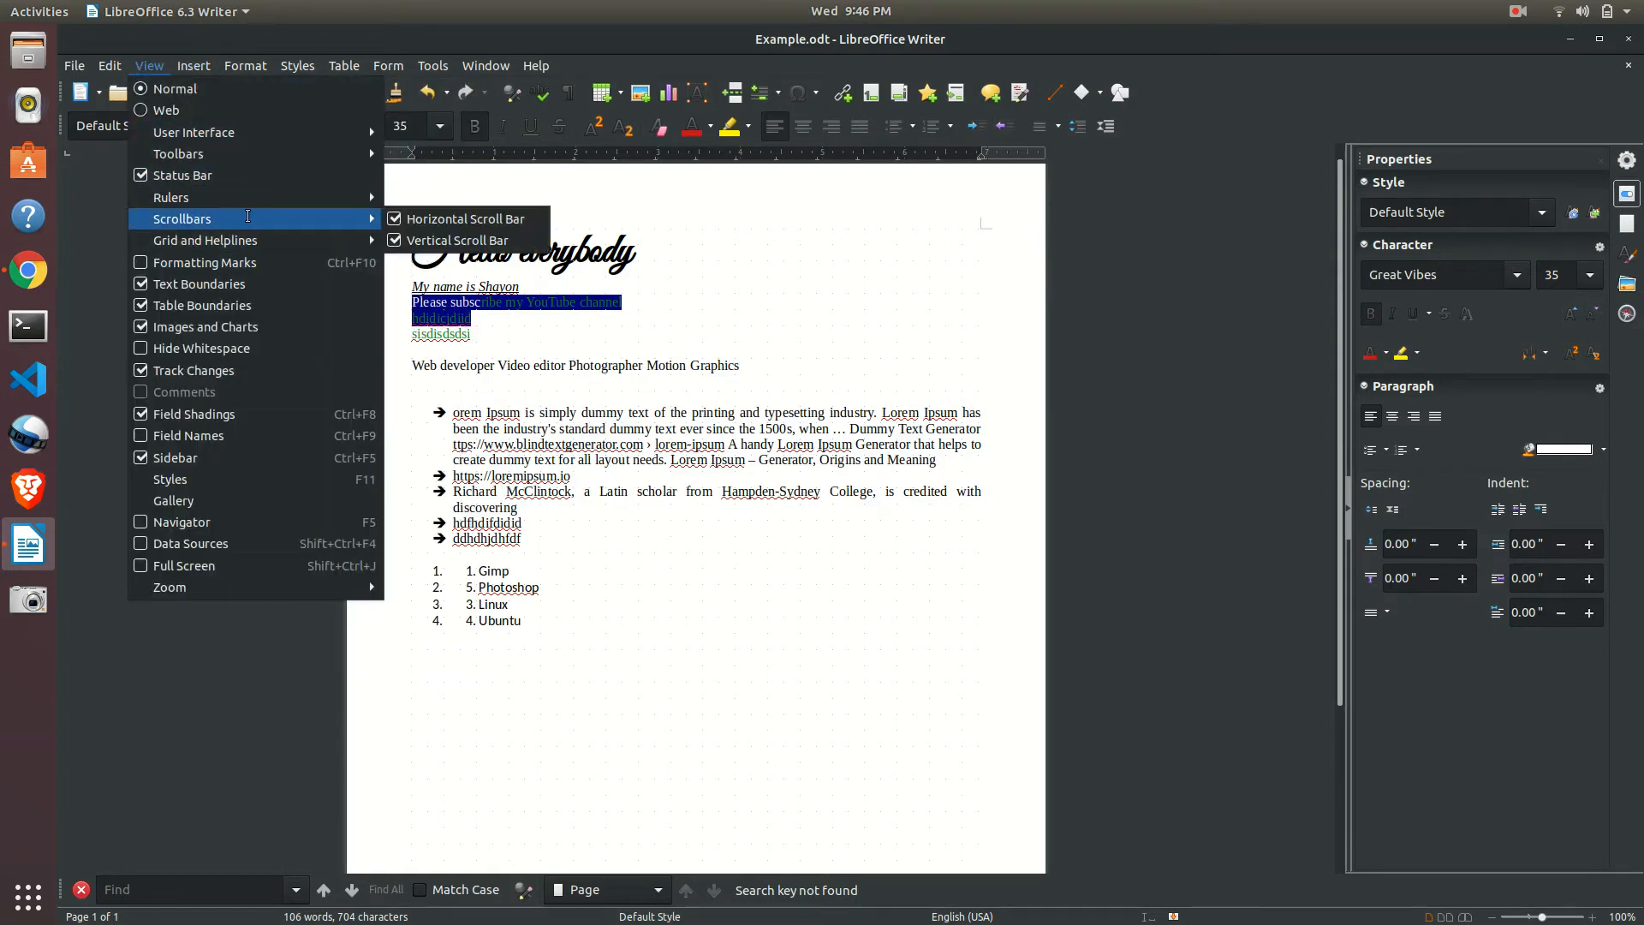
{"action": "mouse_move", "coordinate": [288, 237]}
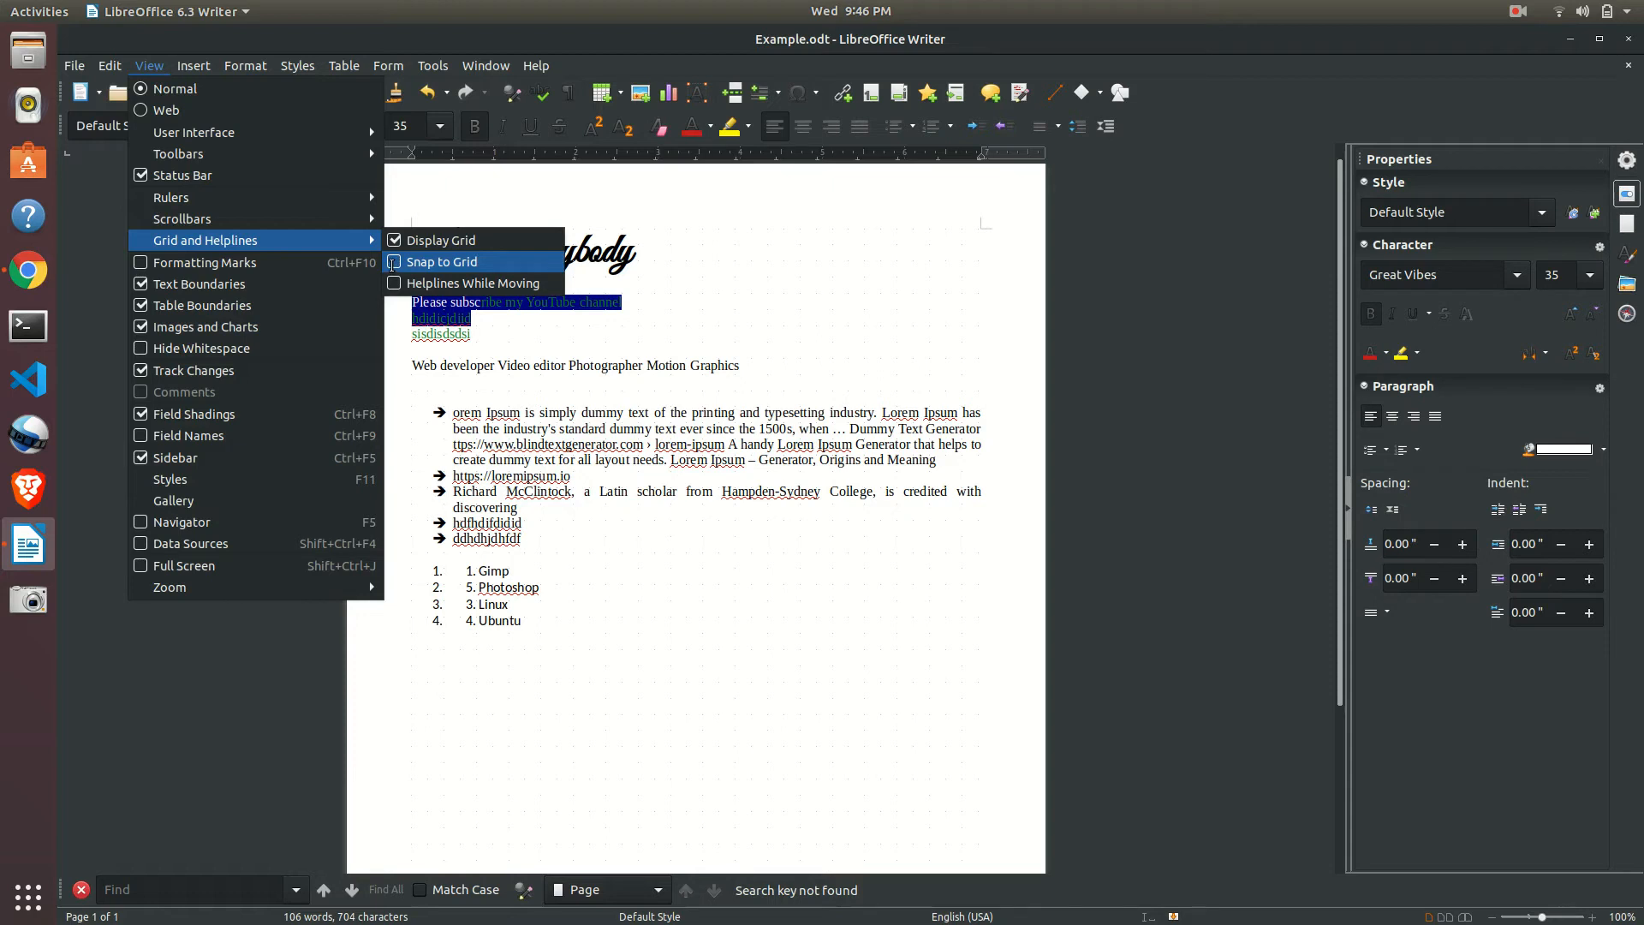
{"action": "left_click", "coordinate": [392, 265]}
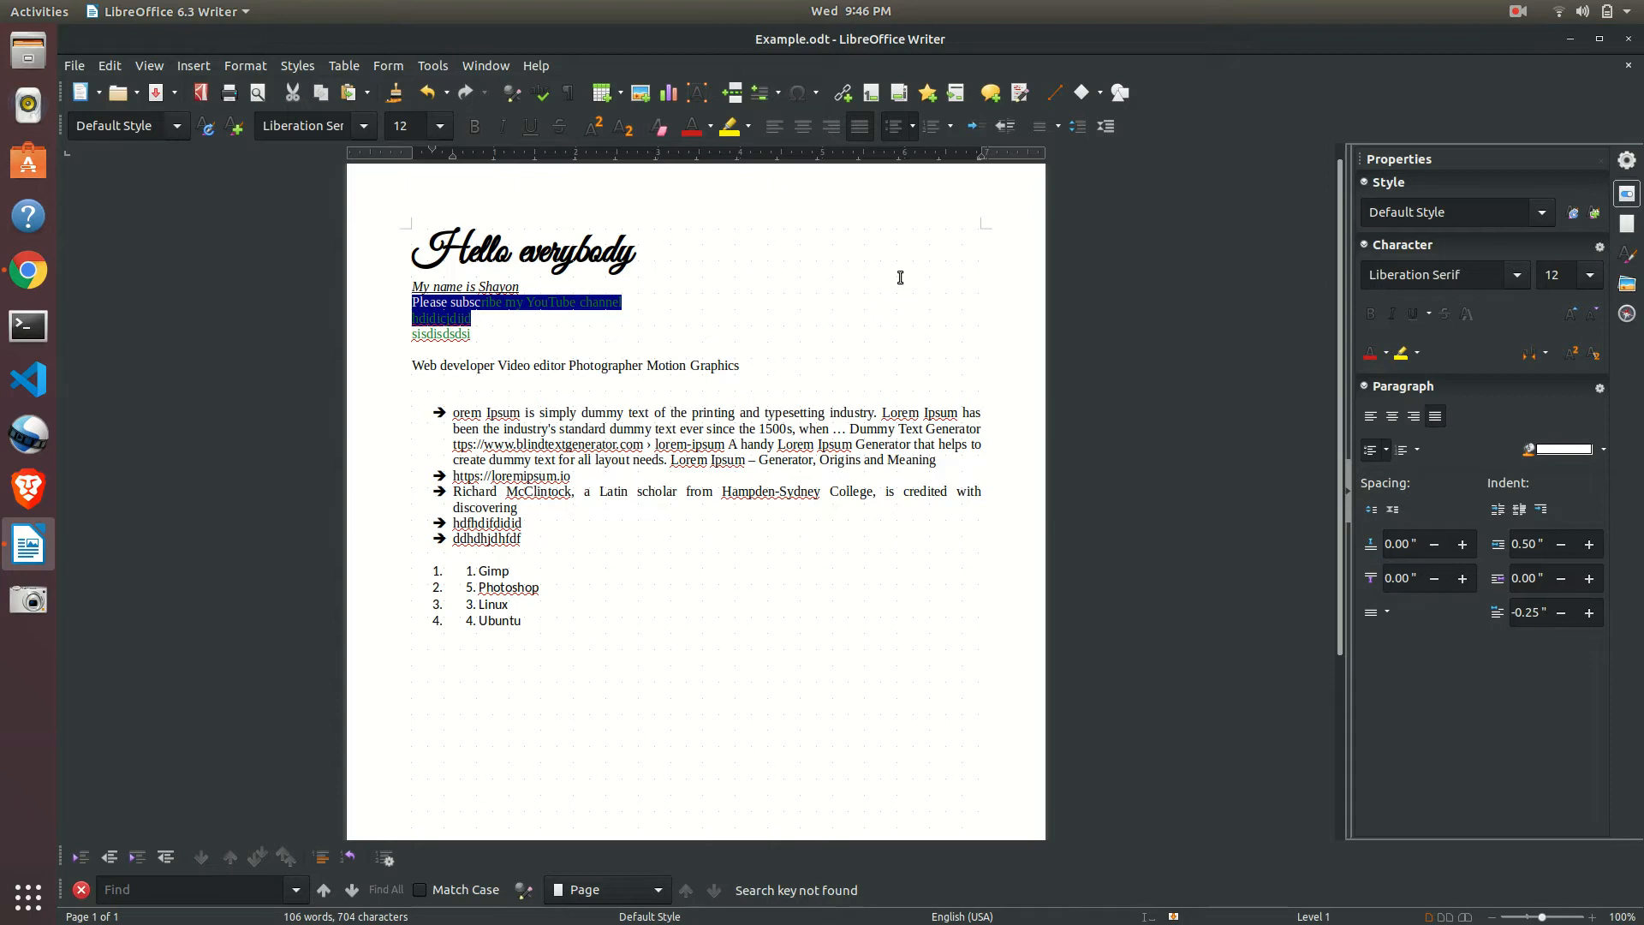
Insert the image 20190908_165838.jpg from the Pictures folder at the blank line above "Web developer".
{"action": "left_click_drag", "start_coordinate": [720, 246], "coordinate": [768, 354]}
{"action": "left_click", "coordinate": [769, 354]}
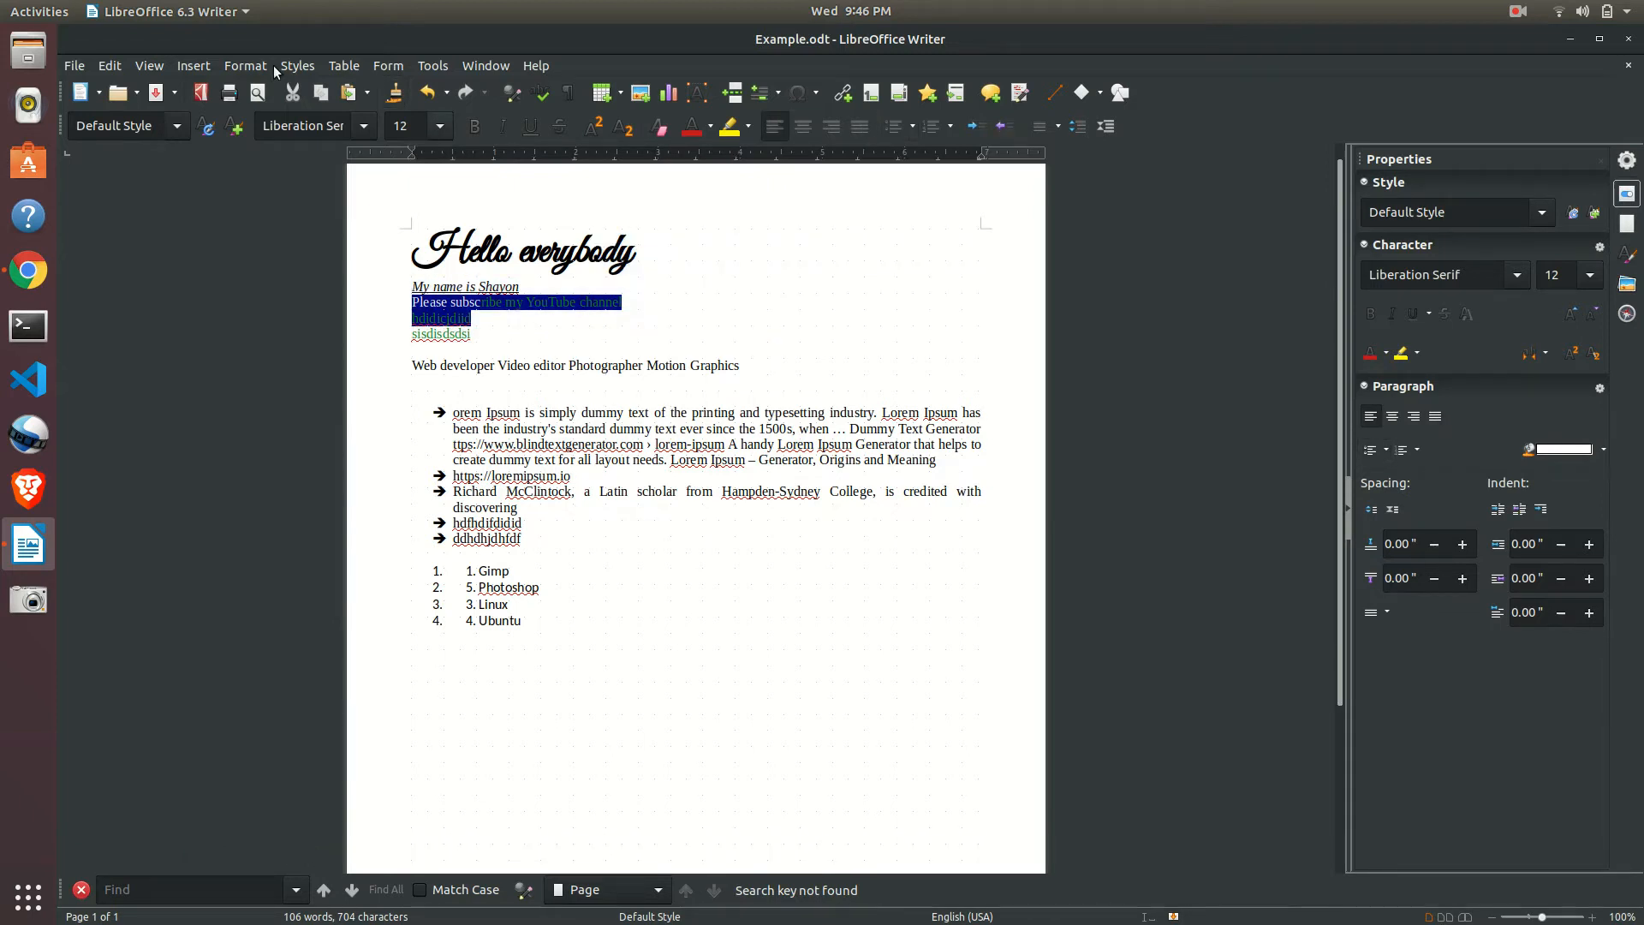
{"action": "left_click", "coordinate": [186, 65]}
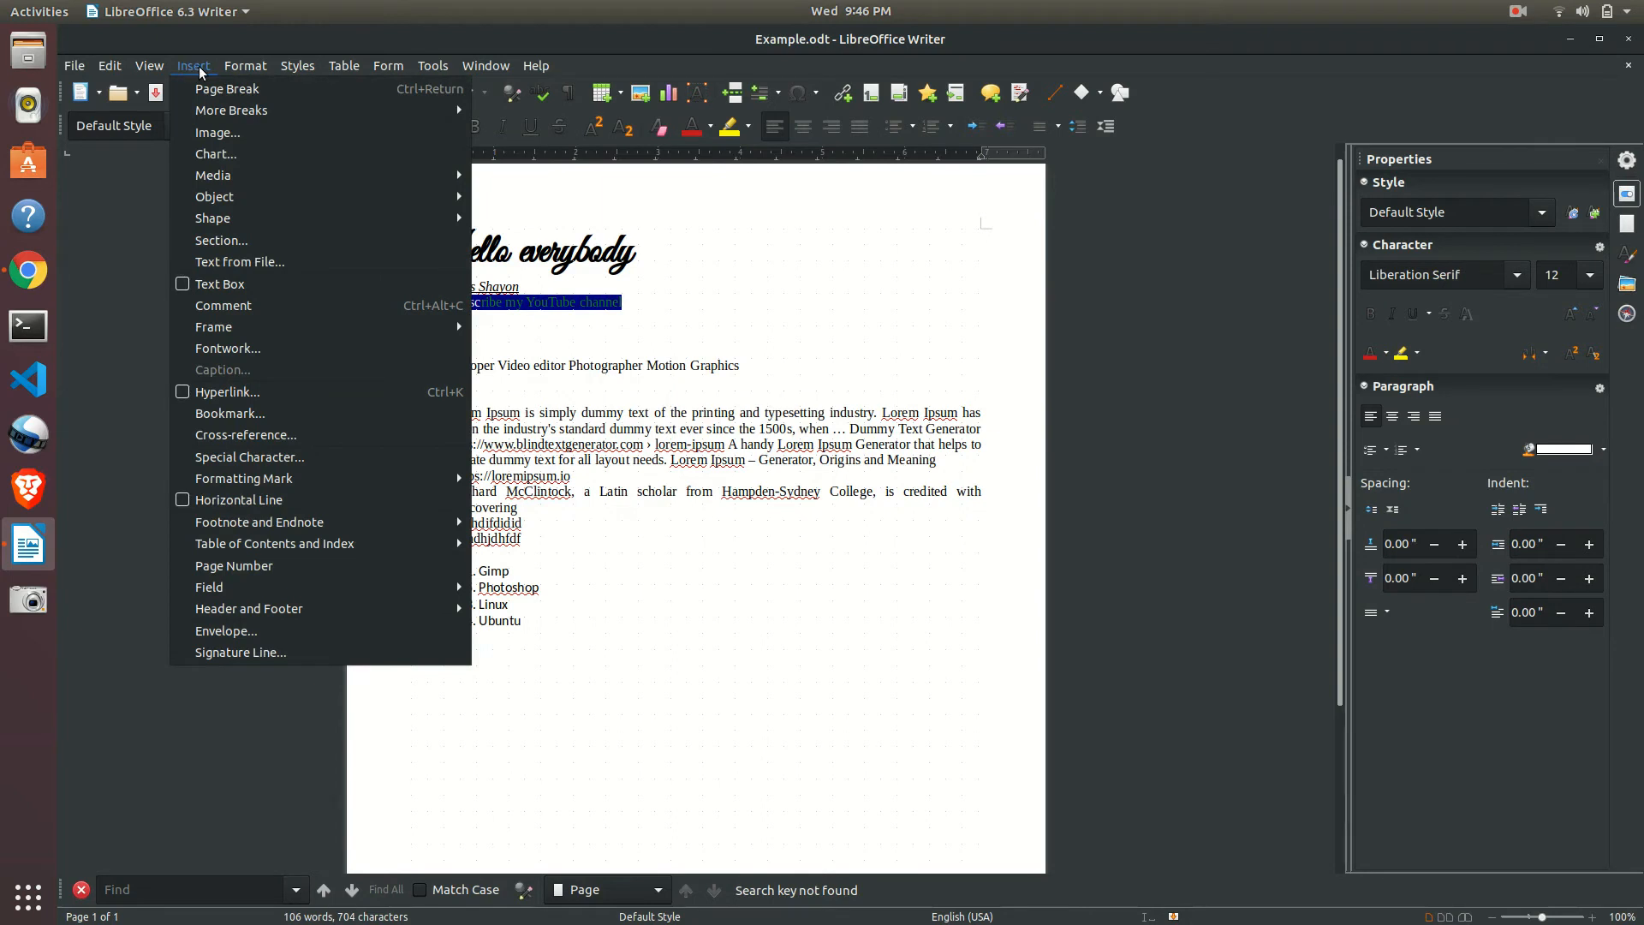
{"action": "left_click", "coordinate": [221, 133]}
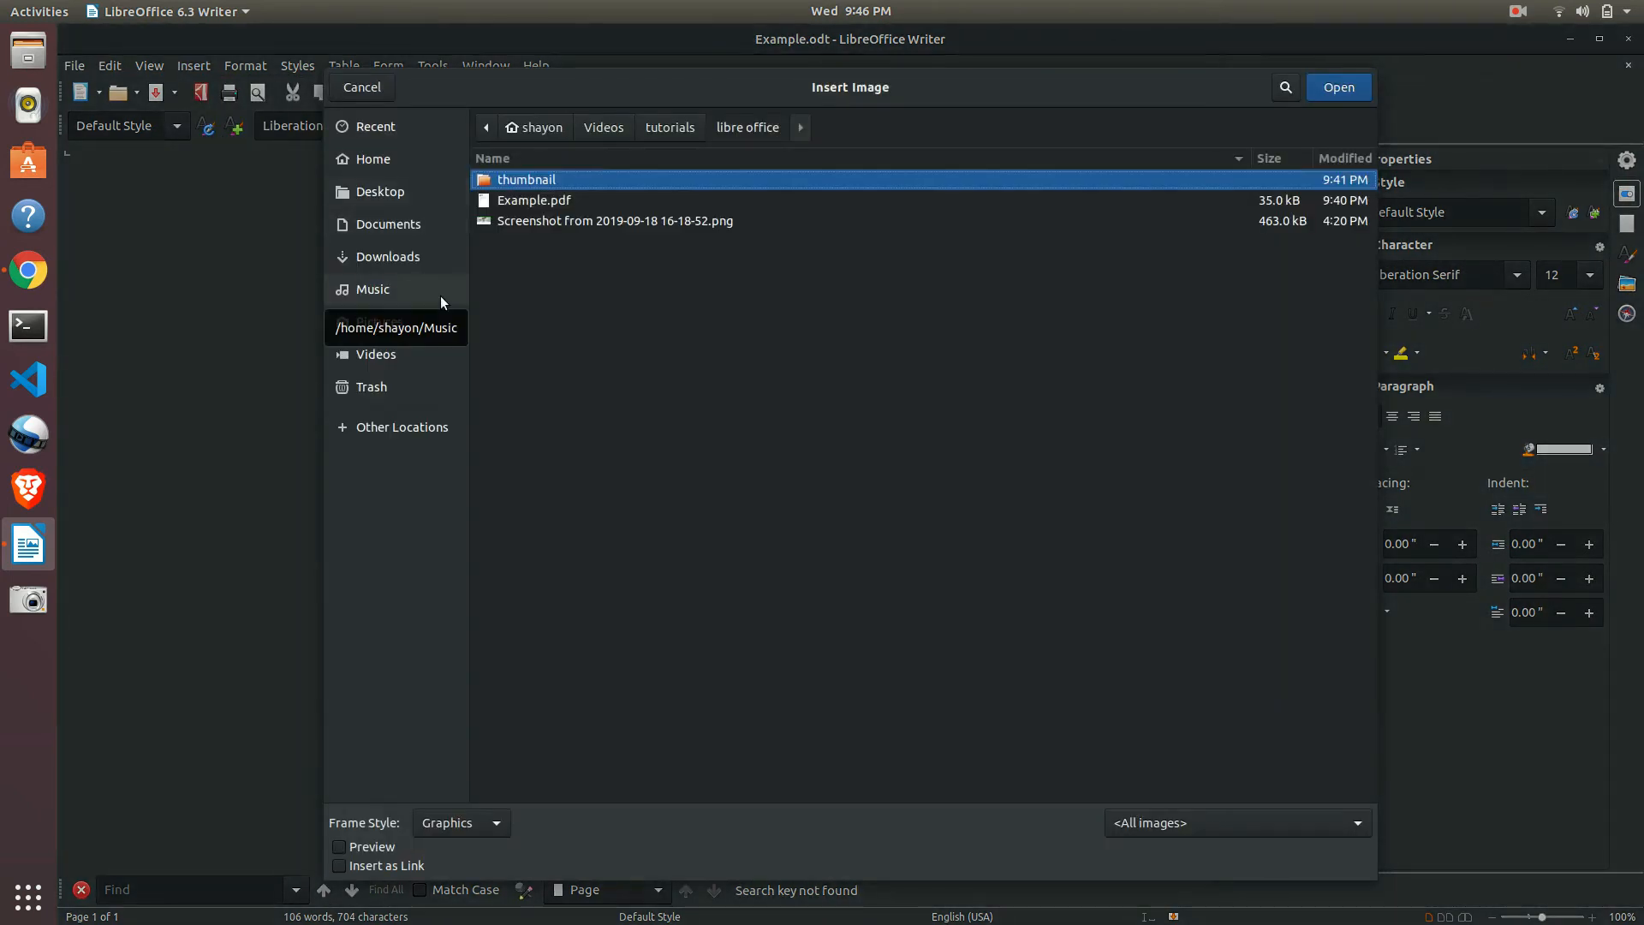
{"action": "left_click", "coordinate": [365, 323]}
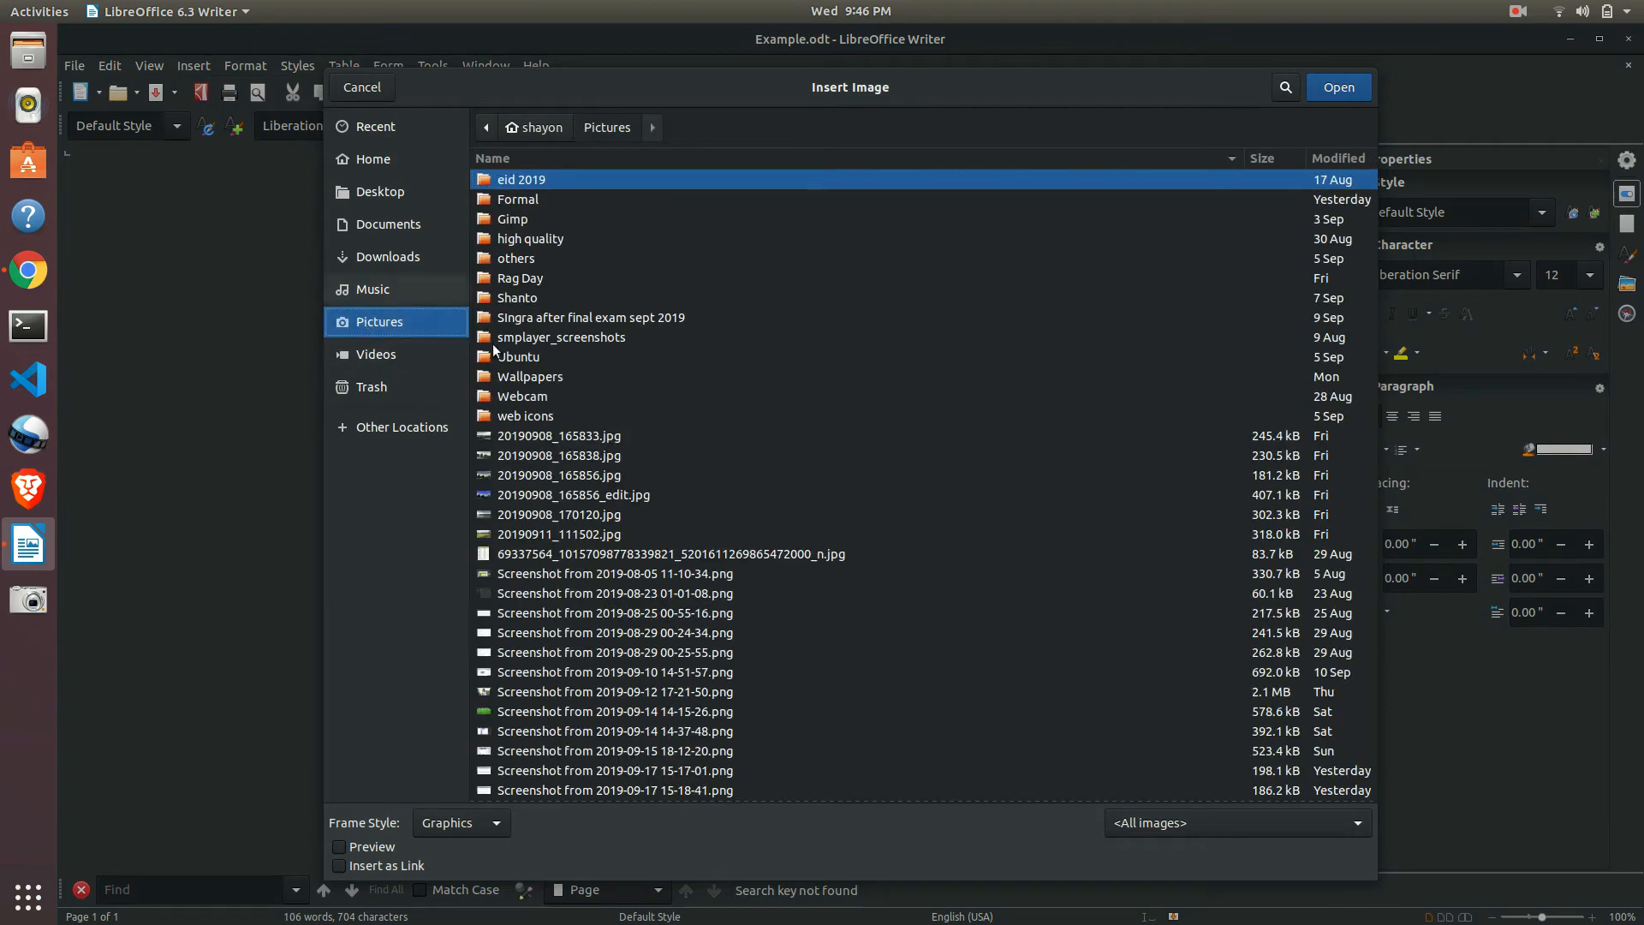
{"action": "left_click", "coordinate": [528, 455]}
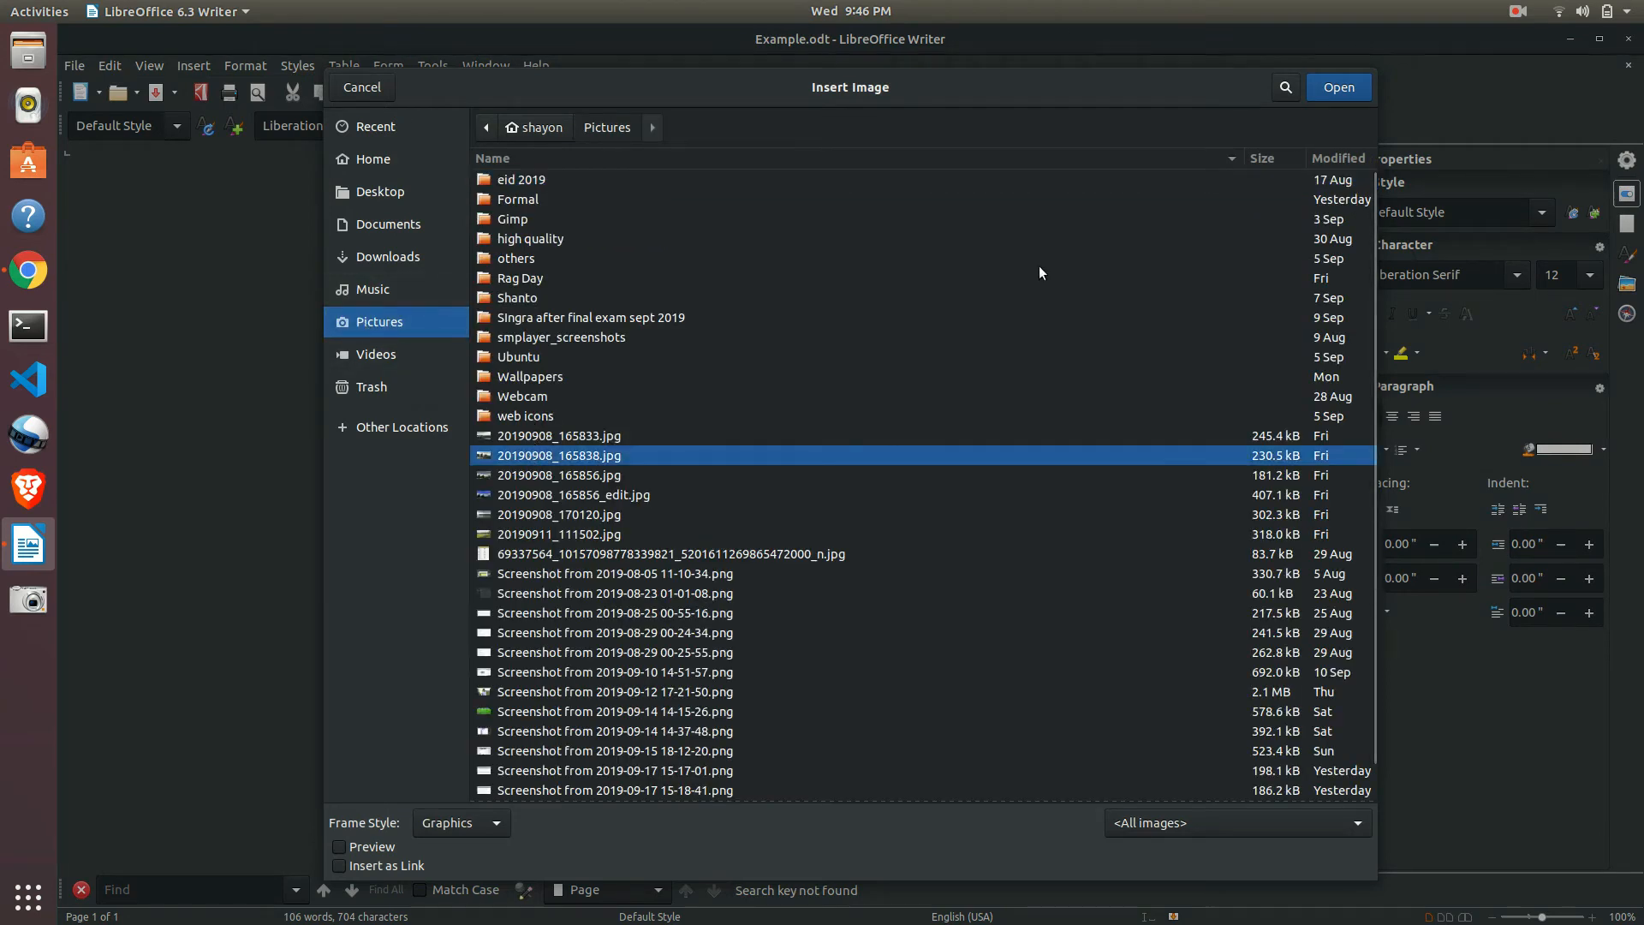
{"action": "left_click", "coordinate": [1338, 86]}
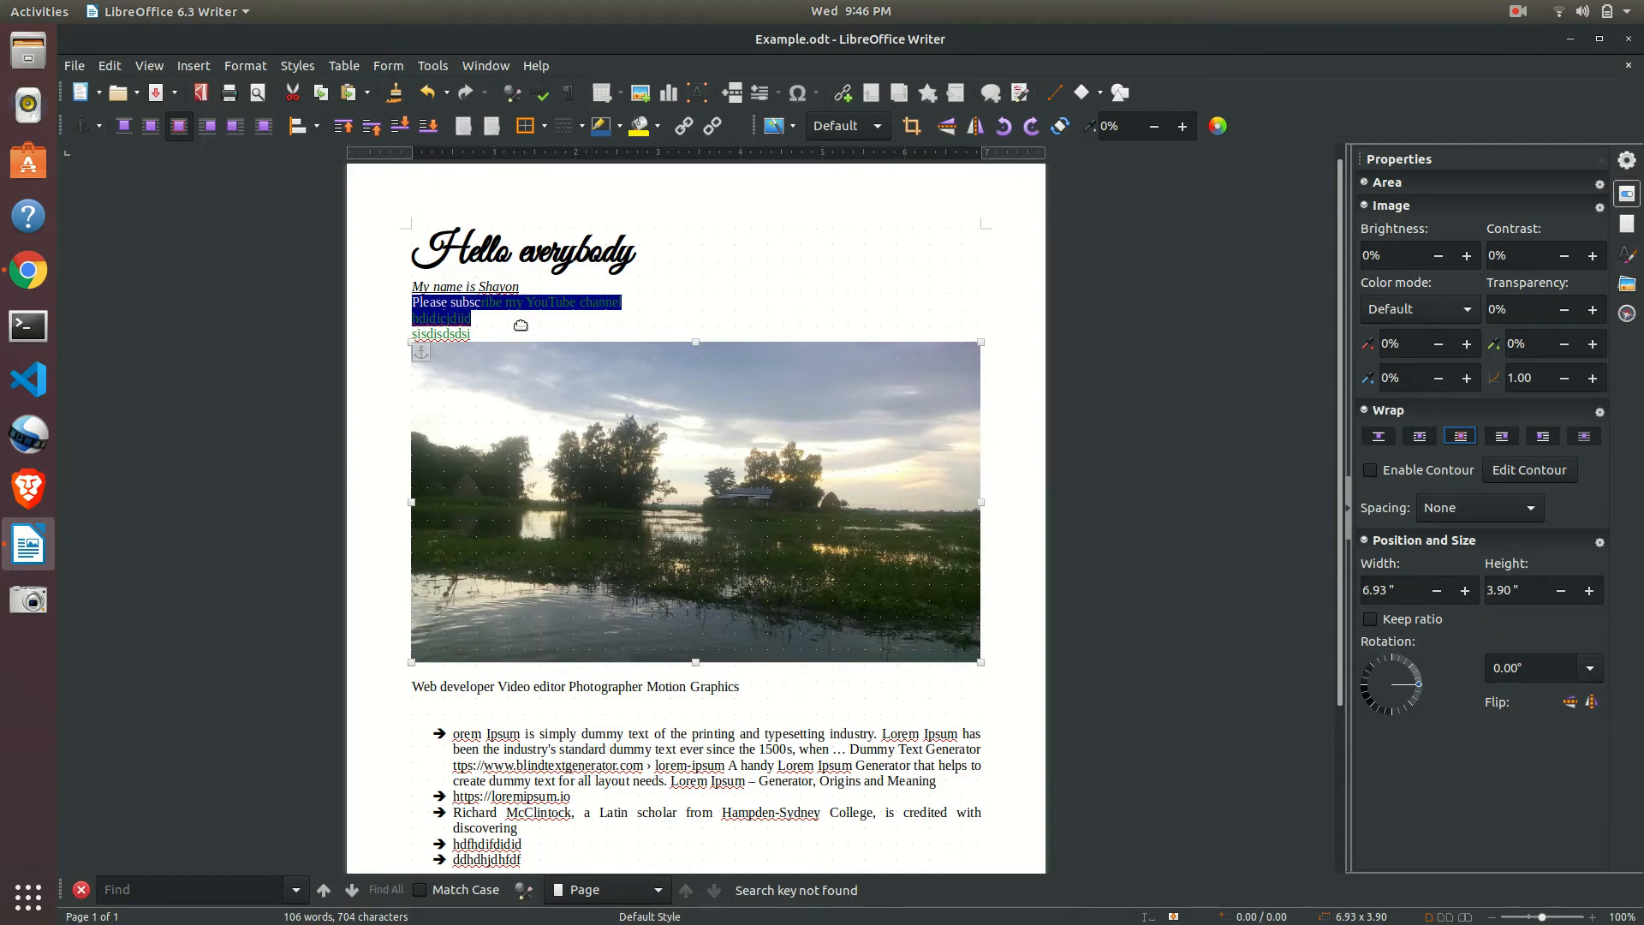
Turn off the grid display on the page.
{"action": "left_click", "coordinate": [149, 66]}
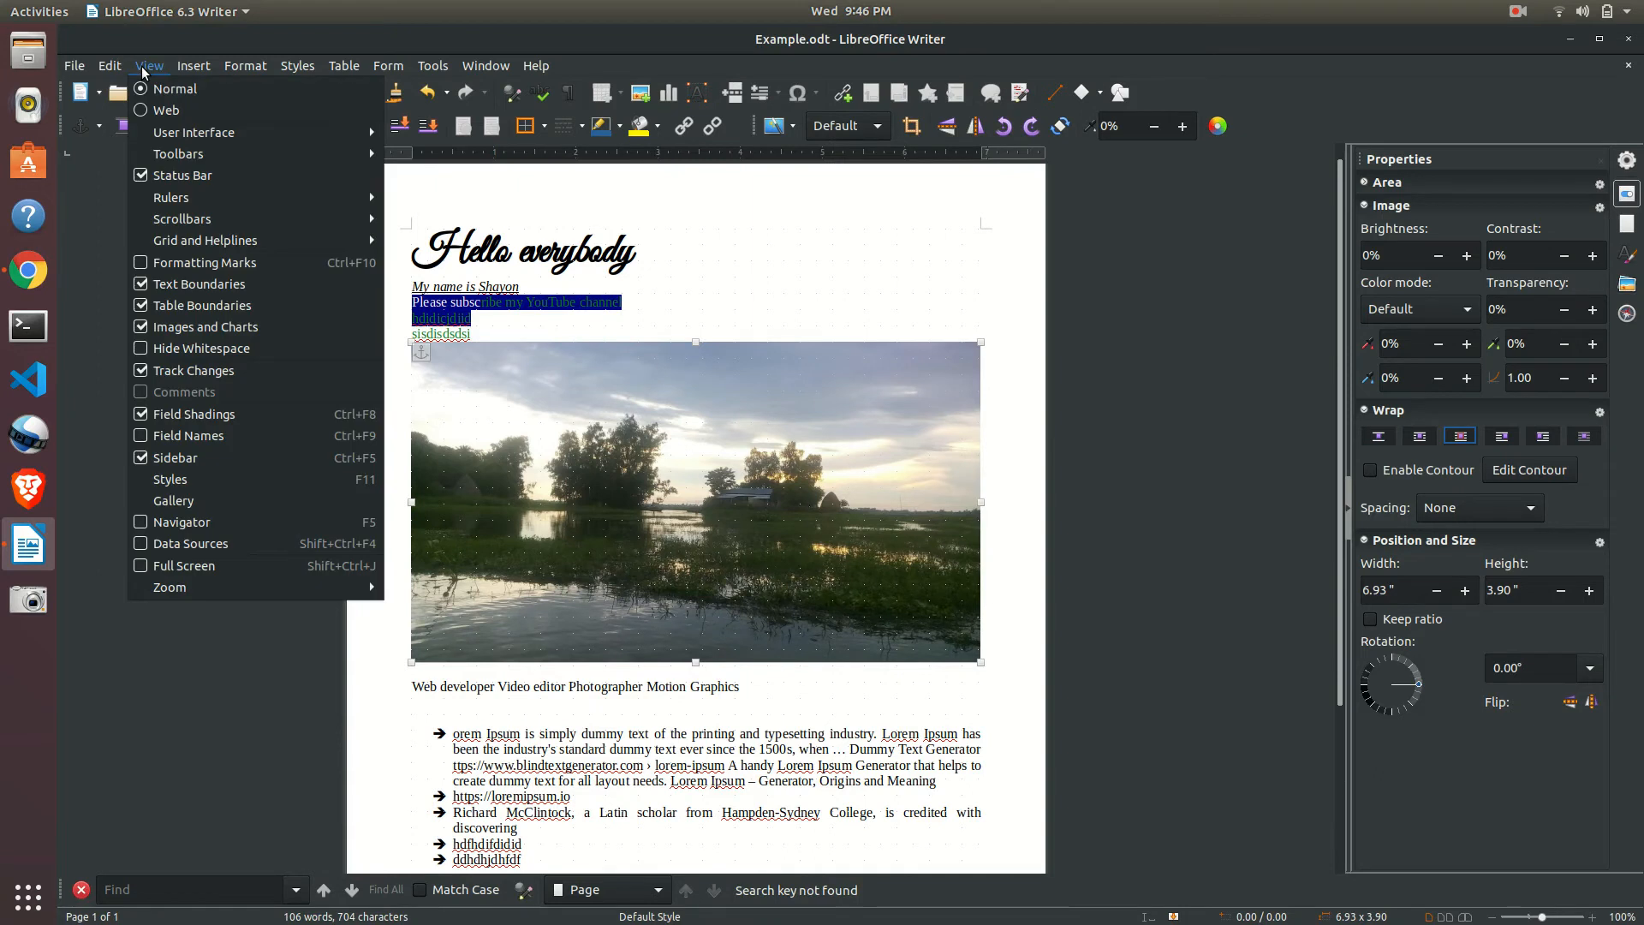
{"action": "mouse_move", "coordinate": [184, 209]}
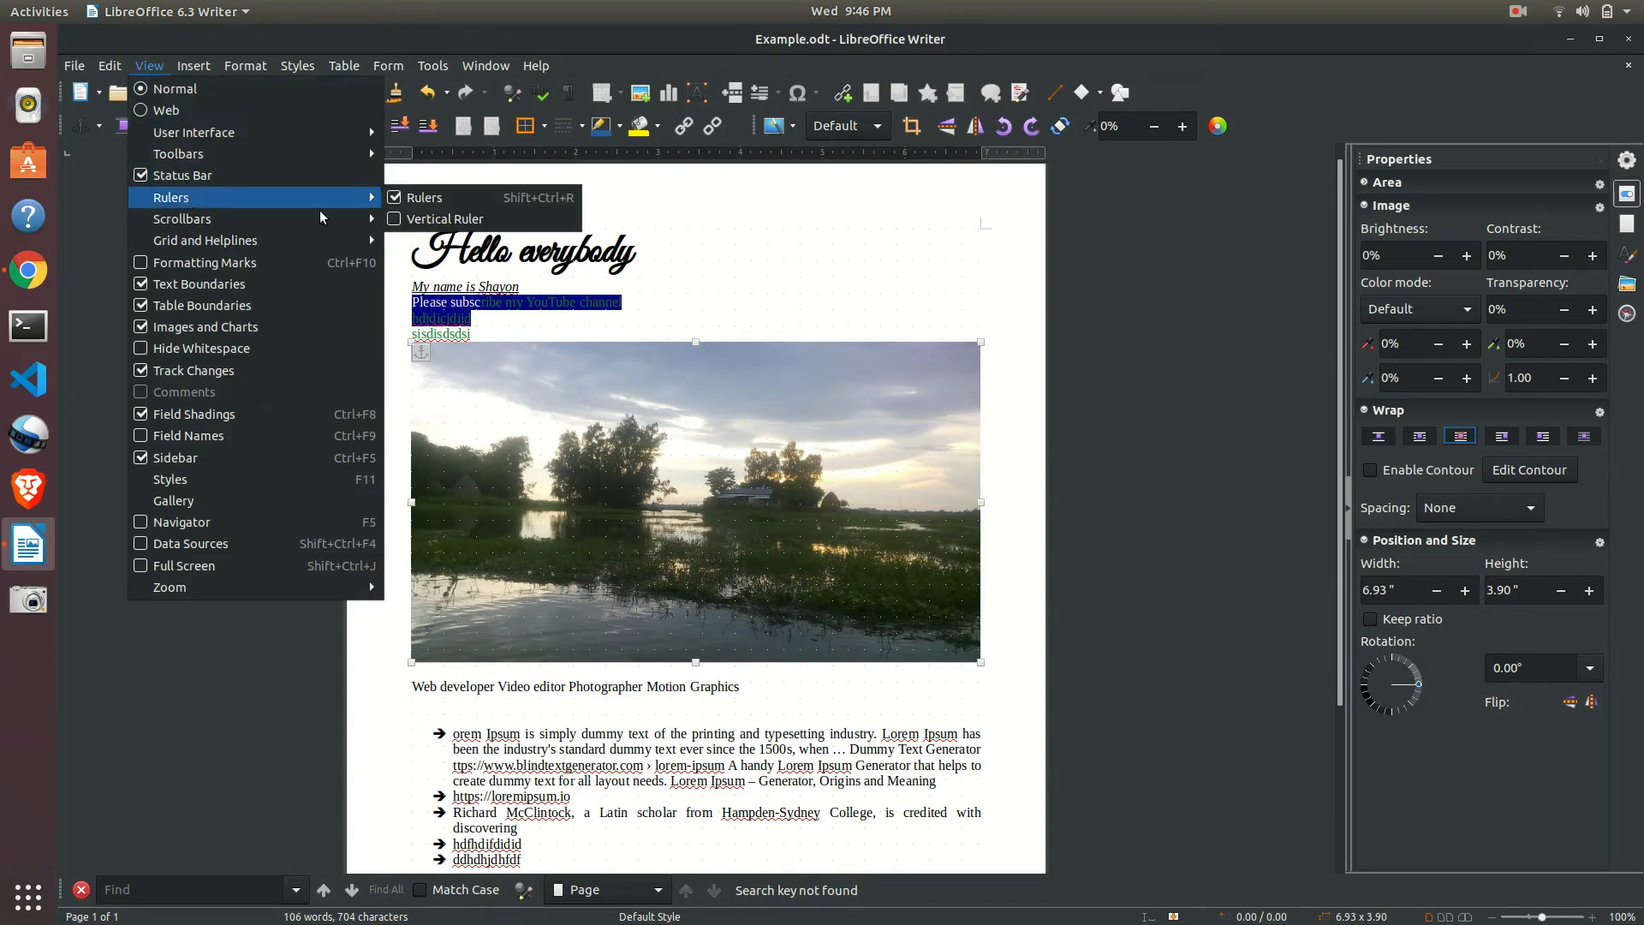
{"action": "mouse_move", "coordinate": [301, 223]}
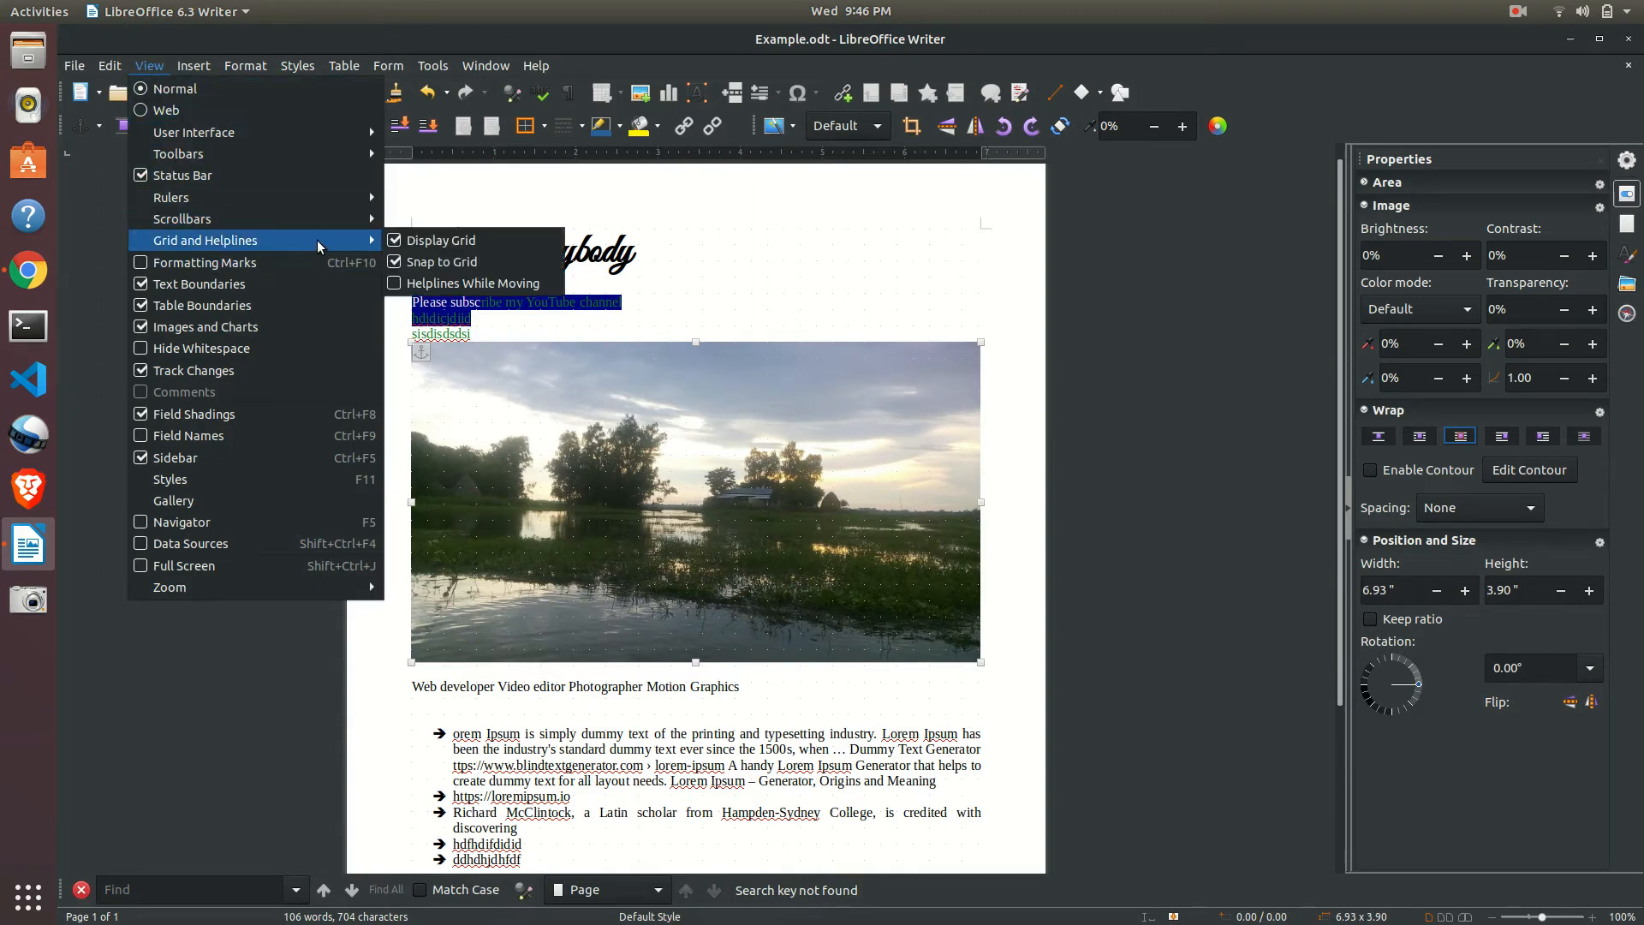
{"action": "left_click", "coordinate": [398, 241]}
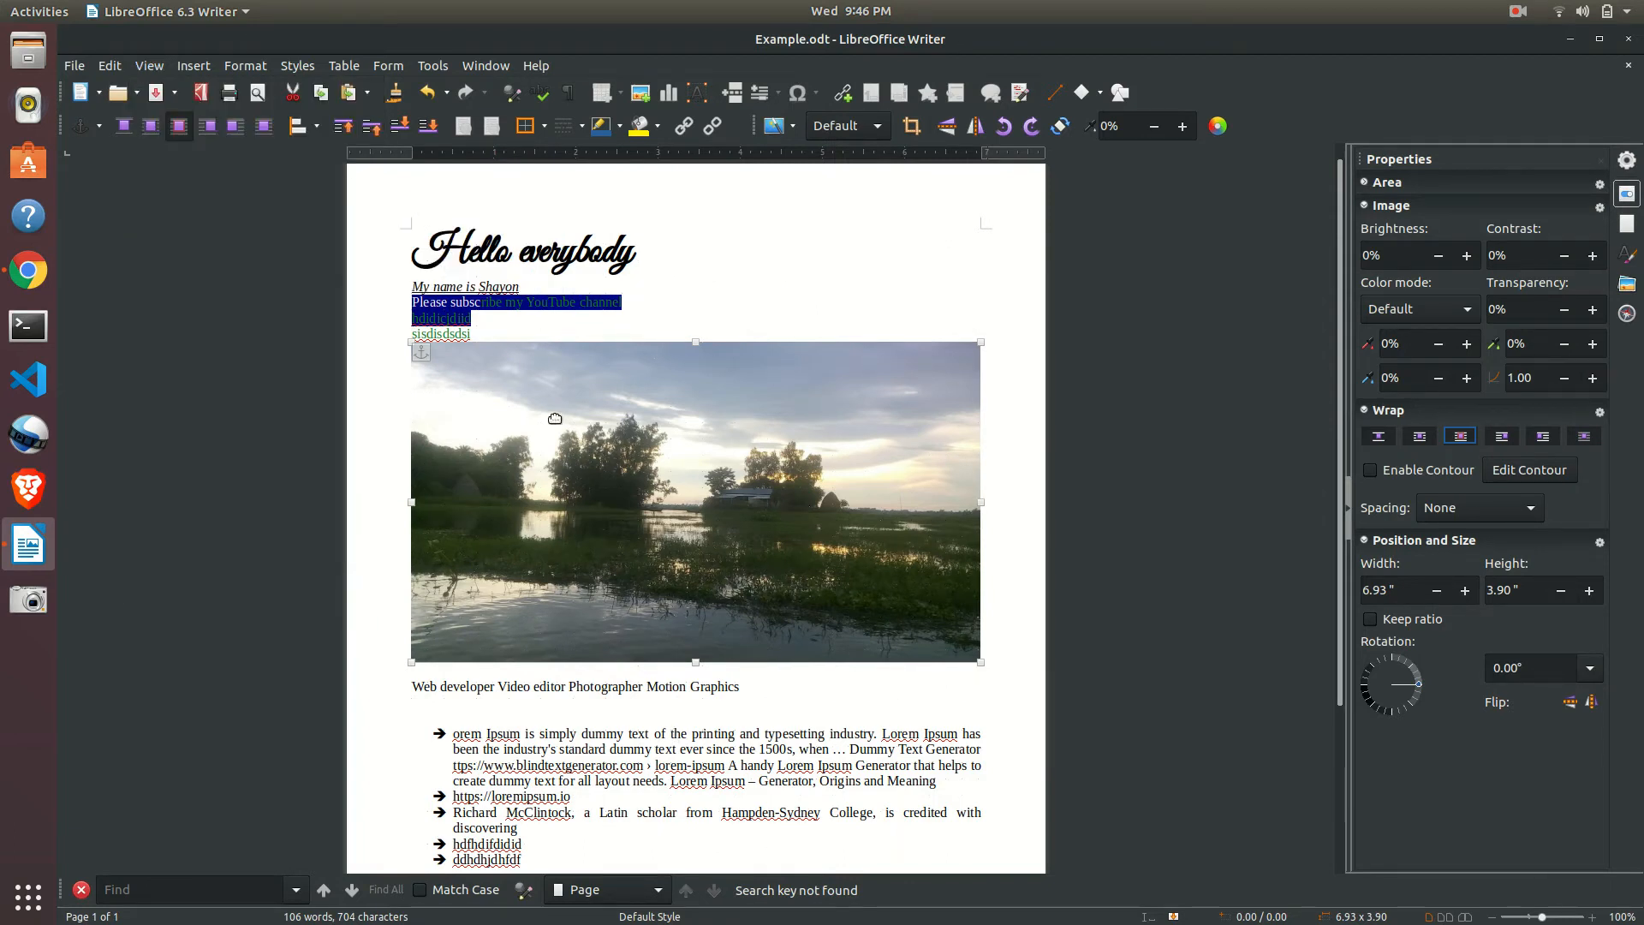
Draw a straight horizontal line shape about 6.89" long beneath the "Web developer Video editor Photographer Motion Graphics" line.
{"action": "left_click", "coordinate": [744, 686]}
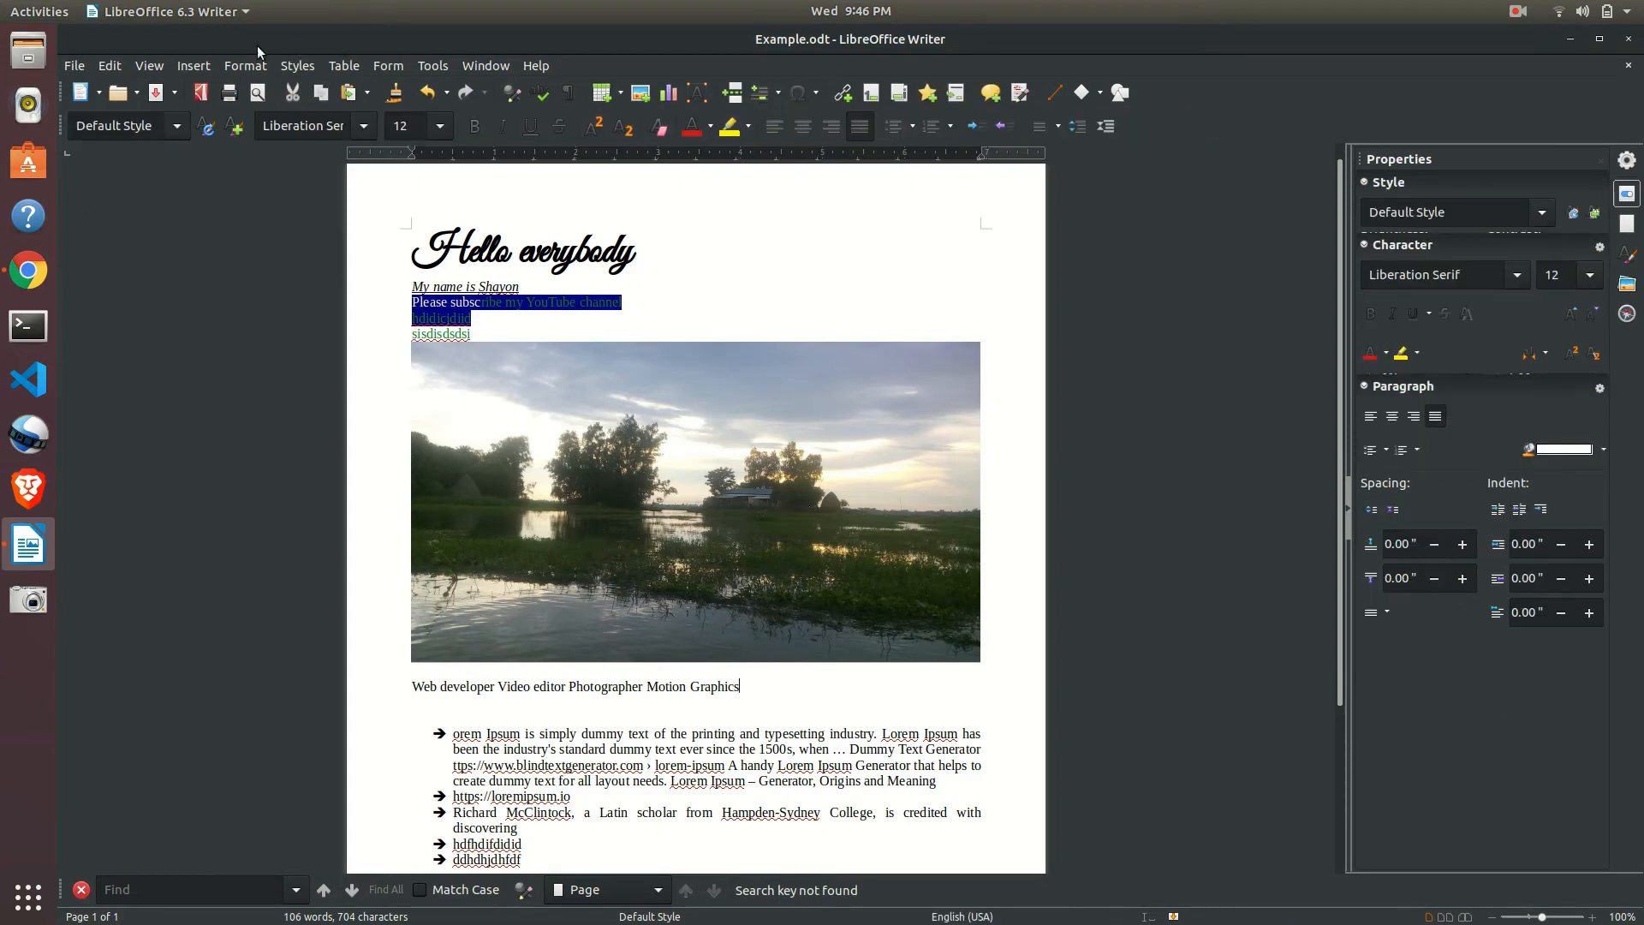
{"action": "left_click", "coordinate": [194, 66]}
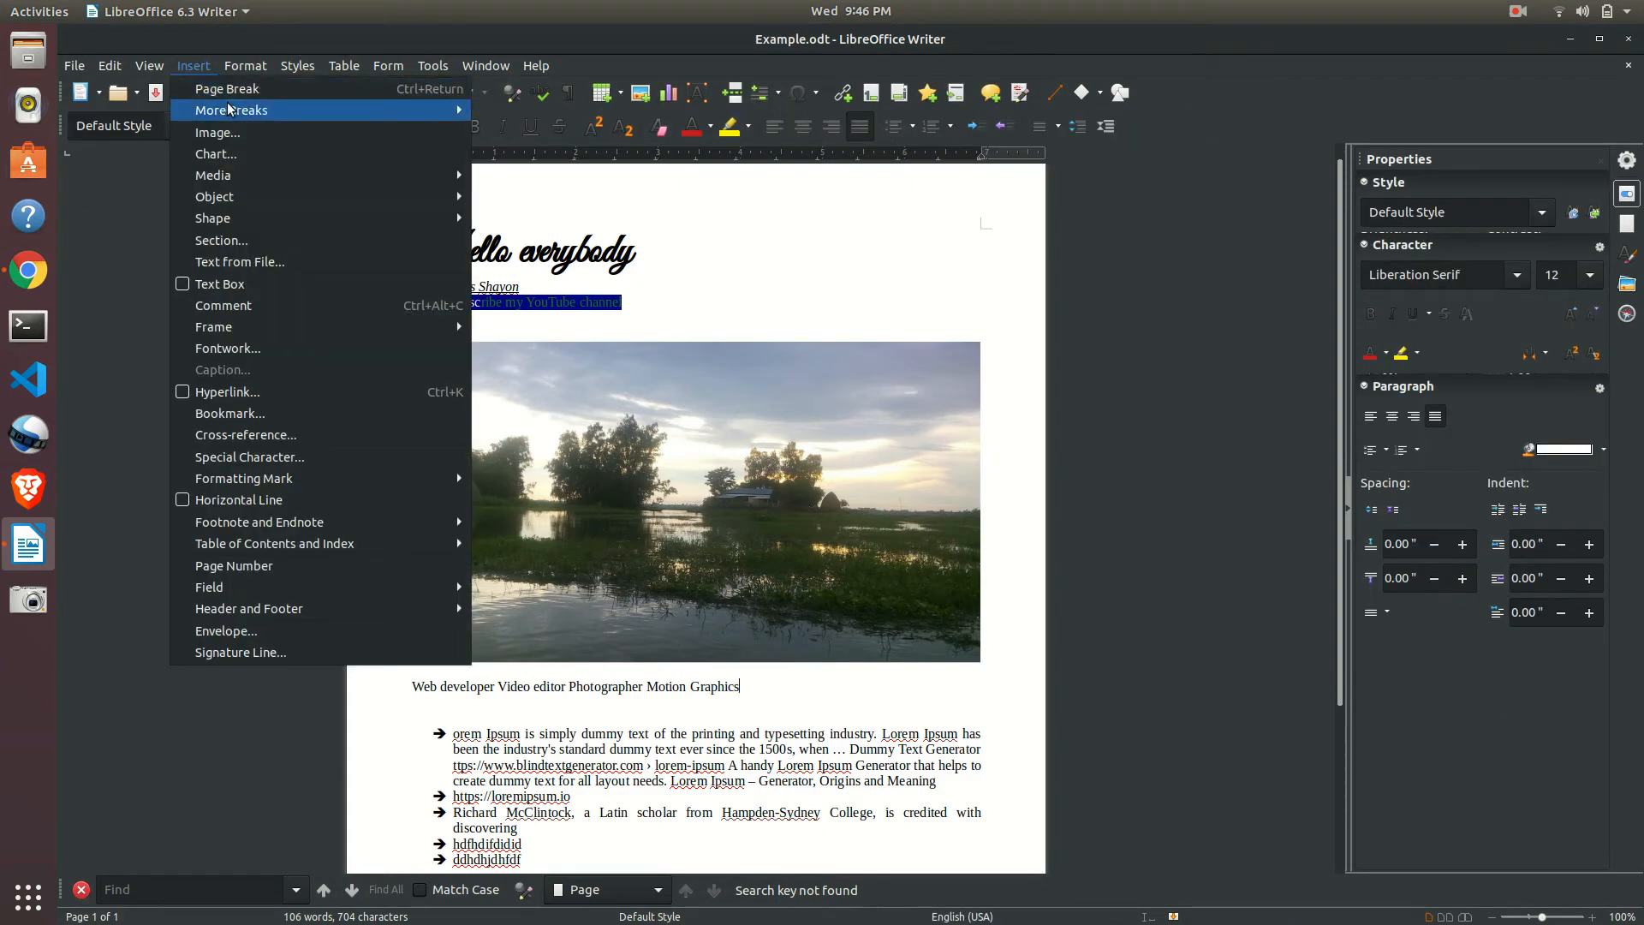
{"action": "mouse_move", "coordinate": [237, 113]}
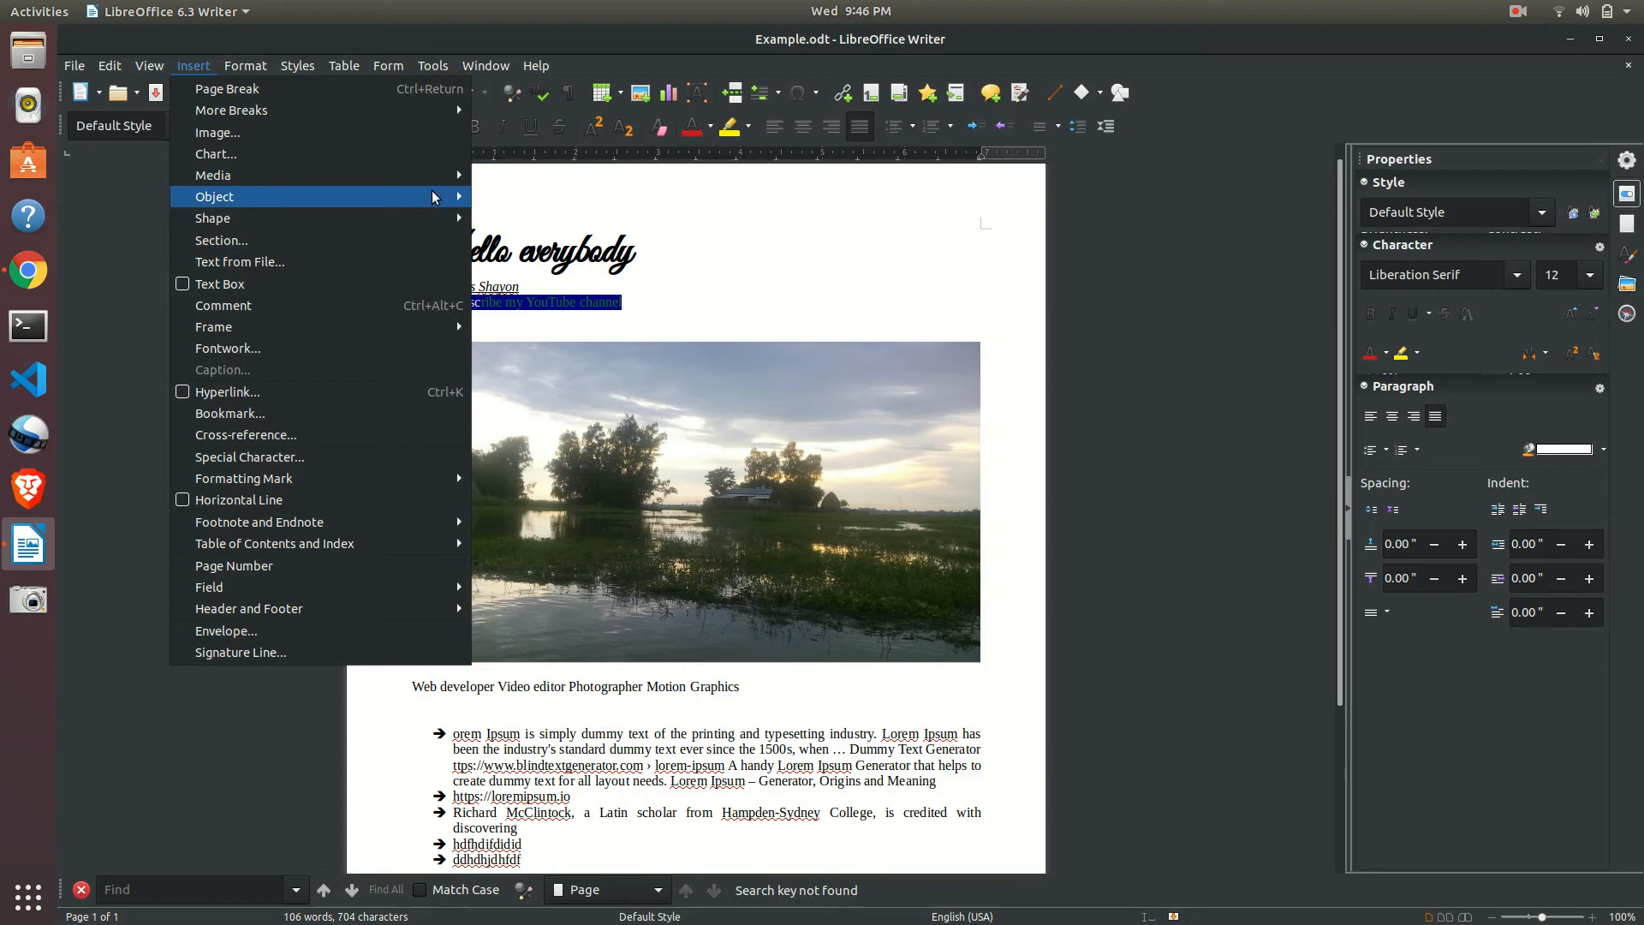
{"action": "mouse_move", "coordinate": [372, 226]}
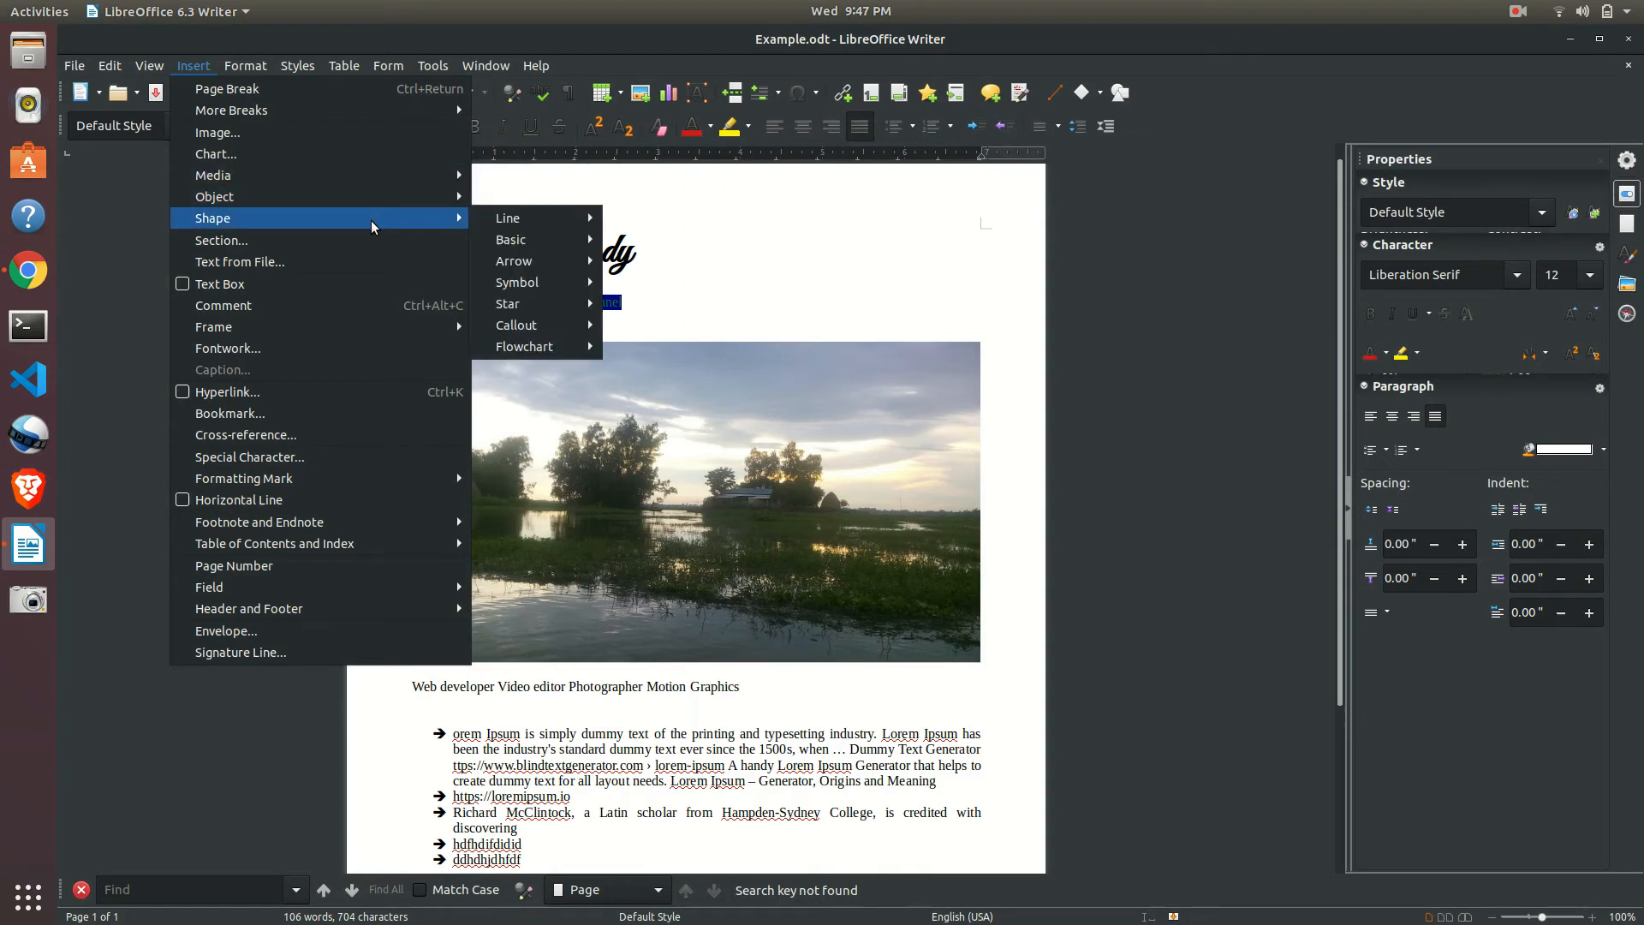
{"action": "mouse_move", "coordinate": [521, 224]}
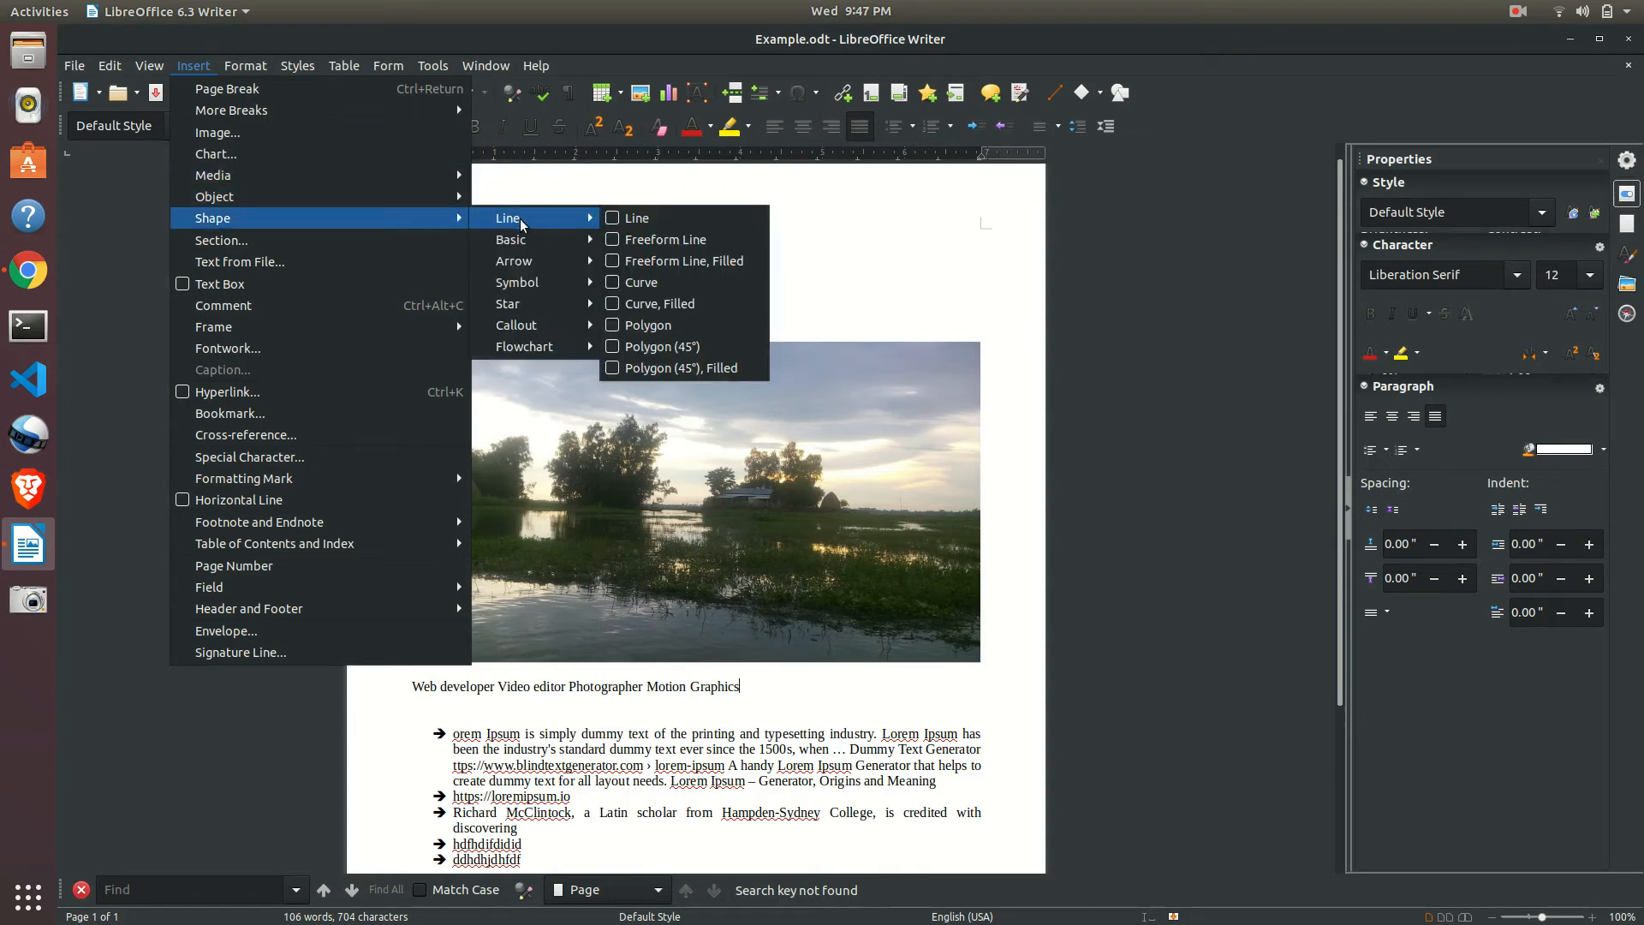
{"action": "left_click", "coordinate": [639, 224]}
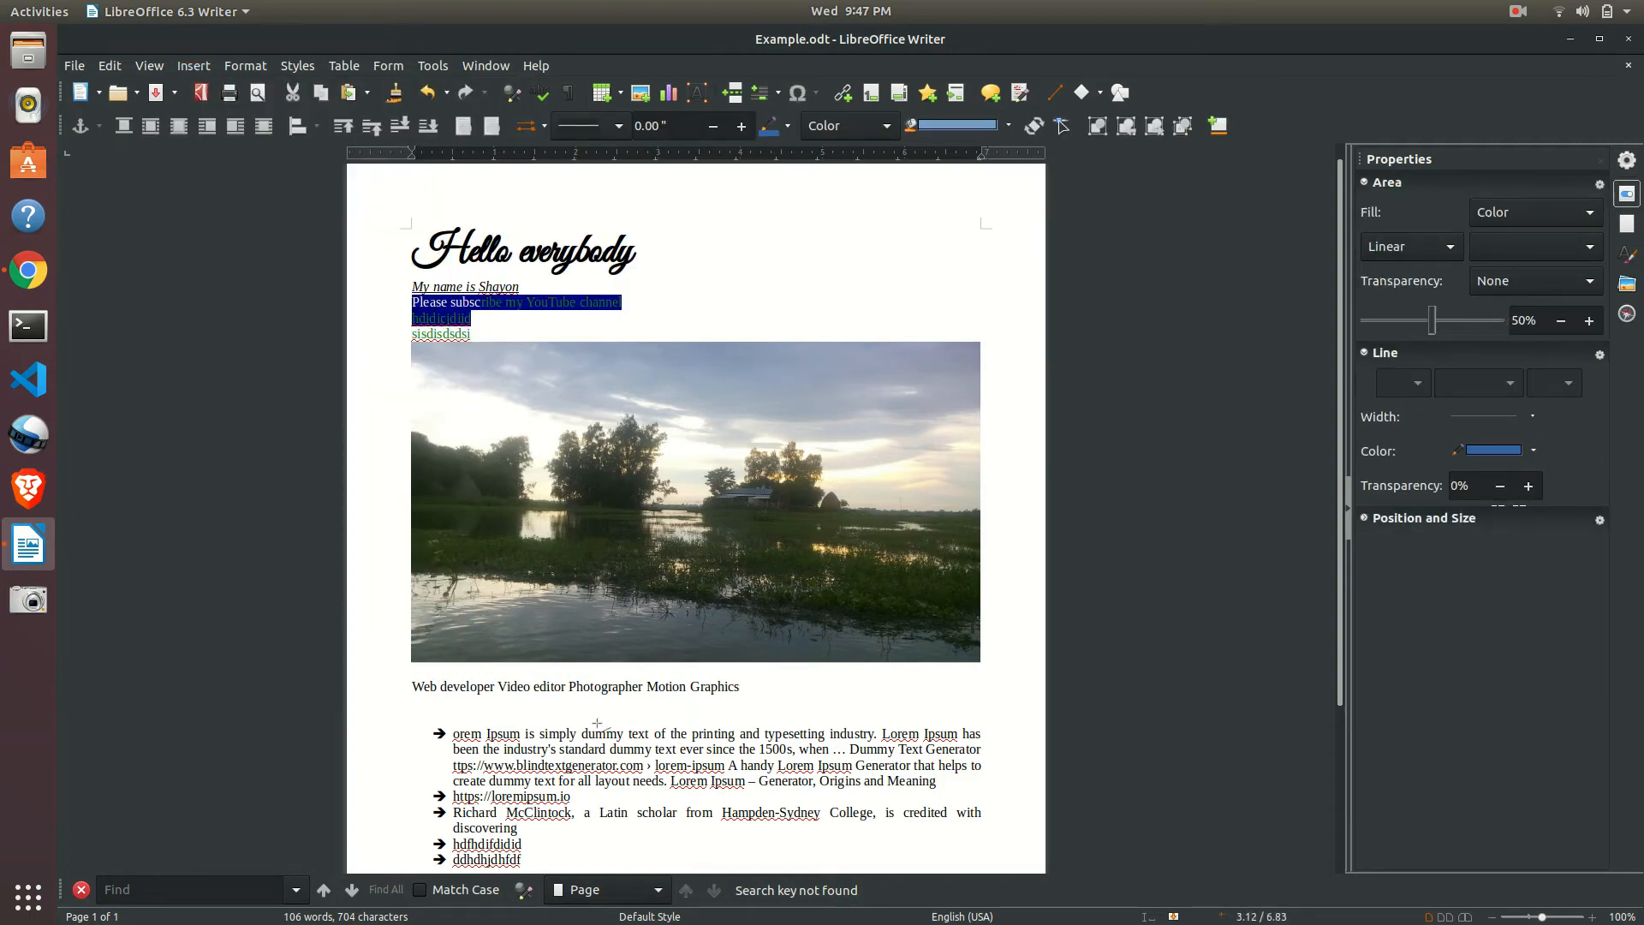
{"action": "left_click_drag", "start_coordinate": [435, 709], "coordinate": [717, 711]}
{"action": "left_click_drag", "start_coordinate": [791, 703], "coordinate": [996, 697]}
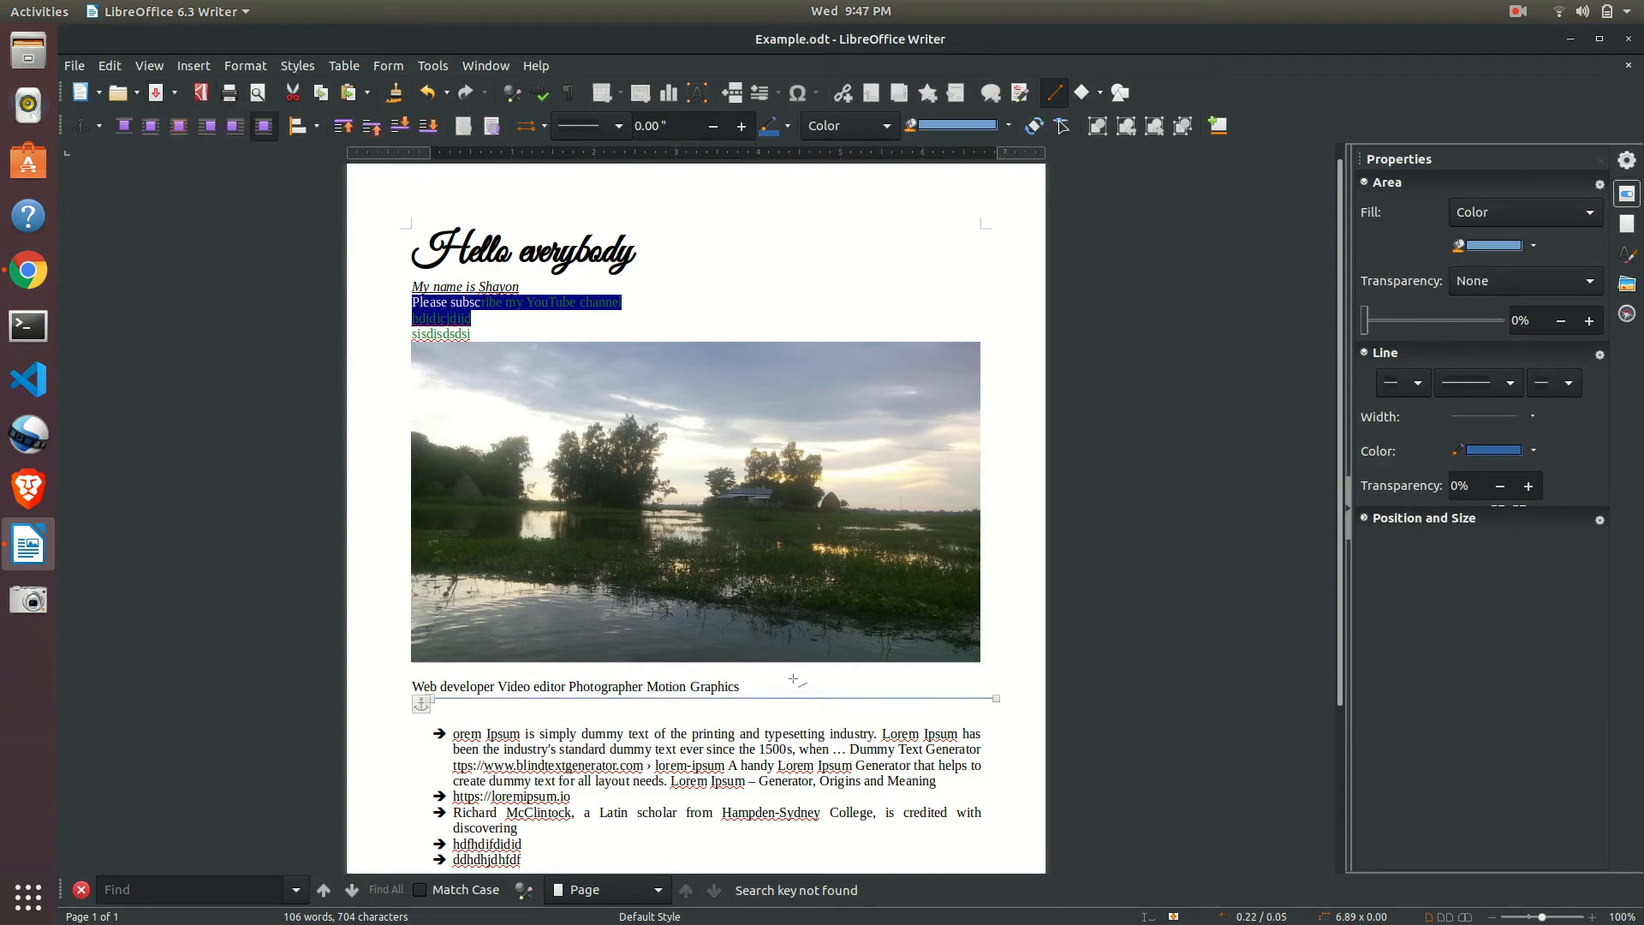
{"action": "left_click", "coordinate": [906, 746]}
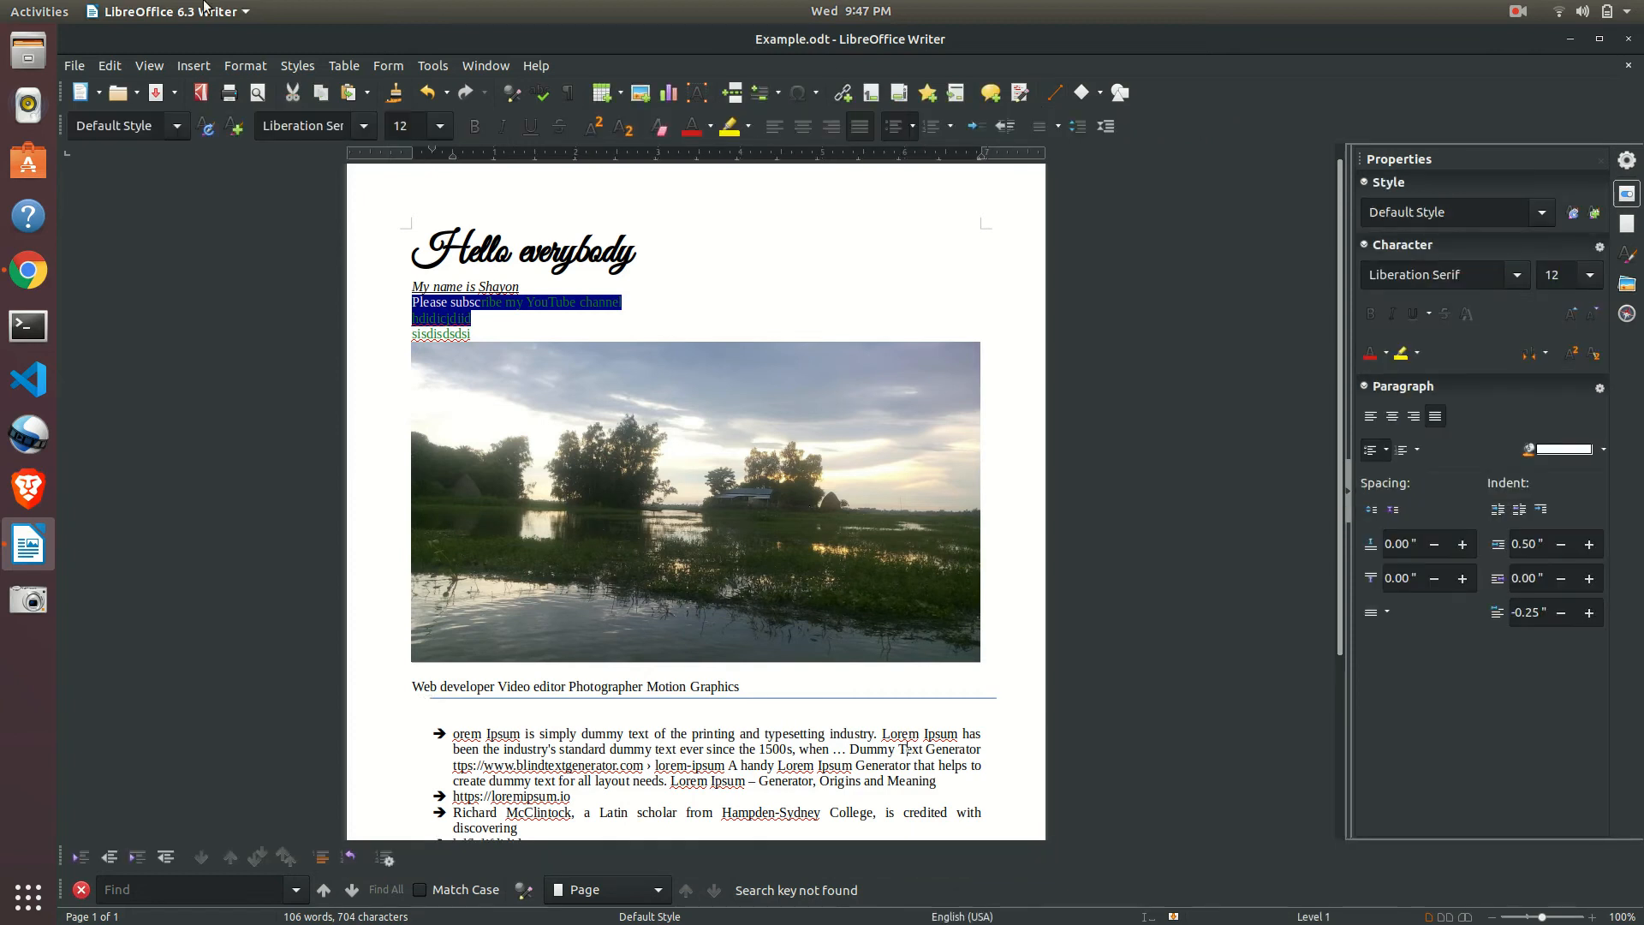
{"action": "left_click", "coordinate": [196, 69]}
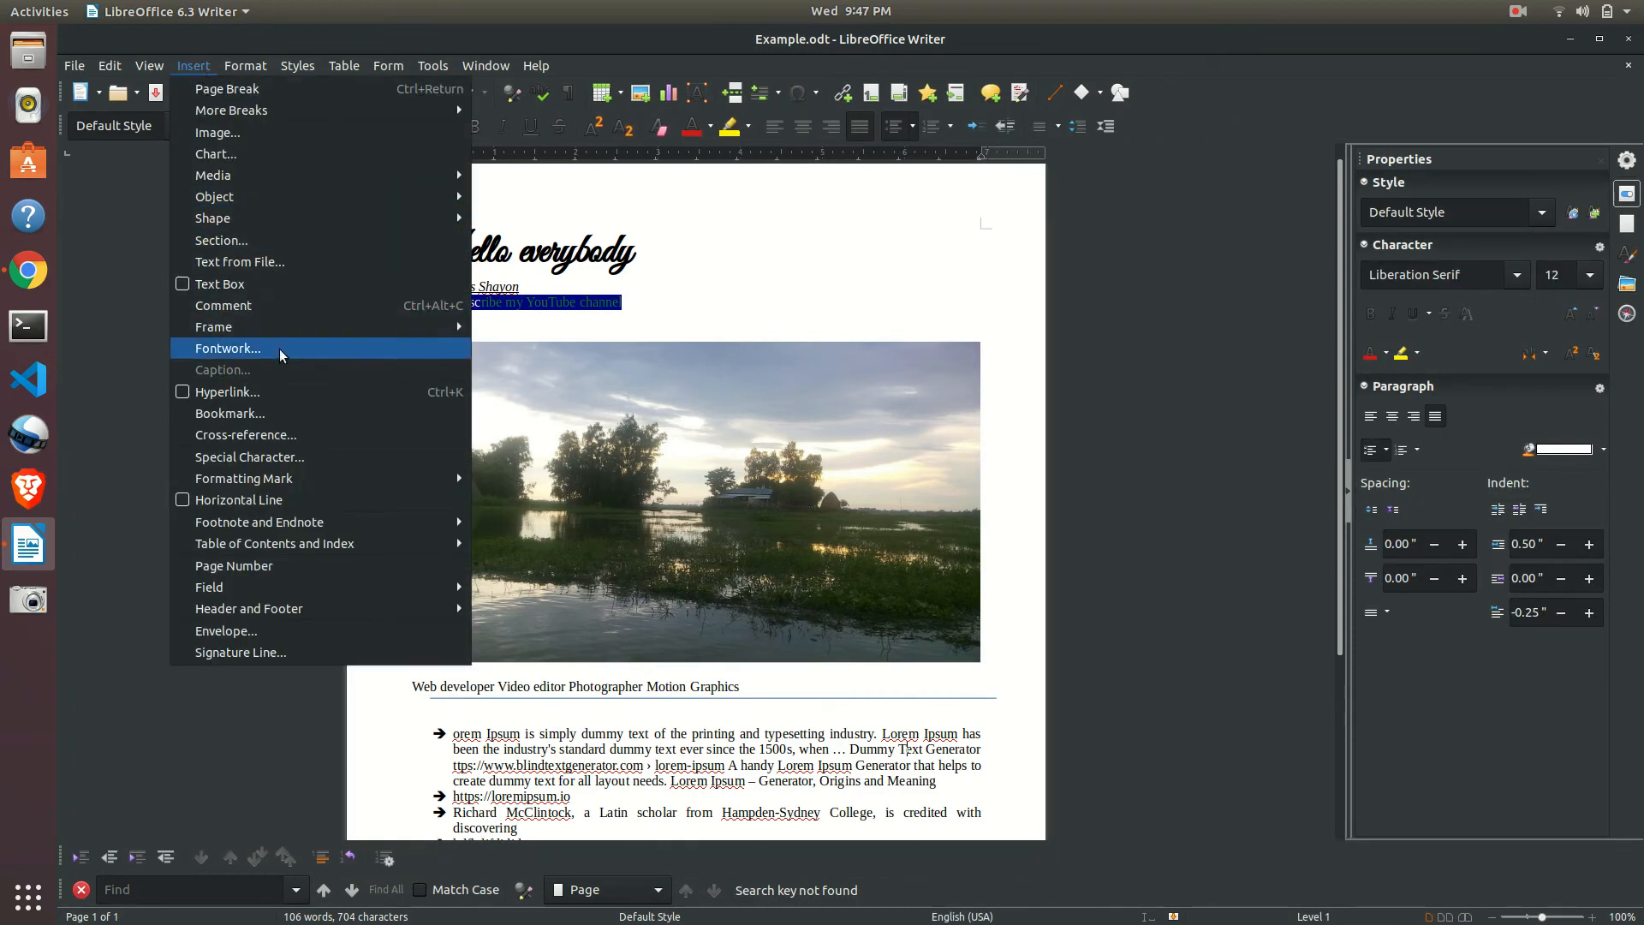
{"action": "left_click", "coordinate": [675, 762]}
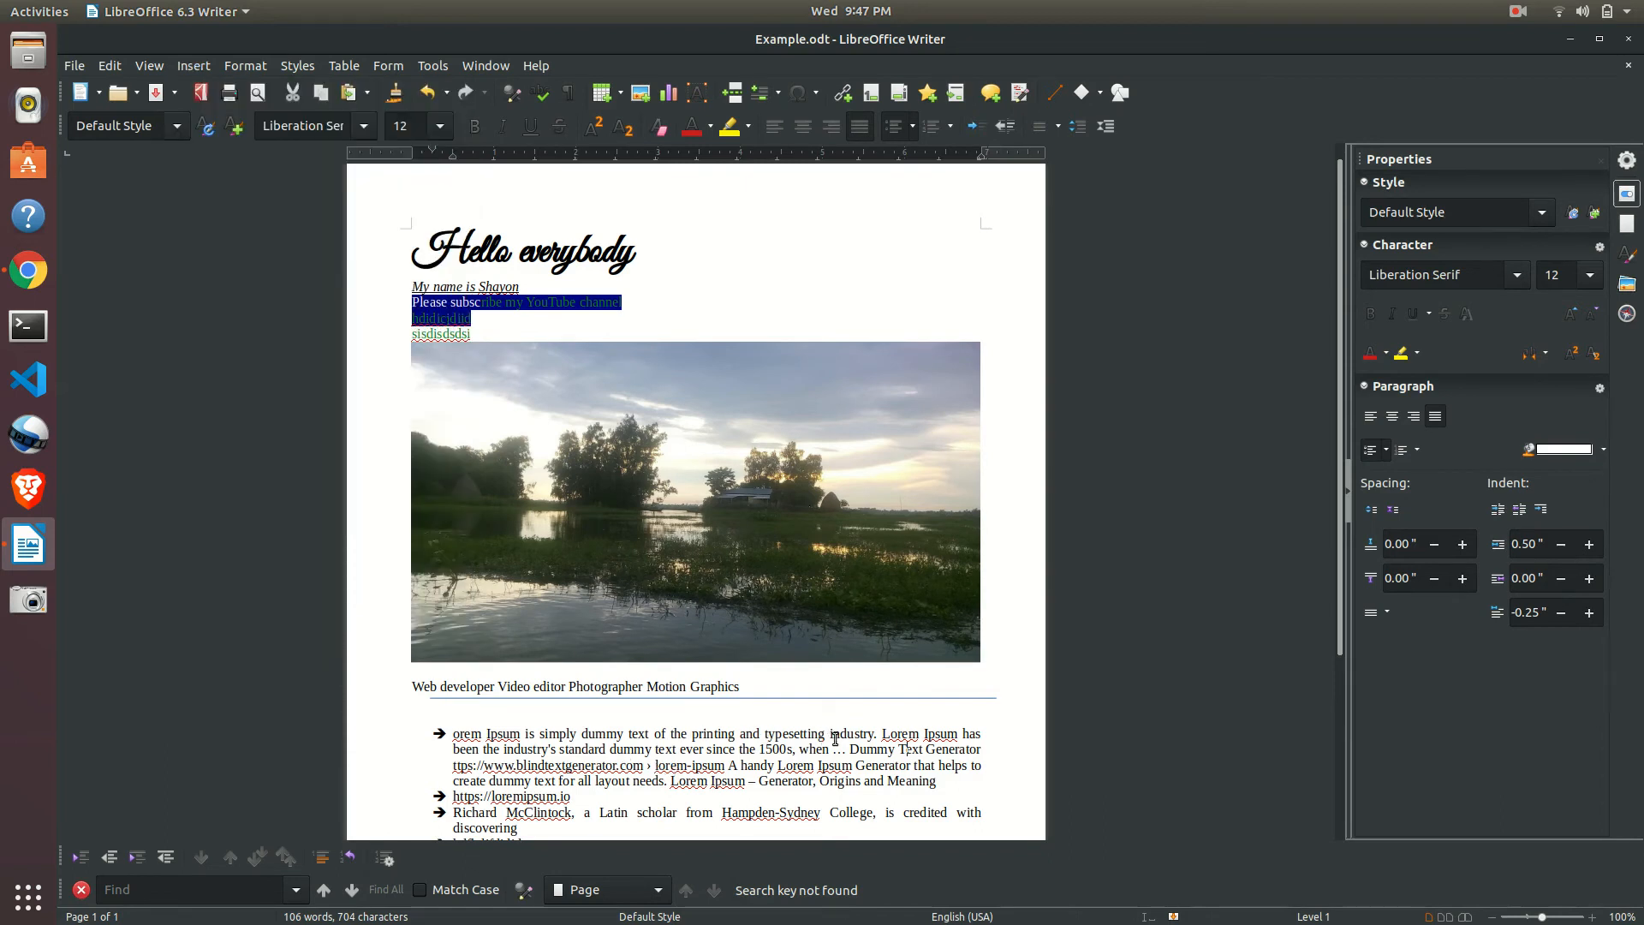
{"action": "left_click_drag", "start_coordinate": [876, 734], "coordinate": [629, 733]}
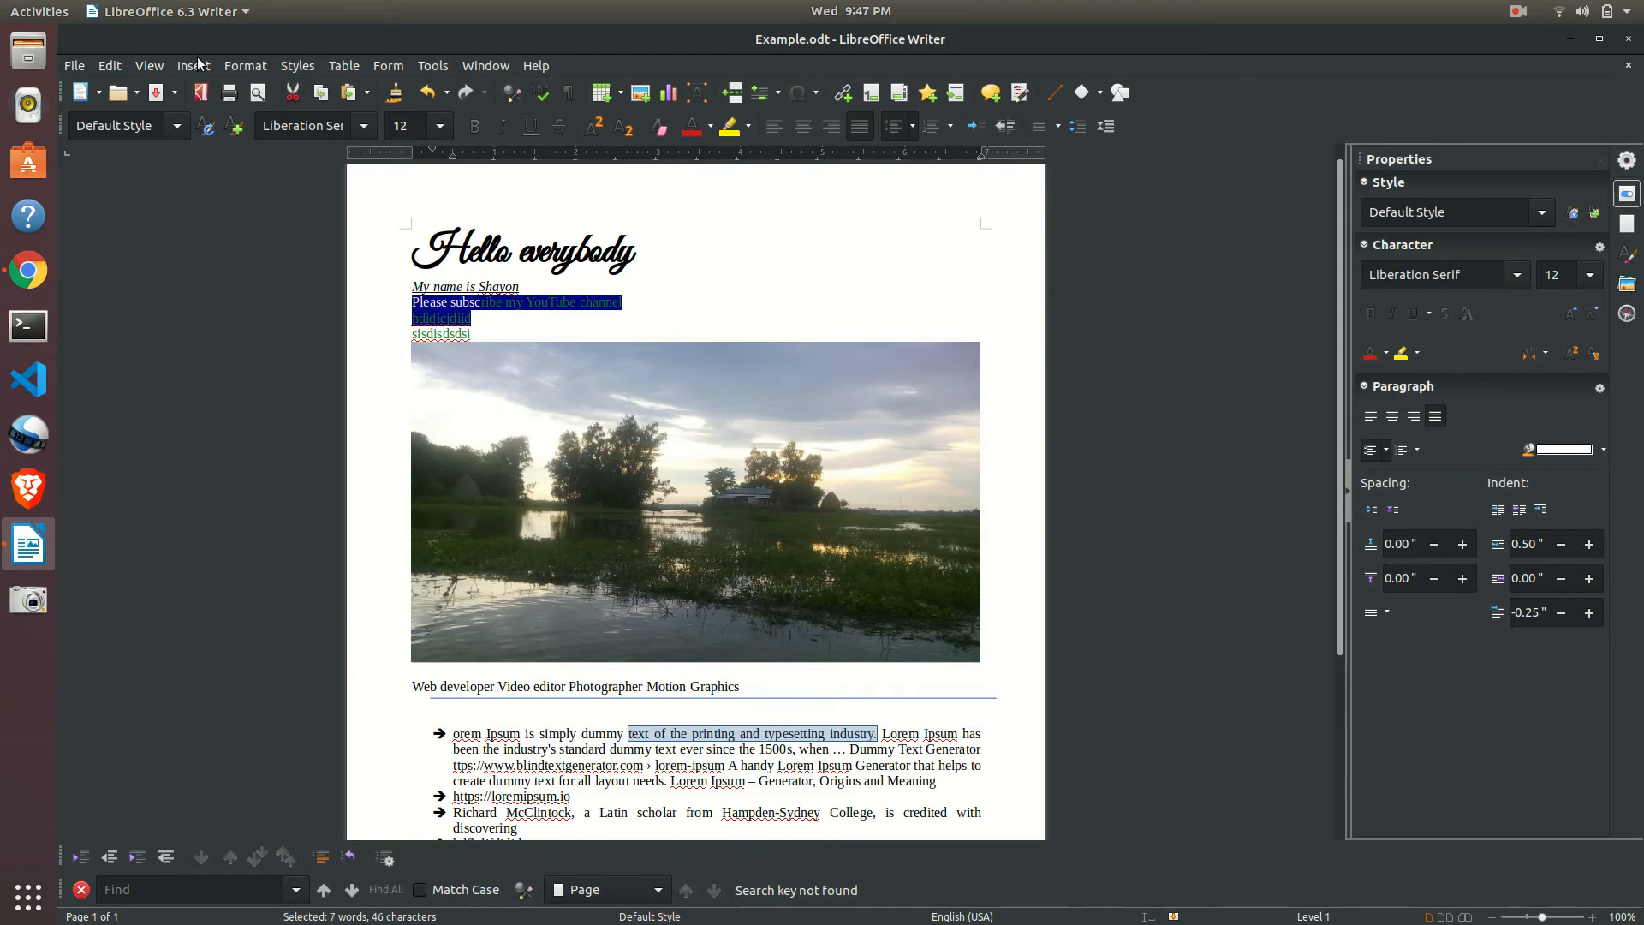
{"action": "left_click", "coordinate": [194, 66]}
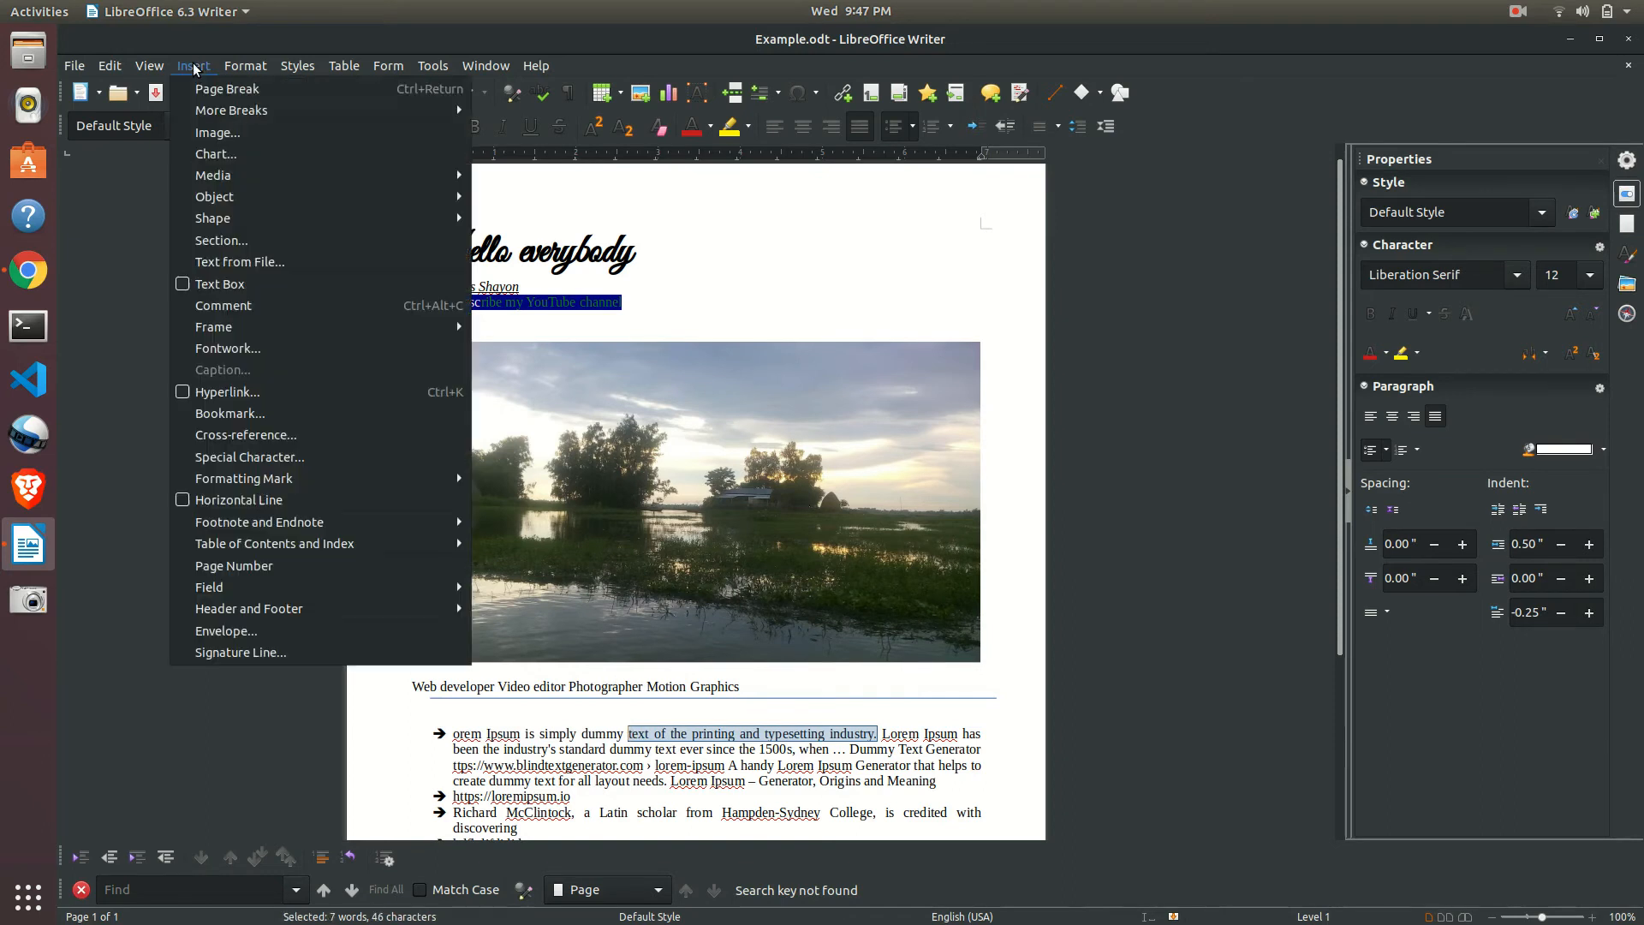
{"action": "left_click", "coordinate": [264, 394]}
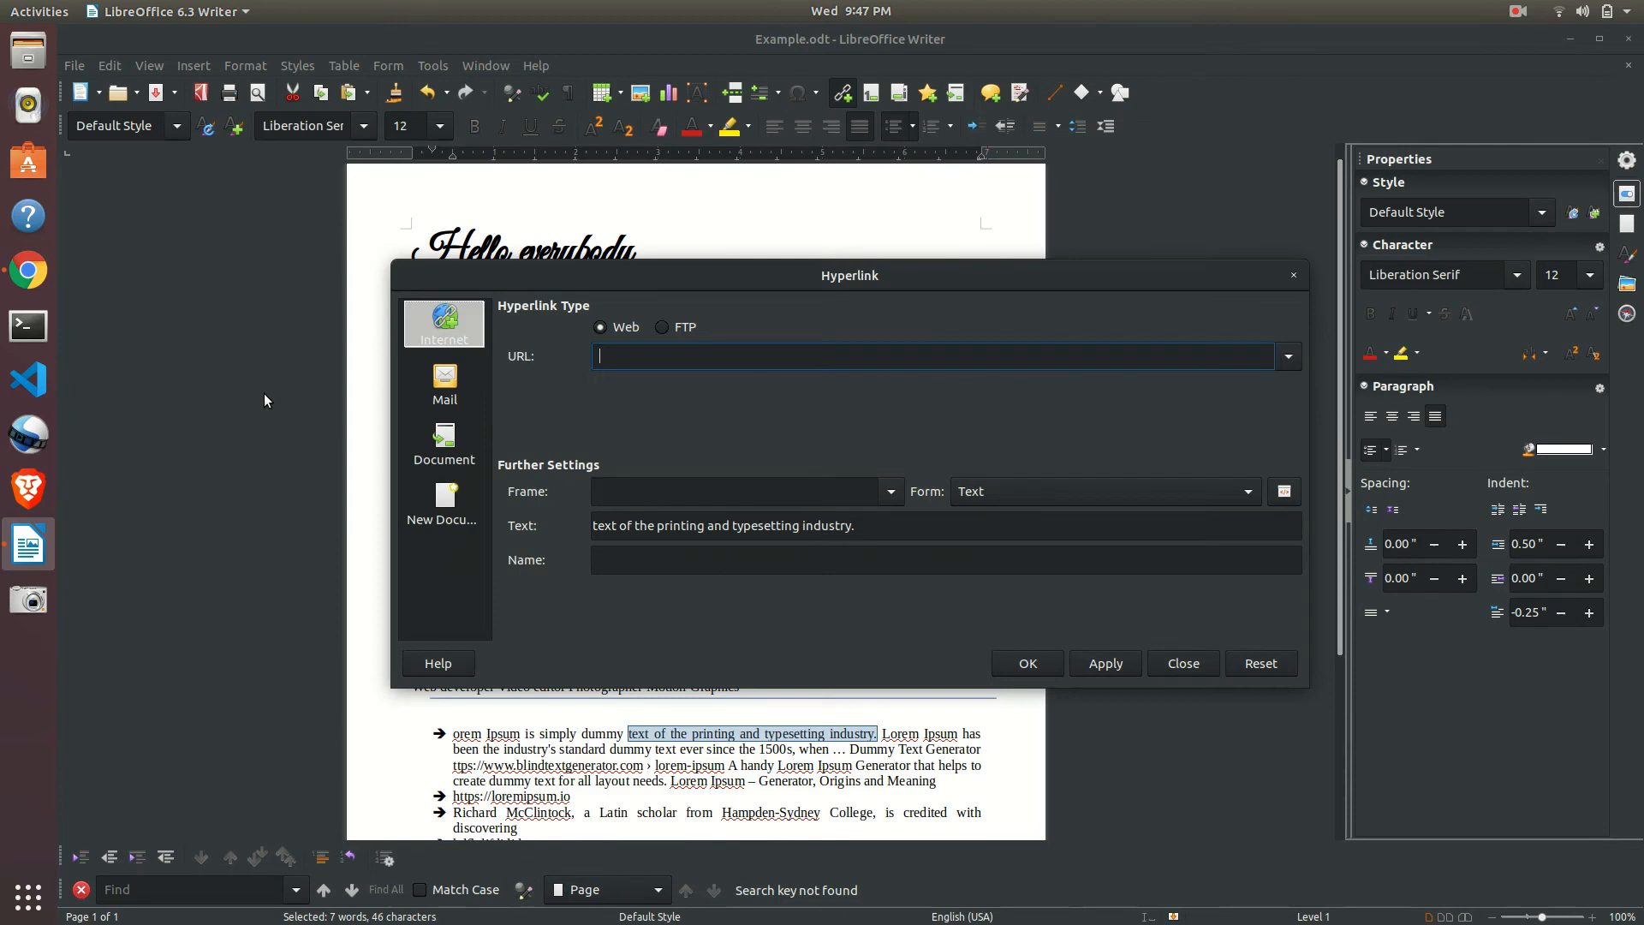
{"action": "type", "text": "www.goo"}
{"action": "type", "text": "gle.com"}
{"action": "type", "text": "https"}
{"action": "type", "text": "://"}
{"action": "left_click", "coordinate": [1043, 659]}
Test the new hyperlink on "text of the printing and typesetting industry." in the first bullet.
{"action": "left_click", "coordinate": [668, 736]}
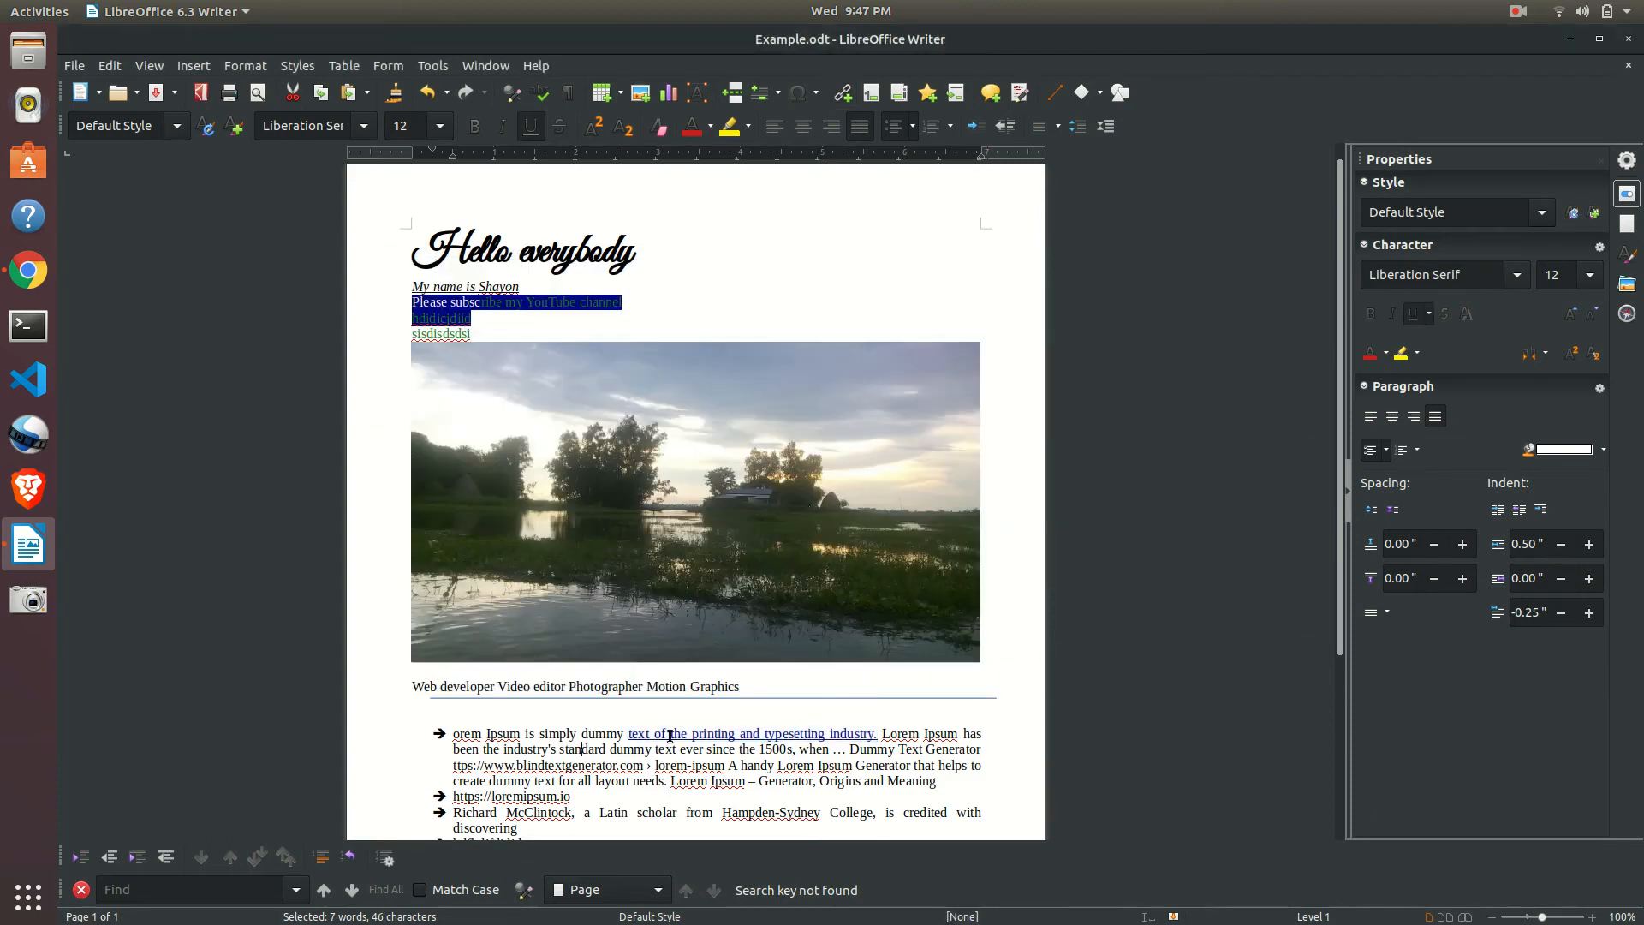
{"action": "left_click", "coordinate": [707, 736]}
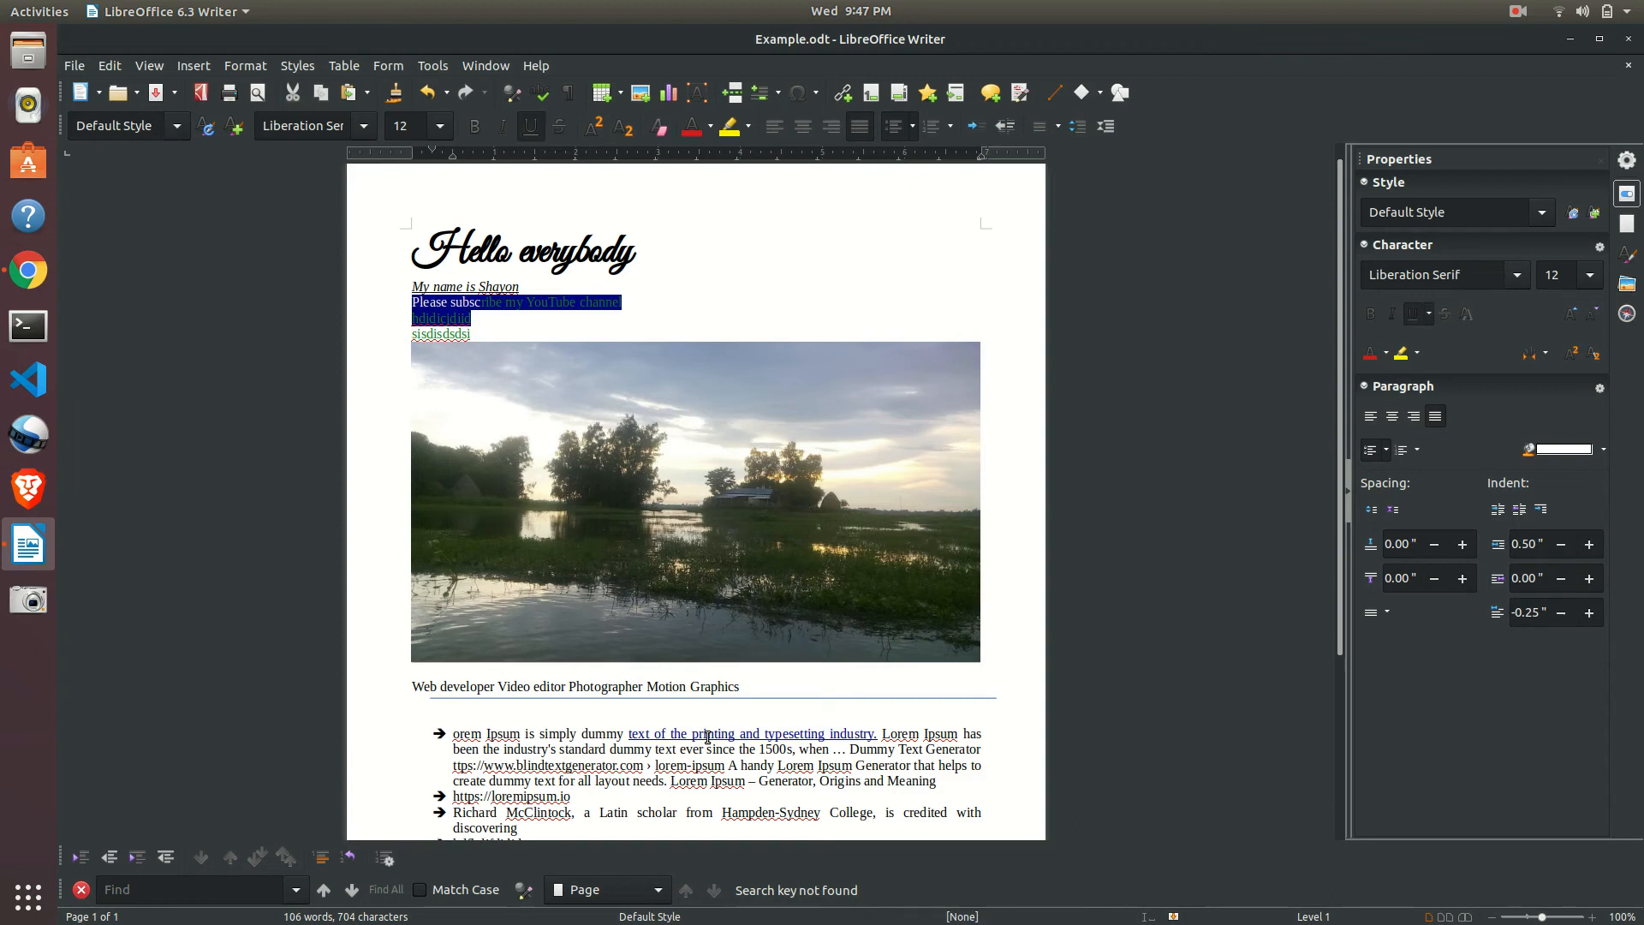
{"action": "double_click", "coordinate": [707, 737]}
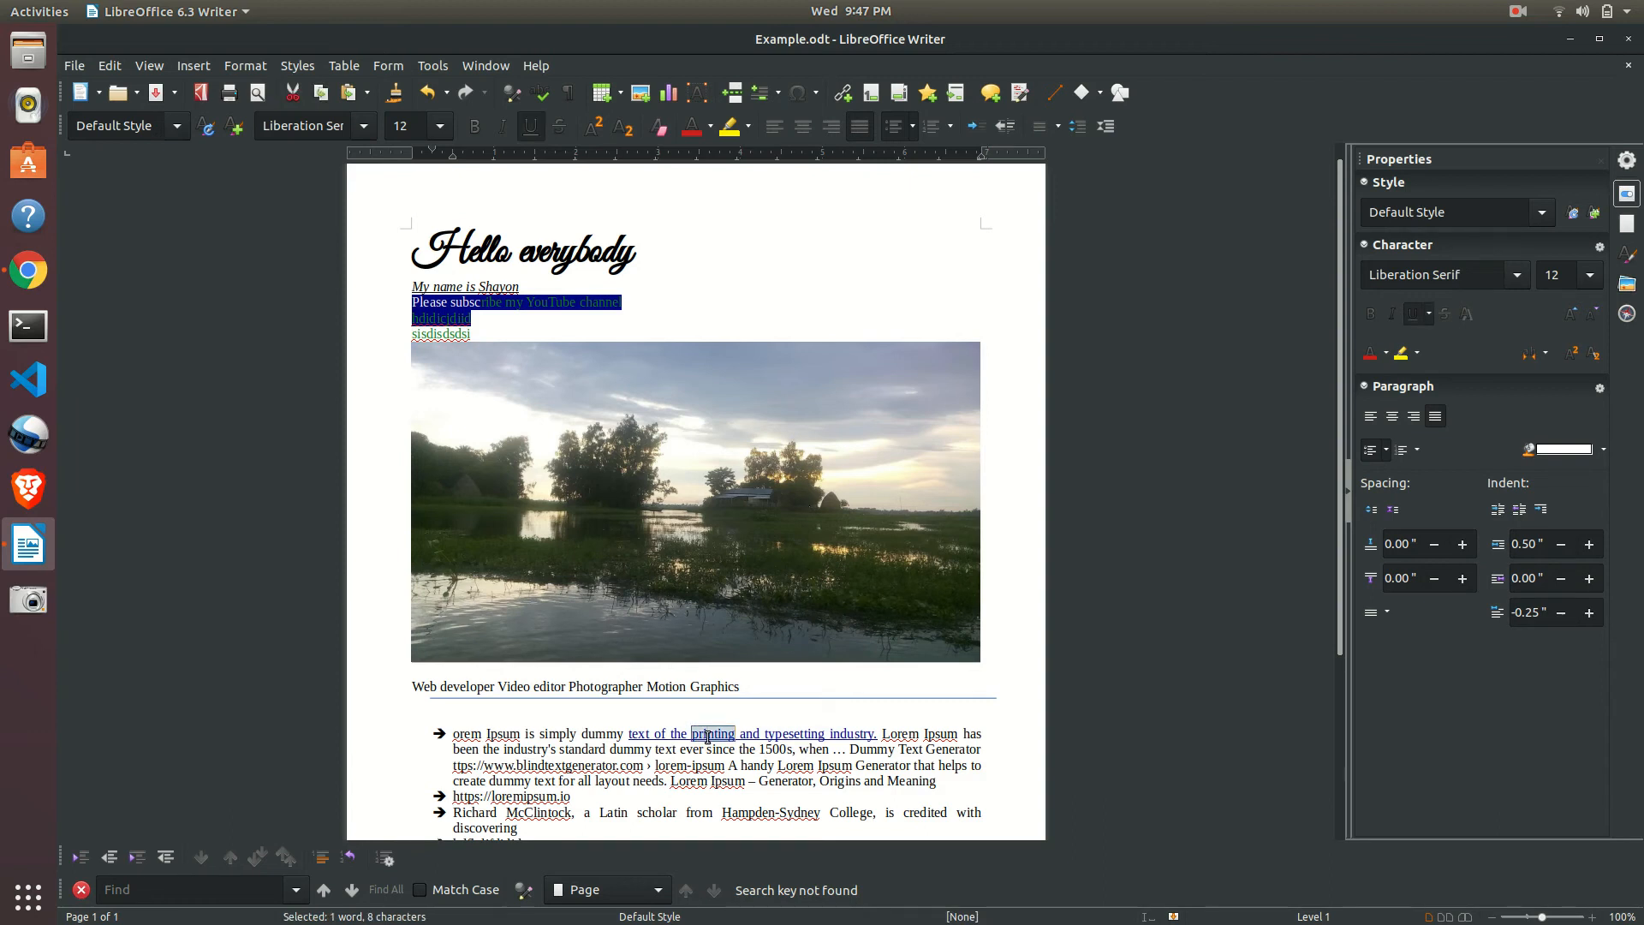
{"action": "left_click", "coordinate": [707, 736]}
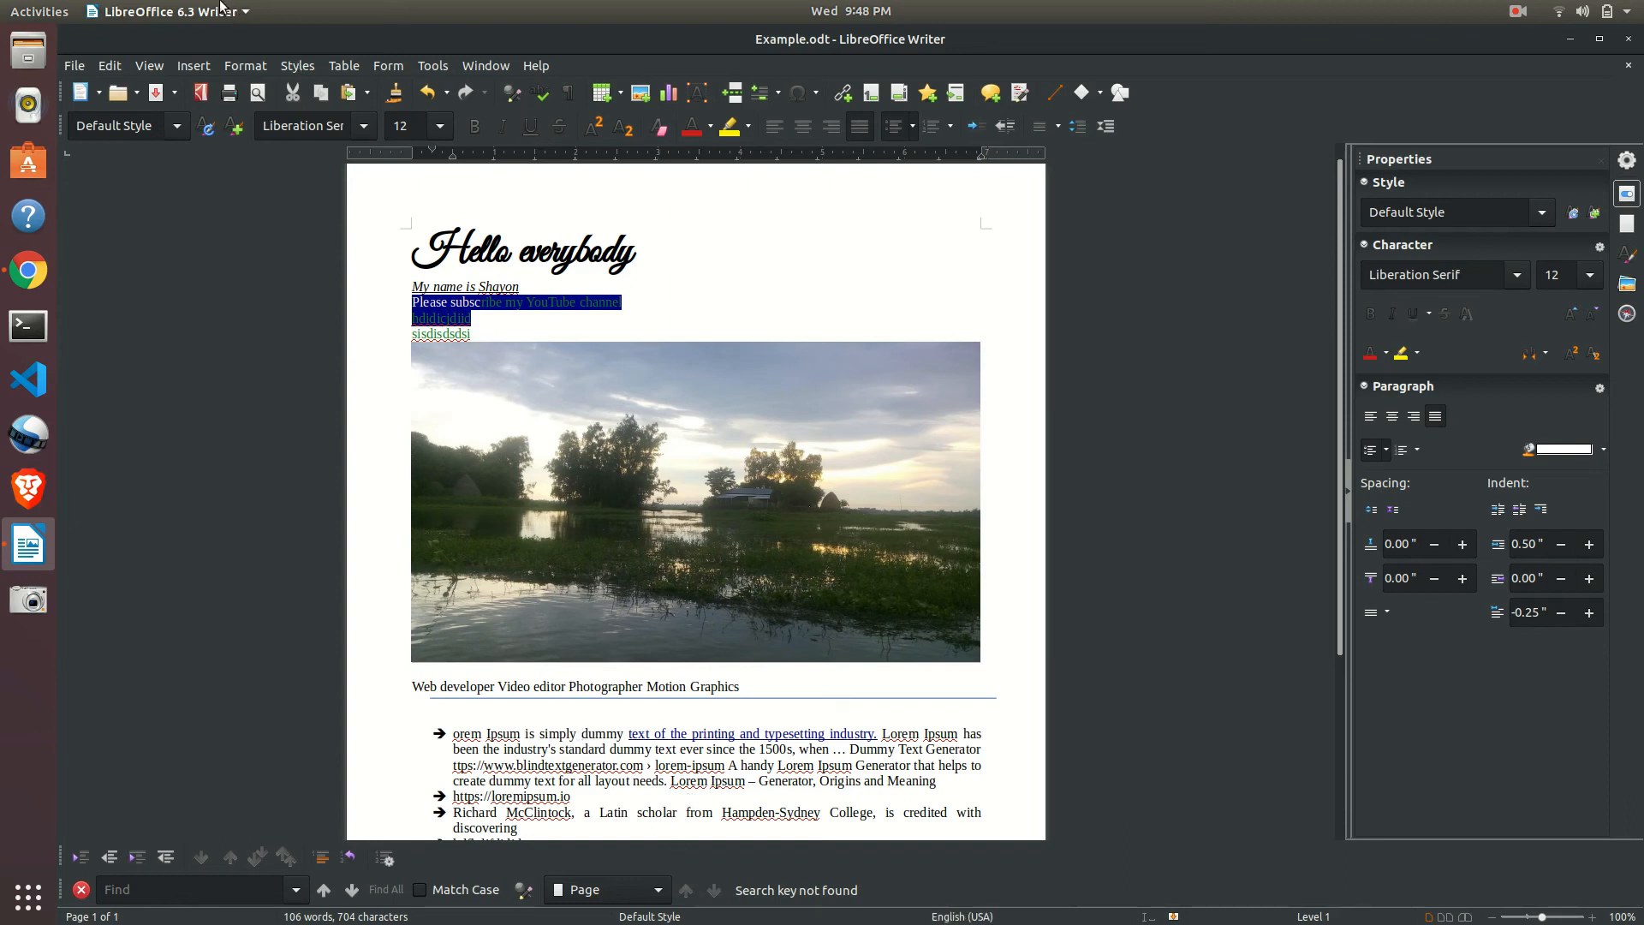
Insert a page number field just before the word "dummy" in the first line of the first bullet.
{"action": "left_click", "coordinate": [242, 66]}
{"action": "mouse_move", "coordinate": [185, 65]}
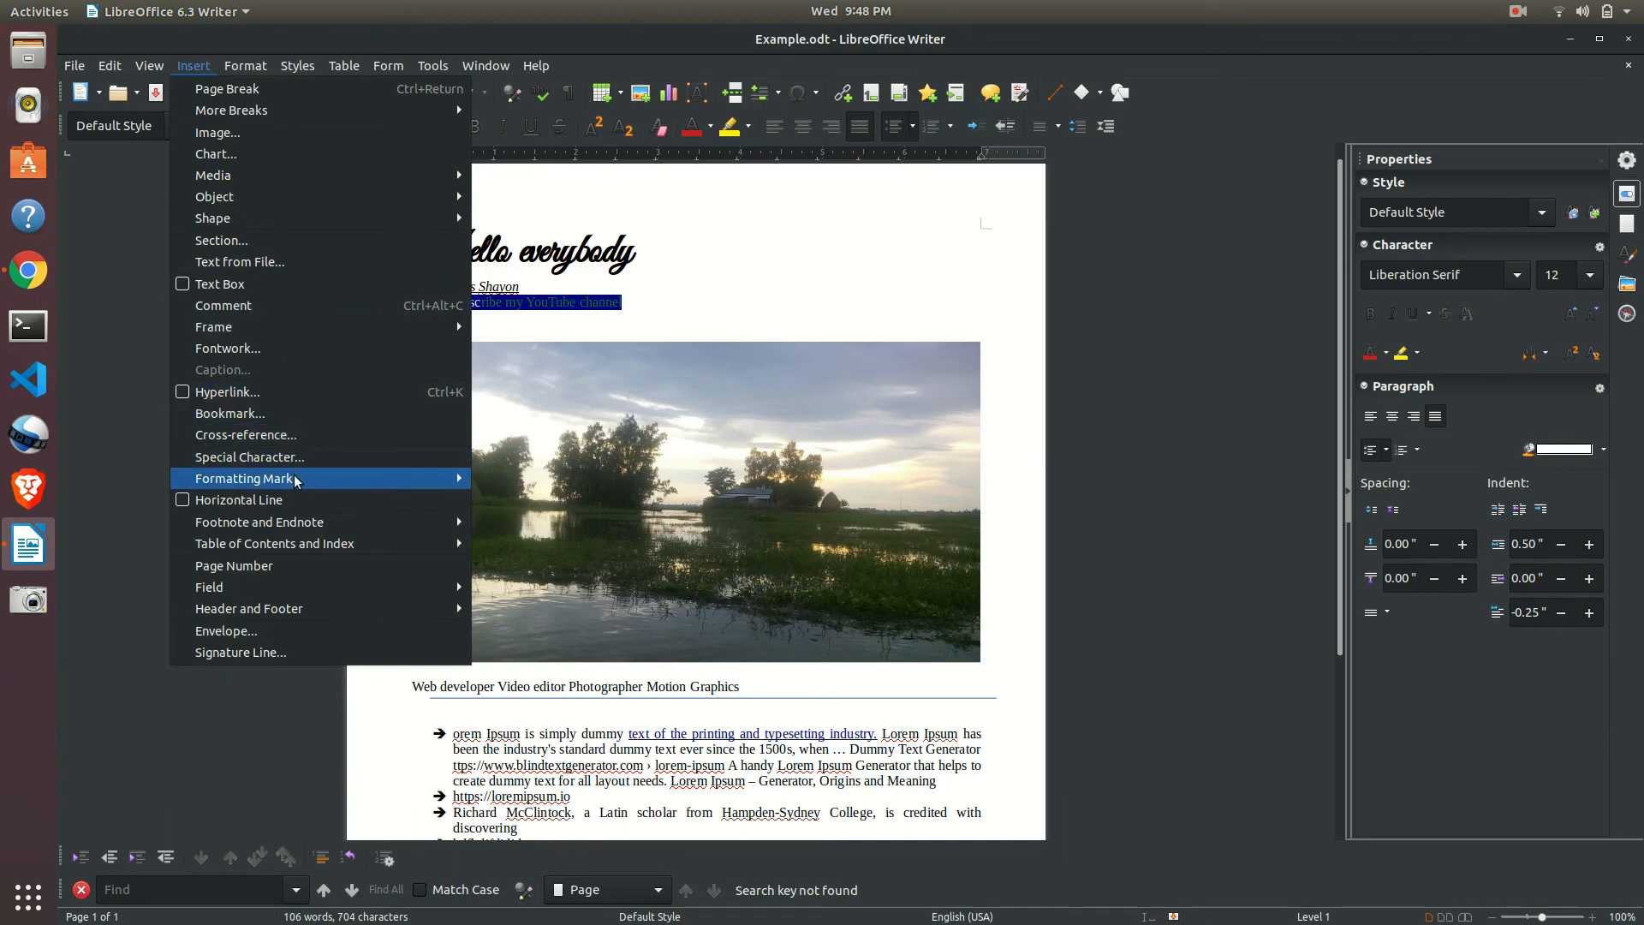
{"action": "left_click", "coordinate": [321, 566]}
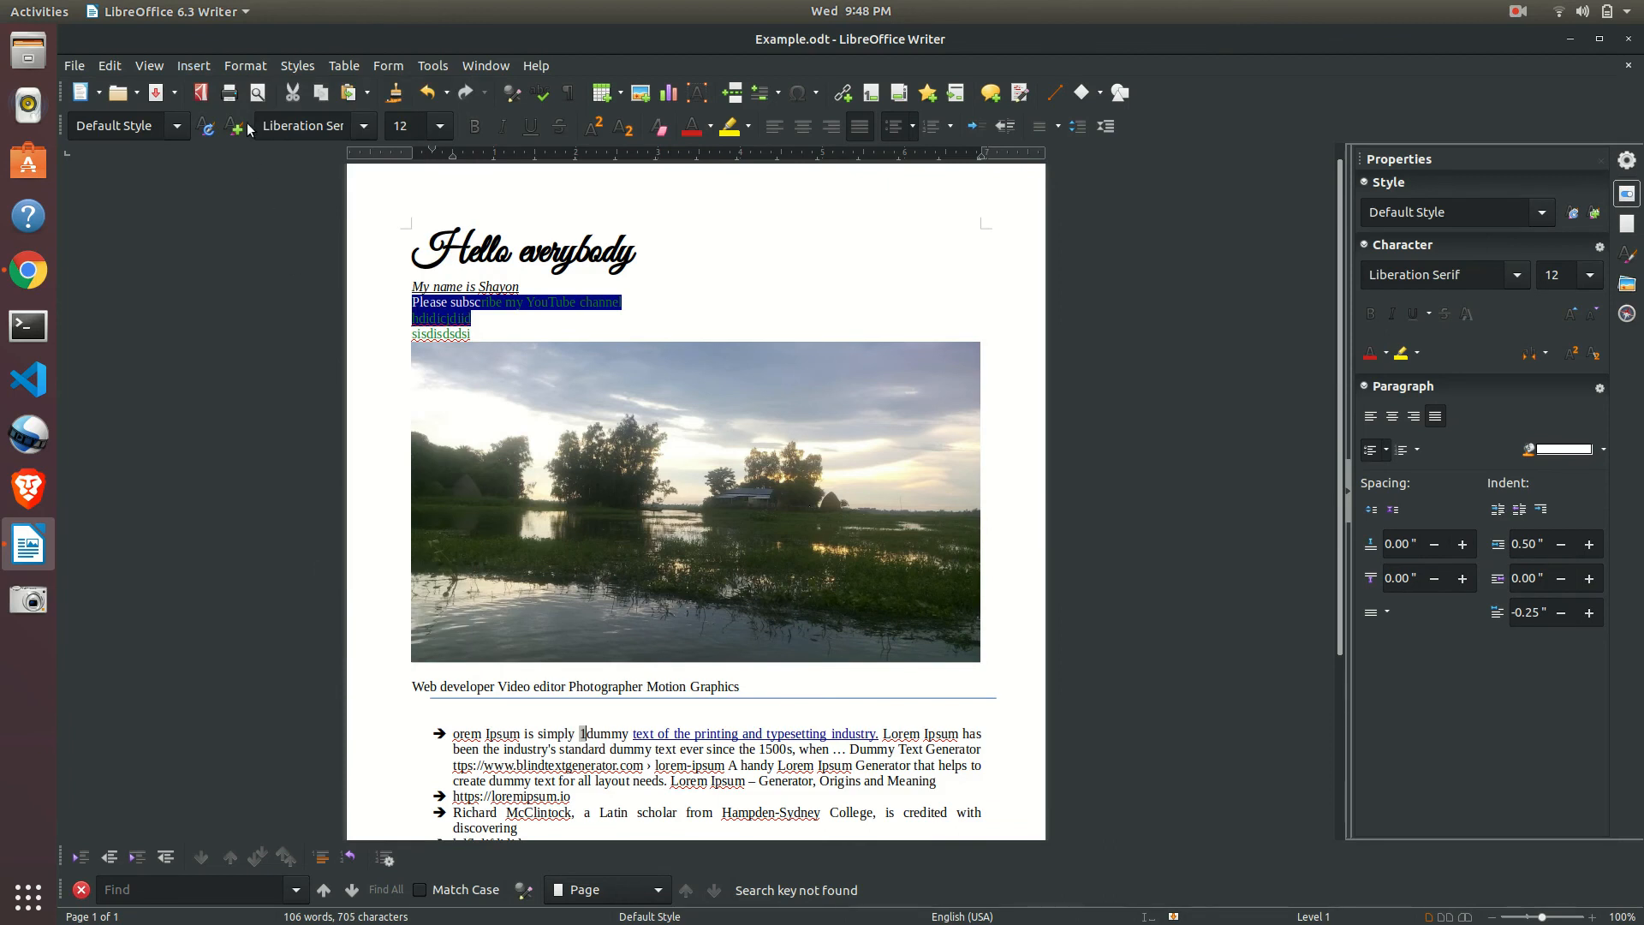
{"action": "left_click", "coordinate": [247, 69]}
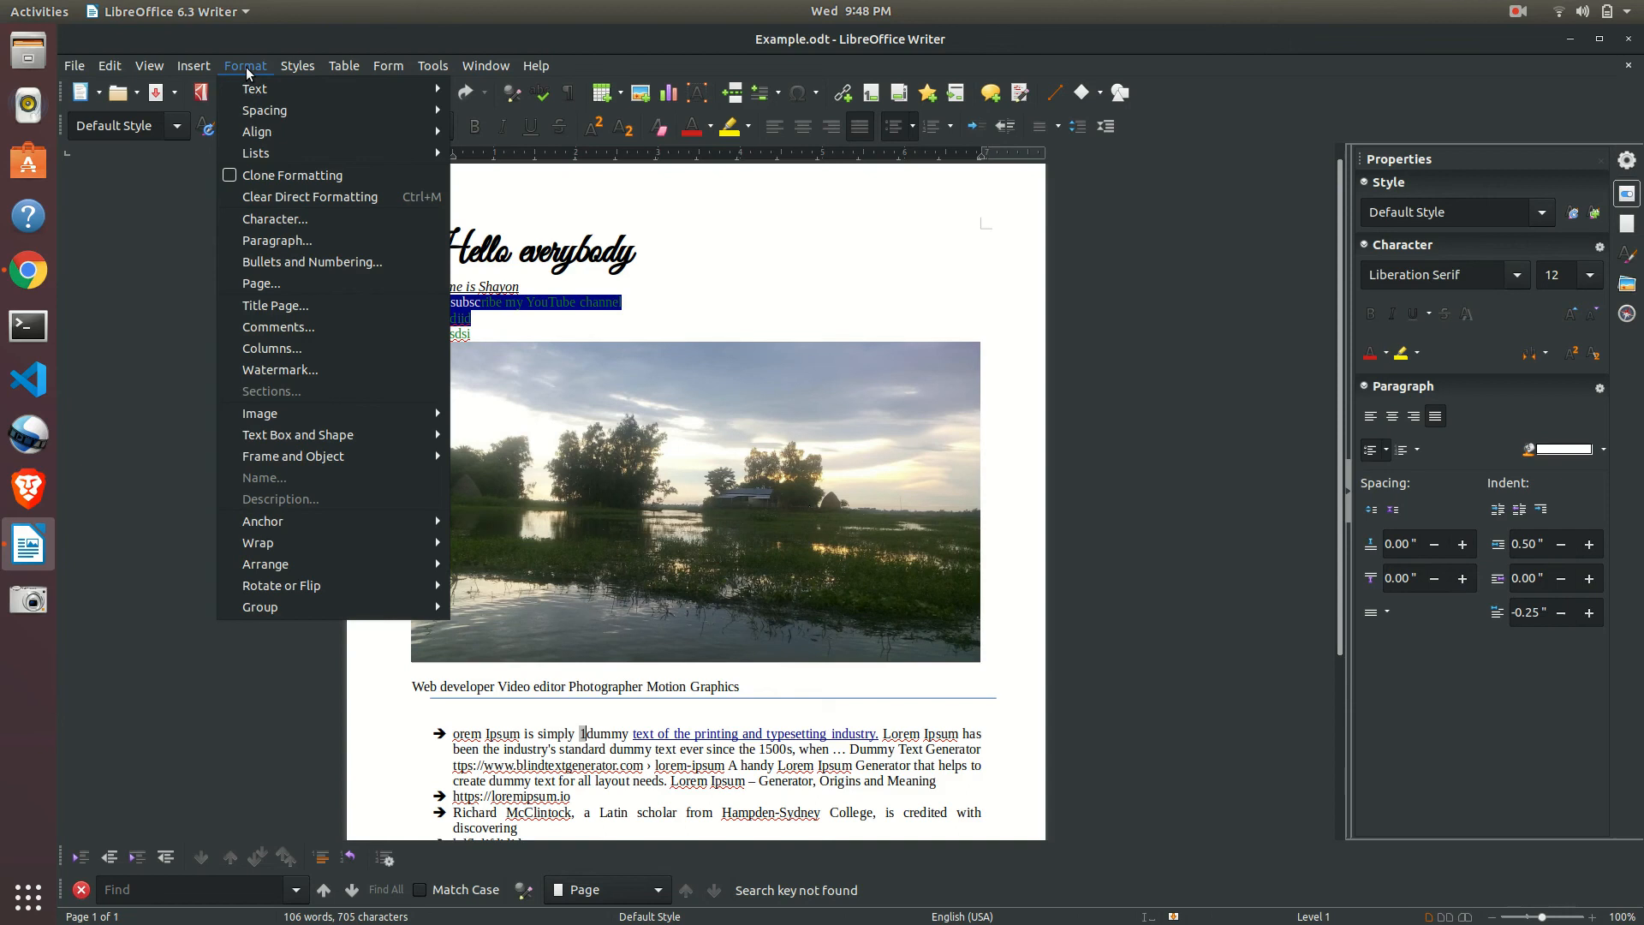
{"action": "mouse_move", "coordinate": [313, 65]}
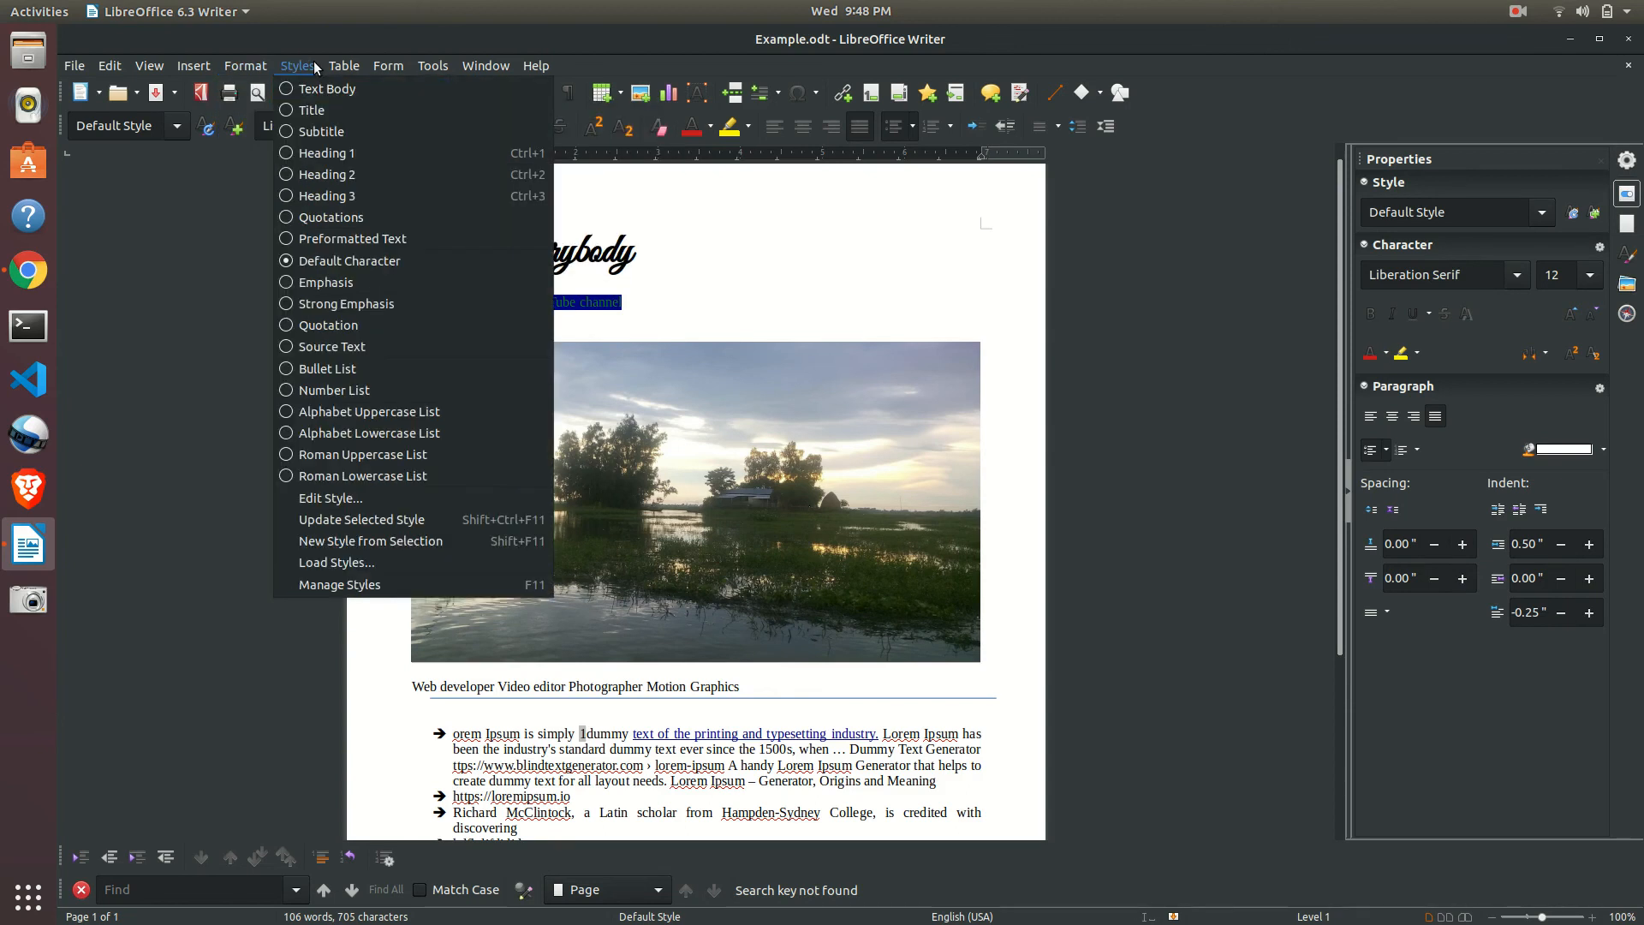
{"action": "mouse_move", "coordinate": [460, 70]}
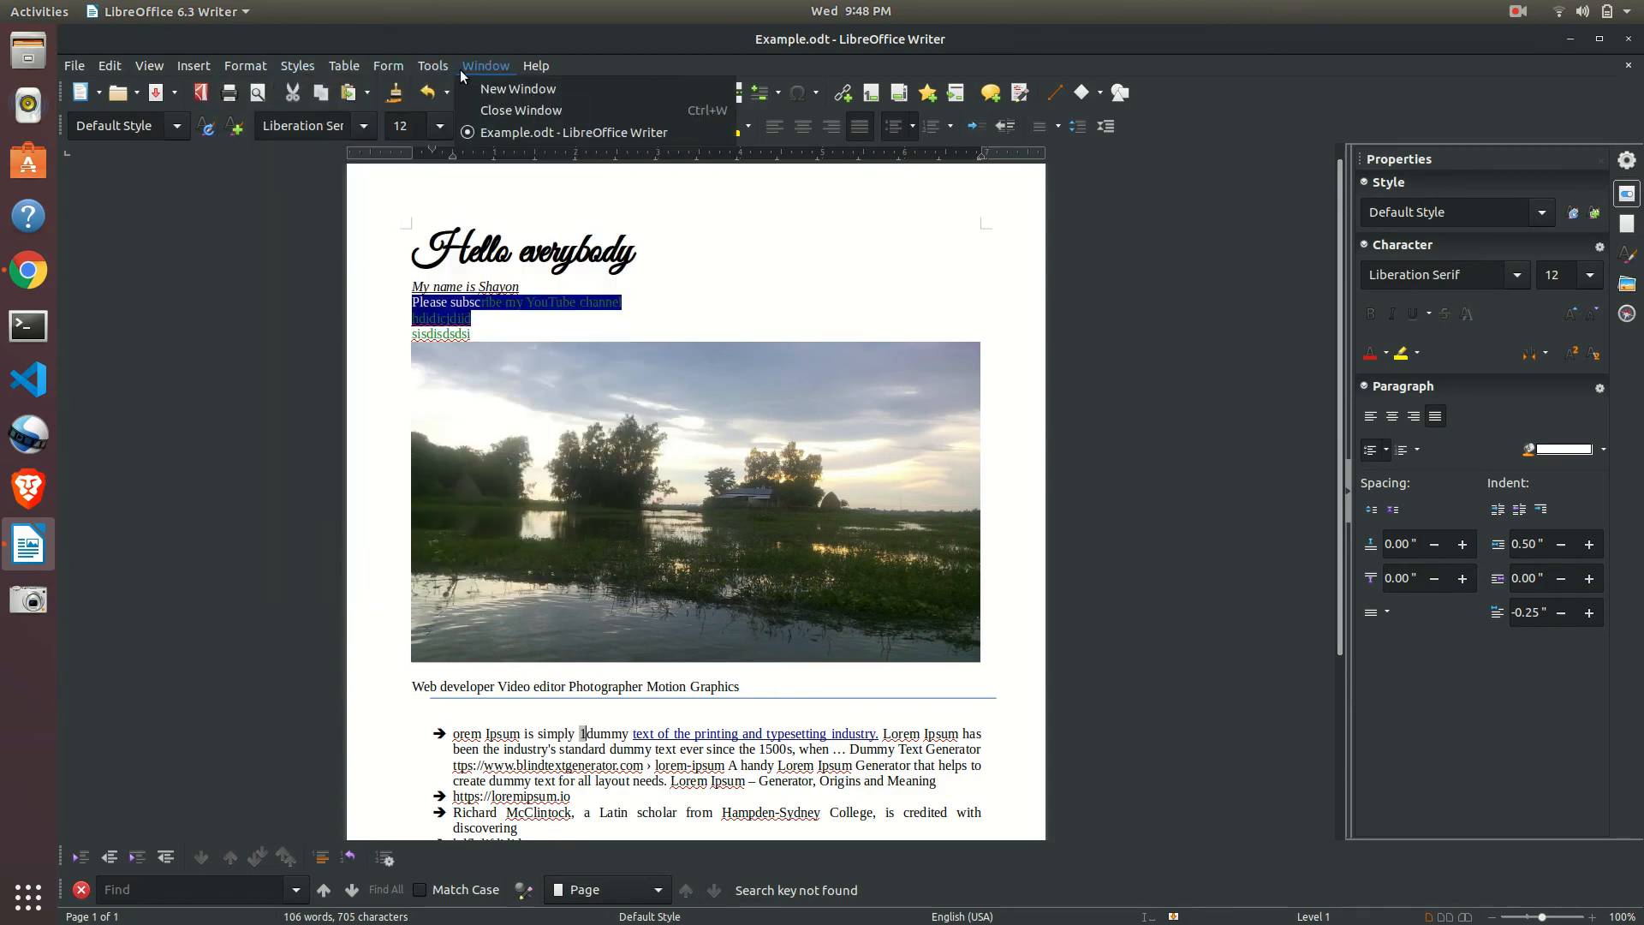
{"action": "left_click", "coordinate": [732, 732]}
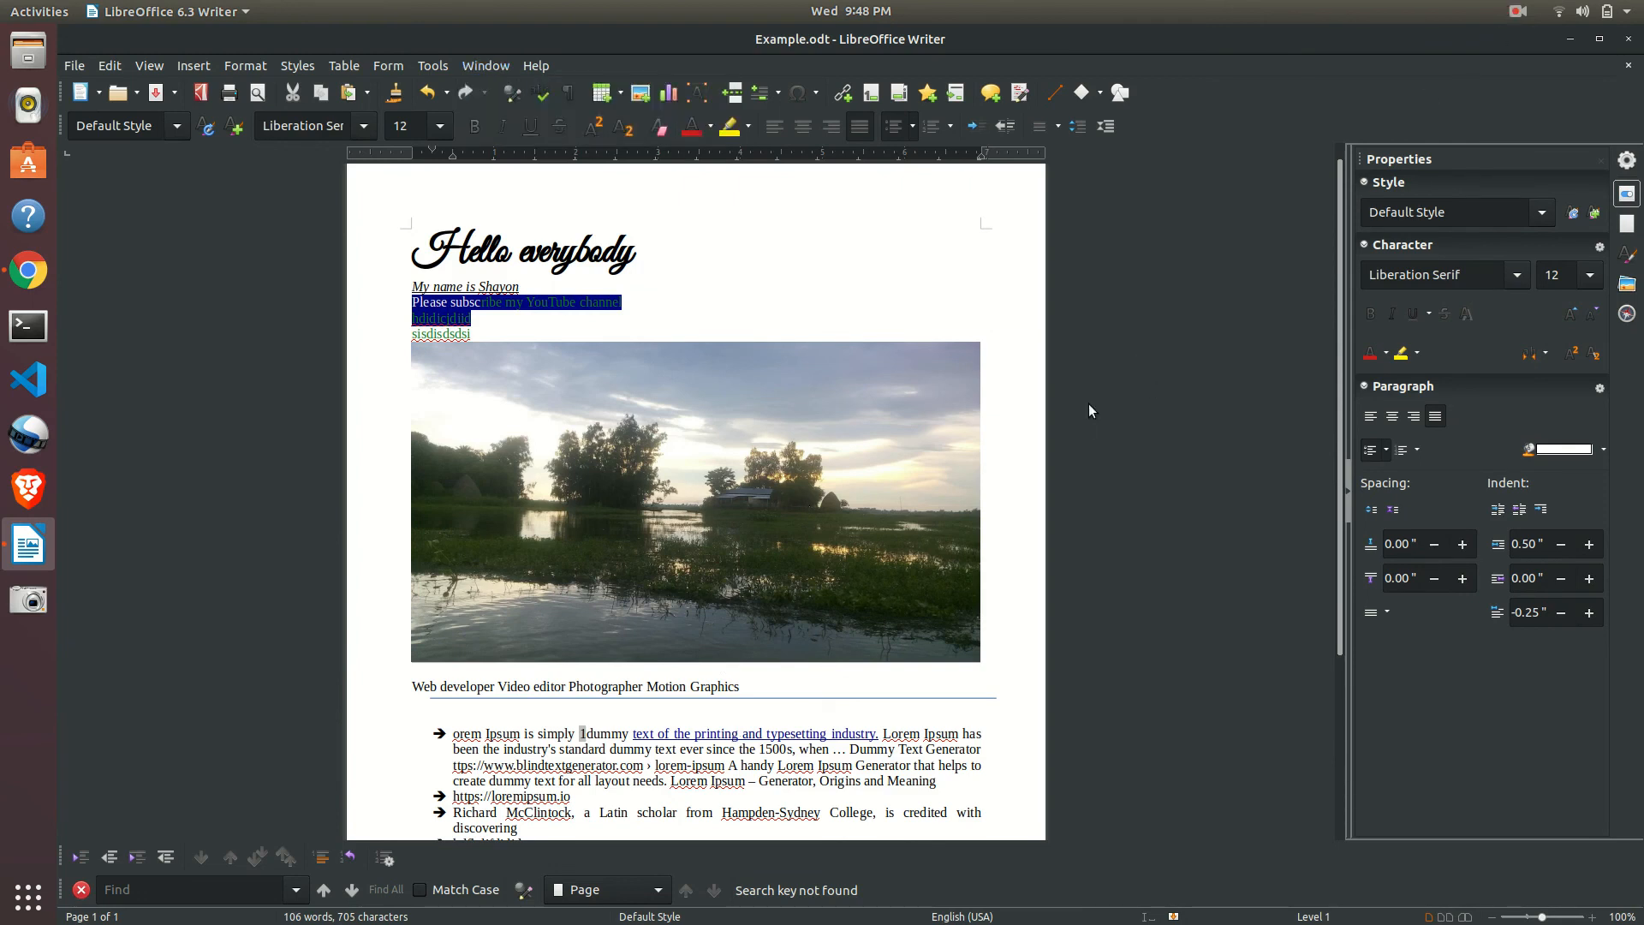